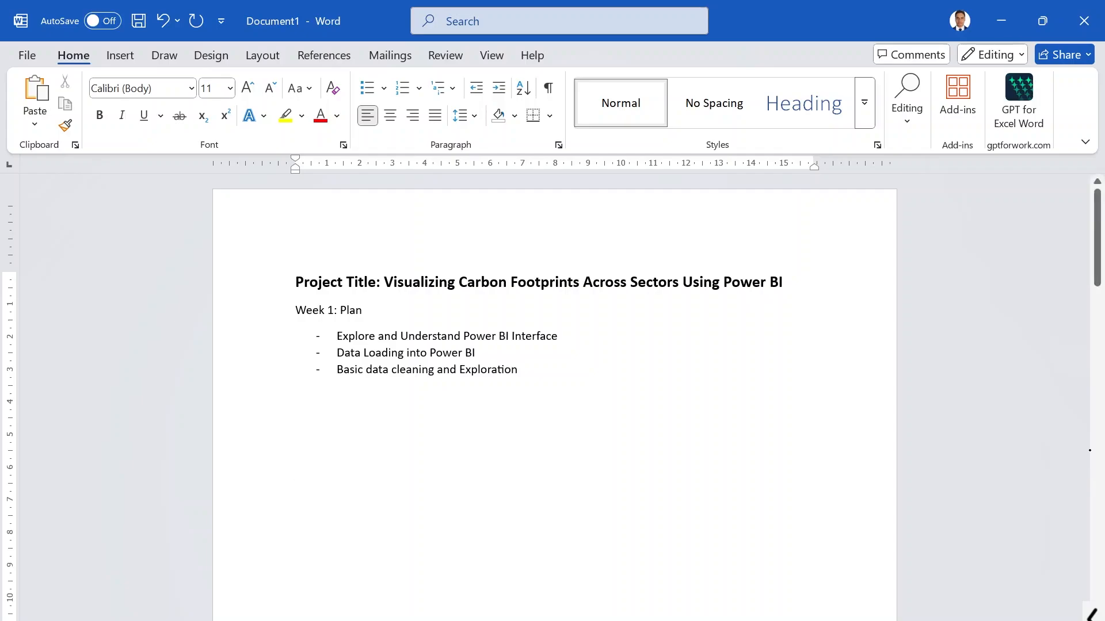
# - Draw a red pen brace beneath "Carbon Footprints Across Sectors" in the project title, and clear the annotation
pyautogui.click(1092, 615)
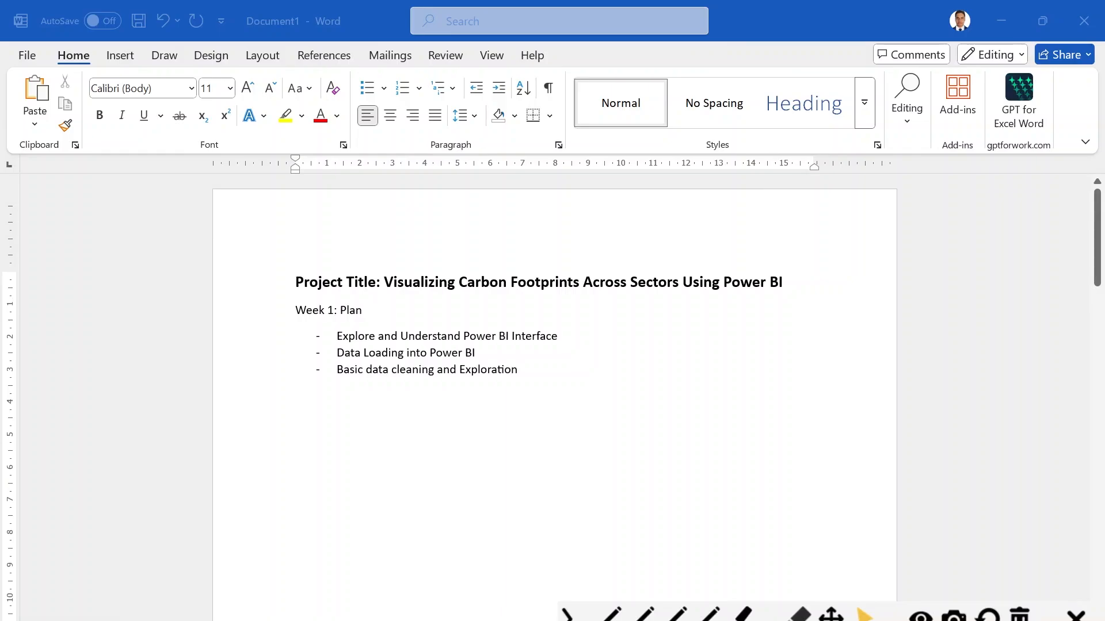
pyautogui.click(612, 616)
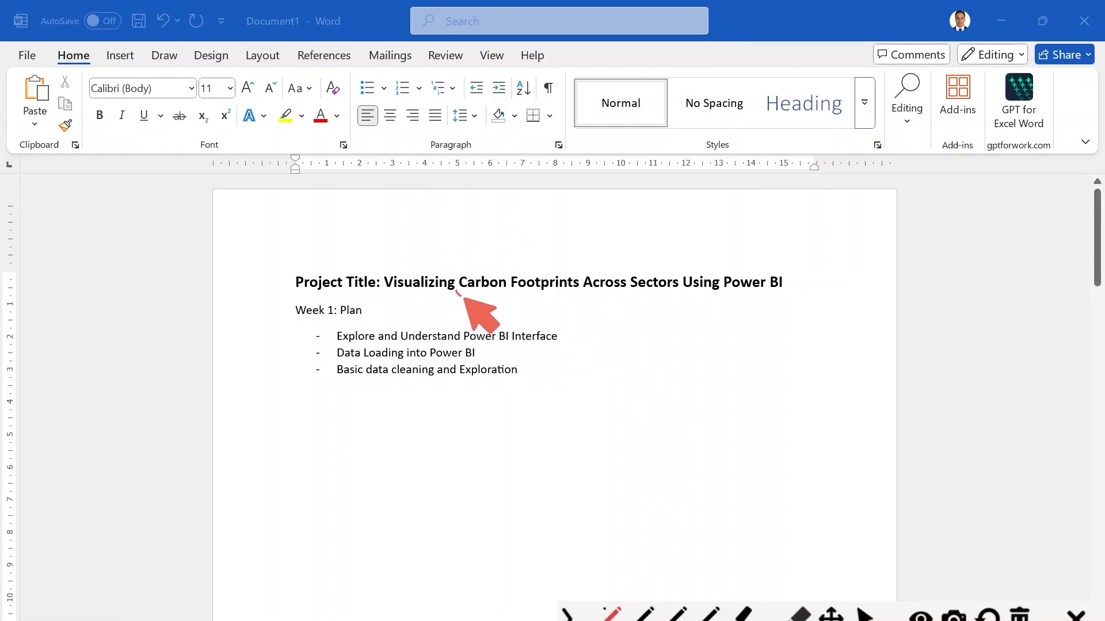
pyautogui.moveTo(458, 290)
pyautogui.mouseDown()
pyautogui.moveTo(598, 311)
pyautogui.moveTo(706, 304)
pyautogui.mouseUp()
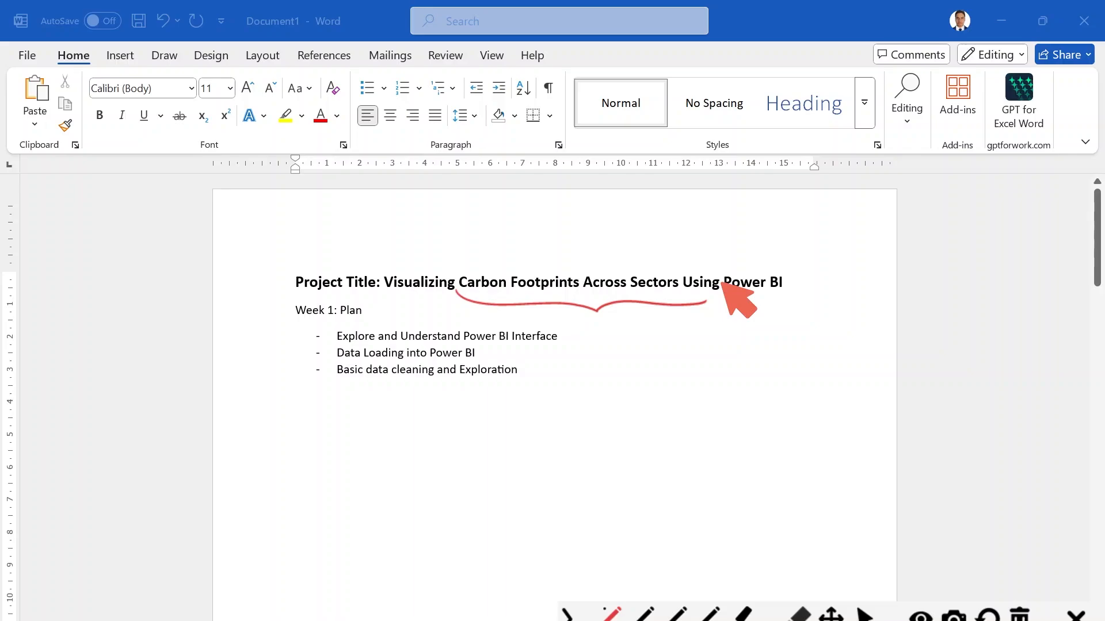
pyautogui.click(1019, 617)
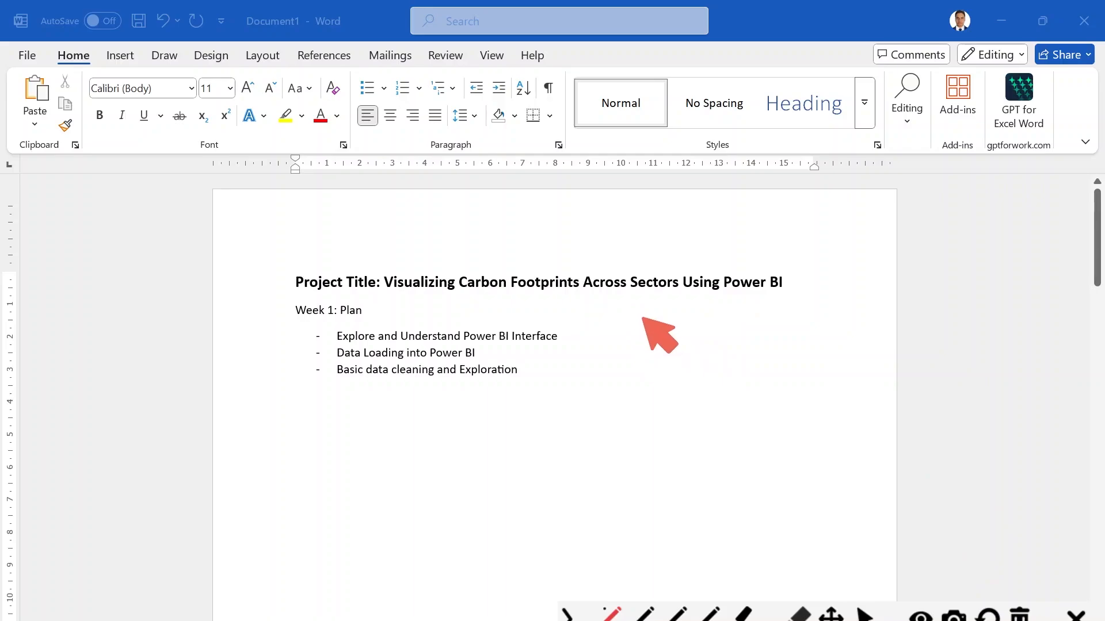
# - Handwrite red notes about downloading the data and Power BI beside the week 1 plan, and clear them to resume normal pointing
pyautogui.moveTo(625, 320)
pyautogui.mouseDown()
pyautogui.moveTo(654, 315)
pyautogui.moveTo(642, 326)
pyautogui.moveTo(685, 333)
pyautogui.moveTo(713, 310)
pyautogui.moveTo(748, 313)
pyautogui.moveTo(764, 300)
pyautogui.moveTo(843, 313)
pyautogui.moveTo(859, 285)
pyautogui.moveTo(892, 288)
pyautogui.mouseUp()
pyautogui.moveTo(690, 350)
pyautogui.mouseDown()
pyautogui.moveTo(693, 362)
pyautogui.moveTo(713, 348)
pyautogui.moveTo(804, 353)
pyautogui.moveTo(826, 339)
pyautogui.moveTo(846, 345)
pyautogui.moveTo(881, 321)
pyautogui.moveTo(993, 314)
pyautogui.mouseUp()
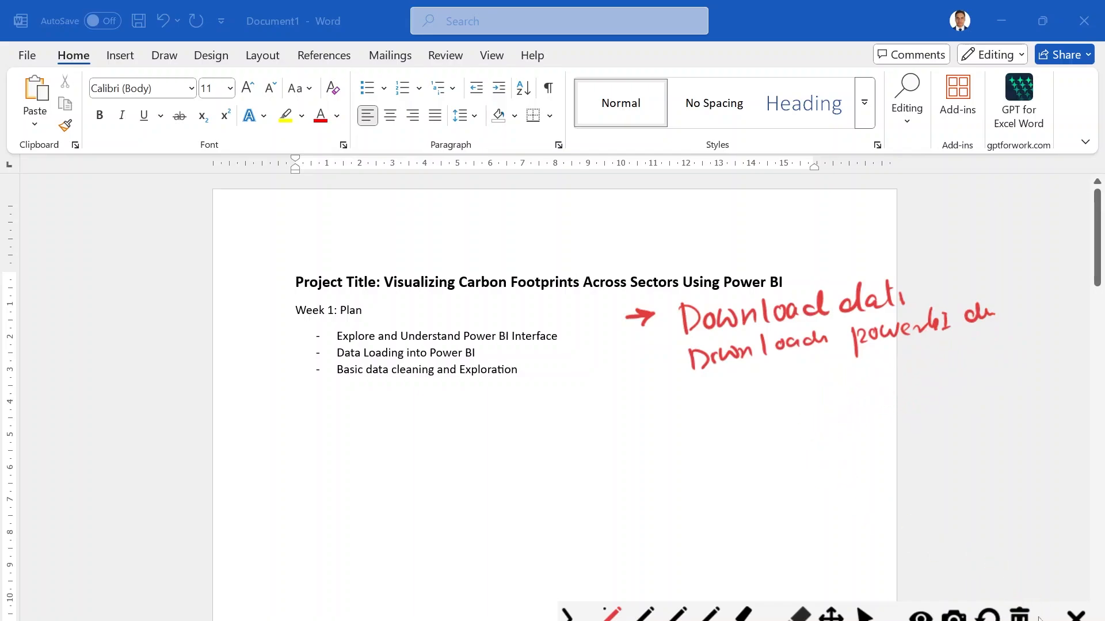
pyautogui.click(1019, 615)
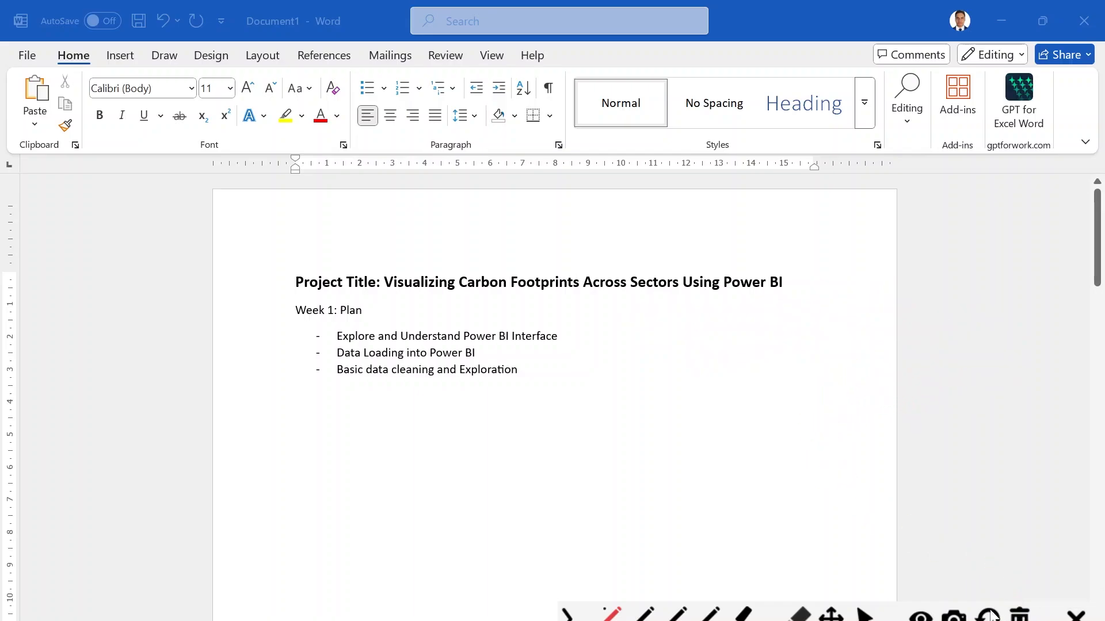
pyautogui.click(865, 614)
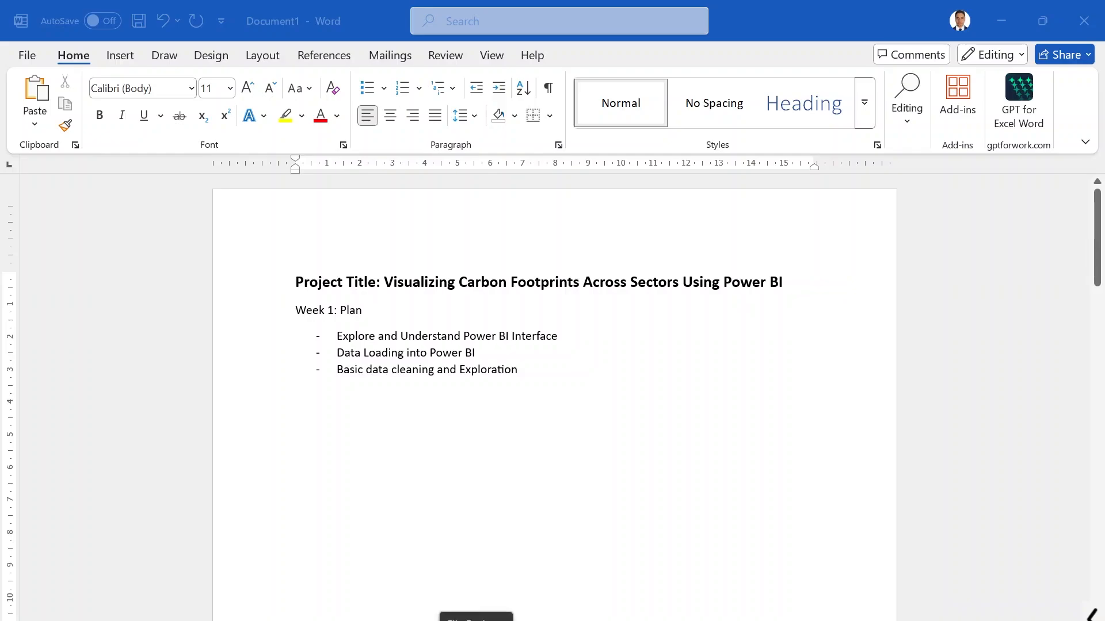
# - Switch to File Explorer and open the Projects folder inside Our content in the Edunet Foundation OneDrive
pyautogui.click(476, 618)
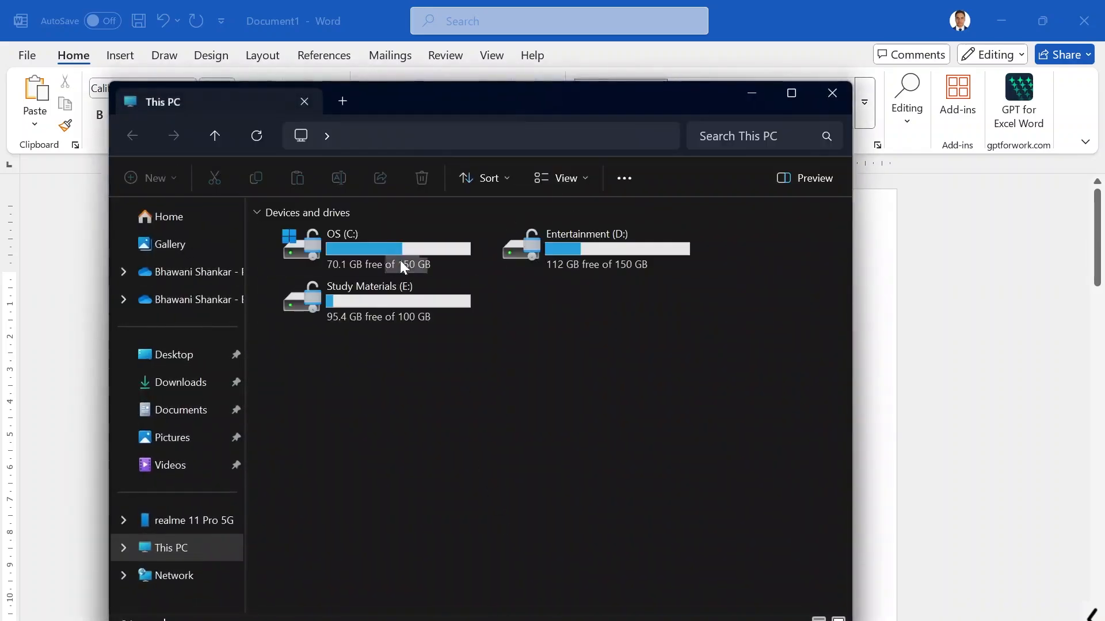
pyautogui.click(199, 310)
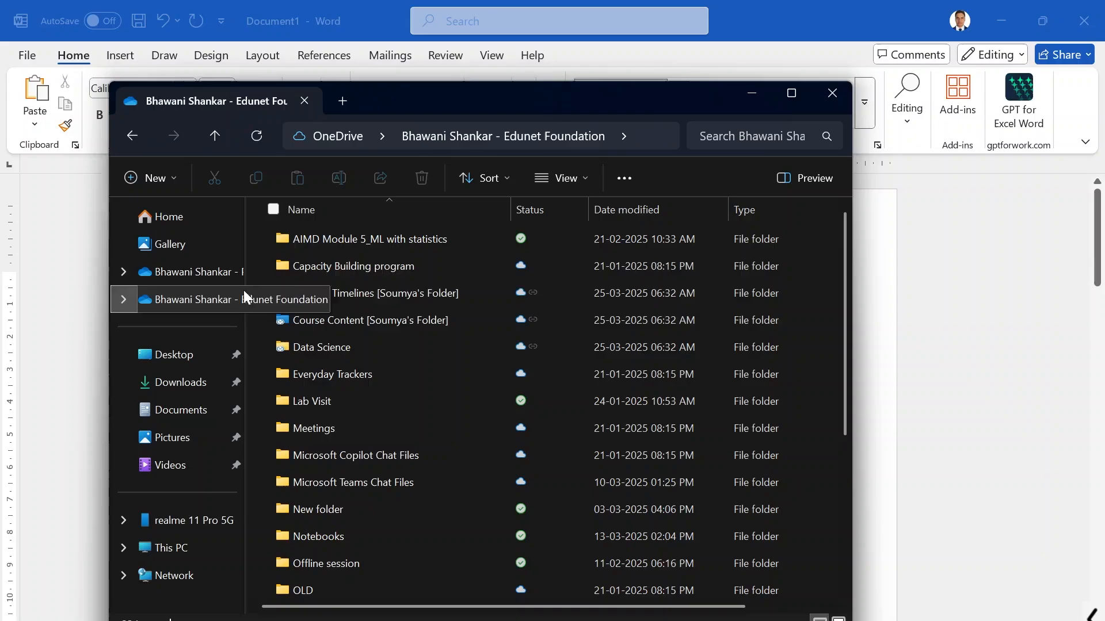
pyautogui.click(369, 562)
pyautogui.press('Down')
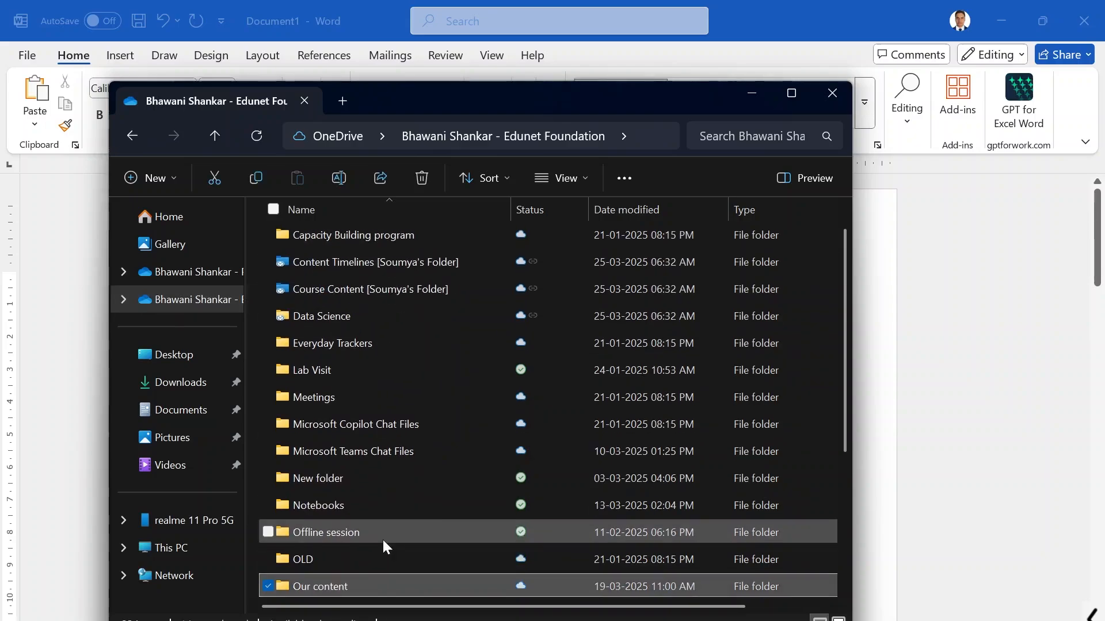
pyautogui.press('Return')
pyautogui.press('Down')
pyautogui.press('Down')
pyautogui.press('Down')
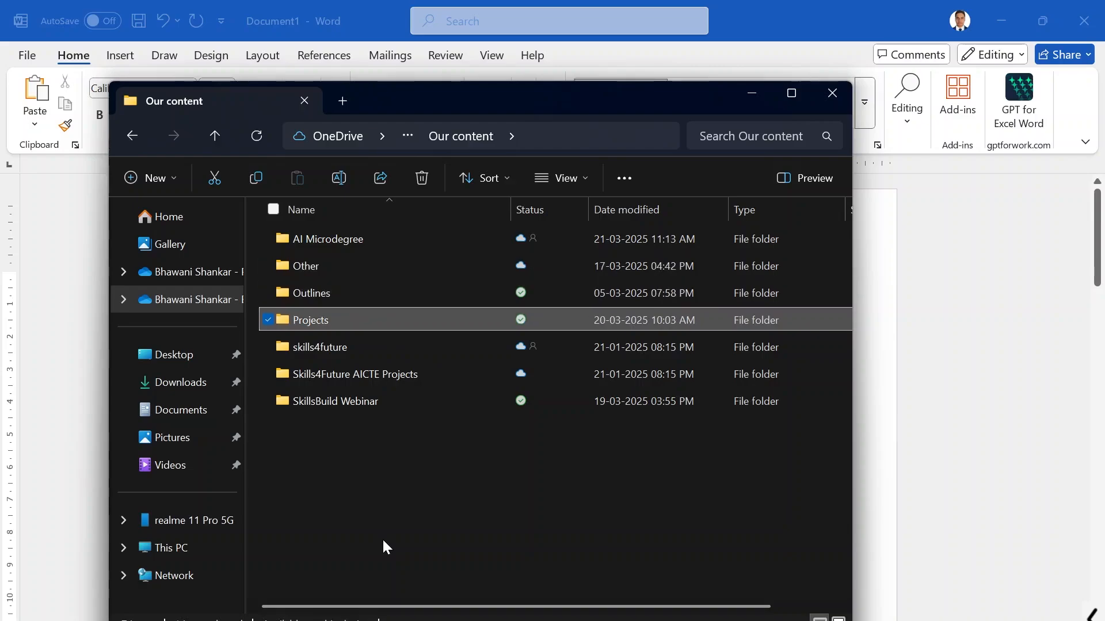
pyautogui.press('Return')
# - Go into AICTE Projects for Skills4Future Cycle 5 and open the Dataset folder of the Visualizing Carbon Footprints project
pyautogui.press('Down')
pyautogui.press('Return')
pyautogui.press('Down')
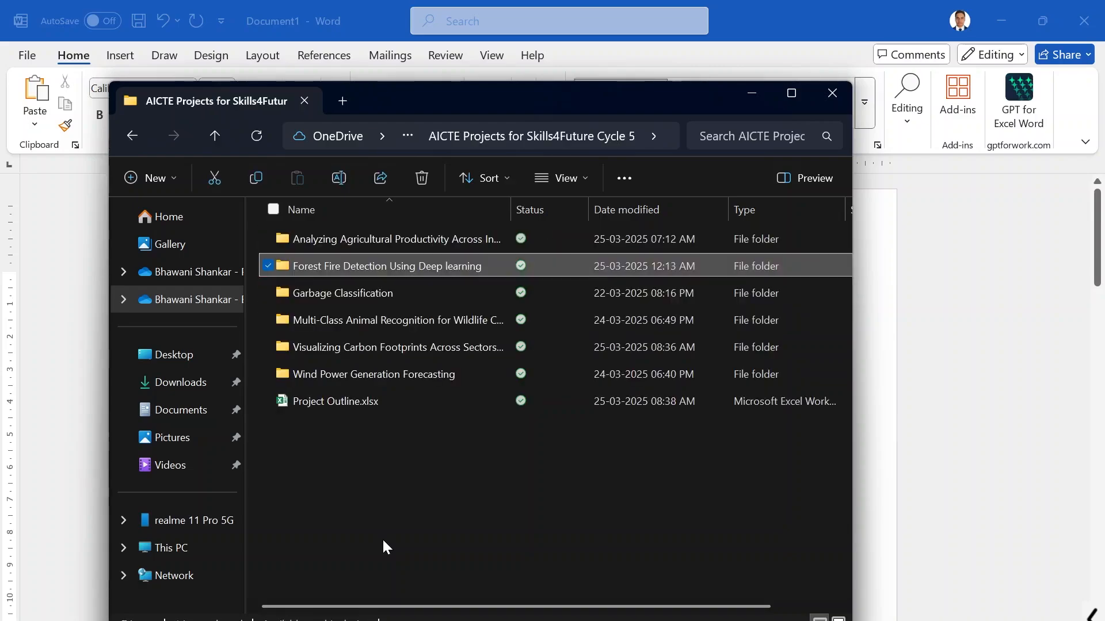
pyautogui.press('Down')
pyautogui.press('Down')
pyautogui.press('Down')
pyautogui.press('Return')
pyautogui.press('Down')
pyautogui.press('Up')
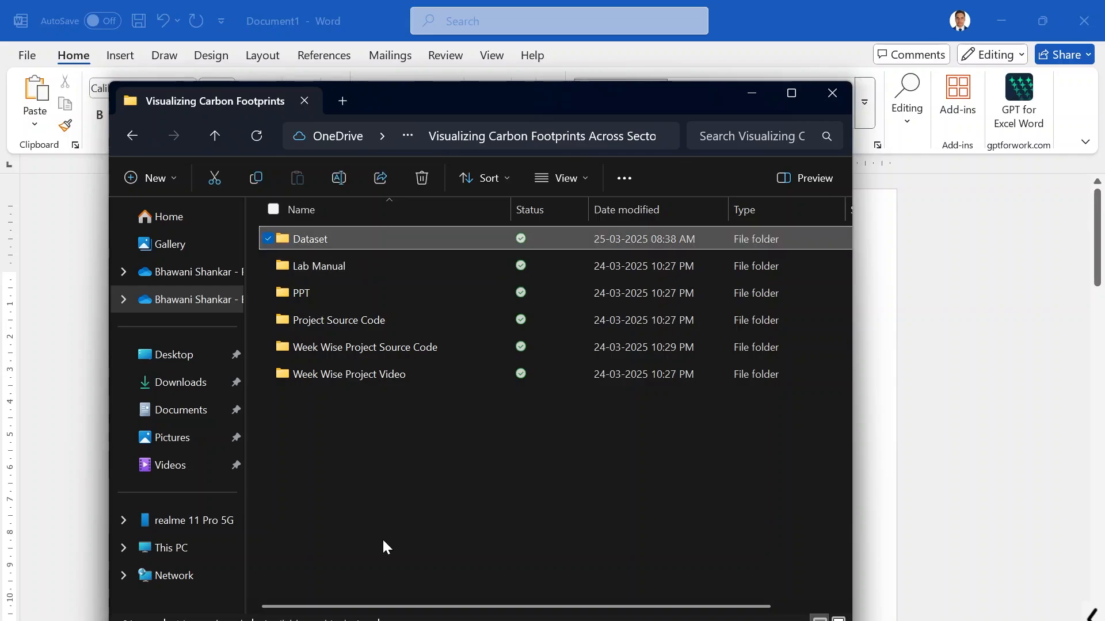
pyautogui.press('Return')
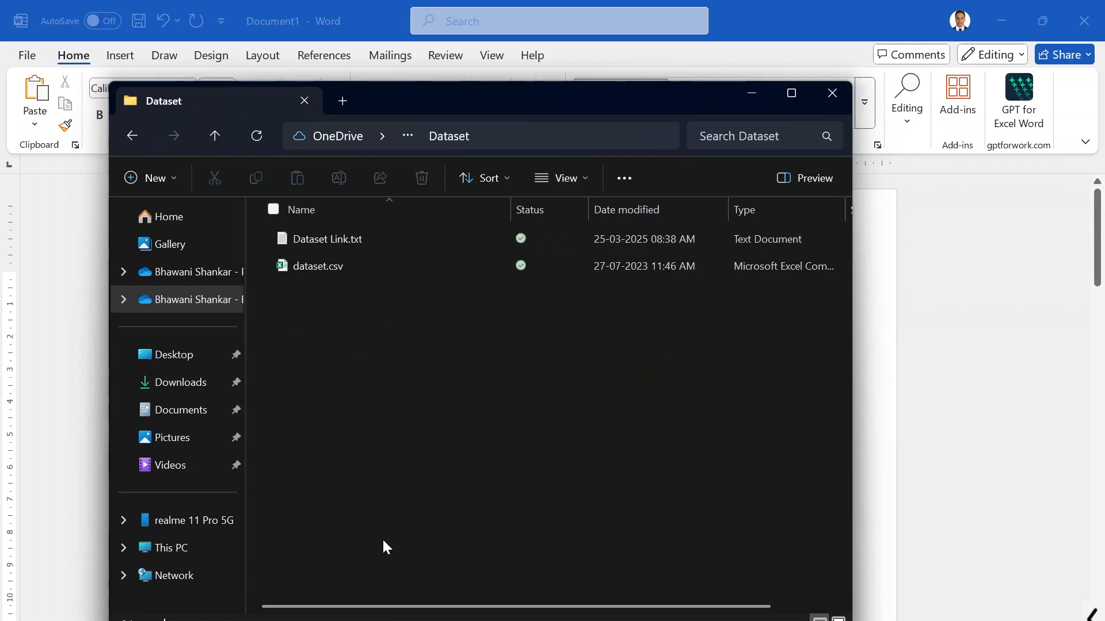
# - Open Dataset Link.txt and copy the Kaggle CO2 emissions dataset URL
pyautogui.click(332, 241)
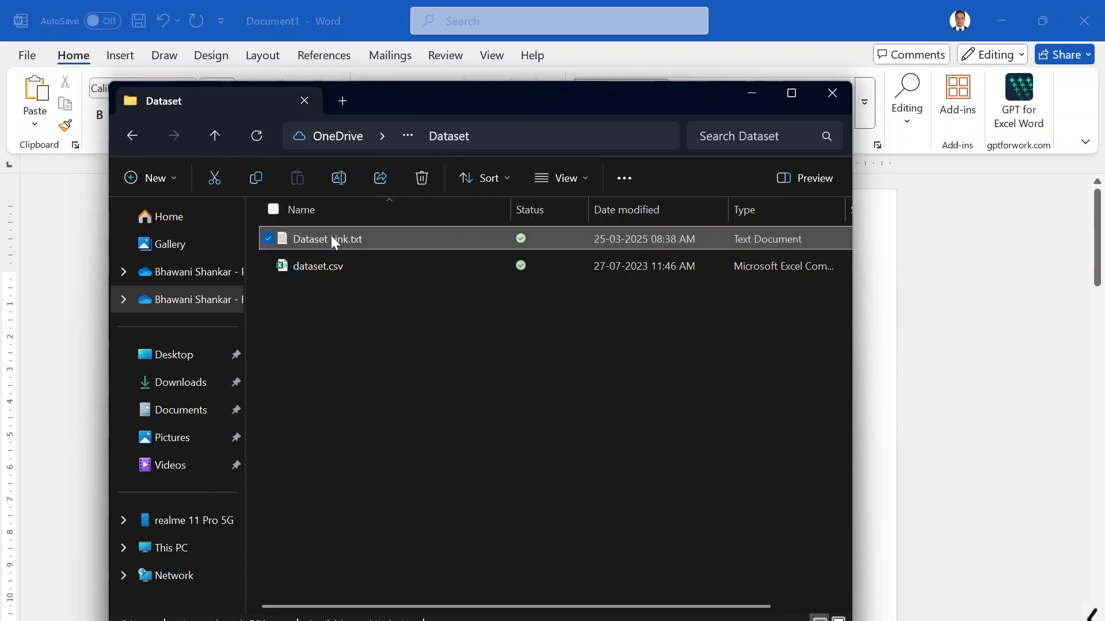
pyautogui.doubleClick(332, 239)
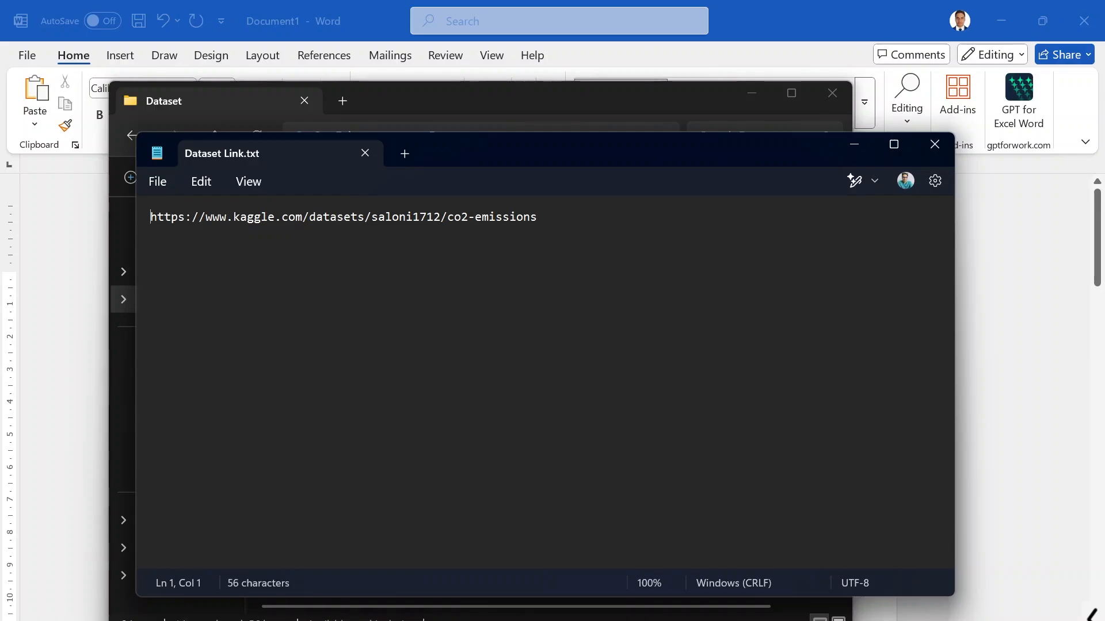
pyautogui.moveTo(541, 217); pyautogui.dragTo(144, 219)
pyautogui.hotkey('ctrl', 'c')
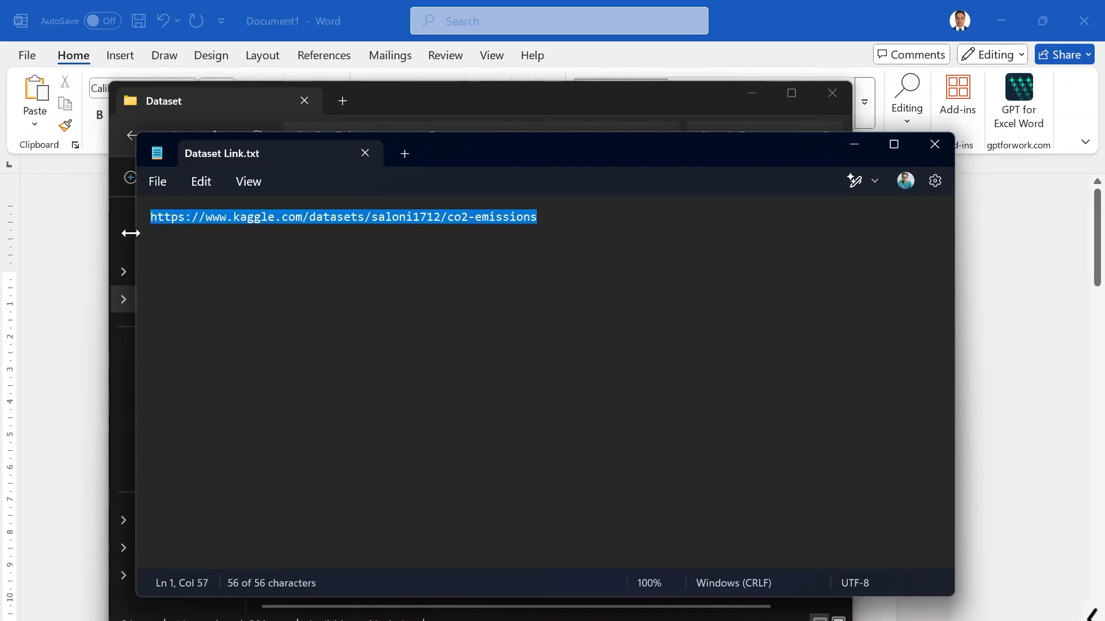
# - Switch to Edge, replace the Agricultural Crop Yield tab with a new one, and load the copied Kaggle dataset link
pyautogui.moveTo(473, 619)
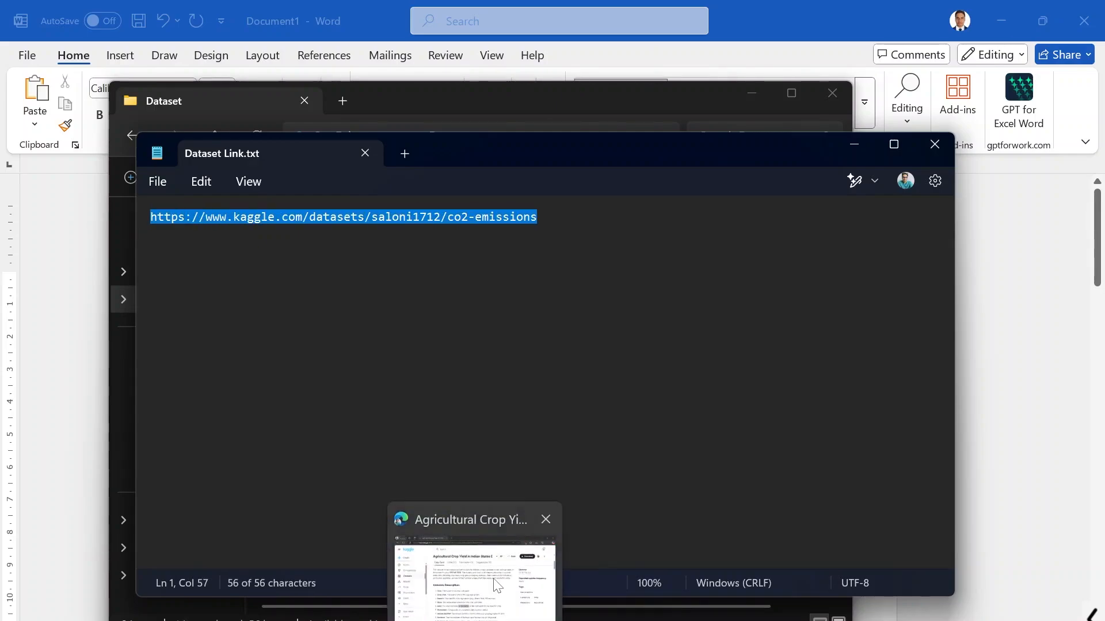
pyautogui.click(497, 585)
pyautogui.click(390, 17)
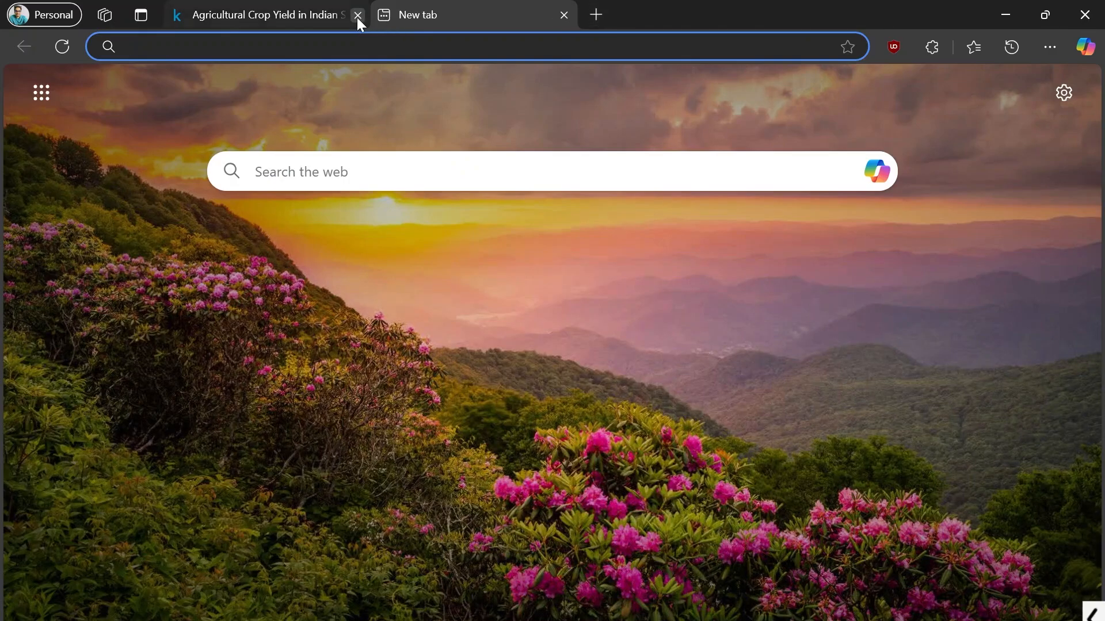
pyautogui.click(357, 15)
pyautogui.hotkey('ctrl', 'v')
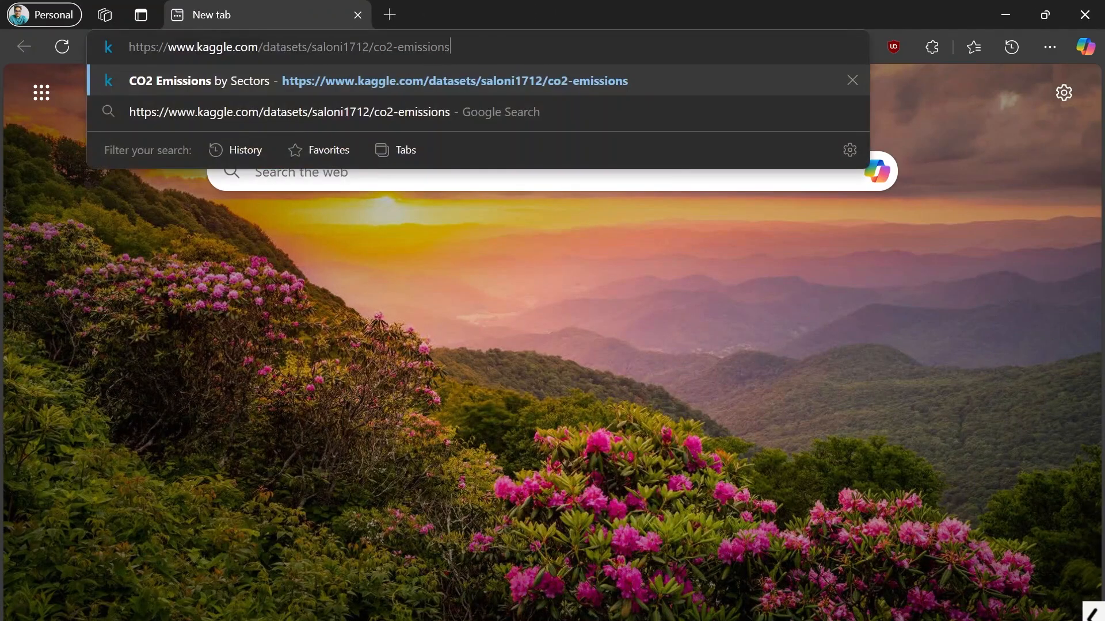
pyautogui.press('Return')
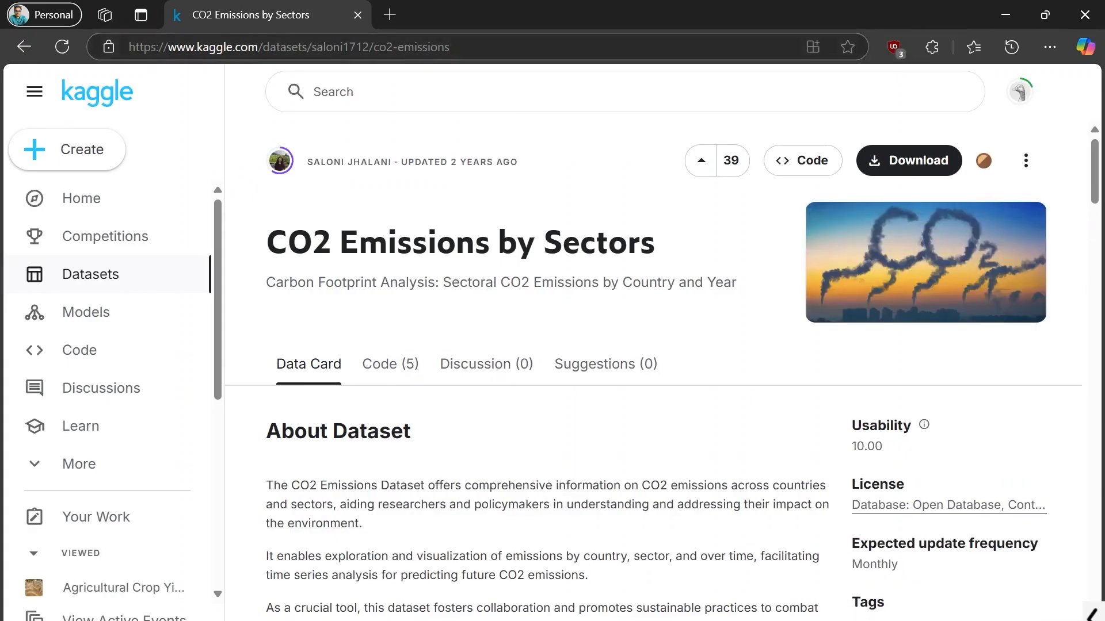
# - Annotate the dataset page in red pen: circle the Kaggle logo and Download, add an arrow to Download, and write ".zip"
pyautogui.click(618, 614)
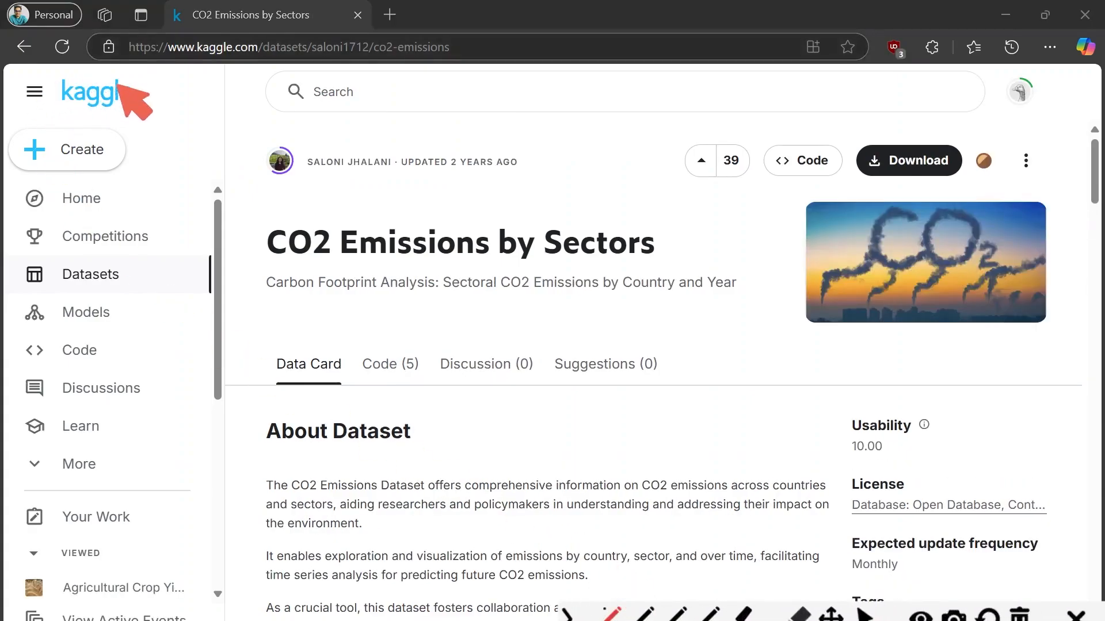
pyautogui.moveTo(121, 87)
pyautogui.mouseDown()
pyautogui.moveTo(40, 85)
pyautogui.moveTo(138, 81)
pyautogui.mouseUp()
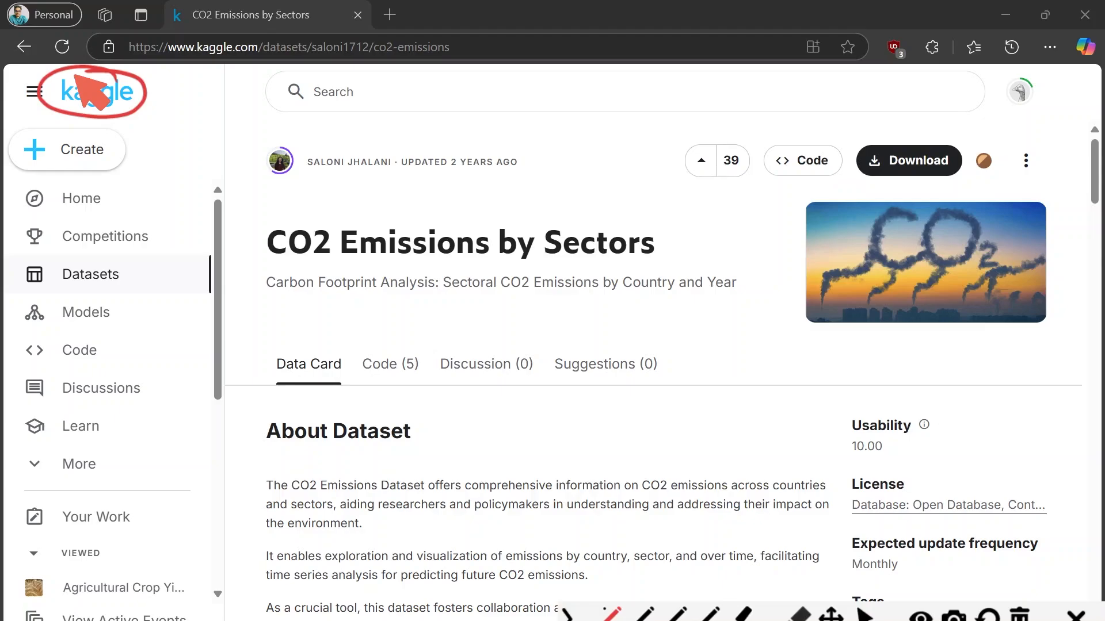
pyautogui.moveTo(949, 132)
pyautogui.mouseDown()
pyautogui.moveTo(855, 130)
pyautogui.moveTo(926, 128)
pyautogui.mouseUp()
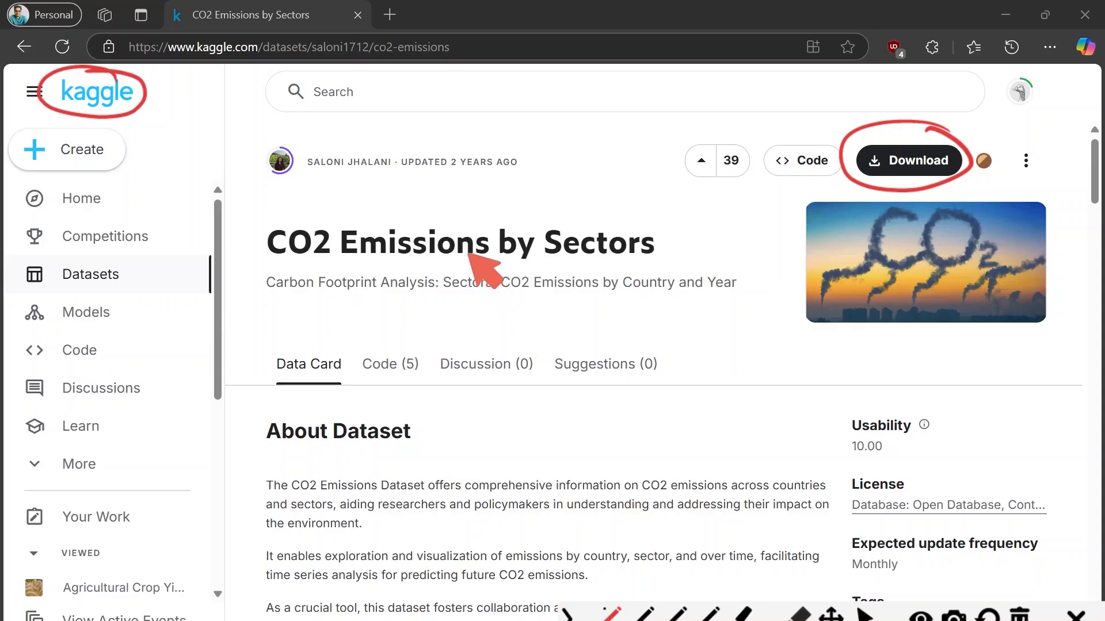
pyautogui.moveTo(802, 208)
pyautogui.mouseDown()
pyautogui.moveTo(847, 189)
pyautogui.moveTo(838, 204)
pyautogui.mouseUp()
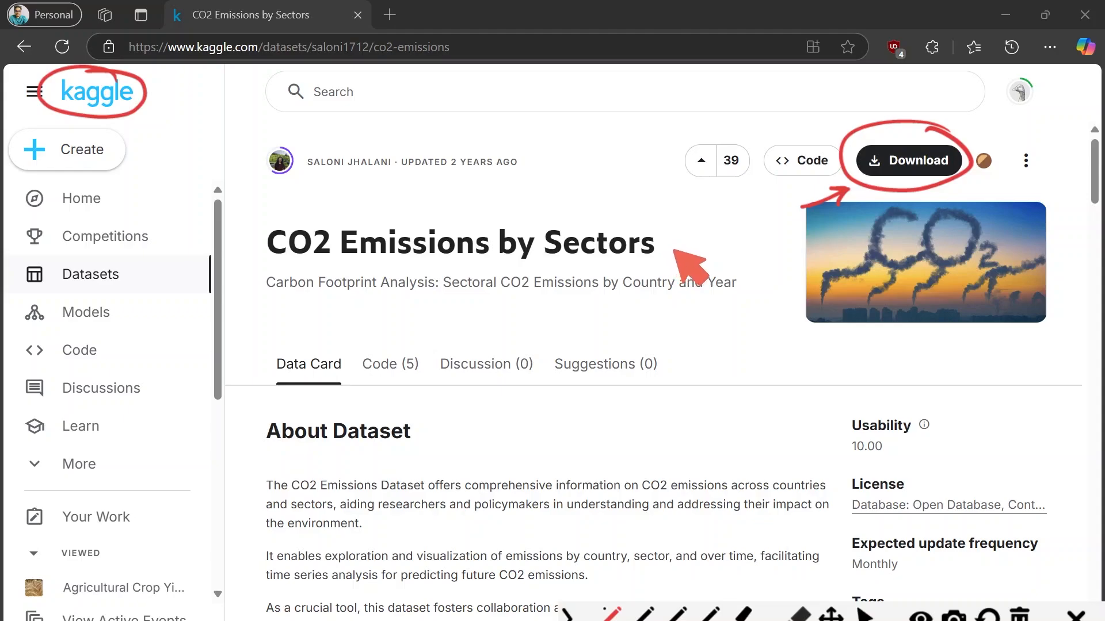
pyautogui.moveTo(650, 403)
pyautogui.mouseDown()
pyautogui.moveTo(673, 418)
pyautogui.moveTo(698, 403)
pyautogui.mouseUp()
pyautogui.click(685, 392)
pyautogui.click(652, 426)
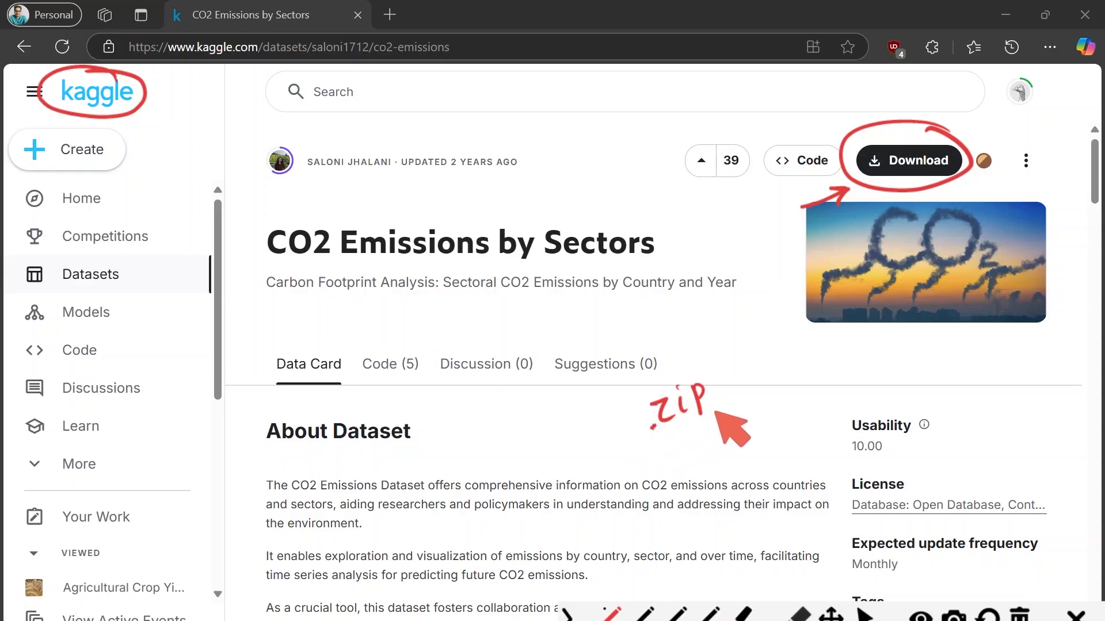
# - Request the dataset as a zip download, cancel the download prompt, and clear the pen annotations
pyautogui.click(907, 161)
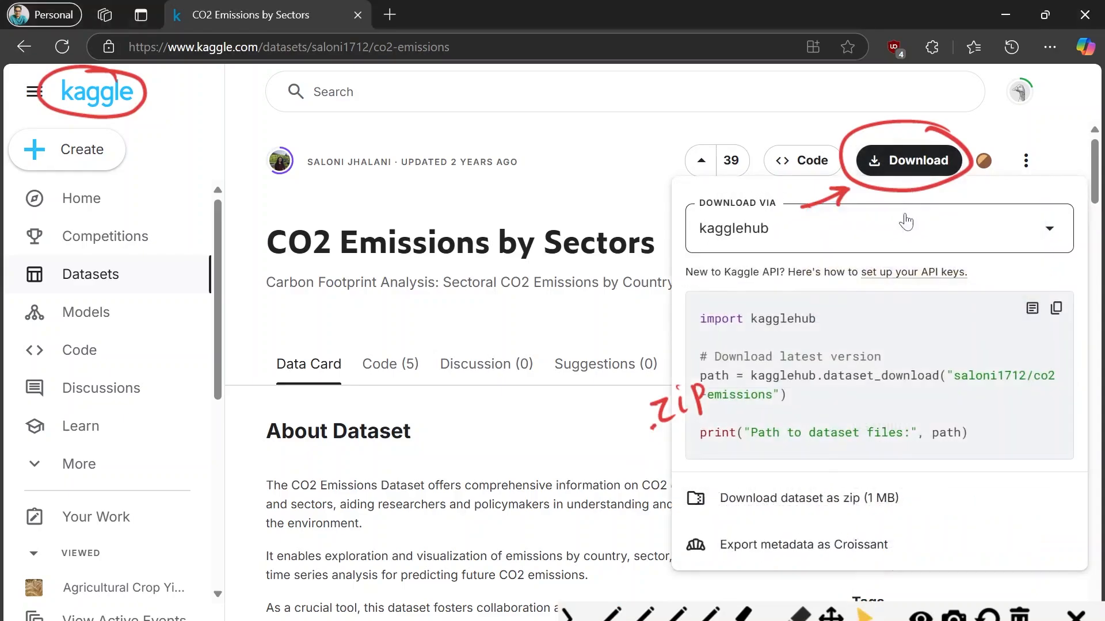
pyautogui.click(844, 506)
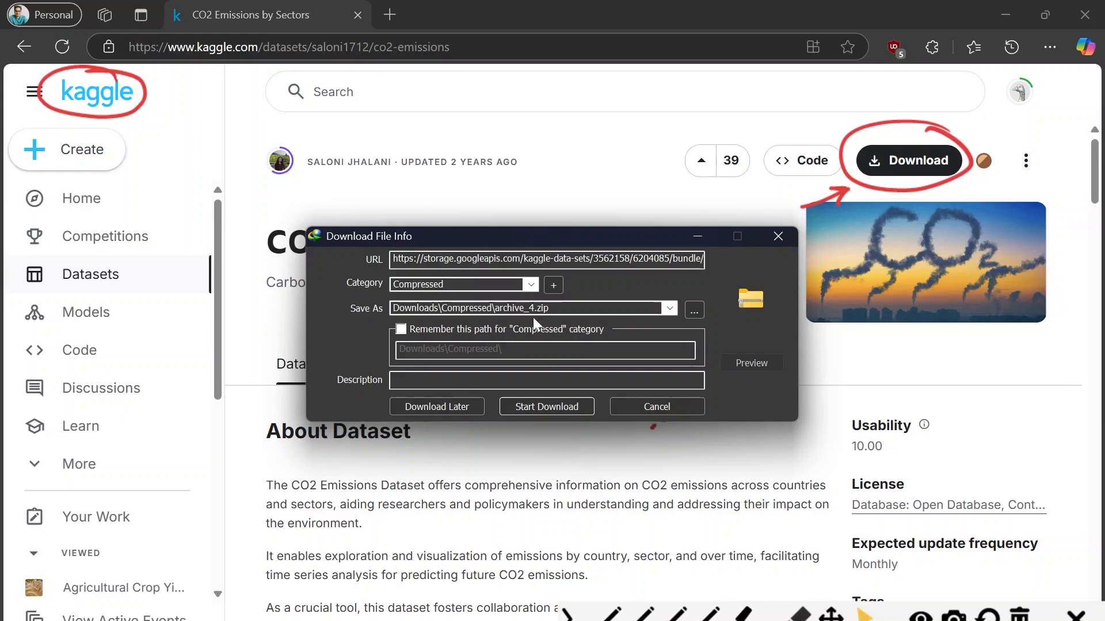
pyautogui.click(642, 408)
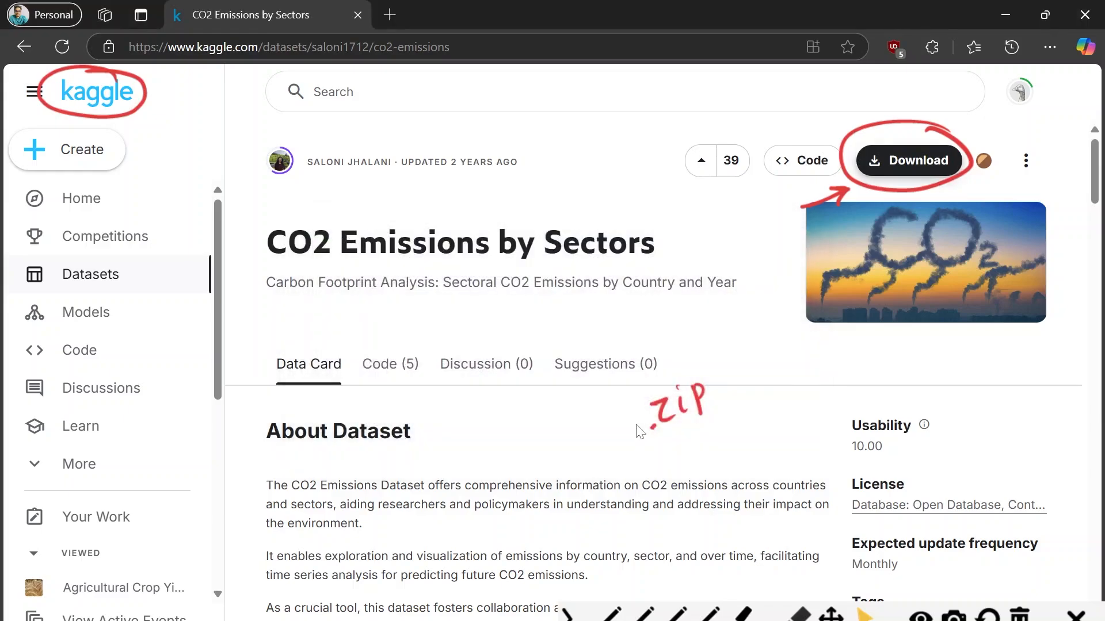
pyautogui.click(1019, 615)
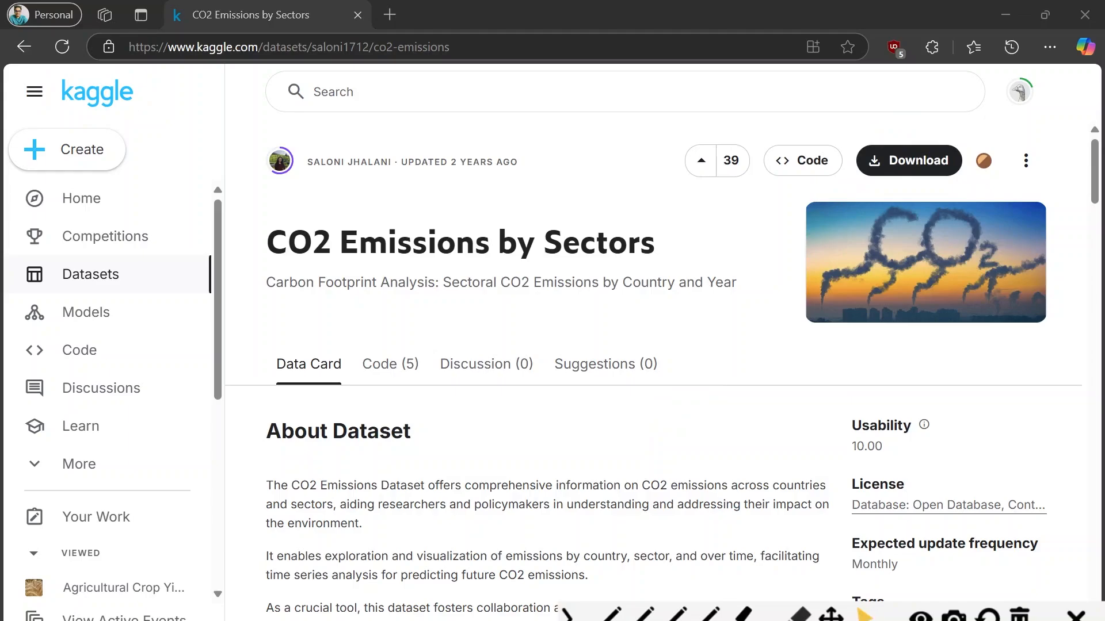
# - Bring back the Dataset folder, mark dataset.csv in red pen with a handwritten comma-separated note, and clear the annotation
pyautogui.click(461, 620)
pyautogui.click(604, 620)
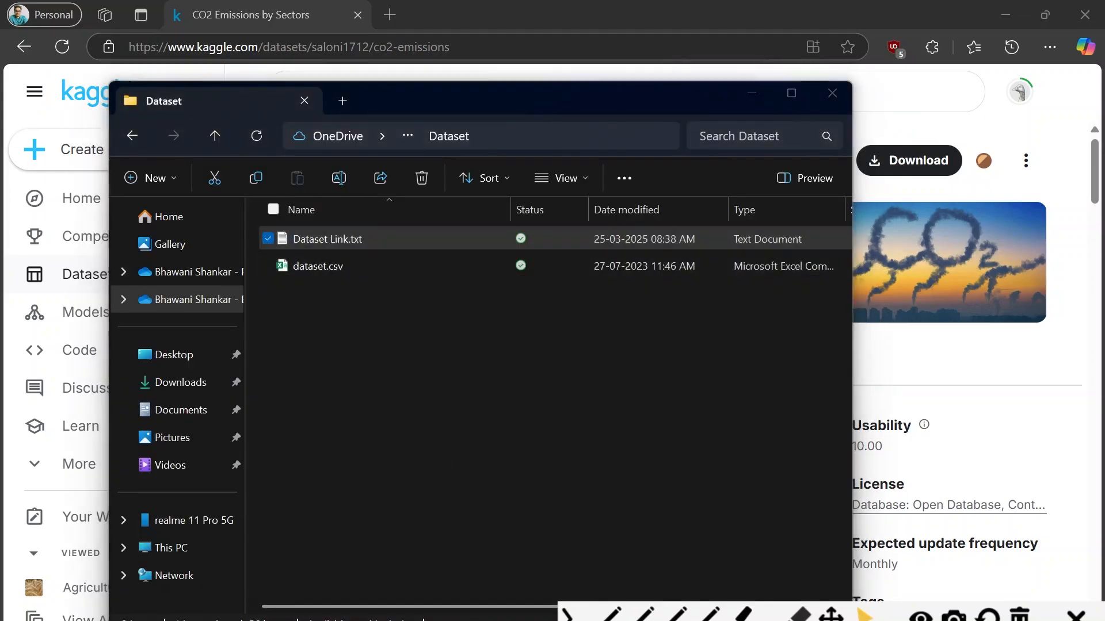
pyautogui.moveTo(269, 266)
pyautogui.mouseDown()
pyautogui.moveTo(283, 291)
pyautogui.moveTo(355, 278)
pyautogui.moveTo(346, 352)
pyautogui.moveTo(402, 339)
pyautogui.moveTo(439, 309)
pyautogui.moveTo(500, 298)
pyautogui.mouseUp()
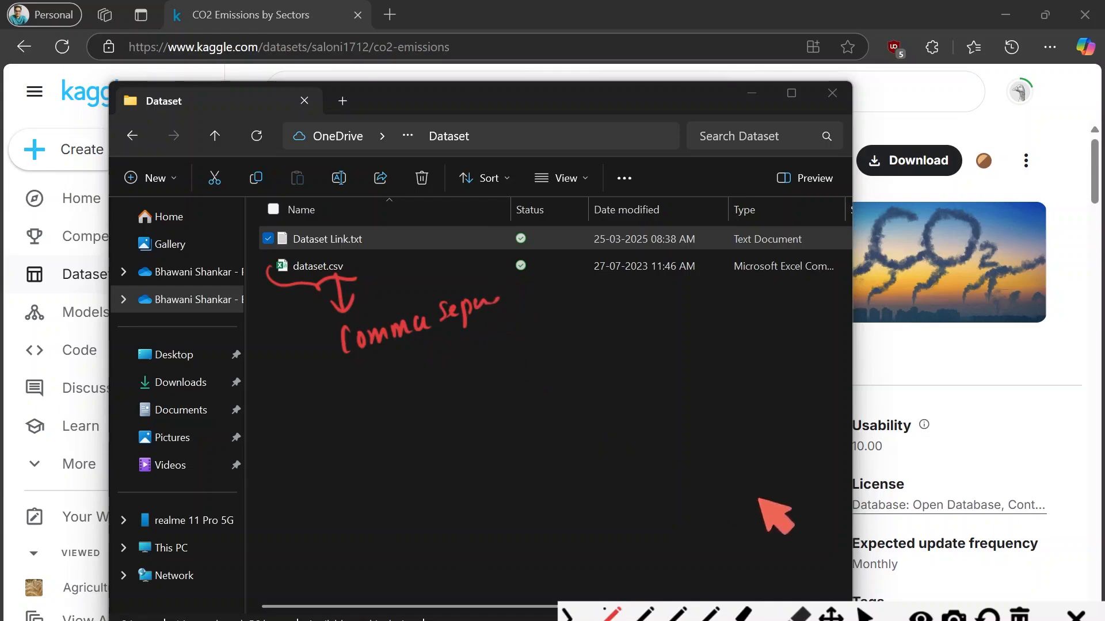
pyautogui.click(1022, 618)
pyautogui.click(866, 616)
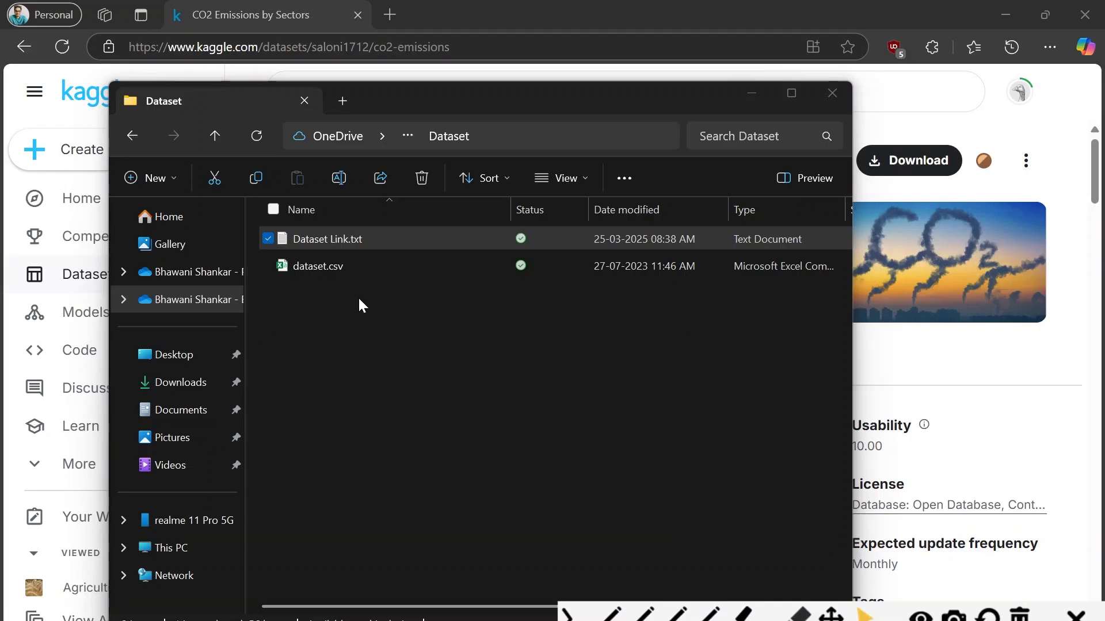
# - Close the Dataset folder window and the browser
pyautogui.click(832, 93)
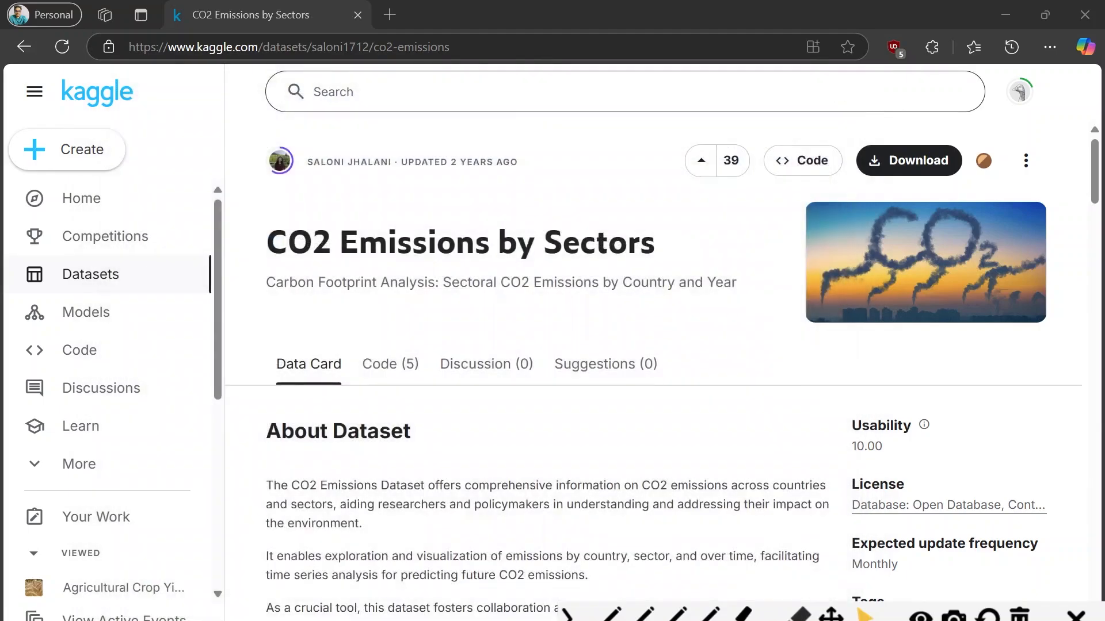
pyautogui.click(1085, 15)
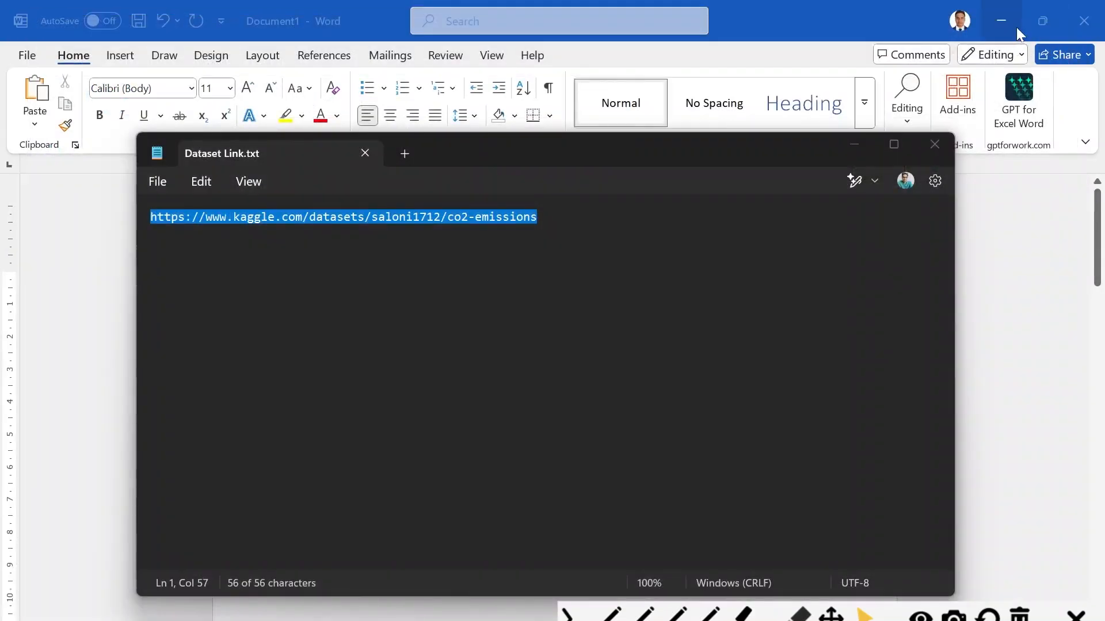
# - Put away the dataset link note and look up the Power BI Desktop page in the Microsoft Store by searching for "power BI"
pyautogui.click(856, 144)
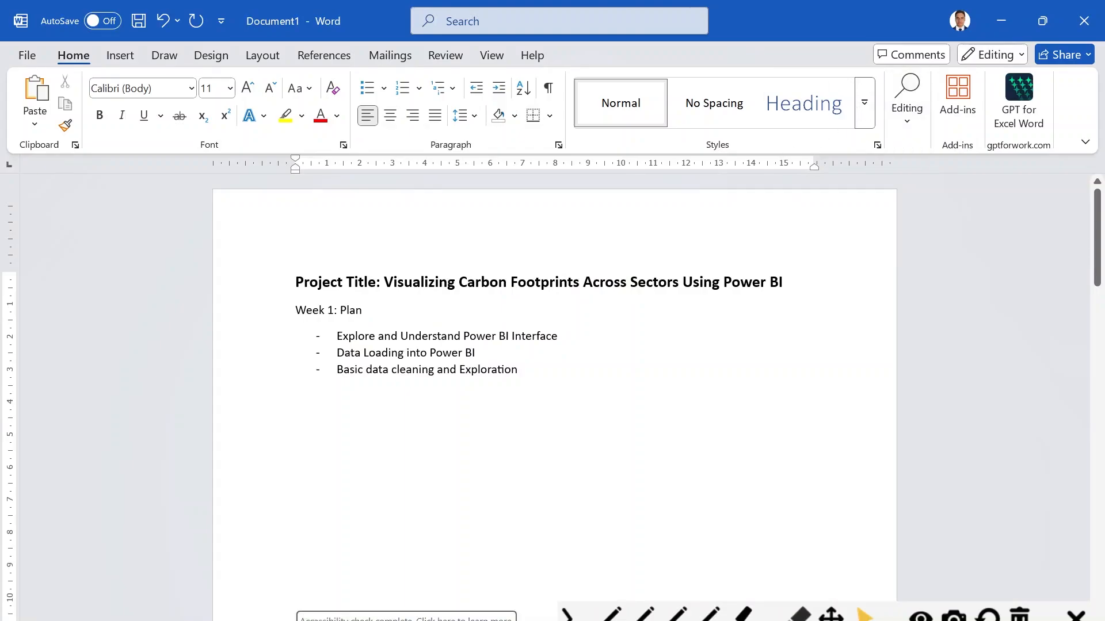
pyautogui.press('super')
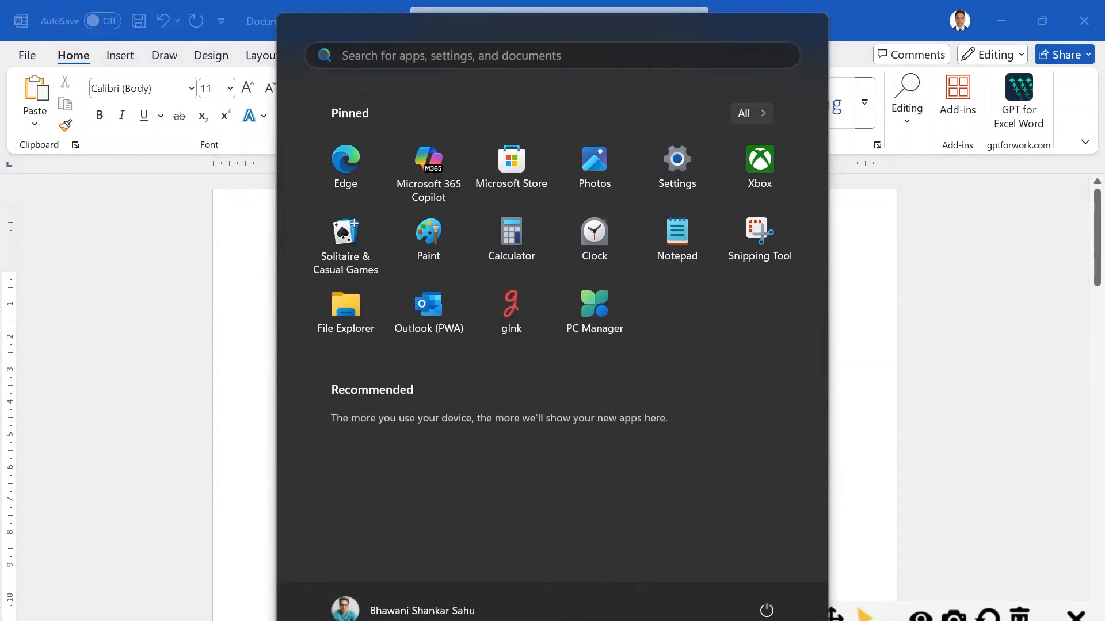
pyautogui.press('Escape')
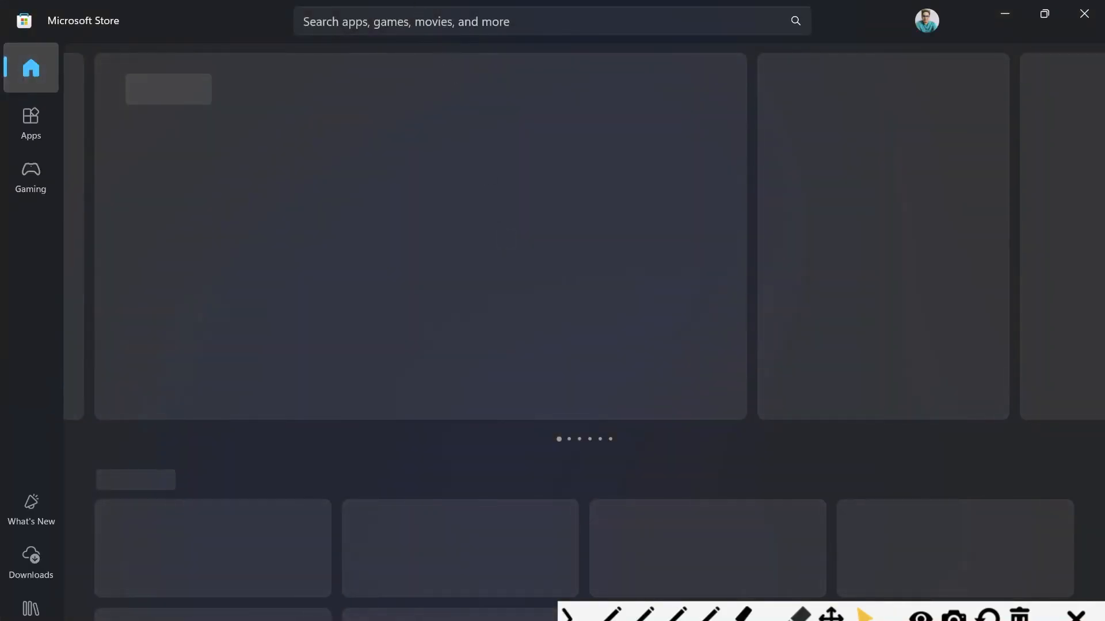
pyautogui.click(407, 21)
pyautogui.write('power BI')
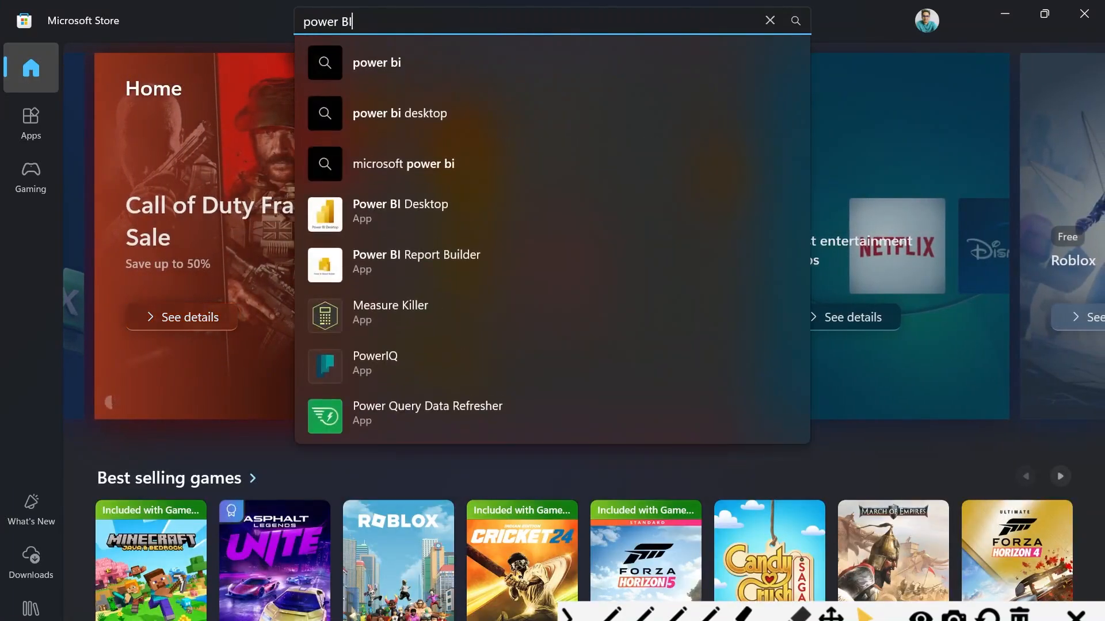
pyautogui.click(395, 222)
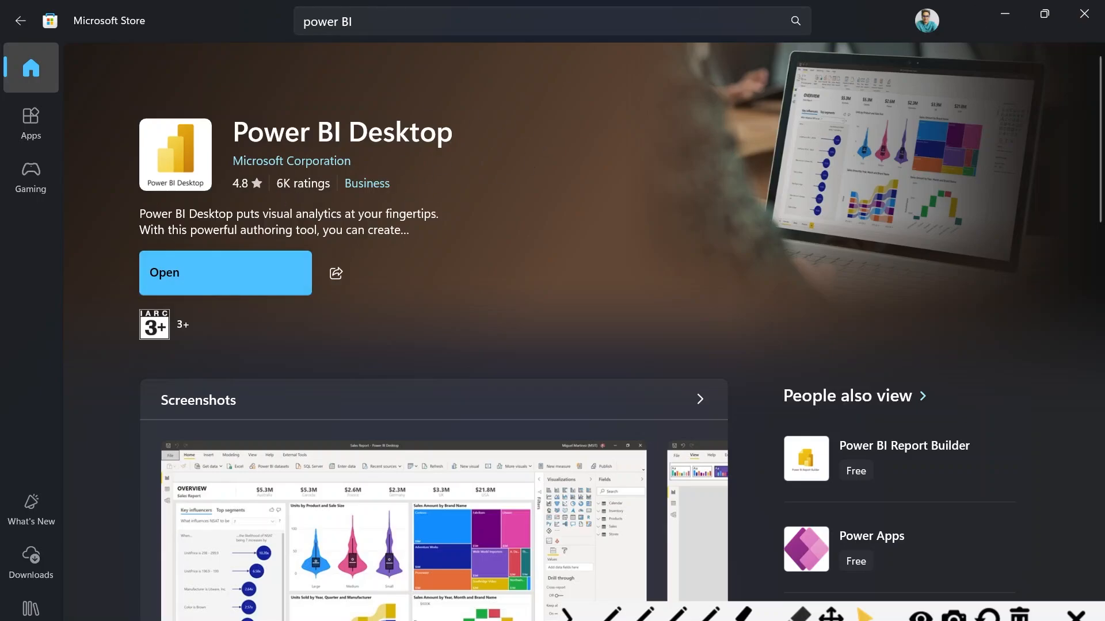
pyautogui.click(1084, 14)
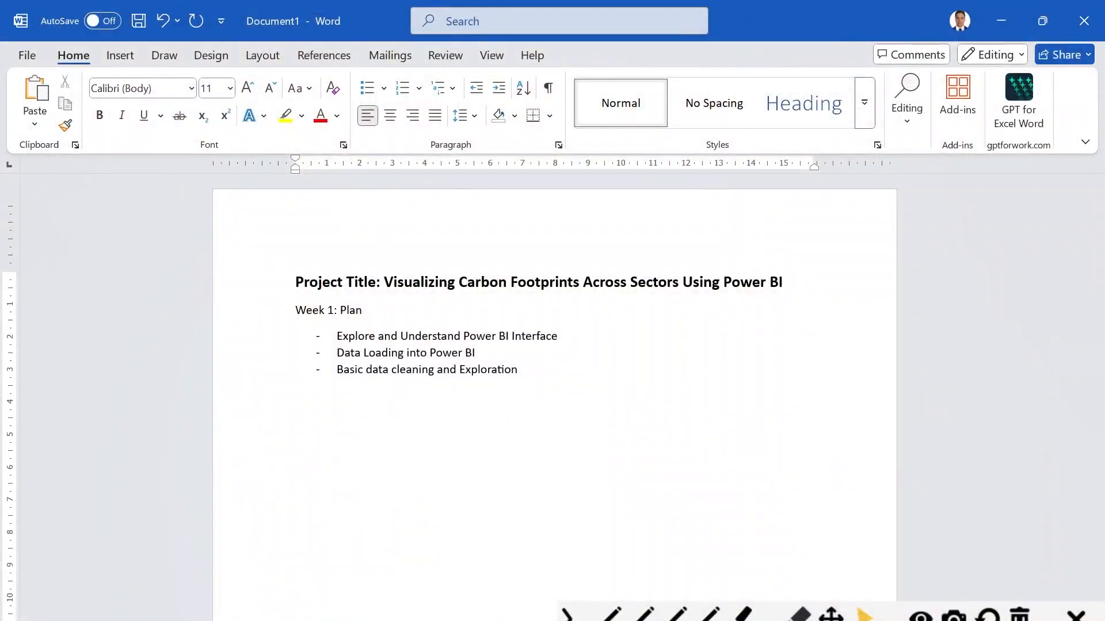
# - Search the computer for "power" and launch Power BI Desktop
pyautogui.press('super')
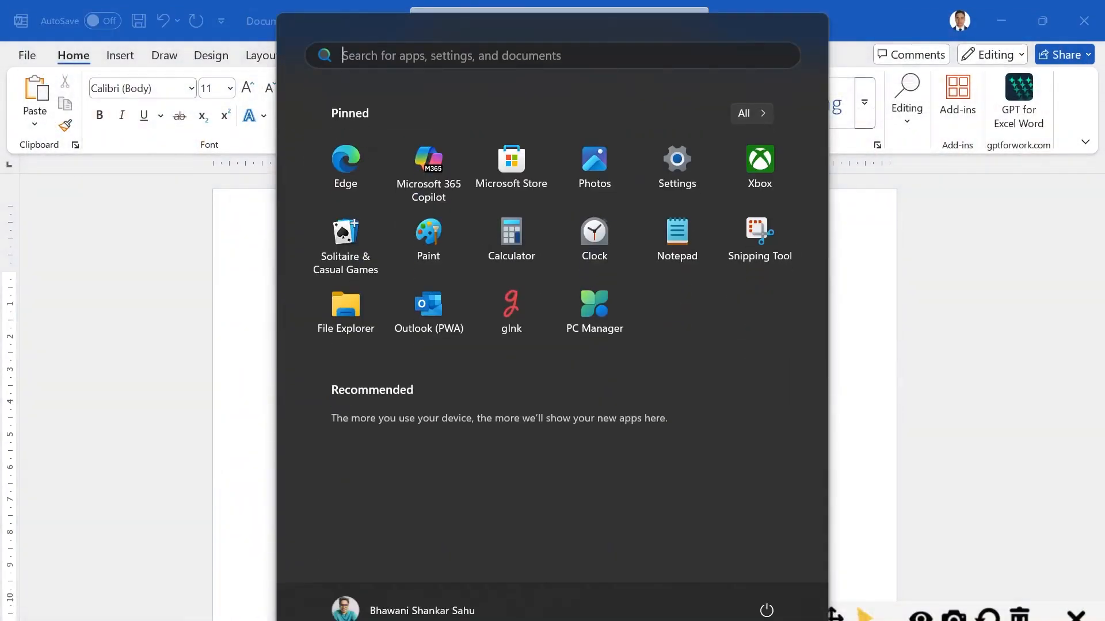
pyautogui.write('power')
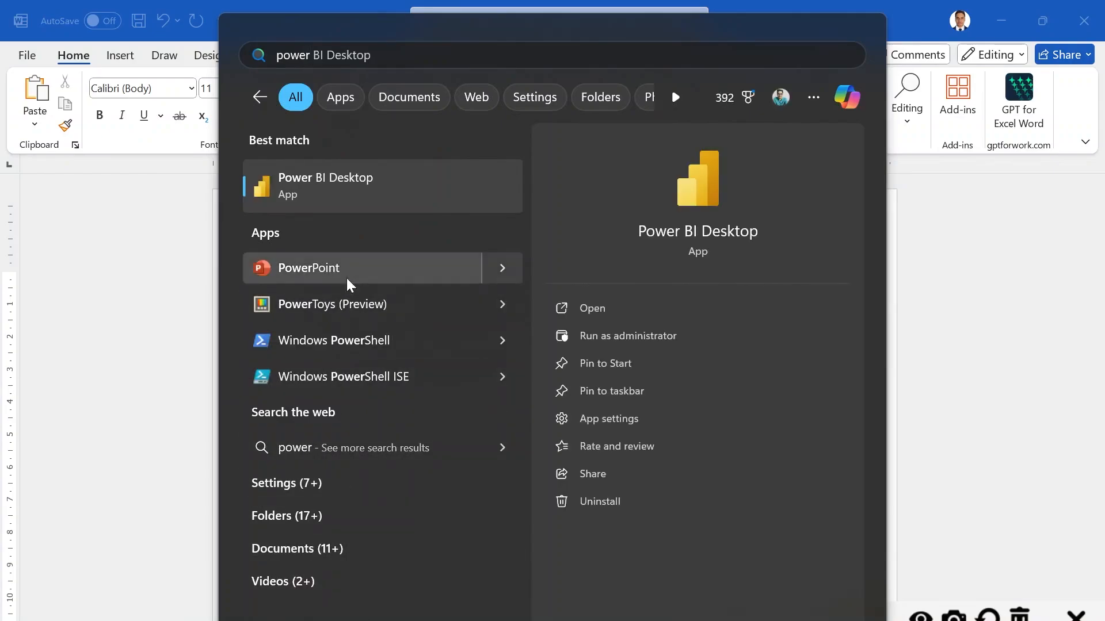
pyautogui.click(344, 197)
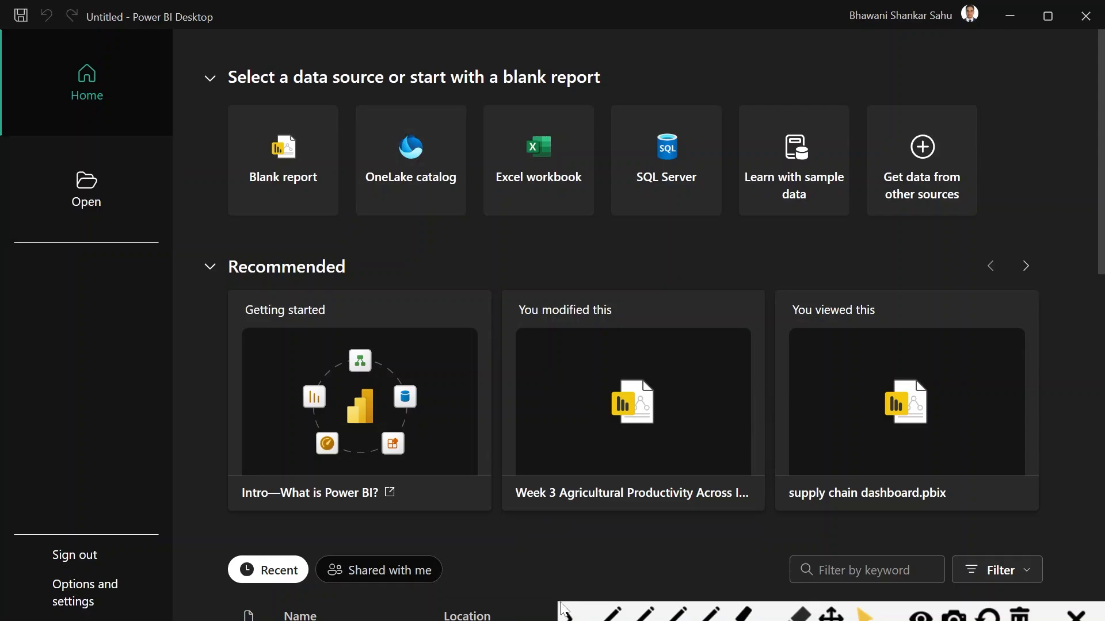
# - Mark the data source, Recommended and Recent sections of the start screen in red pen, and clear the marks
pyautogui.click(614, 609)
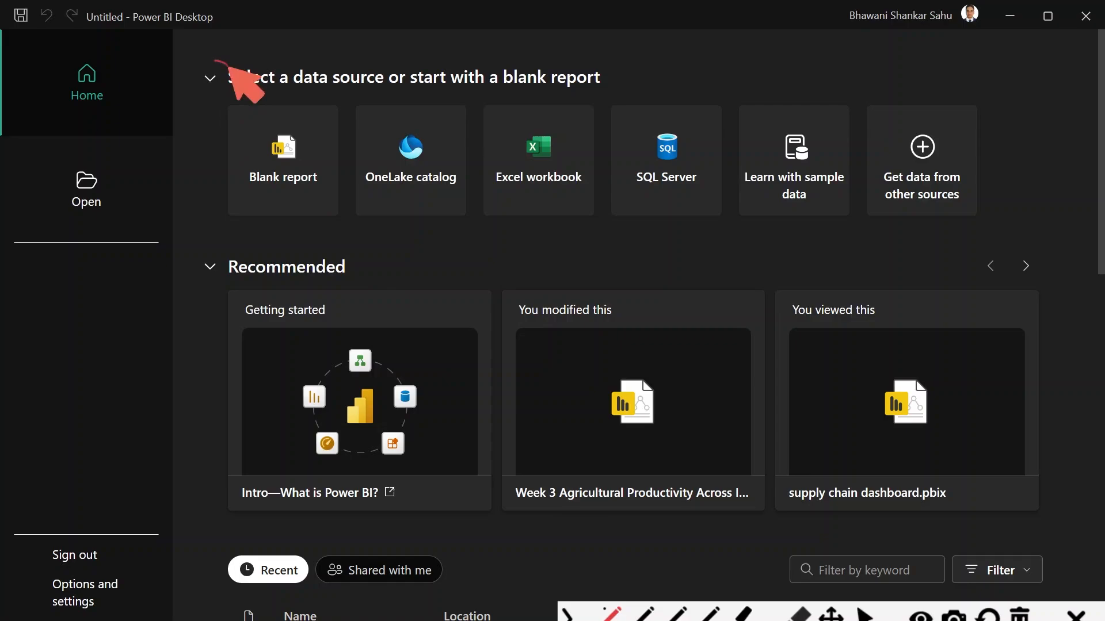
pyautogui.moveTo(227, 60); pyautogui.dragTo(201, 220)
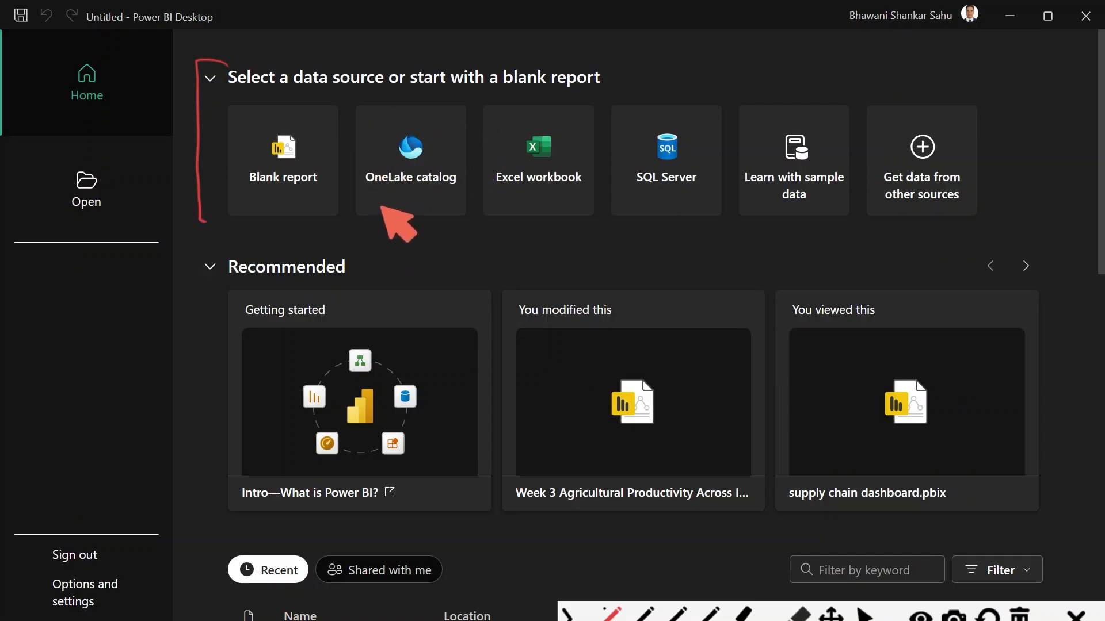
pyautogui.moveTo(206, 283); pyautogui.dragTo(204, 488)
pyautogui.moveTo(200, 574); pyautogui.dragTo(215, 609)
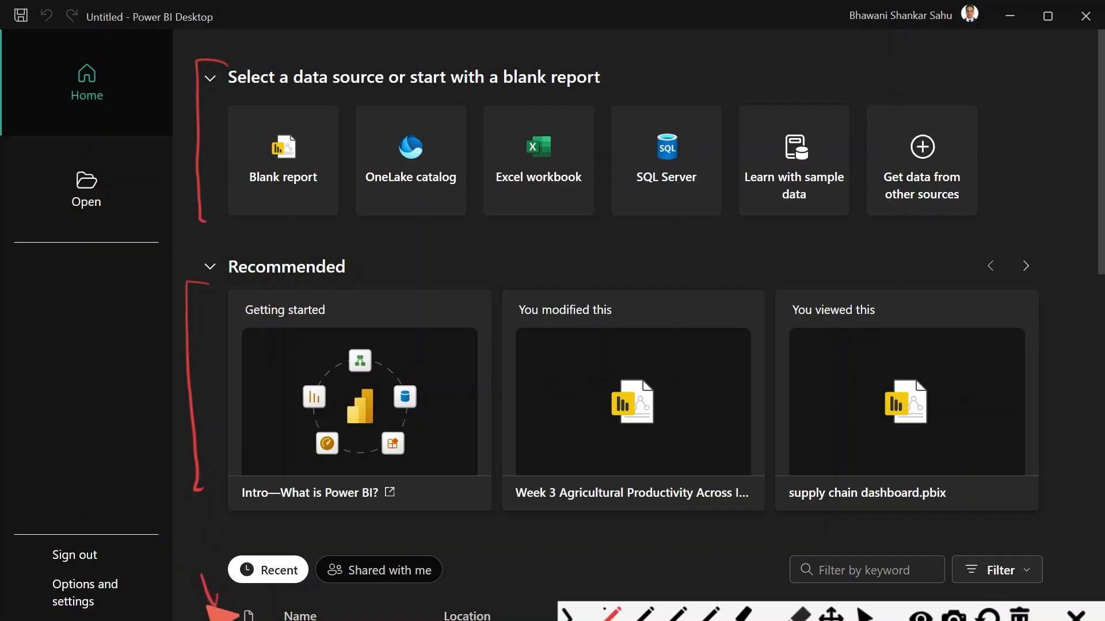
pyautogui.click(1019, 614)
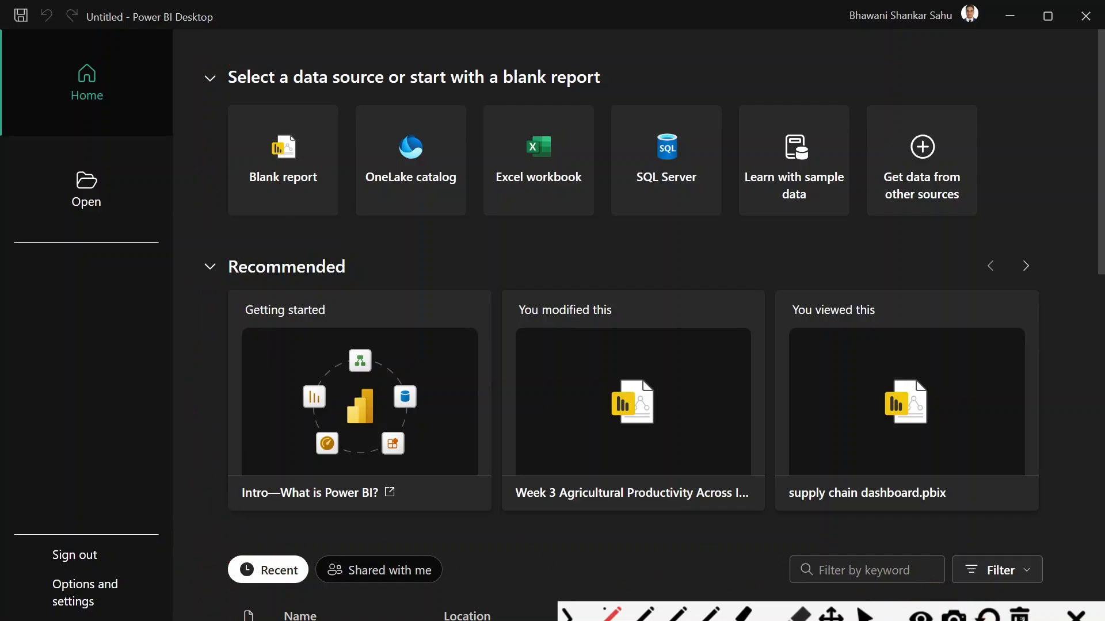
# - Outline the Blank report option in red pen, start a blank report from it, and clear the outline
pyautogui.click(619, 615)
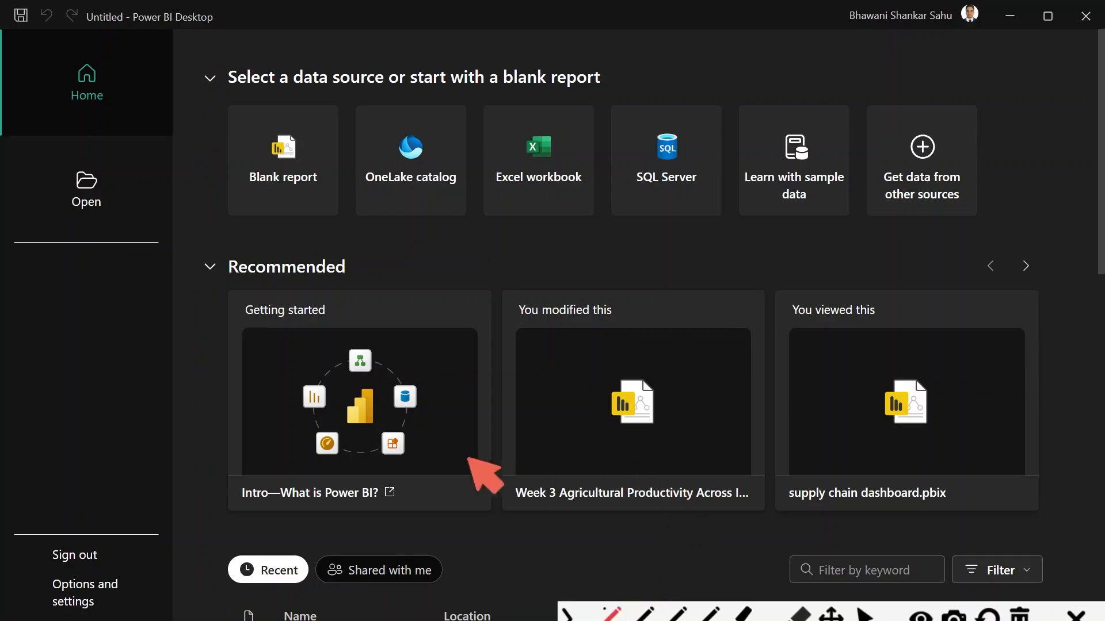
pyautogui.moveTo(226, 102)
pyautogui.mouseDown()
pyautogui.moveTo(217, 217)
pyautogui.moveTo(345, 97)
pyautogui.moveTo(344, 216)
pyautogui.mouseUp()
pyautogui.moveTo(211, 226); pyautogui.dragTo(362, 219)
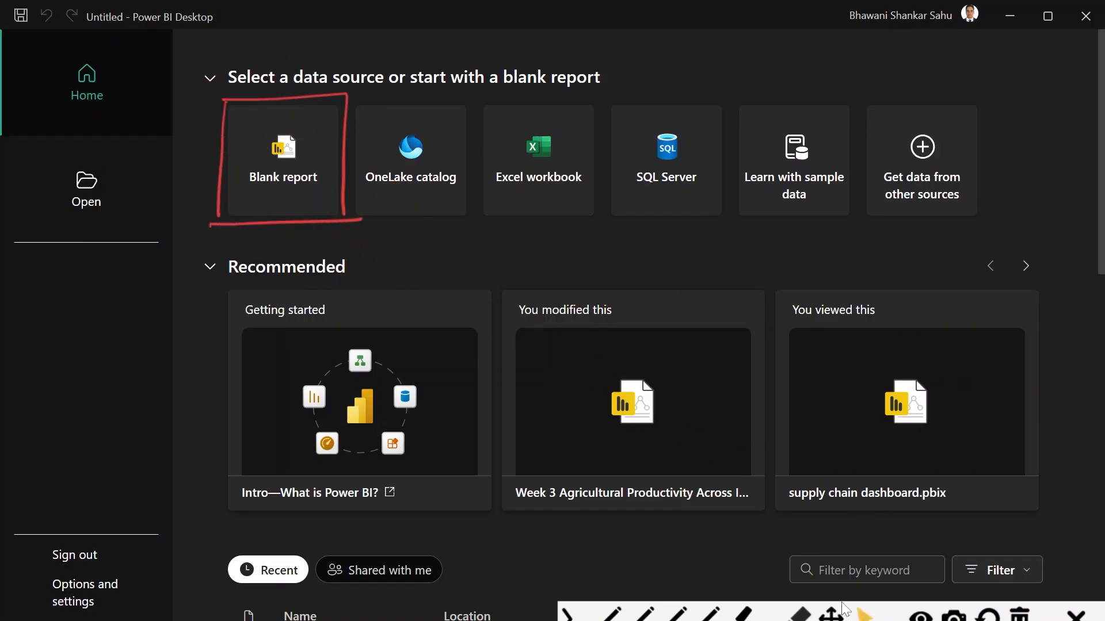
pyautogui.click(283, 160)
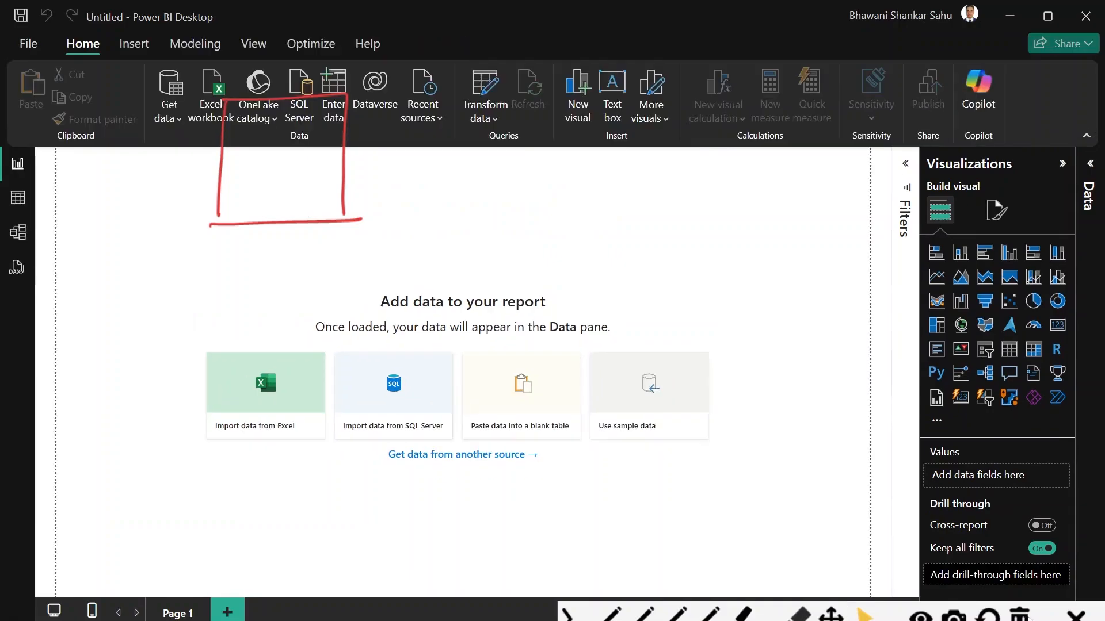
pyautogui.click(1028, 615)
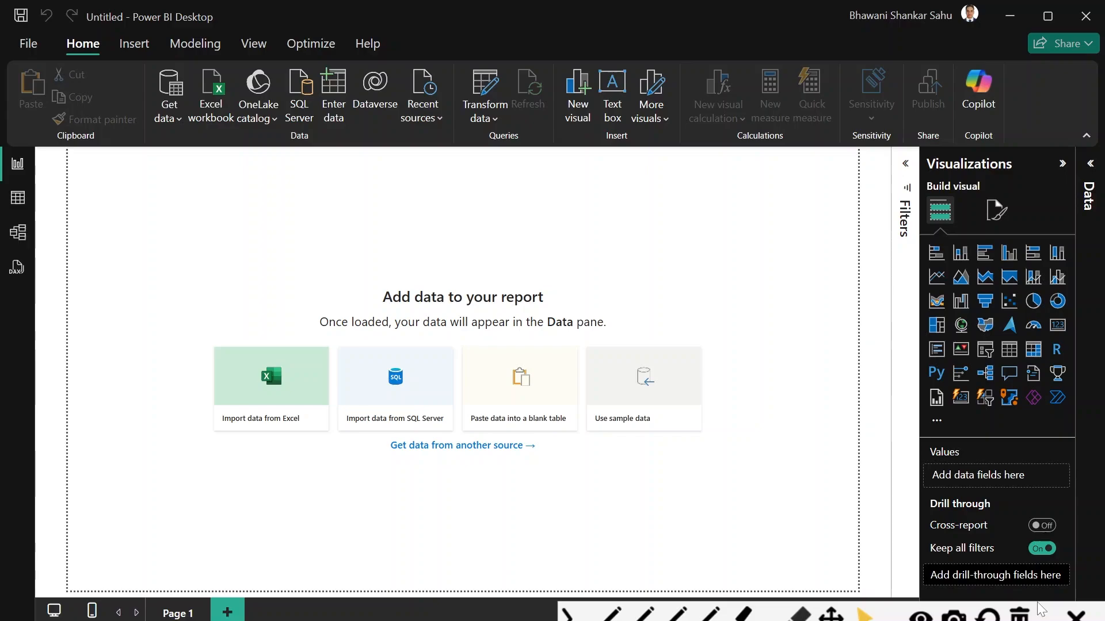
# - Outline the report page in red pen and label it "Canvas", and circle the report view switch with the label "Report view"
pyautogui.click(611, 613)
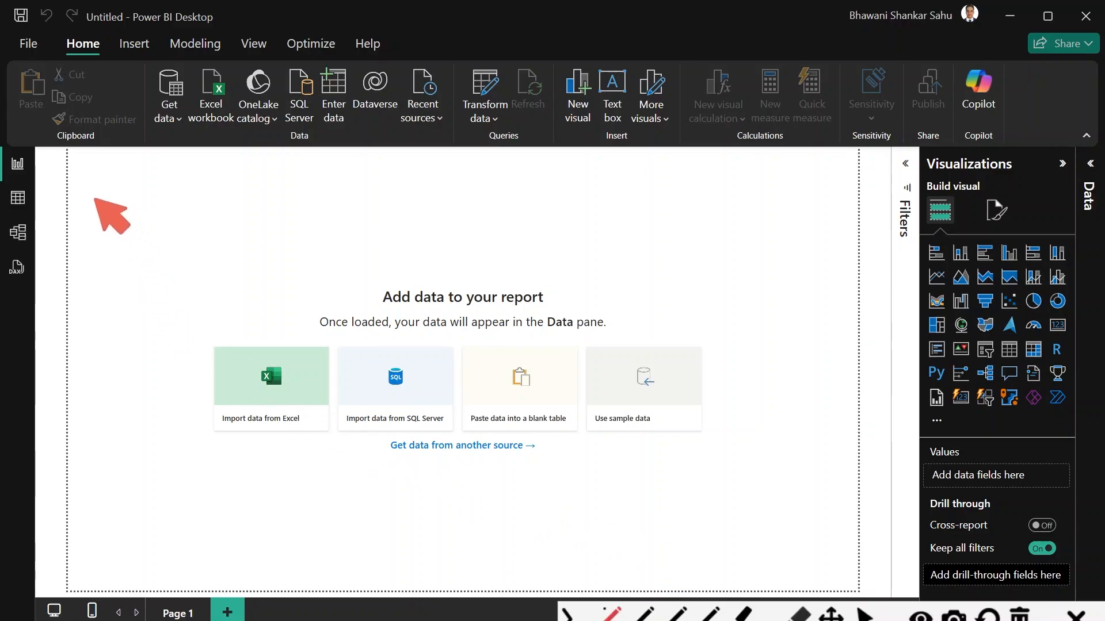
pyautogui.moveTo(83, 167); pyautogui.dragTo(124, 555)
pyautogui.moveTo(89, 173)
pyautogui.mouseDown()
pyautogui.moveTo(407, 201)
pyautogui.moveTo(810, 201)
pyautogui.moveTo(771, 514)
pyautogui.moveTo(131, 578)
pyautogui.mouseUp()
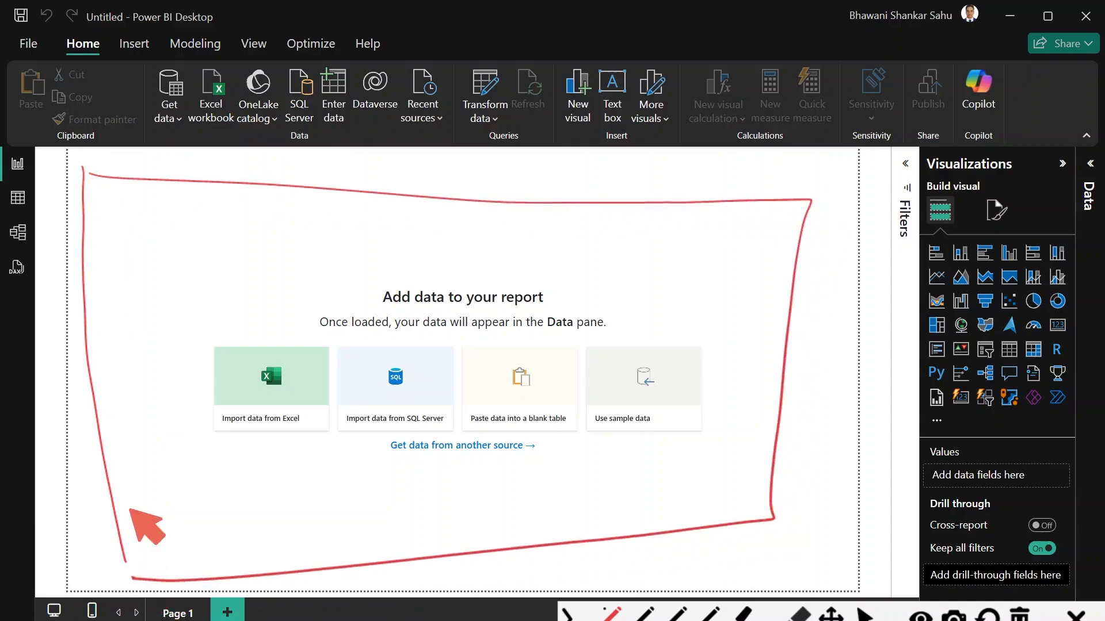
pyautogui.moveTo(140, 282); pyautogui.dragTo(147, 315)
pyautogui.moveTo(163, 302)
pyautogui.mouseDown()
pyautogui.moveTo(162, 283)
pyautogui.moveTo(192, 284)
pyautogui.moveTo(241, 246)
pyautogui.moveTo(235, 266)
pyautogui.mouseUp()
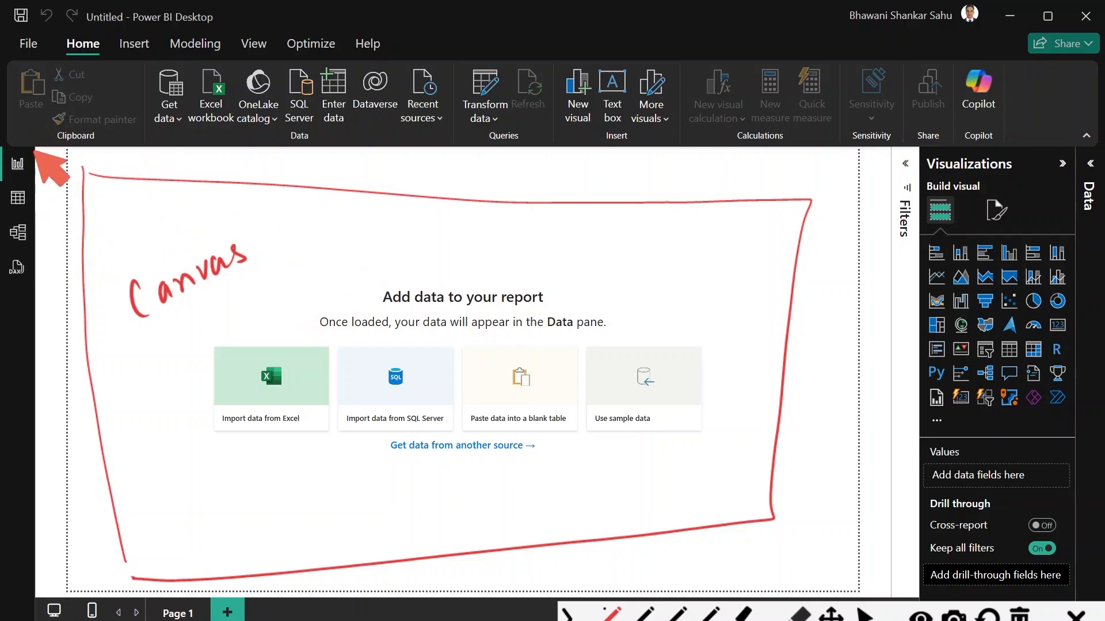
pyautogui.moveTo(34, 144)
pyautogui.mouseDown()
pyautogui.moveTo(25, 172)
pyautogui.moveTo(18, 155)
pyautogui.moveTo(92, 154)
pyautogui.moveTo(110, 166)
pyautogui.moveTo(147, 145)
pyautogui.moveTo(214, 160)
pyautogui.moveTo(210, 148)
pyautogui.moveTo(233, 142)
pyautogui.mouseUp()
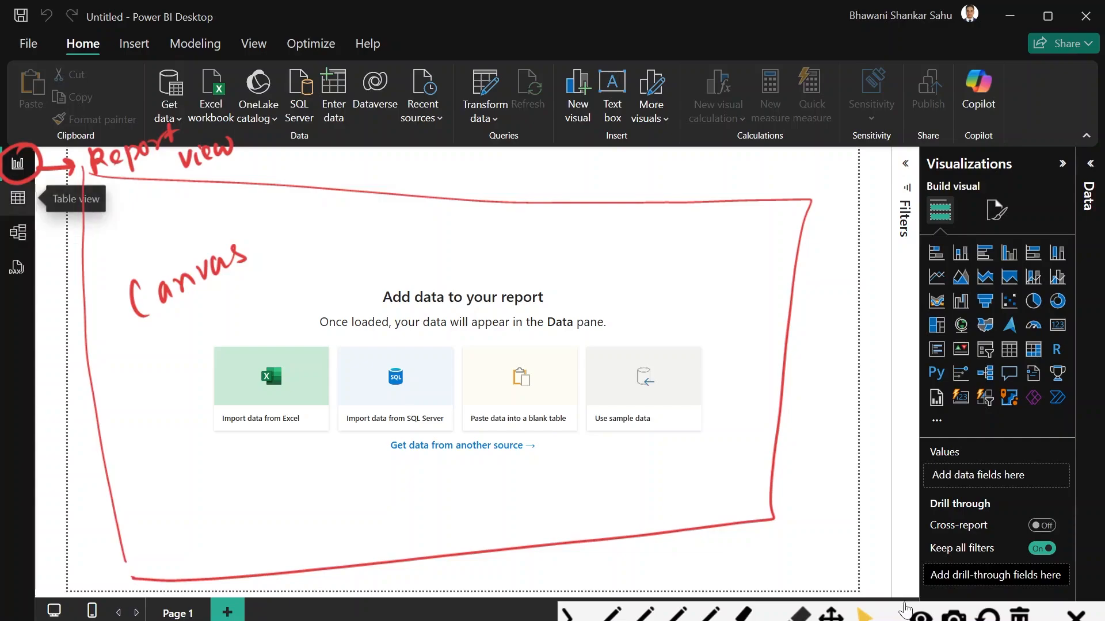
# - Look through the Table and Model views, clearing the pen annotations, and return to the Report view
pyautogui.click(18, 197)
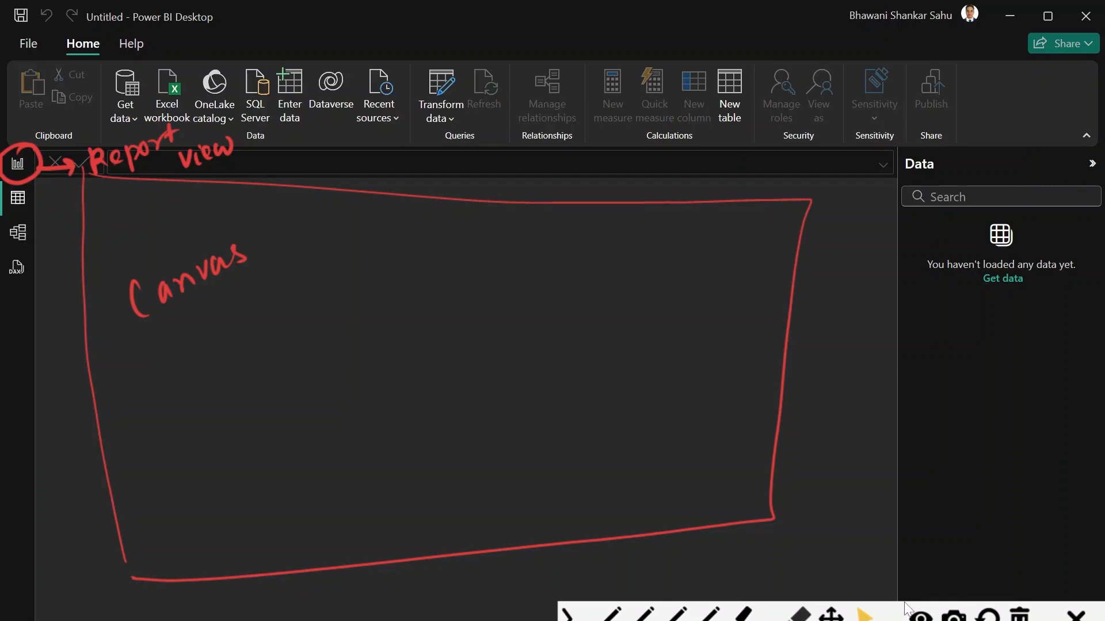
pyautogui.click(1019, 616)
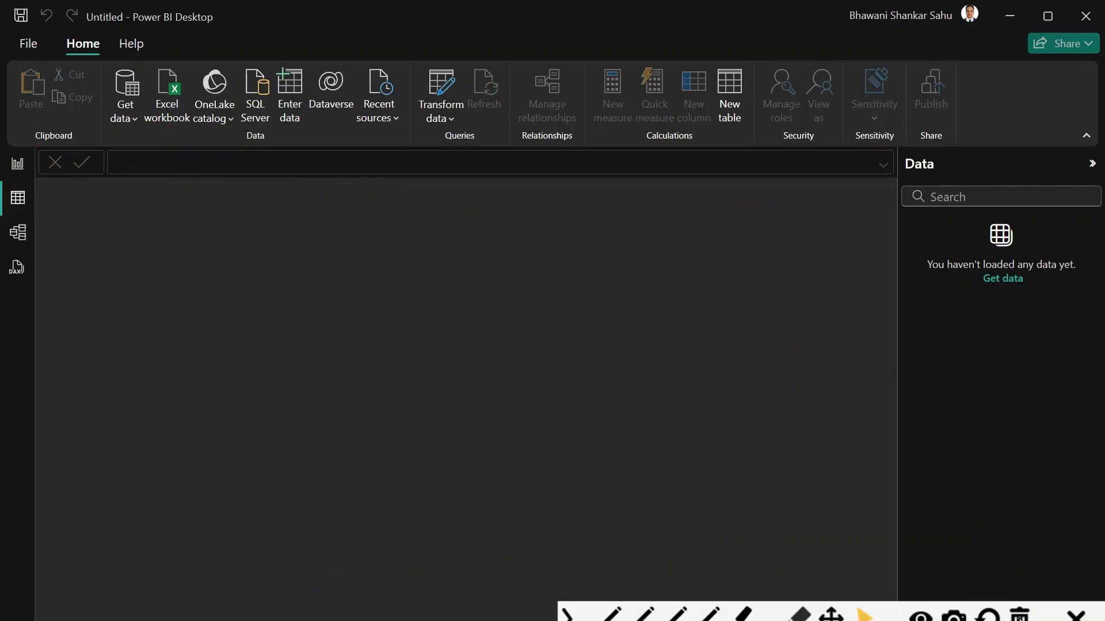
pyautogui.click(17, 232)
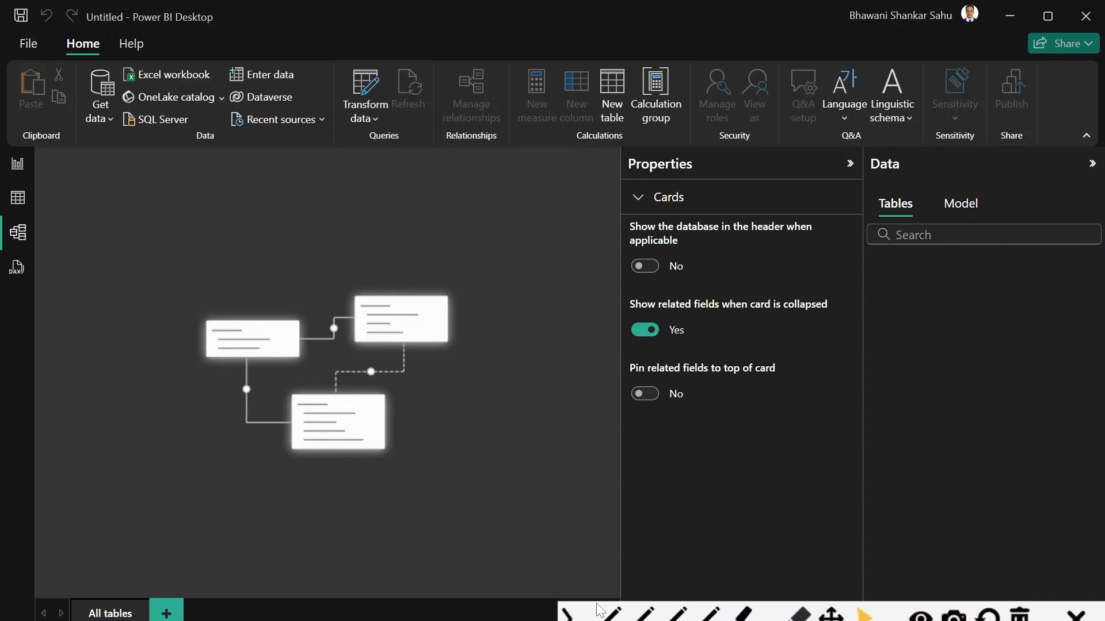
pyautogui.click(18, 164)
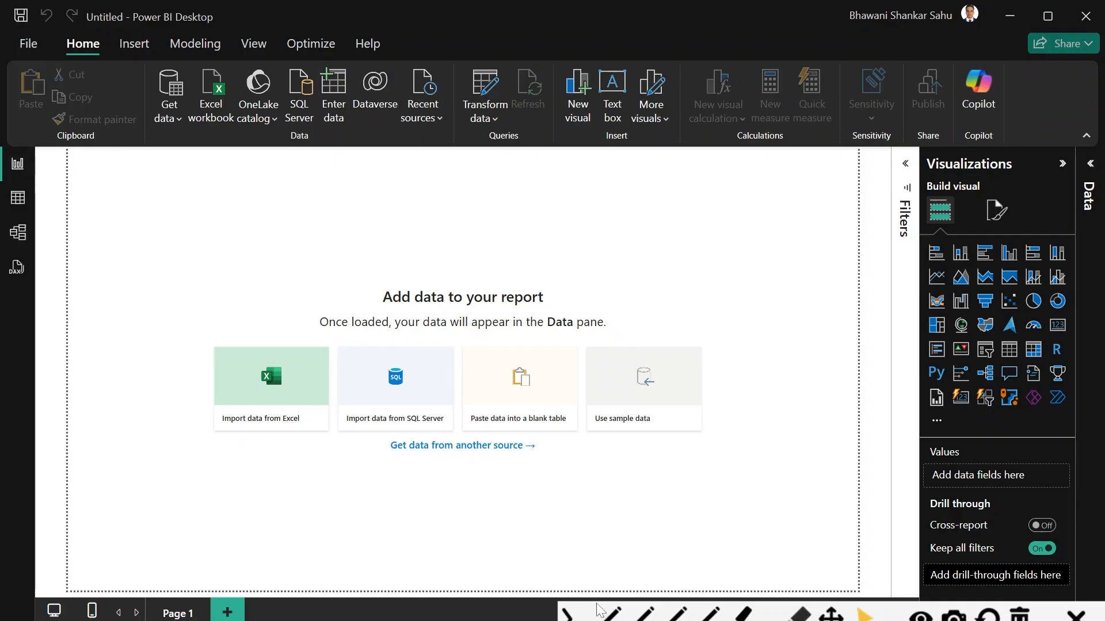
# - Frame the view switches in red pen and expand the Filters and Data panes
pyautogui.moveTo(5, 141)
pyautogui.mouseDown()
pyautogui.moveTo(55, 230)
pyautogui.moveTo(2, 387)
pyautogui.mouseUp()
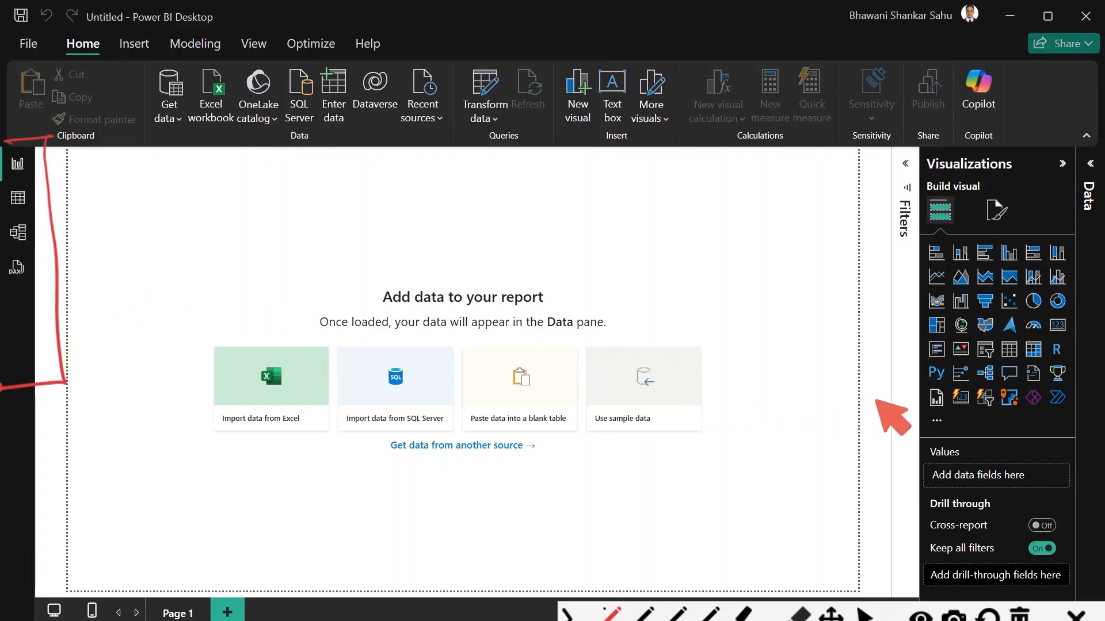
pyautogui.click(905, 164)
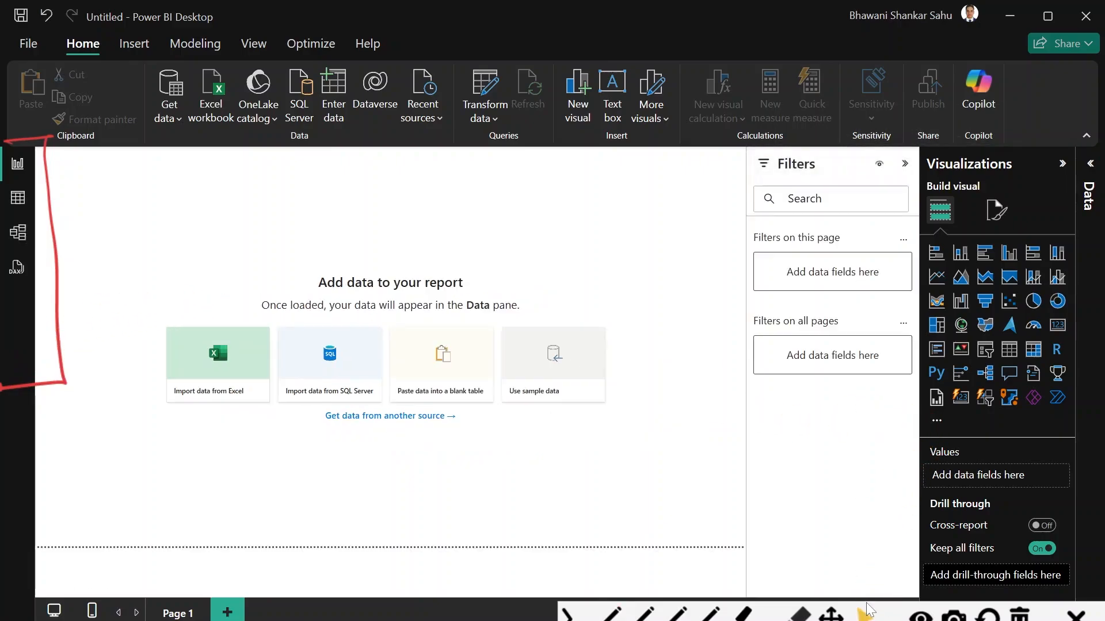
pyautogui.click(1091, 164)
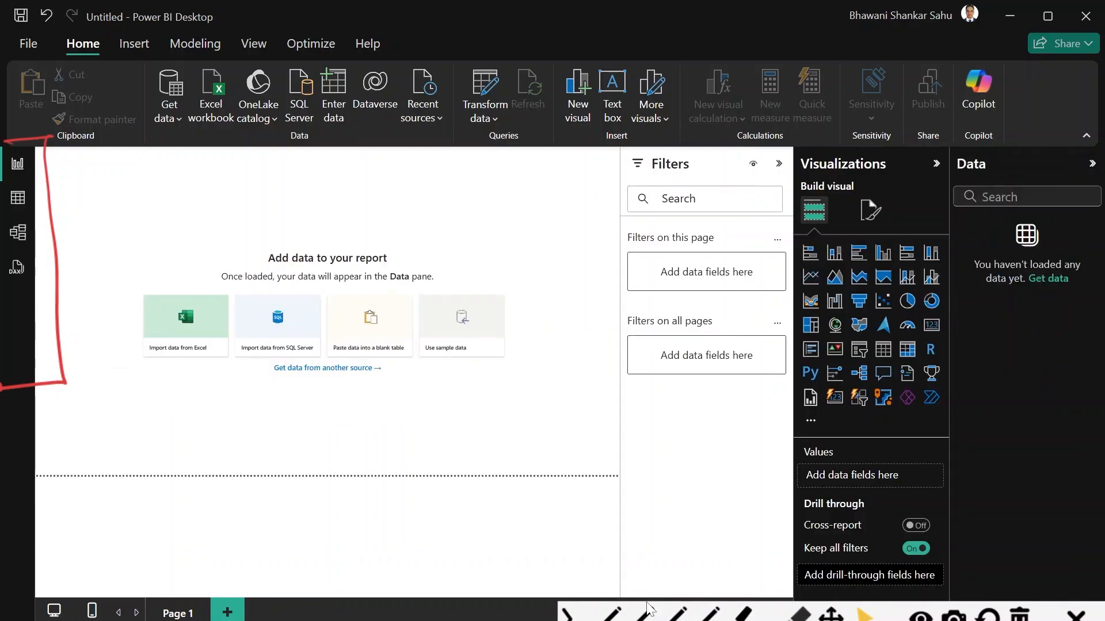
# - Outline the panes in red pen, label them "Panes", underline Filters, Visualizations and Data, and clear all annotations
pyautogui.click(624, 615)
pyautogui.moveTo(1070, 144)
pyautogui.mouseDown()
pyautogui.moveTo(626, 130)
pyautogui.moveTo(574, 289)
pyautogui.moveTo(556, 599)
pyautogui.mouseUp()
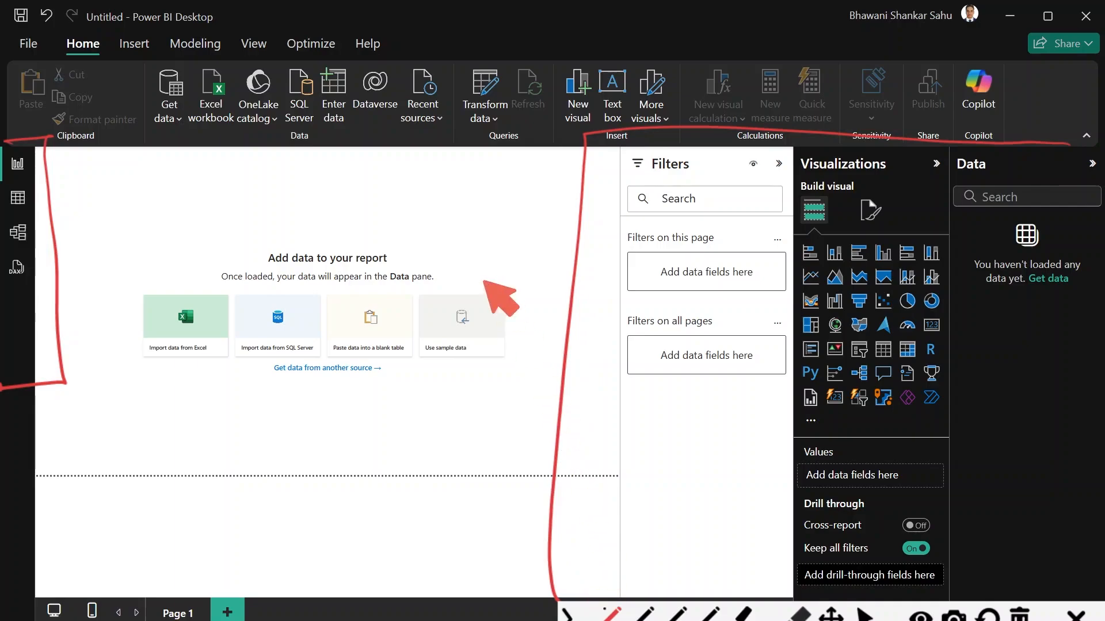
pyautogui.moveTo(412, 198)
pyautogui.mouseDown()
pyautogui.moveTo(431, 236)
pyautogui.moveTo(445, 208)
pyautogui.moveTo(494, 190)
pyautogui.mouseUp()
pyautogui.moveTo(634, 173); pyautogui.dragTo(713, 169)
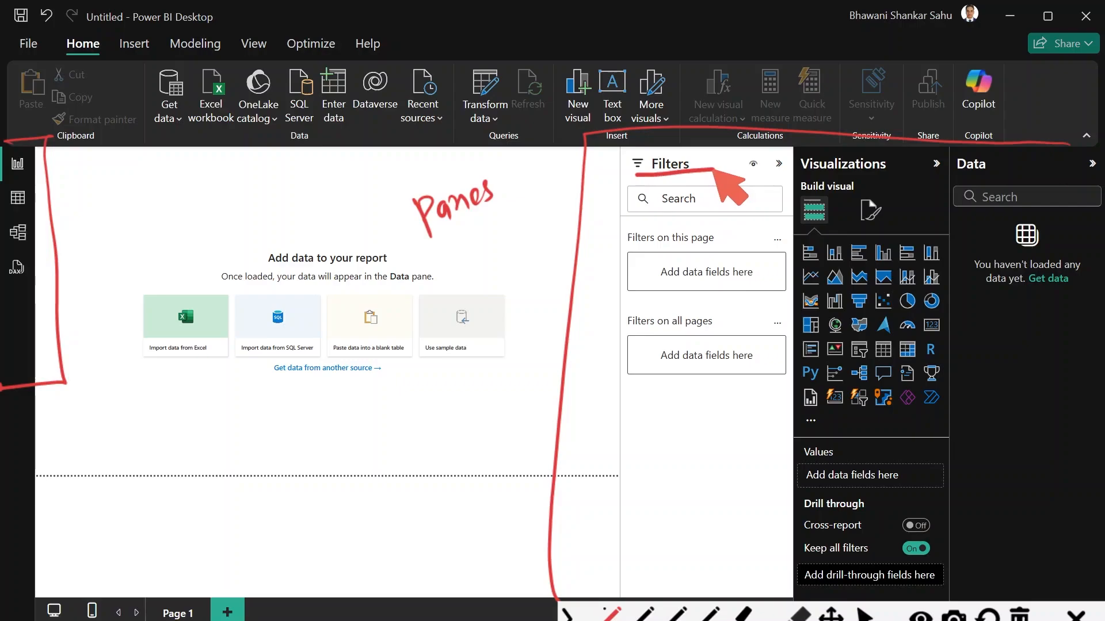
pyautogui.moveTo(819, 176); pyautogui.dragTo(1096, 179)
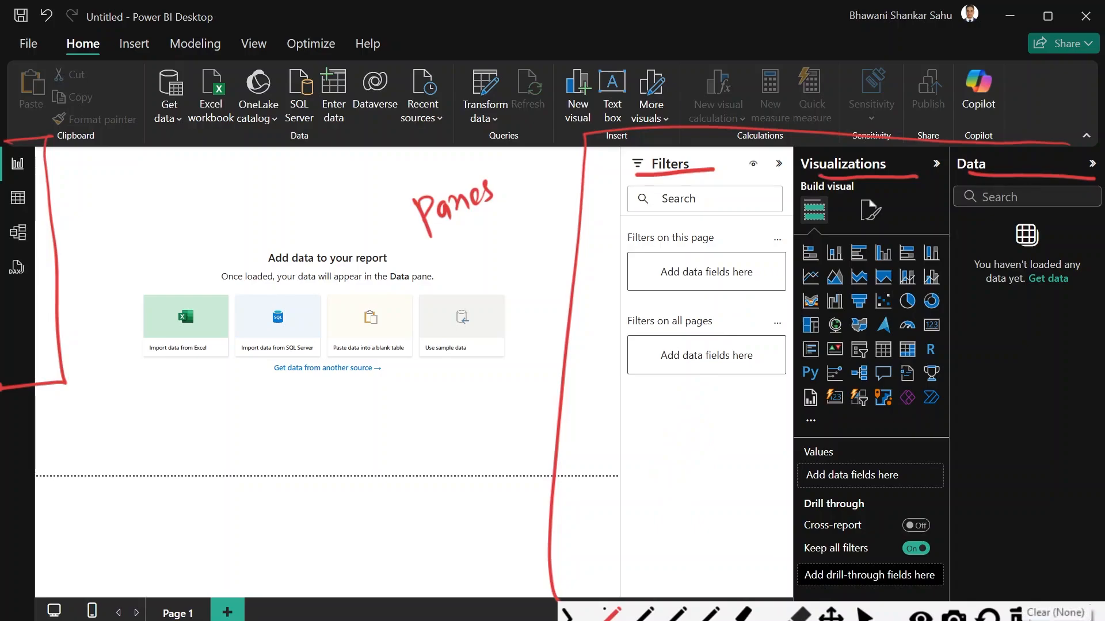
pyautogui.click(1019, 615)
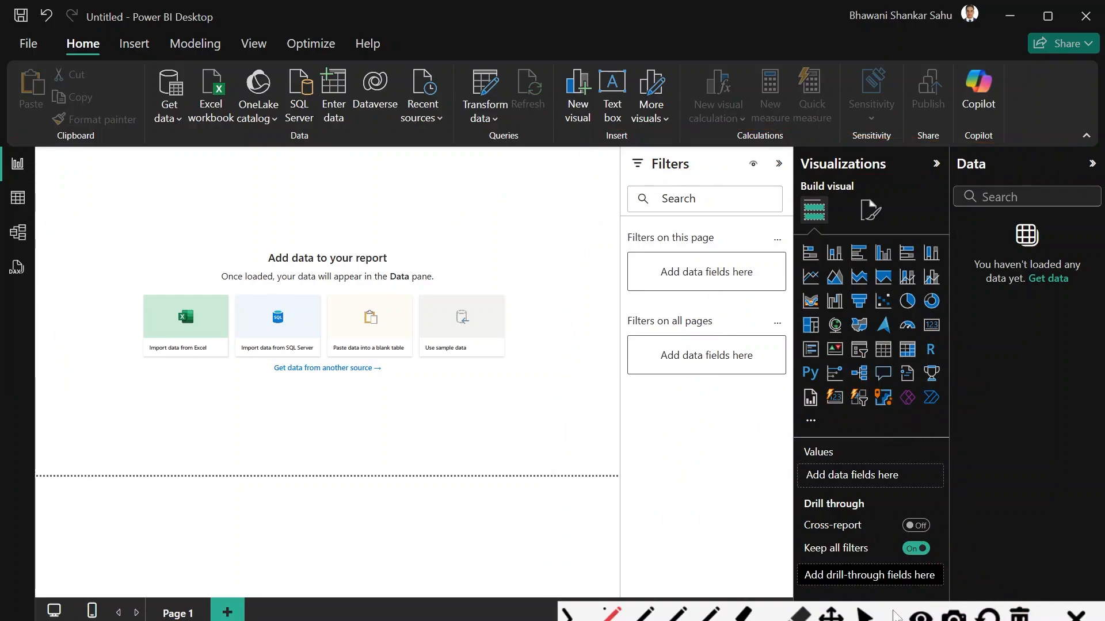
# - Stop annotating and collapse the Filters and Data panes
pyautogui.click(865, 614)
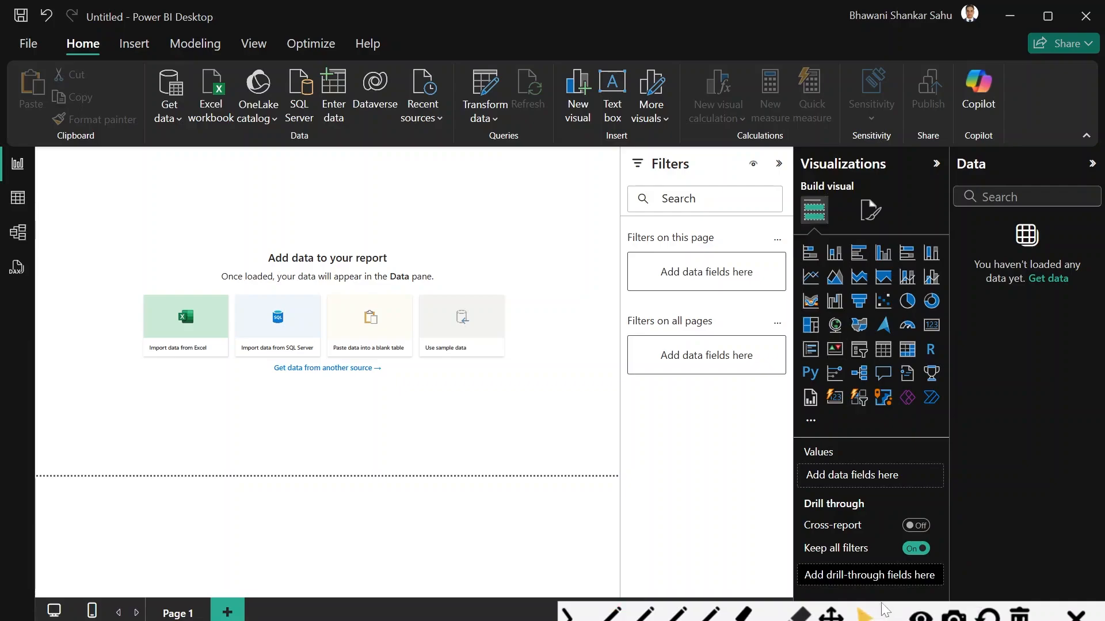
pyautogui.click(779, 164)
pyautogui.click(1092, 164)
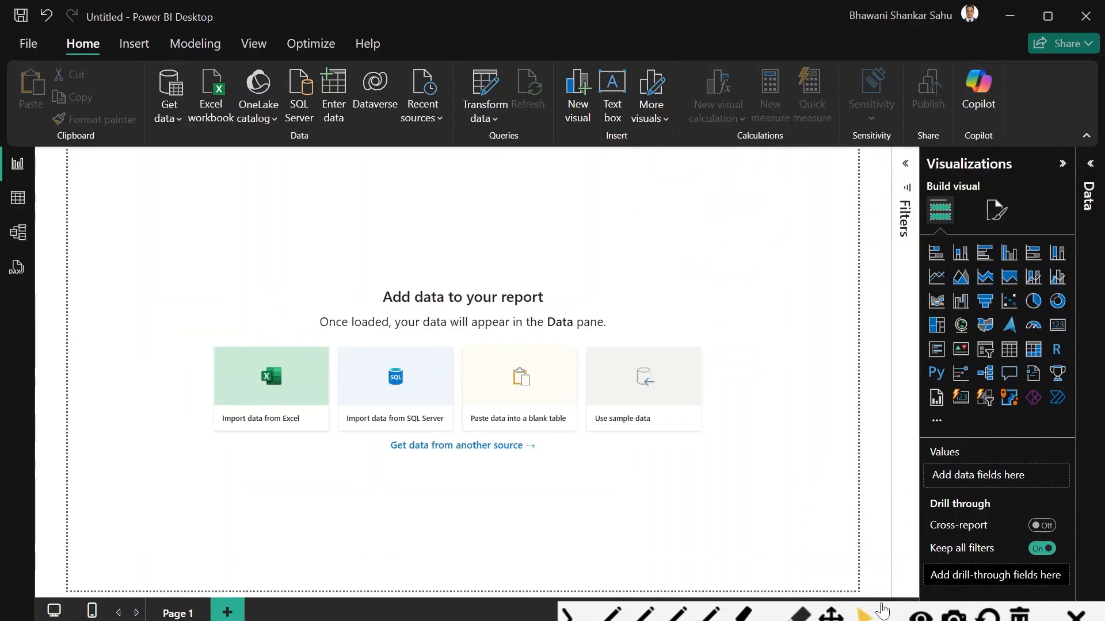
# - Outline the ribbon in red pen, brace the Data group, and clear the annotations
pyautogui.click(637, 614)
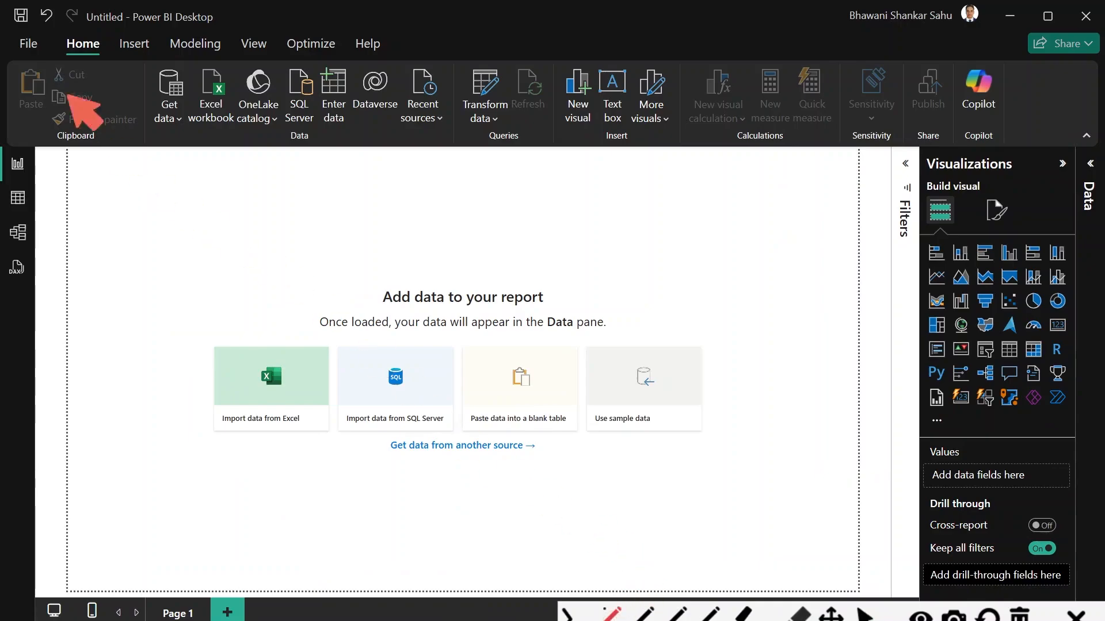
pyautogui.moveTo(5, 36)
pyautogui.mouseDown()
pyautogui.moveTo(16, 148)
pyautogui.moveTo(507, 150)
pyautogui.moveTo(1066, 133)
pyautogui.moveTo(1086, 41)
pyautogui.mouseUp()
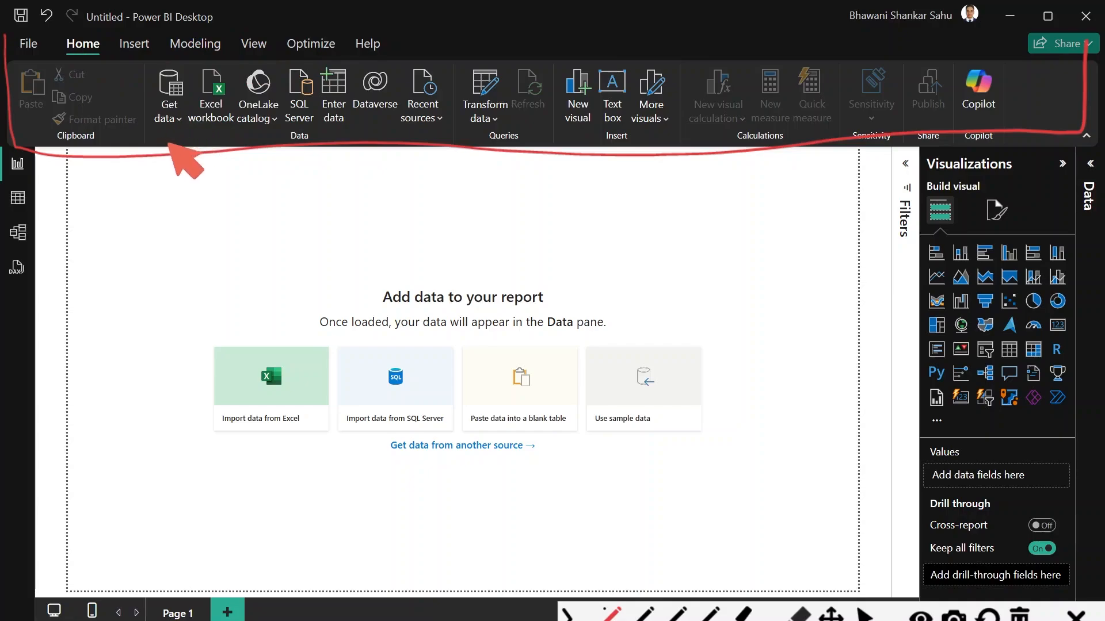
pyautogui.moveTo(152, 135)
pyautogui.mouseDown()
pyautogui.moveTo(182, 155)
pyautogui.moveTo(253, 166)
pyautogui.moveTo(382, 138)
pyautogui.mouseUp()
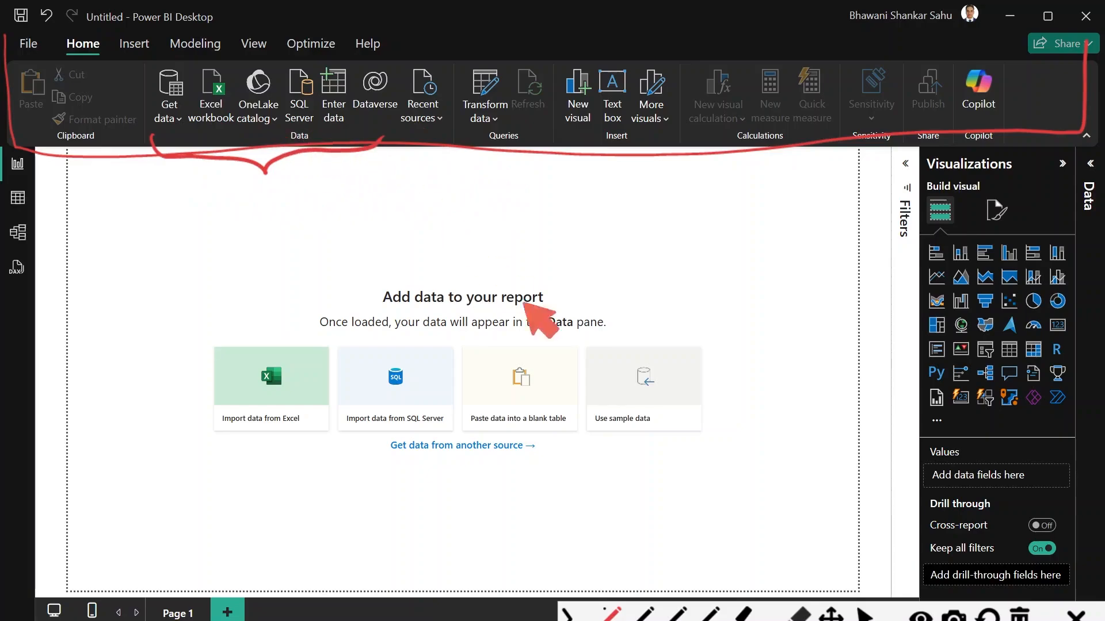
pyautogui.click(1019, 617)
# - Brace the Data, Queries, Insert and Calculations groups in red, circle Get data, and write "manipulat." beside an arrow from Transform data
pyautogui.moveTo(152, 131)
pyautogui.mouseDown()
pyautogui.moveTo(187, 152)
pyautogui.moveTo(299, 166)
pyautogui.moveTo(422, 147)
pyautogui.moveTo(449, 129)
pyautogui.moveTo(454, 150)
pyautogui.moveTo(571, 152)
pyautogui.mouseUp()
pyautogui.moveTo(603, 154)
pyautogui.mouseDown()
pyautogui.moveTo(722, 162)
pyautogui.moveTo(835, 141)
pyautogui.mouseUp()
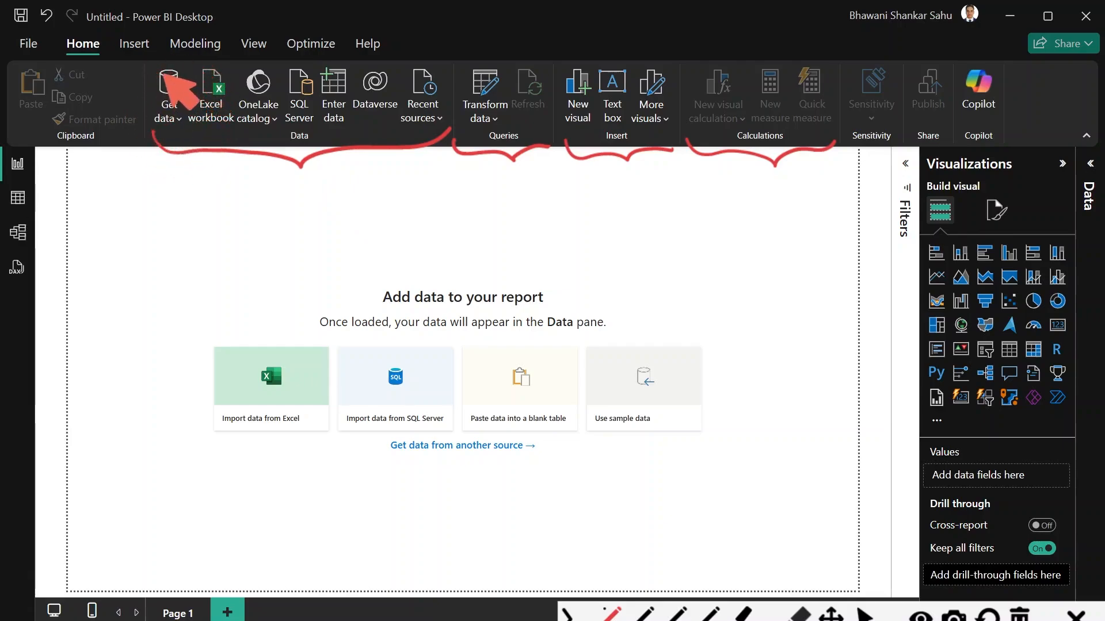
pyautogui.moveTo(138, 72)
pyautogui.mouseDown()
pyautogui.moveTo(169, 134)
pyautogui.moveTo(133, 81)
pyautogui.mouseUp()
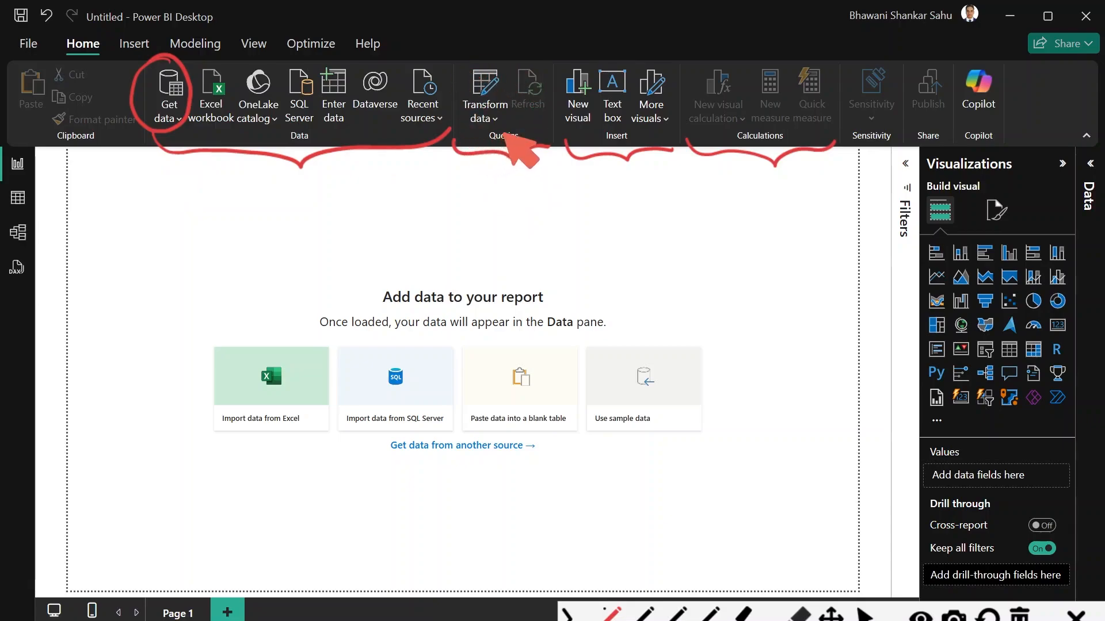
pyautogui.moveTo(485, 127)
pyautogui.mouseDown()
pyautogui.moveTo(473, 186)
pyautogui.moveTo(506, 228)
pyautogui.mouseUp()
pyautogui.moveTo(518, 210)
pyautogui.mouseDown()
pyautogui.moveTo(545, 208)
pyautogui.moveTo(612, 167)
pyautogui.mouseUp()
pyautogui.click(611, 179)
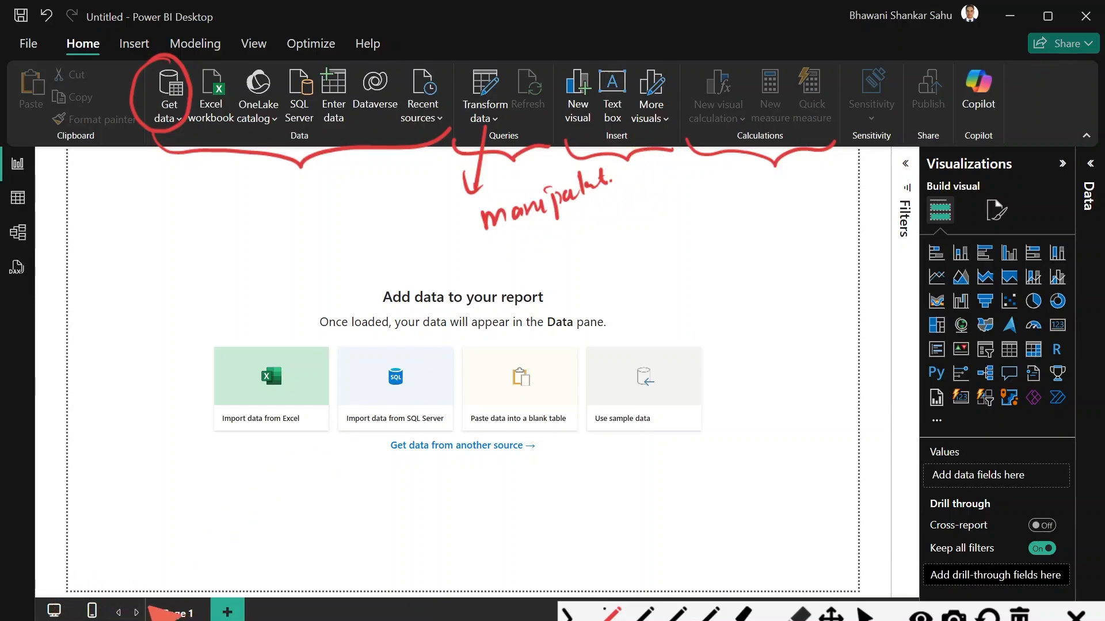
# - Frame the page controls and mark the new-page option in red pen, and clear all annotations
pyautogui.moveTo(28, 593)
pyautogui.mouseDown()
pyautogui.moveTo(215, 587)
pyautogui.moveTo(247, 620)
pyautogui.mouseUp()
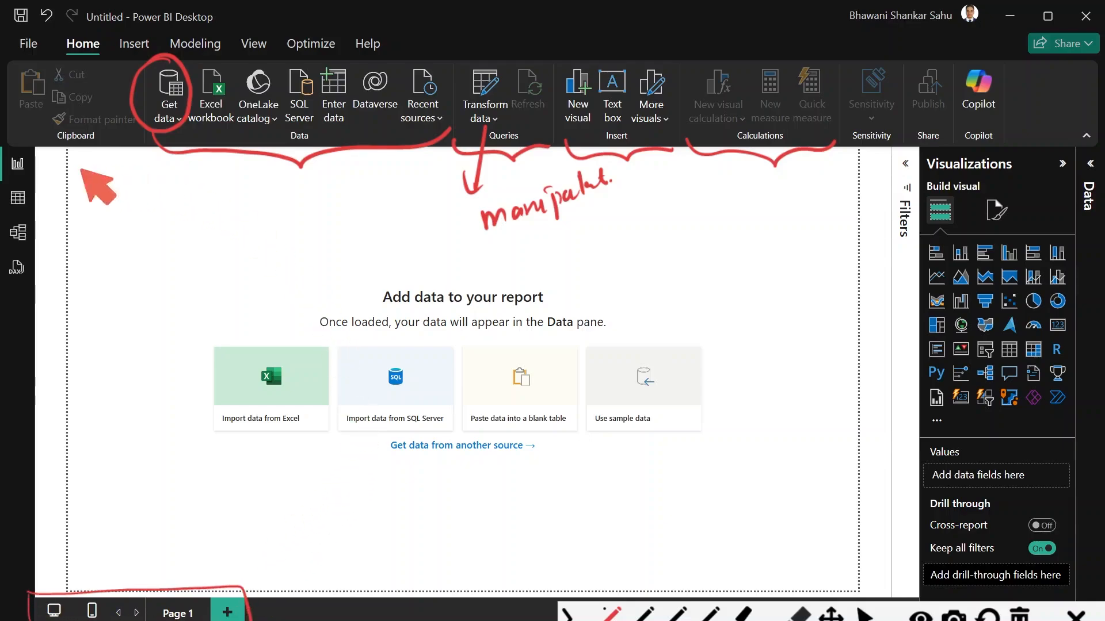
pyautogui.moveTo(199, 609); pyautogui.dragTo(259, 610)
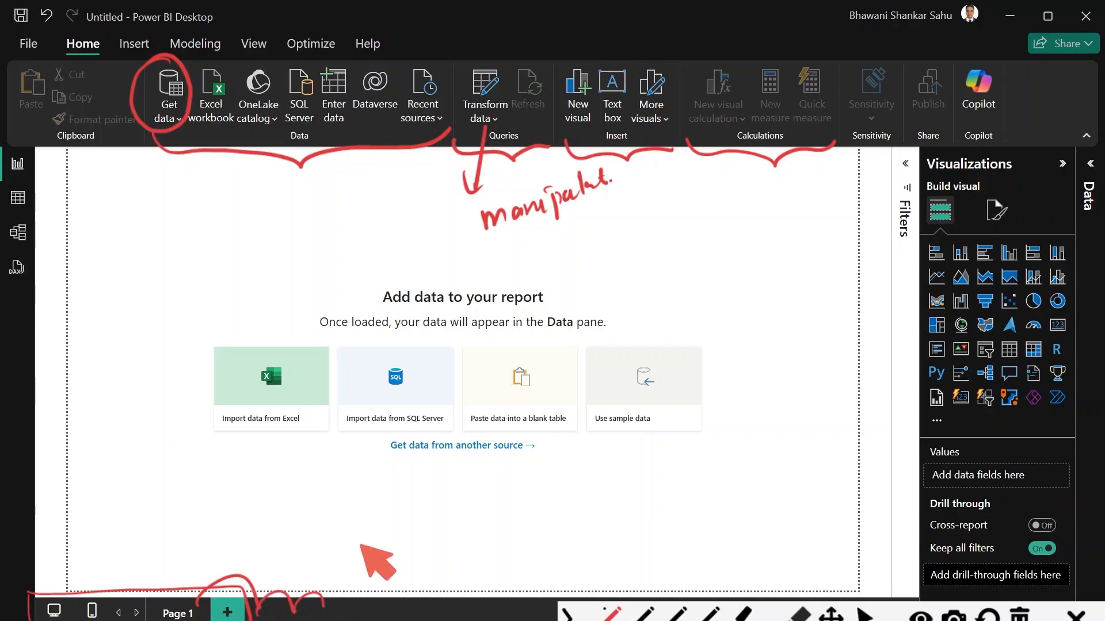
pyautogui.click(1019, 615)
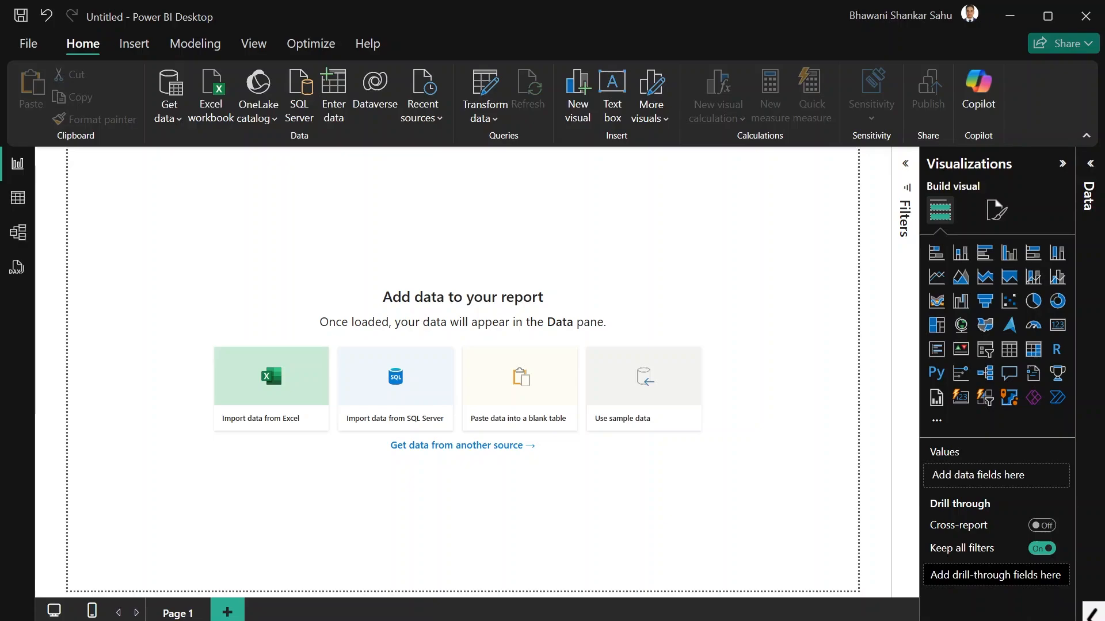
# - Circle Get data in red pen, look through the full list of data sources, and connect to a Text/CSV source
pyautogui.click(1092, 614)
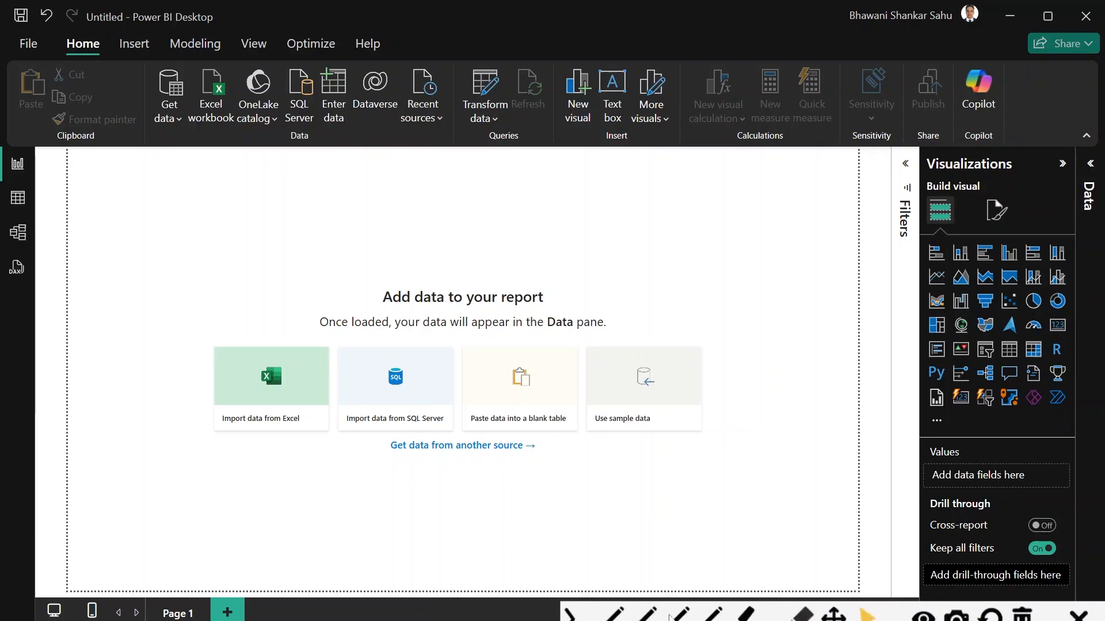
pyautogui.moveTo(185, 64)
pyautogui.mouseDown()
pyautogui.moveTo(210, 136)
pyautogui.moveTo(198, 60)
pyautogui.mouseUp()
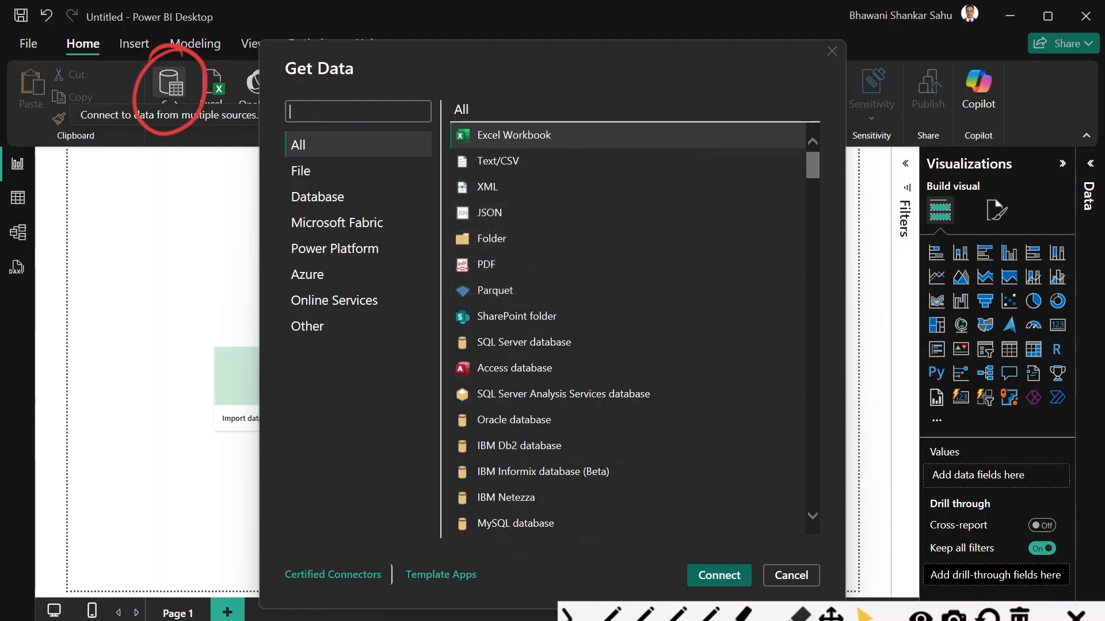
pyautogui.click(812, 515)
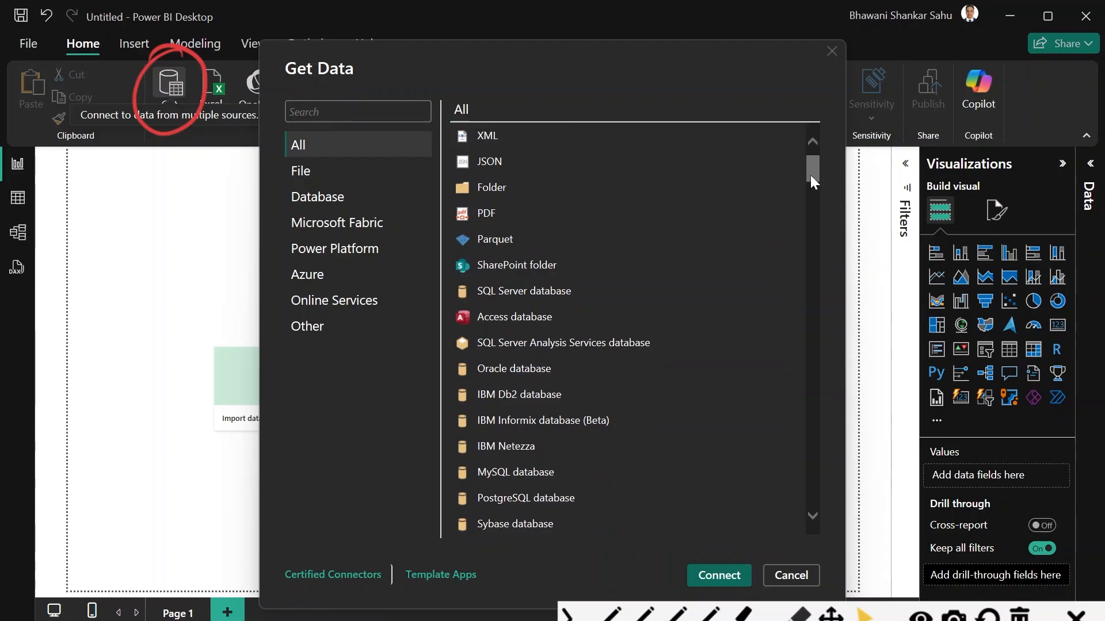
pyautogui.moveTo(811, 173)
pyautogui.mouseDown()
pyautogui.moveTo(820, 288)
pyautogui.moveTo(817, 158)
pyautogui.mouseUp()
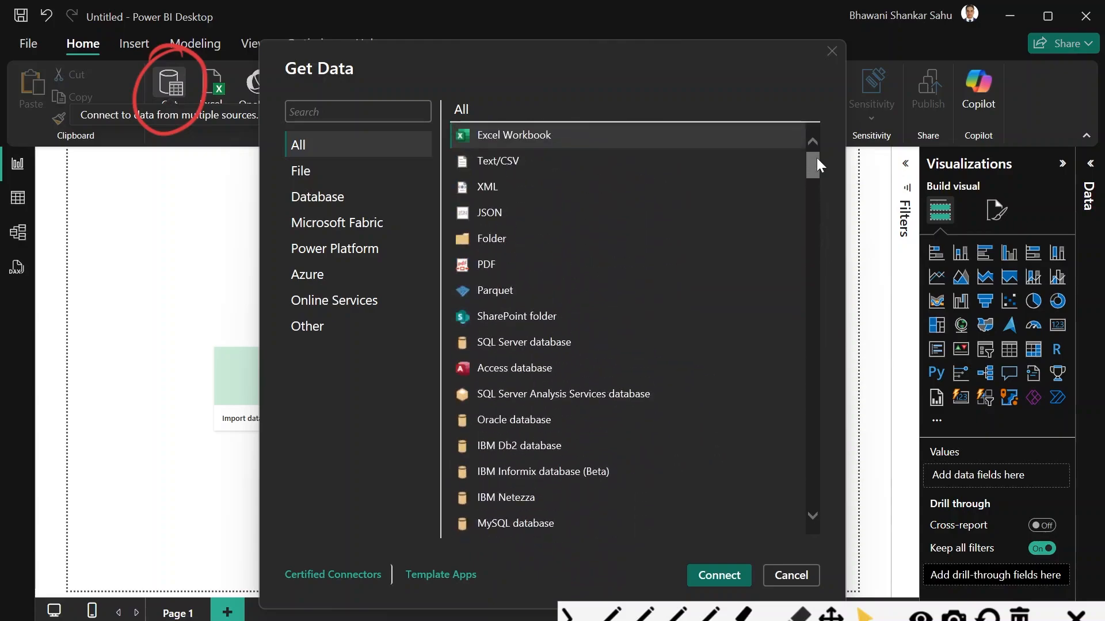
pyautogui.click(511, 160)
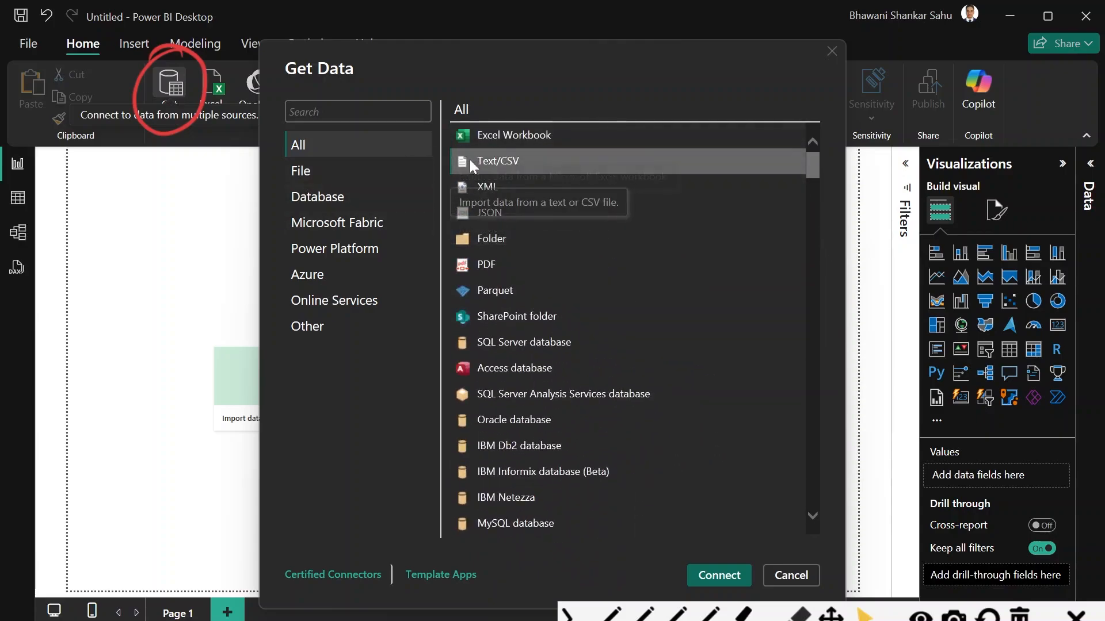
pyautogui.click(716, 576)
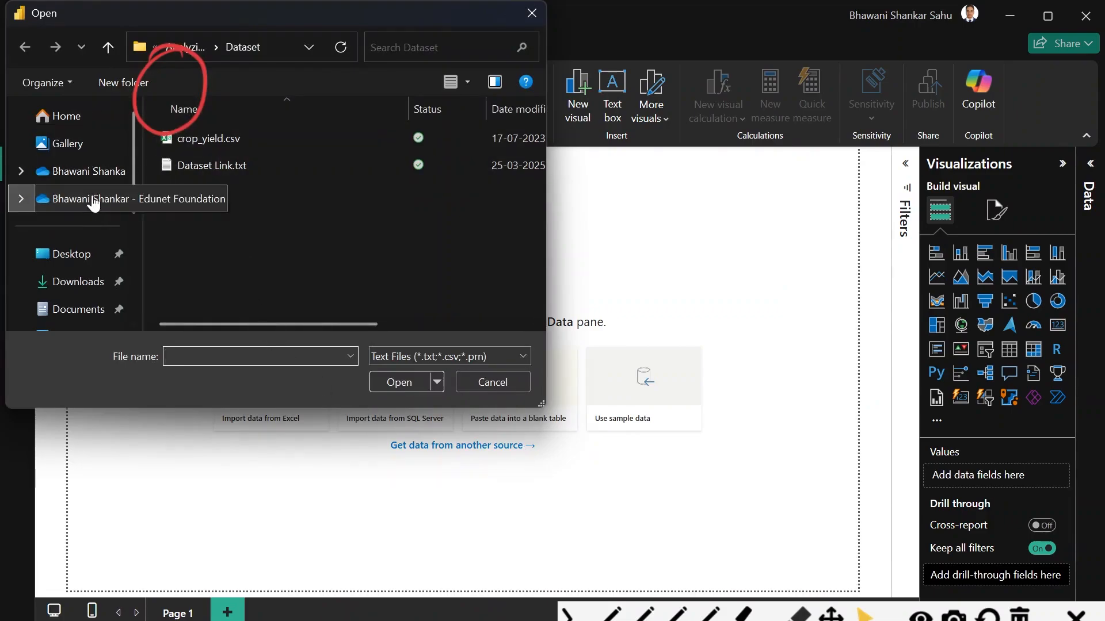
# - Browse through Projects and AICTE Projects for Skills4Future Cycle 5 to the Visualizing Carbon Footprints project's Dataset folder and select dataset.csv
pyautogui.click(118, 193)
pyautogui.doubleClick(204, 305)
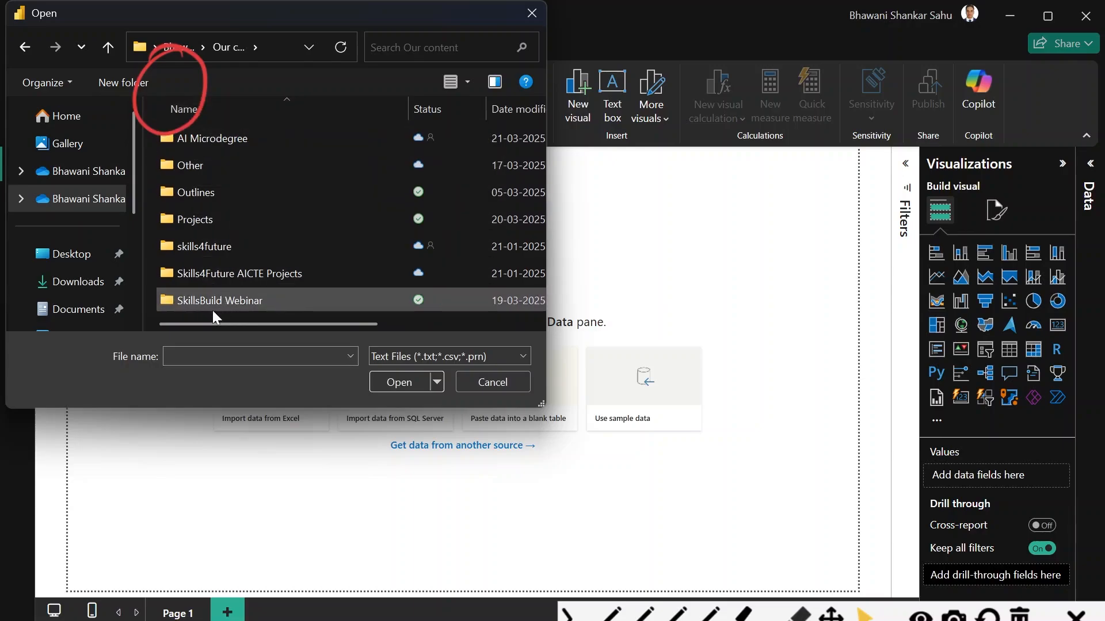
pyautogui.doubleClick(209, 214)
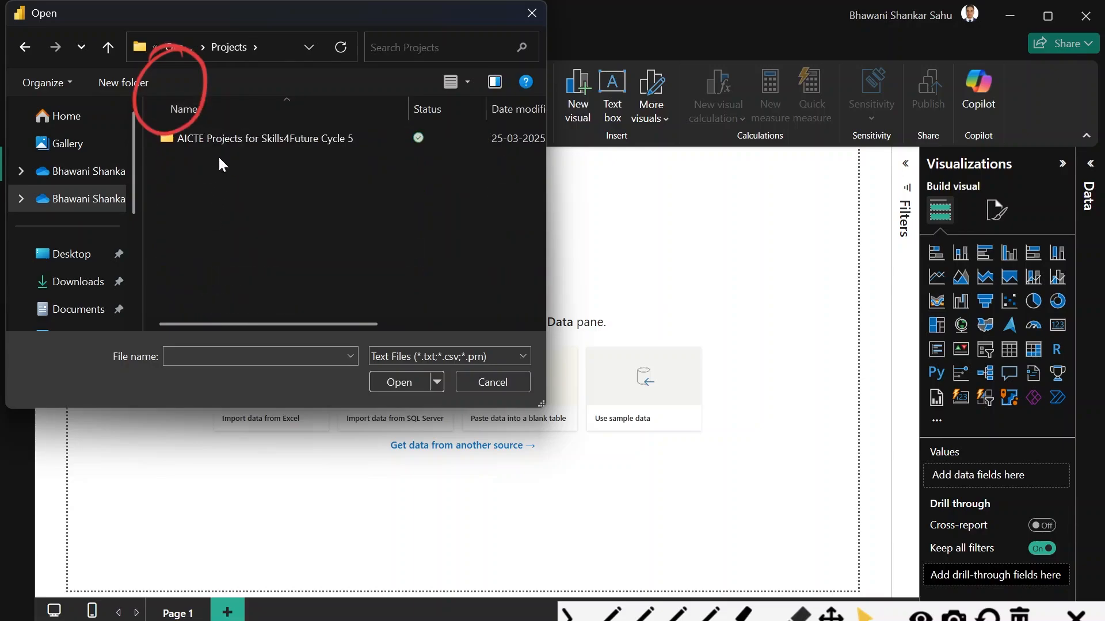
pyautogui.doubleClick(217, 131)
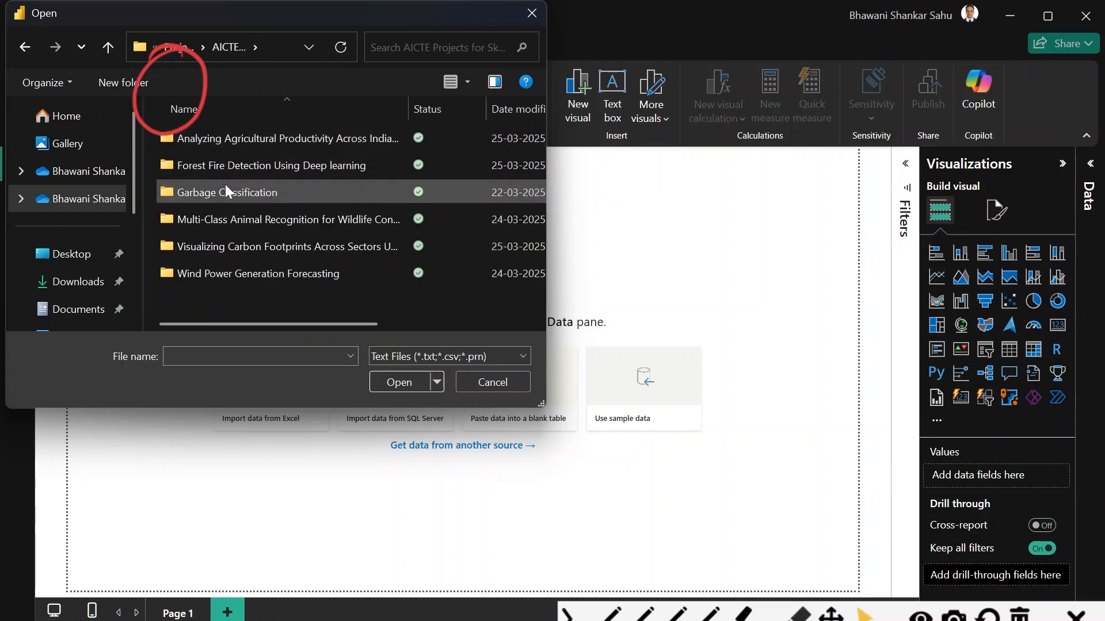
pyautogui.doubleClick(240, 248)
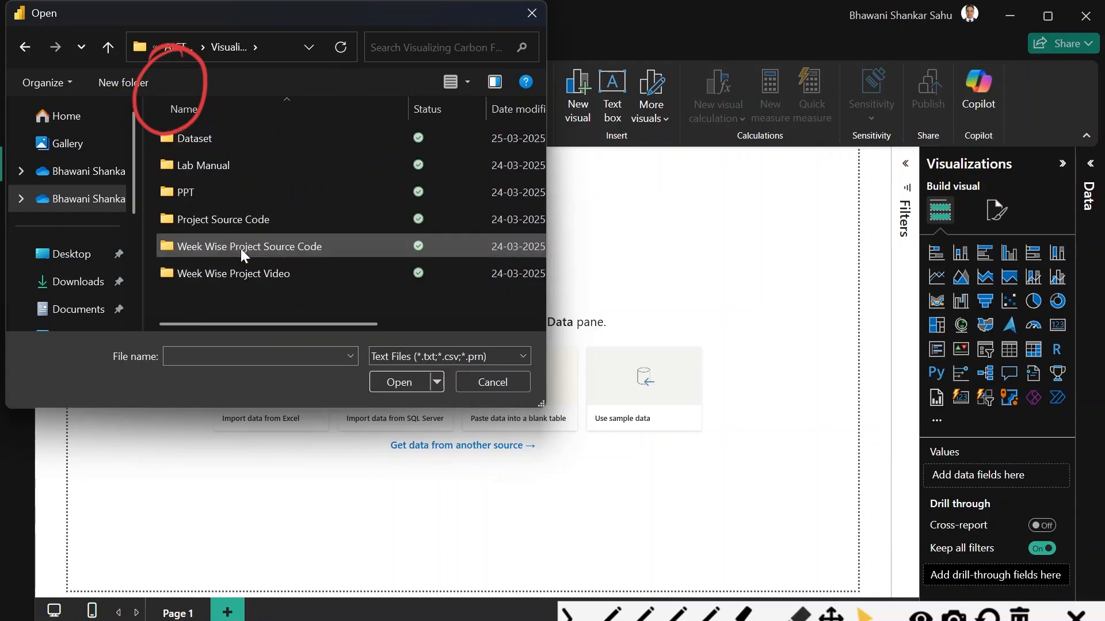
pyautogui.doubleClick(201, 140)
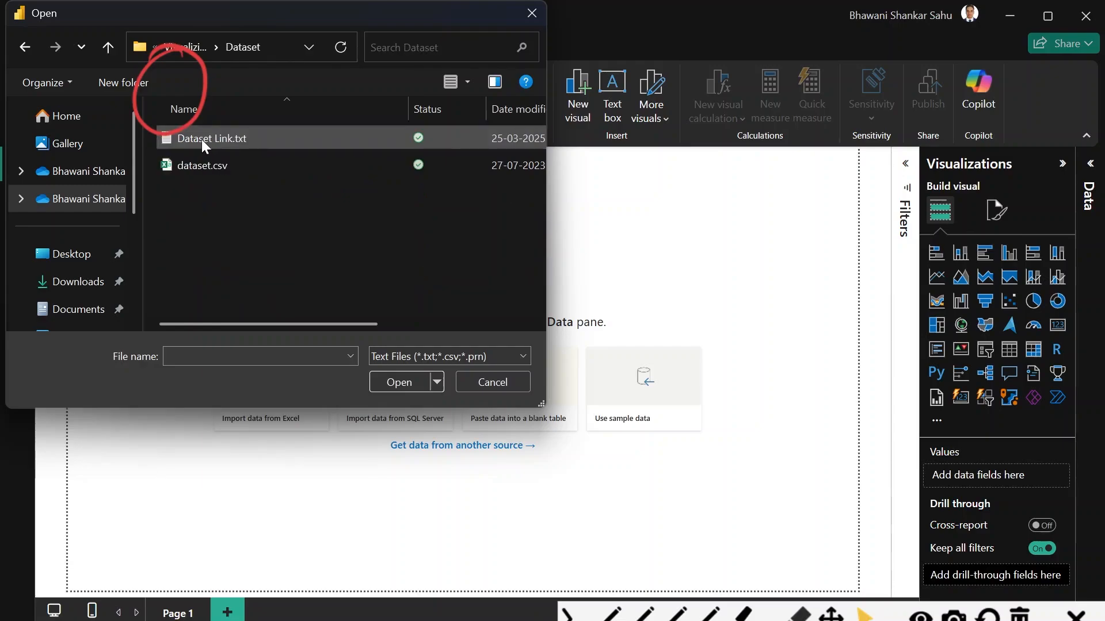
pyautogui.click(206, 166)
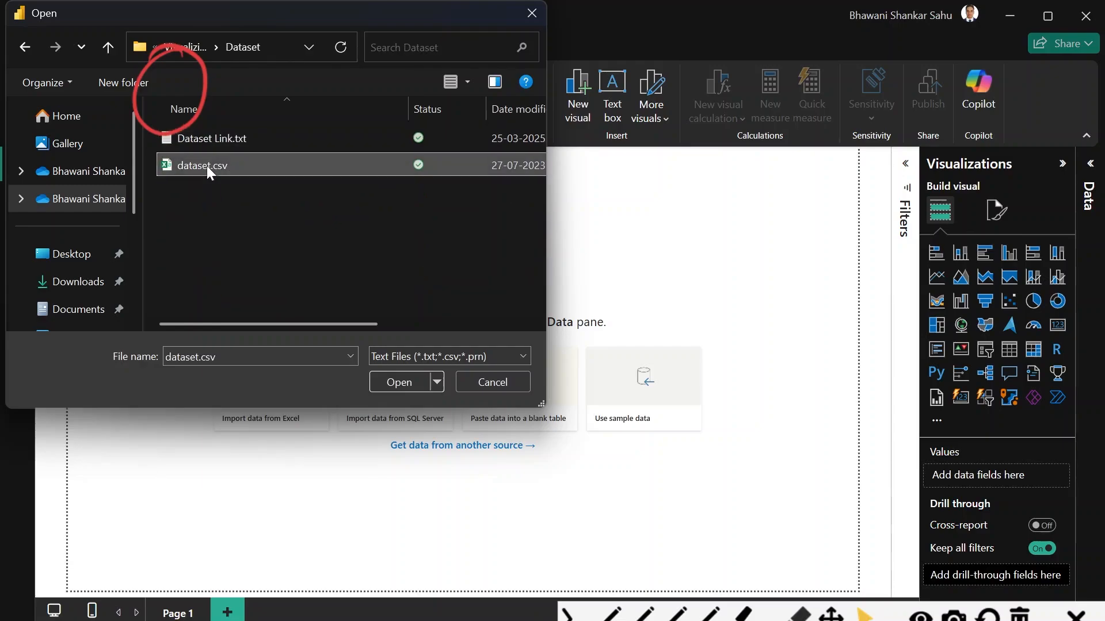
# - Clear the pen annotation, circle Open in red, and open dataset.csv in the import preview
pyautogui.click(1020, 615)
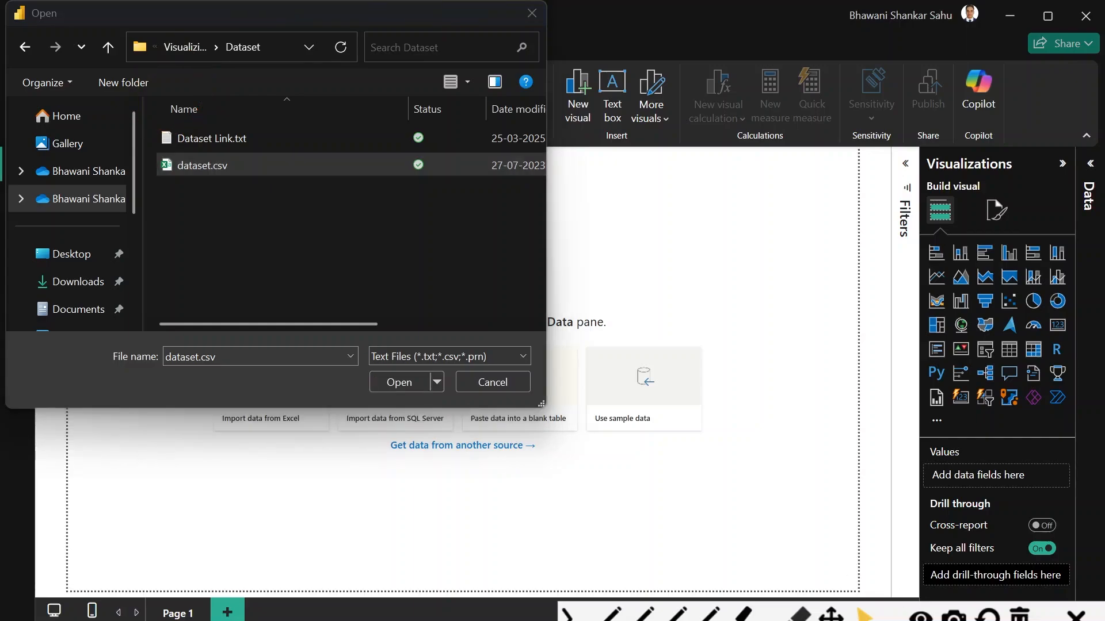
pyautogui.moveTo(425, 381)
pyautogui.mouseDown()
pyautogui.moveTo(431, 346)
pyautogui.moveTo(417, 347)
pyautogui.mouseUp()
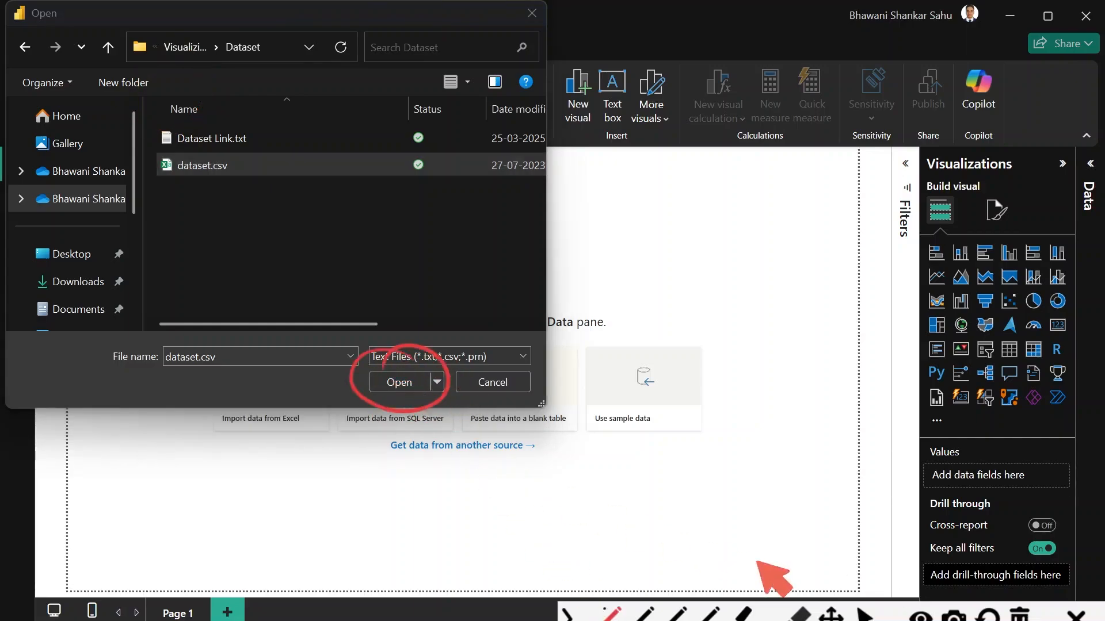
pyautogui.click(397, 384)
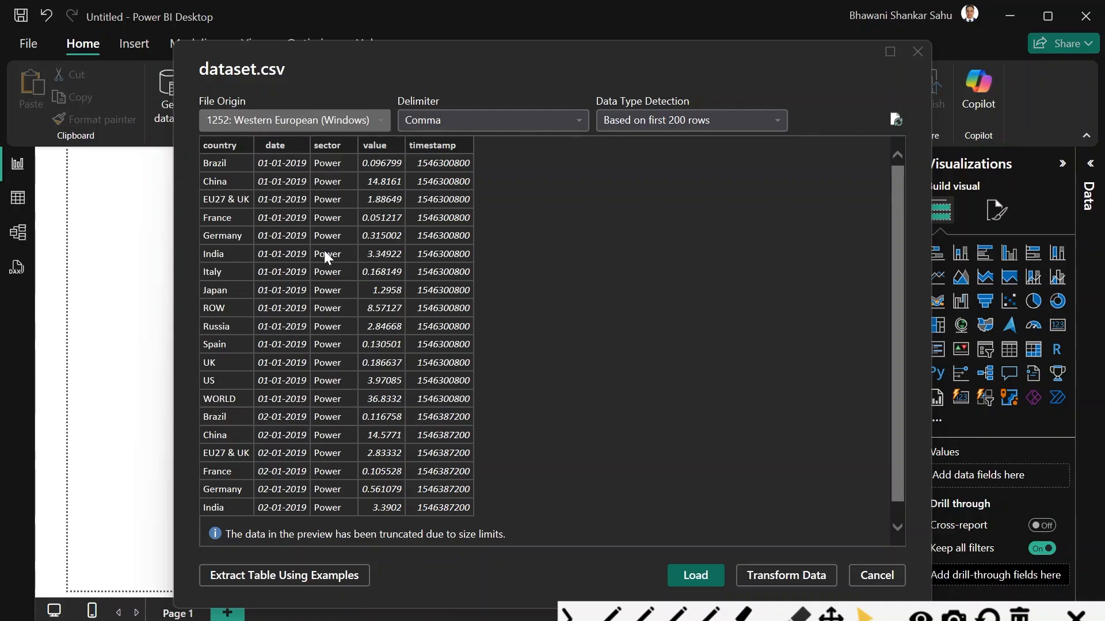
# - Circle the preview's Load, Transform Data and Cancel options in red, point an arrow at Load, ring Transform Data, and clear the annotations
pyautogui.click(612, 615)
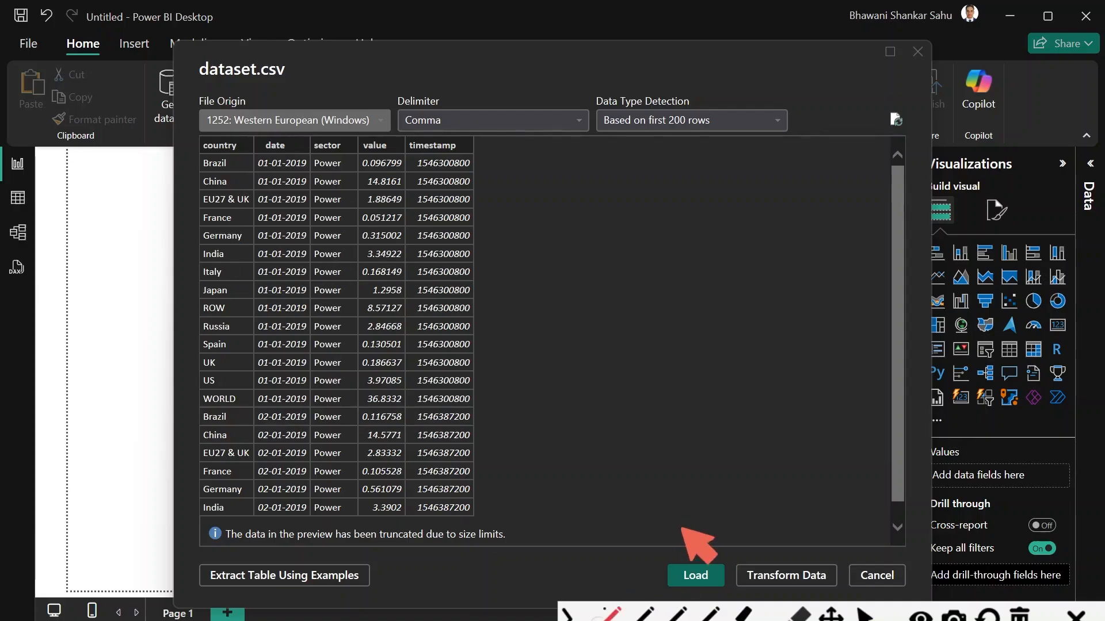
pyautogui.moveTo(645, 558)
pyautogui.mouseDown()
pyautogui.moveTo(870, 560)
pyautogui.moveTo(902, 585)
pyautogui.moveTo(794, 598)
pyautogui.moveTo(647, 587)
pyautogui.moveTo(670, 552)
pyautogui.mouseUp()
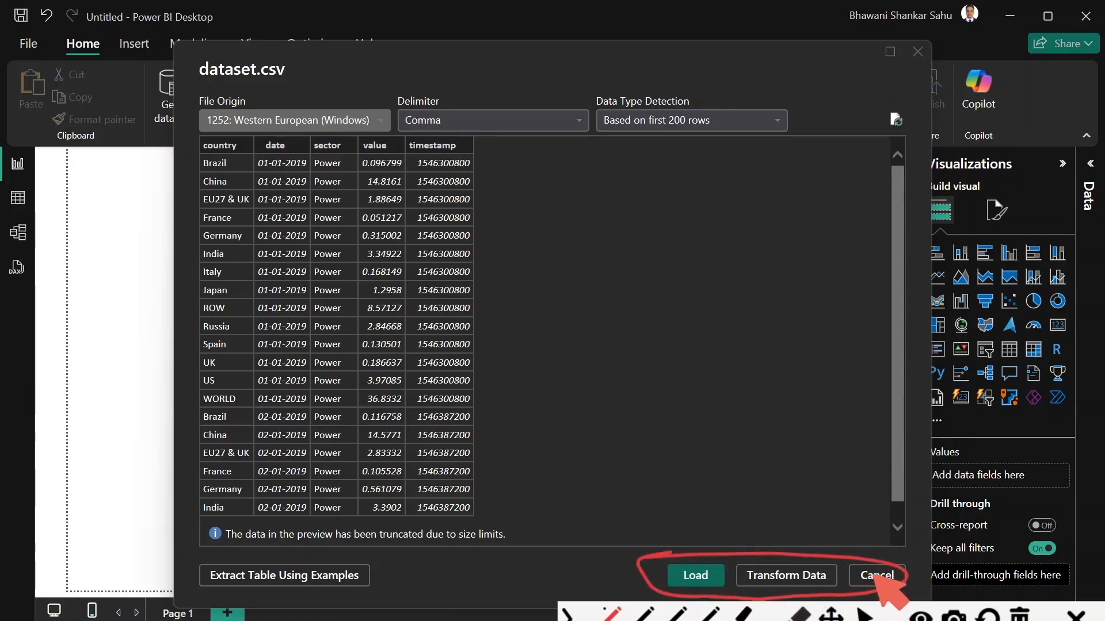
pyautogui.moveTo(670, 520)
pyautogui.mouseDown()
pyautogui.moveTo(681, 556)
pyautogui.moveTo(691, 541)
pyautogui.mouseUp()
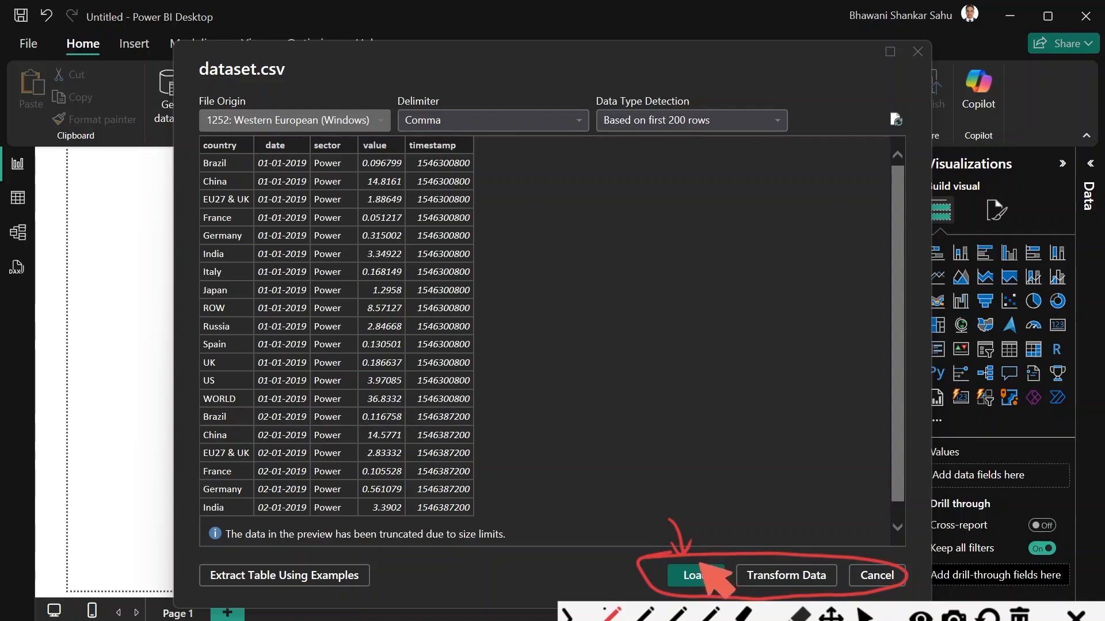
pyautogui.moveTo(823, 595)
pyautogui.mouseDown()
pyautogui.moveTo(832, 567)
pyautogui.moveTo(759, 557)
pyautogui.moveTo(764, 596)
pyautogui.mouseUp()
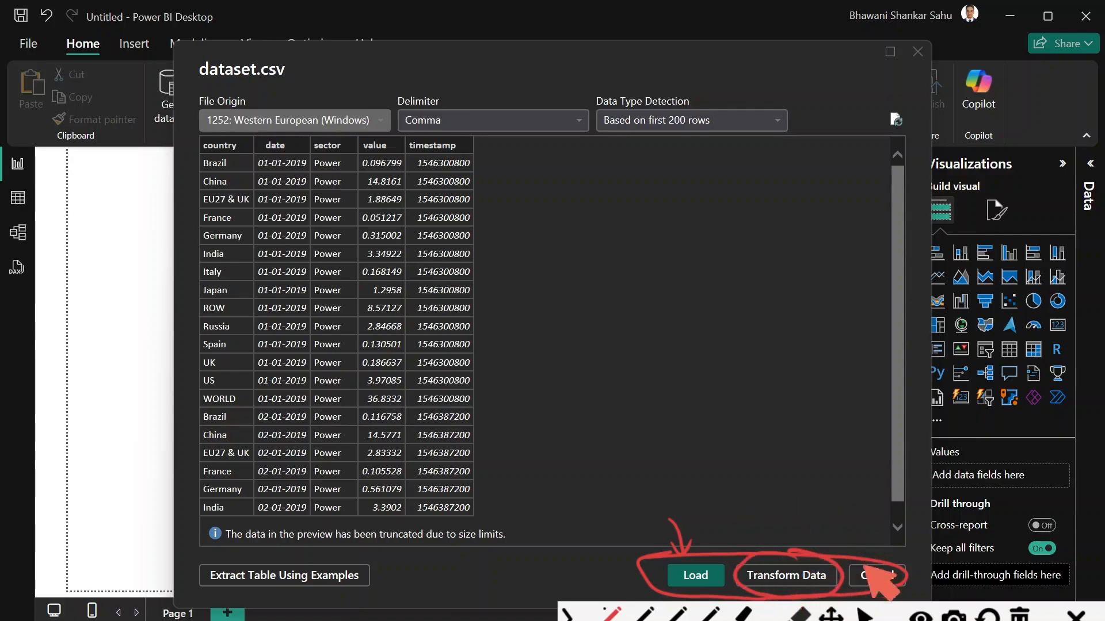
pyautogui.click(1019, 617)
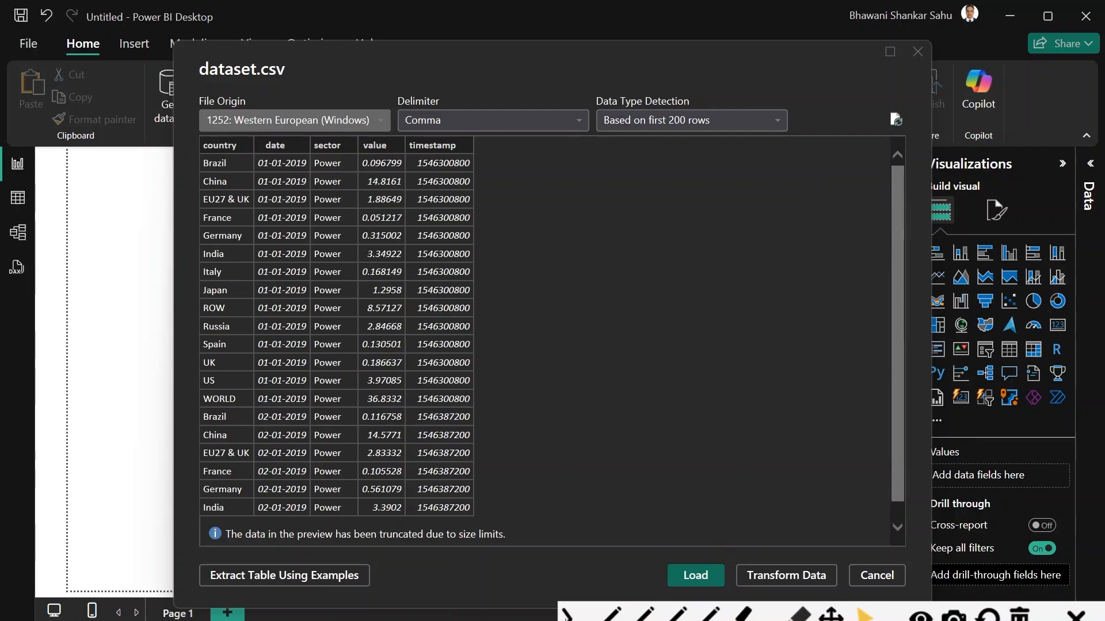
# - Load dataset.csv into the report and expand the dataset table to list its fields
pyautogui.click(690, 581)
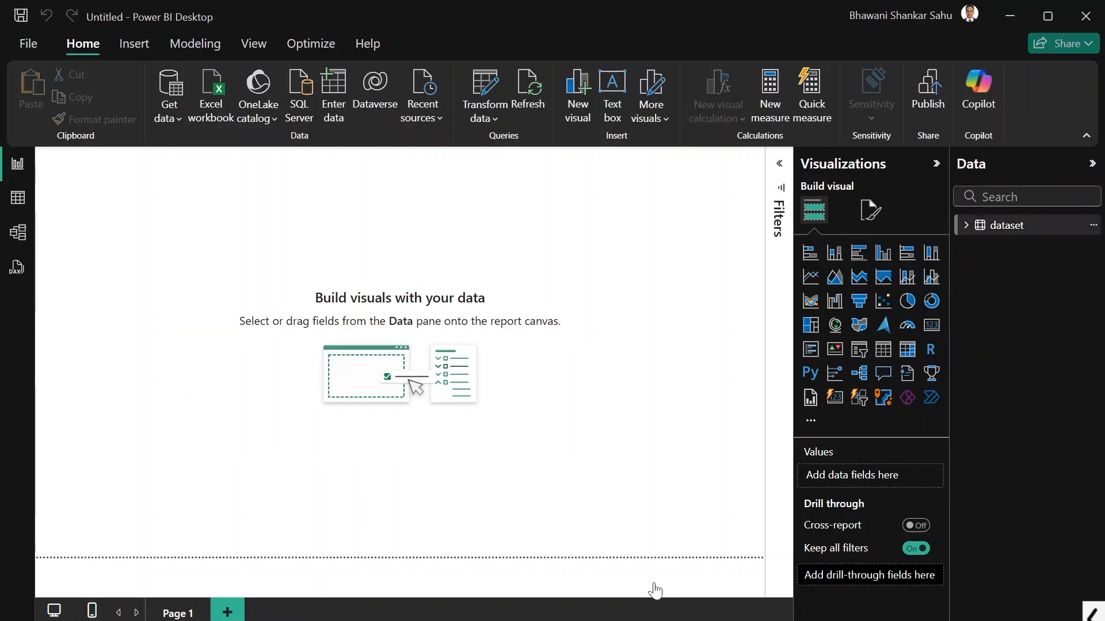
pyautogui.click(966, 225)
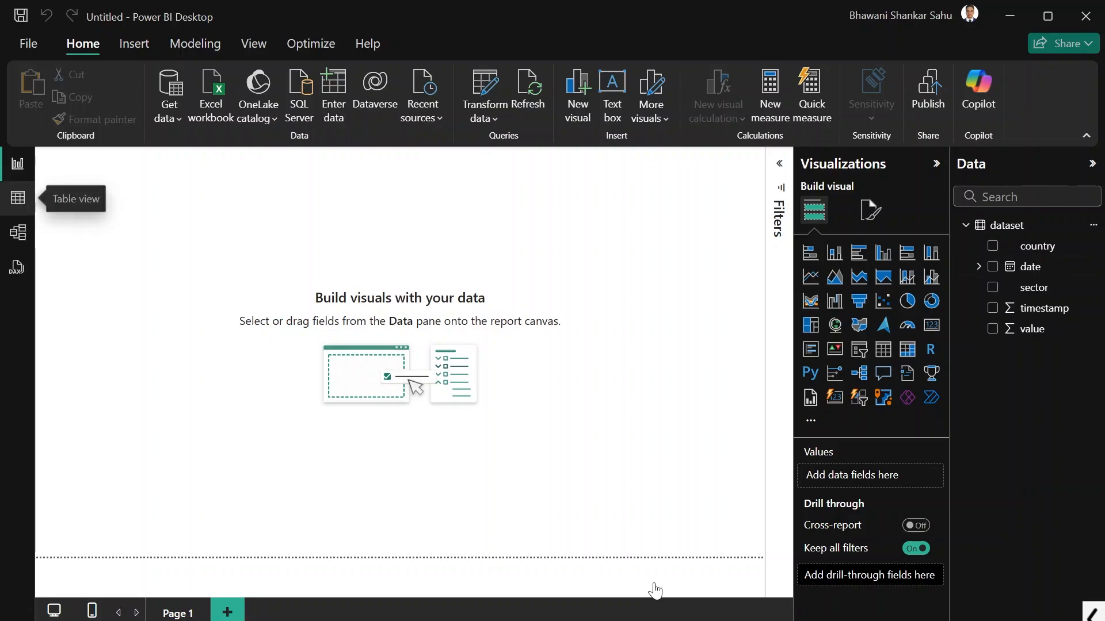
# - Examine the loaded rows and the Home commands in Table view, and return to the Report view
pyautogui.click(18, 198)
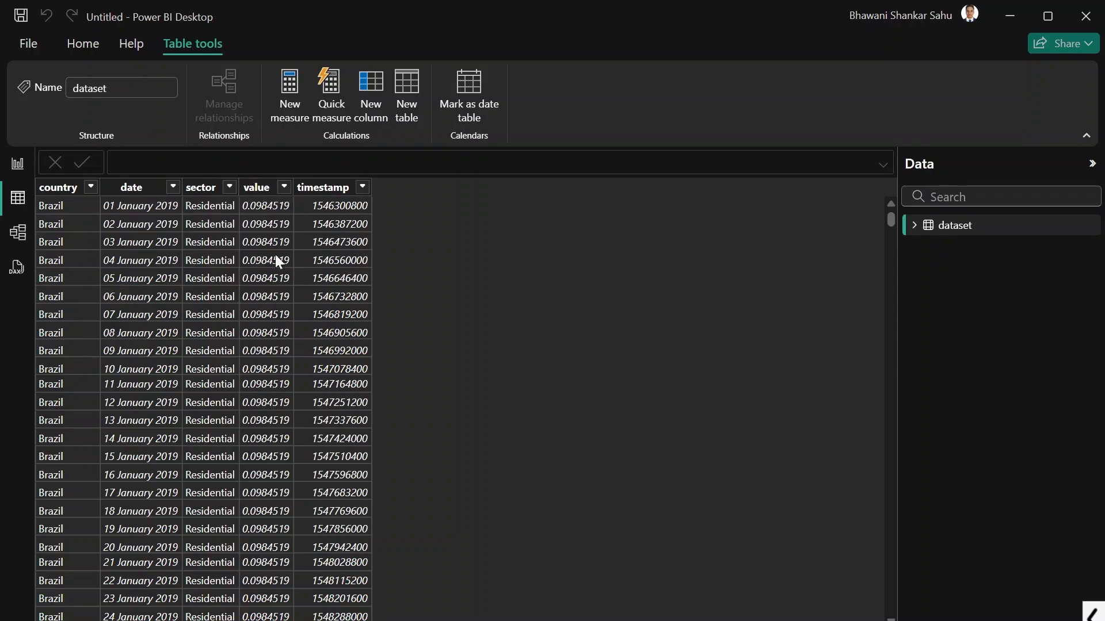
pyautogui.scroll(-3, 240, 401)
pyautogui.scroll(4, 240, 402)
pyautogui.scroll(-5, 319, 522)
pyautogui.scroll(5, 319, 522)
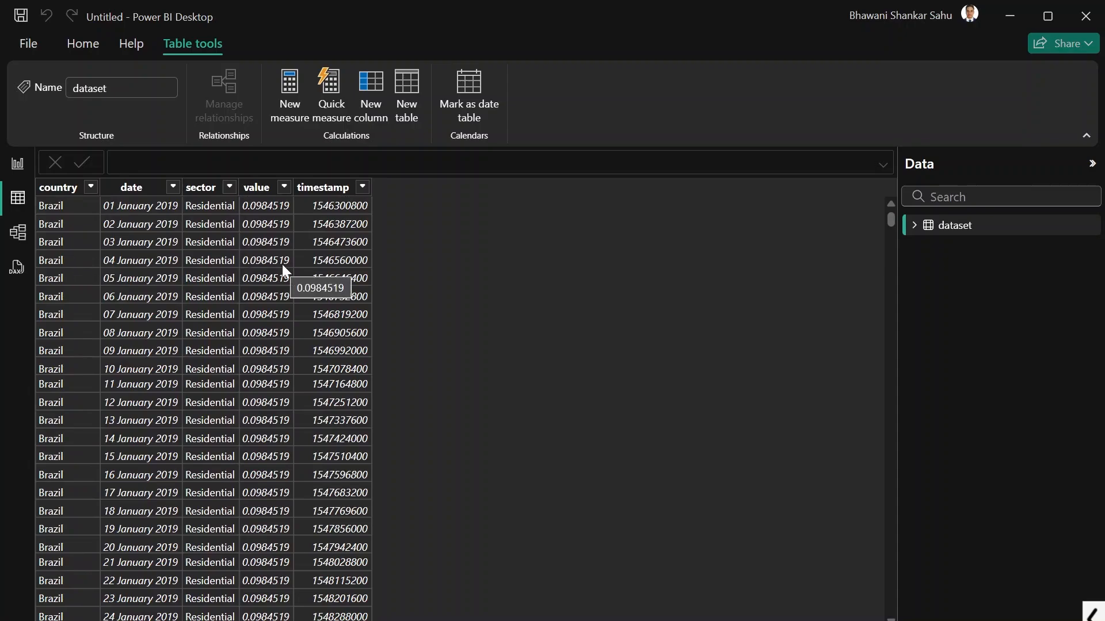
pyautogui.click(83, 45)
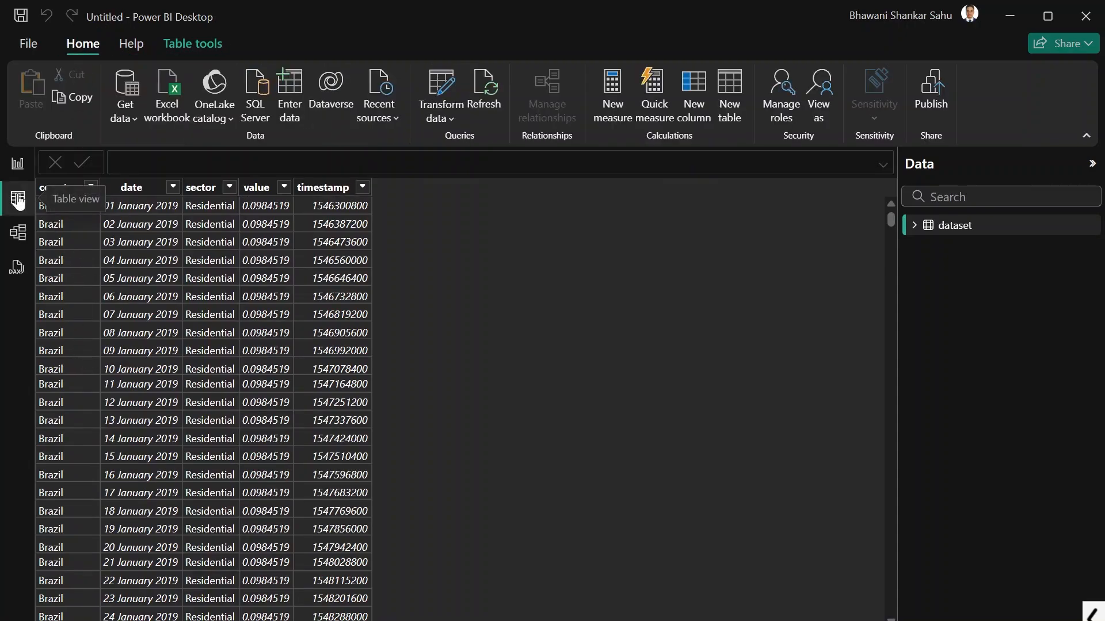
pyautogui.click(17, 164)
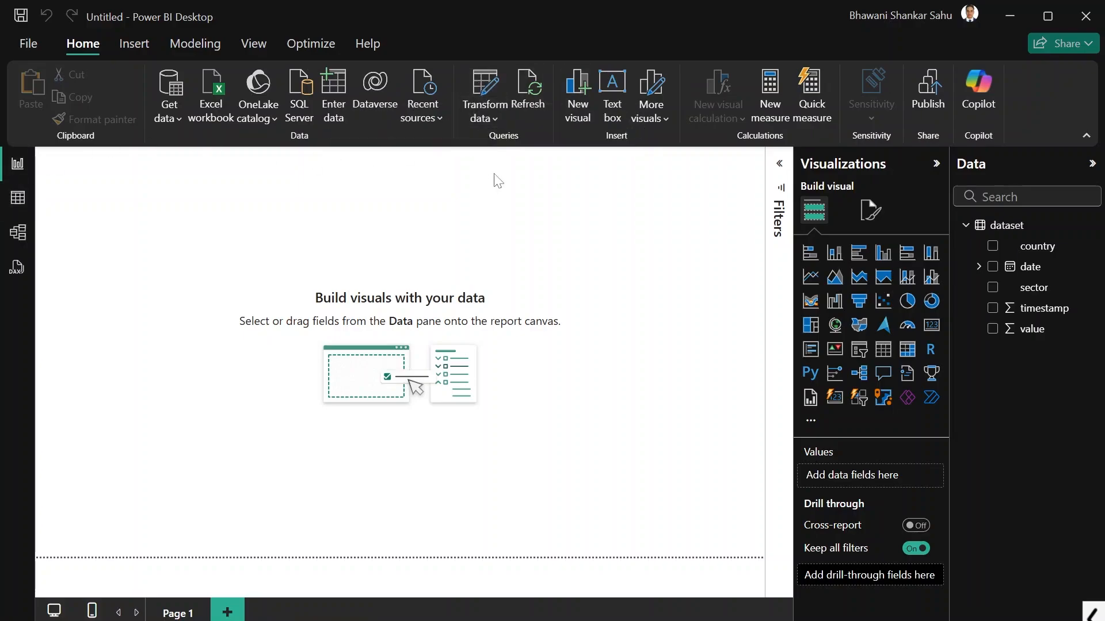
# - Open the dataset in Power Query Editor, underline the editor's title in red, and clear the annotation
pyautogui.click(490, 91)
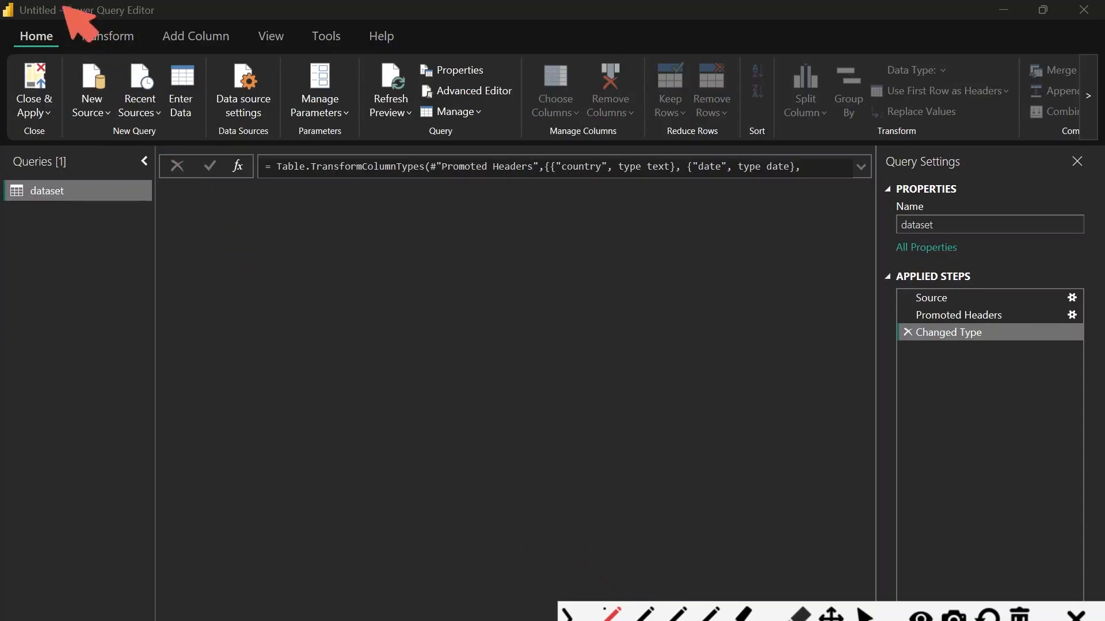
pyautogui.moveTo(51, 12); pyautogui.dragTo(162, 18)
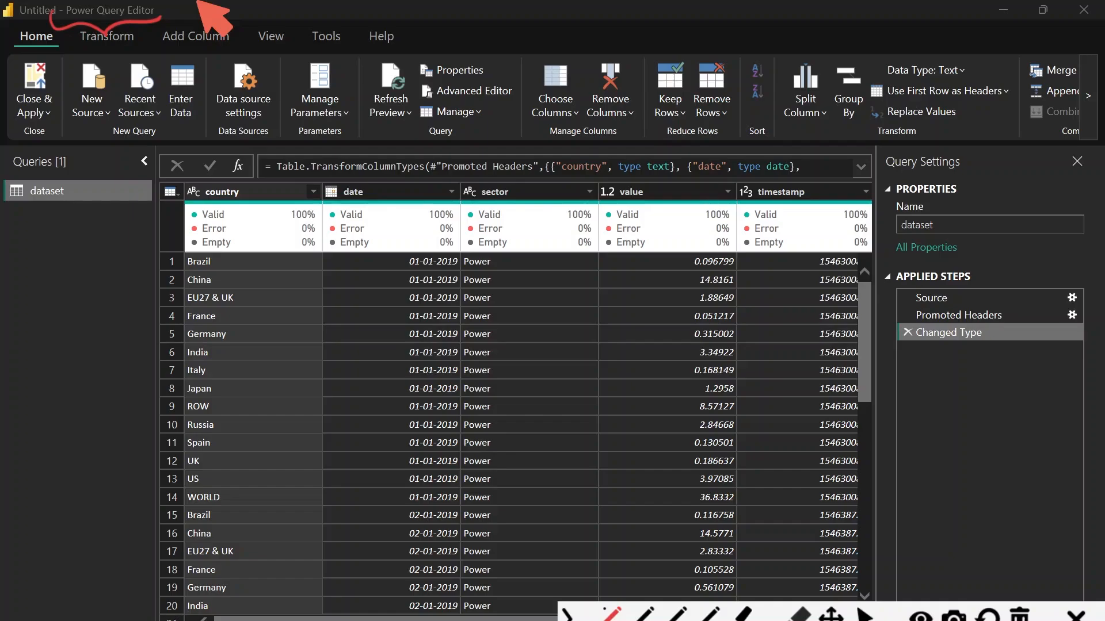
pyautogui.click(1019, 613)
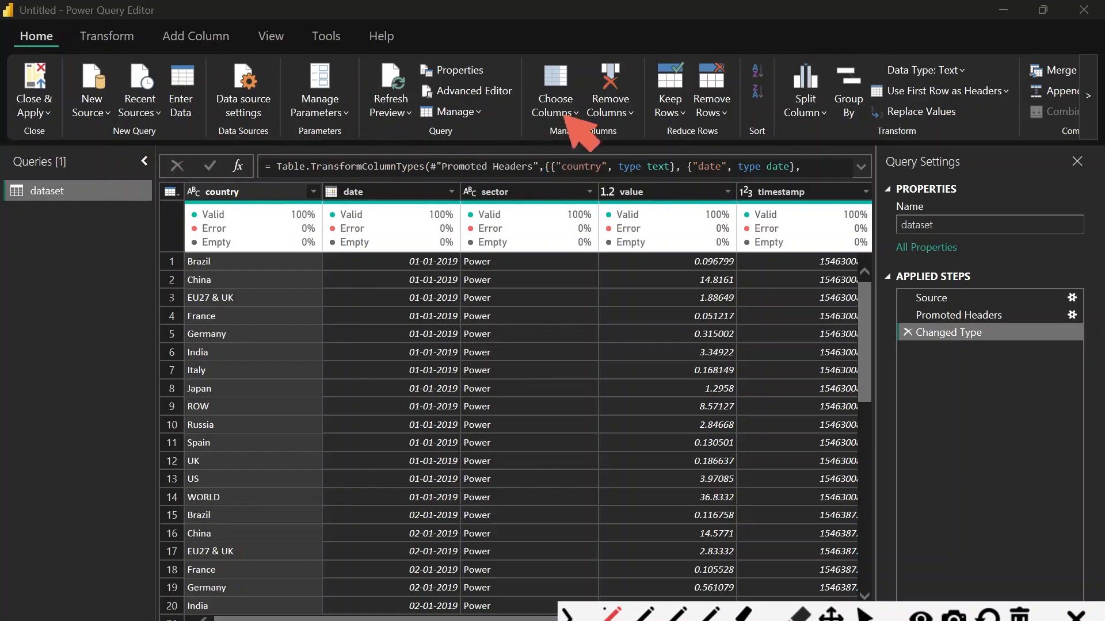
# - Underline the Manage Columns and Reduce Rows groups in red and examine the Remove Rows options
pyautogui.moveTo(522, 136); pyautogui.dragTo(599, 140)
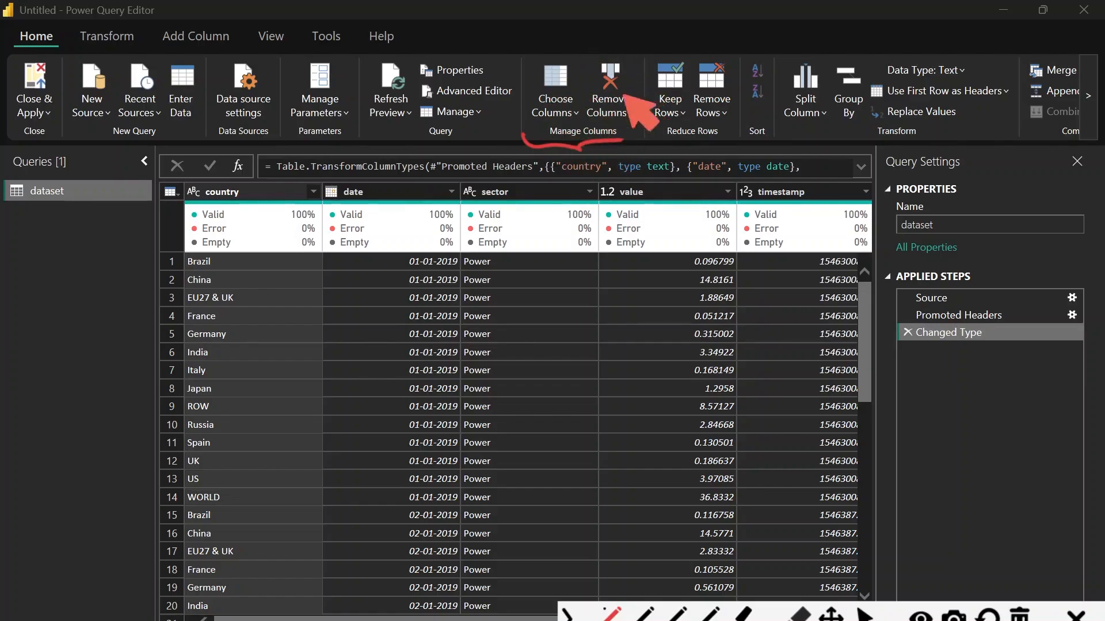
pyautogui.moveTo(649, 136); pyautogui.dragTo(740, 145)
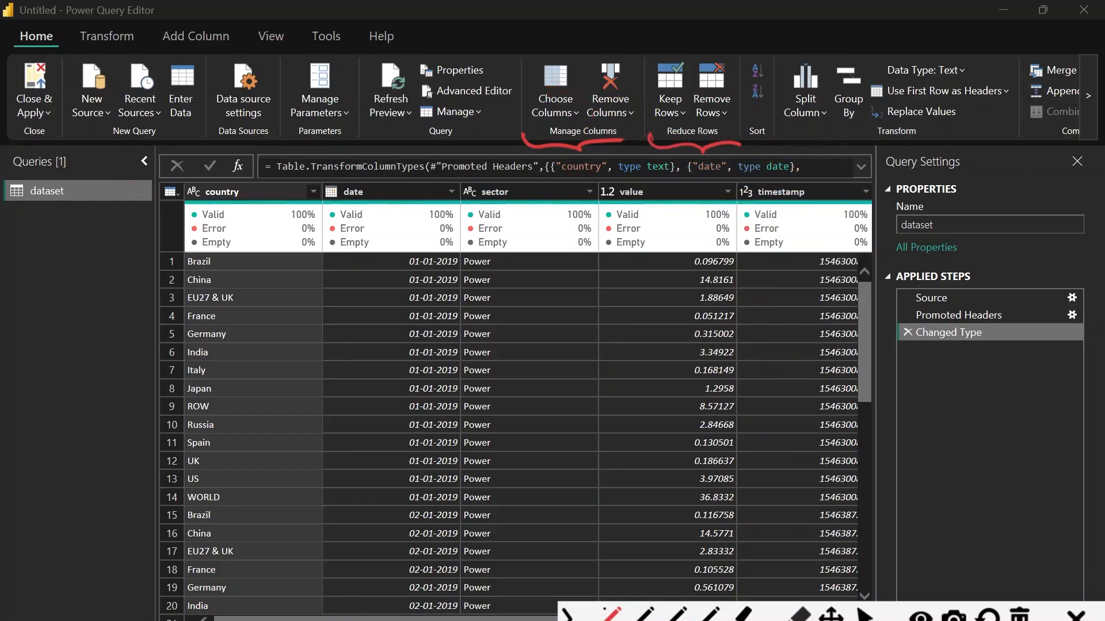
pyautogui.click(864, 615)
pyautogui.click(724, 114)
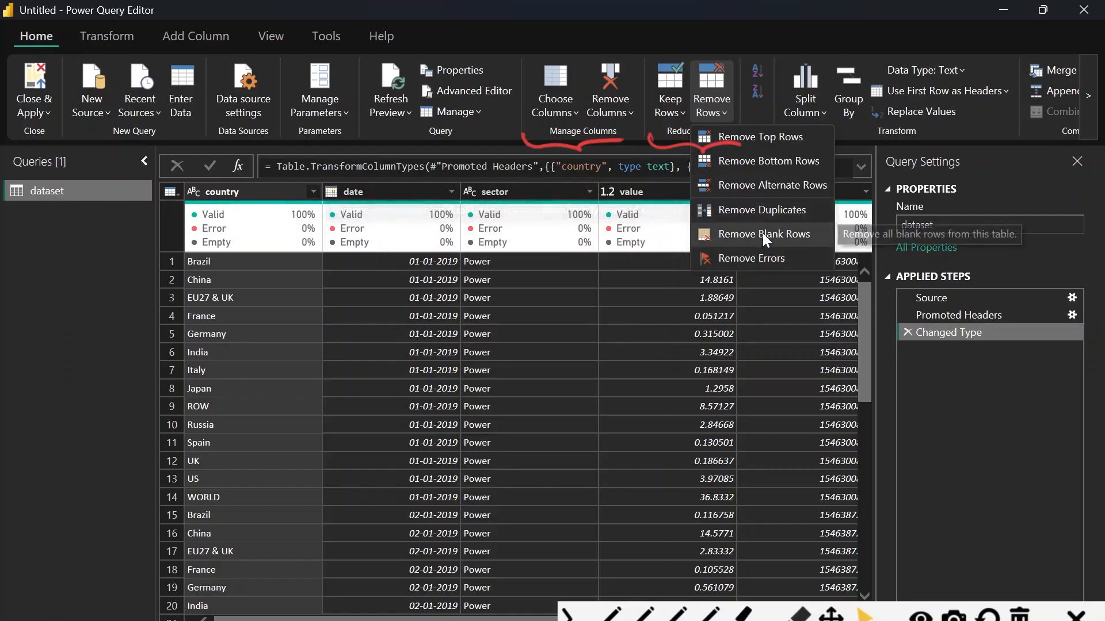
pyautogui.click(731, 40)
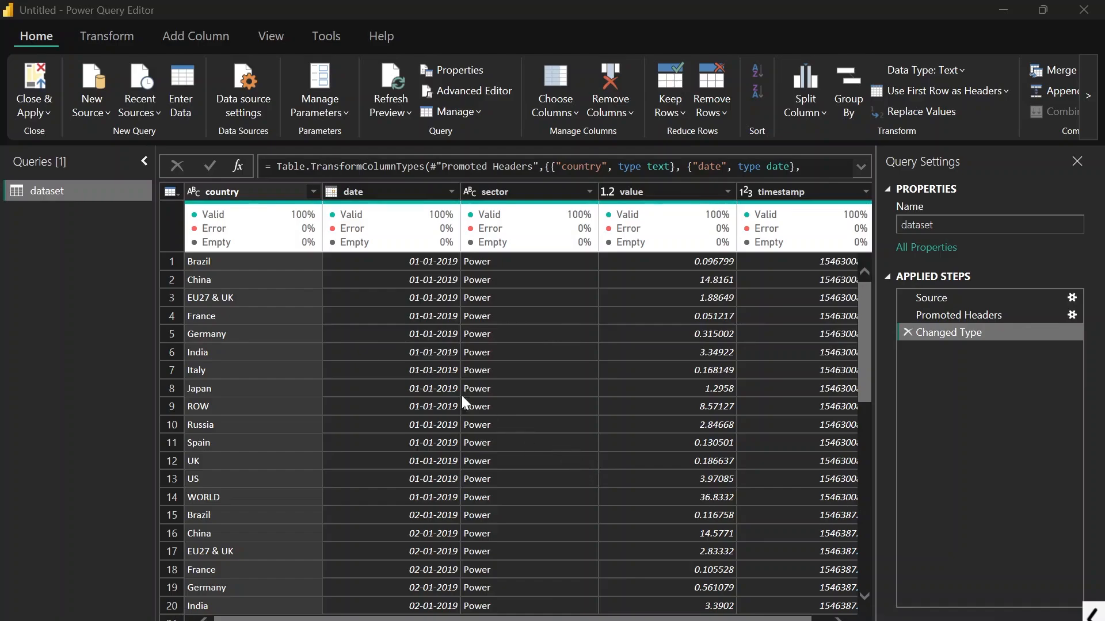
# - Draw a red arrow at the column quality statistics, circle View in red, and show the View options
pyautogui.click(1093, 613)
pyautogui.click(613, 614)
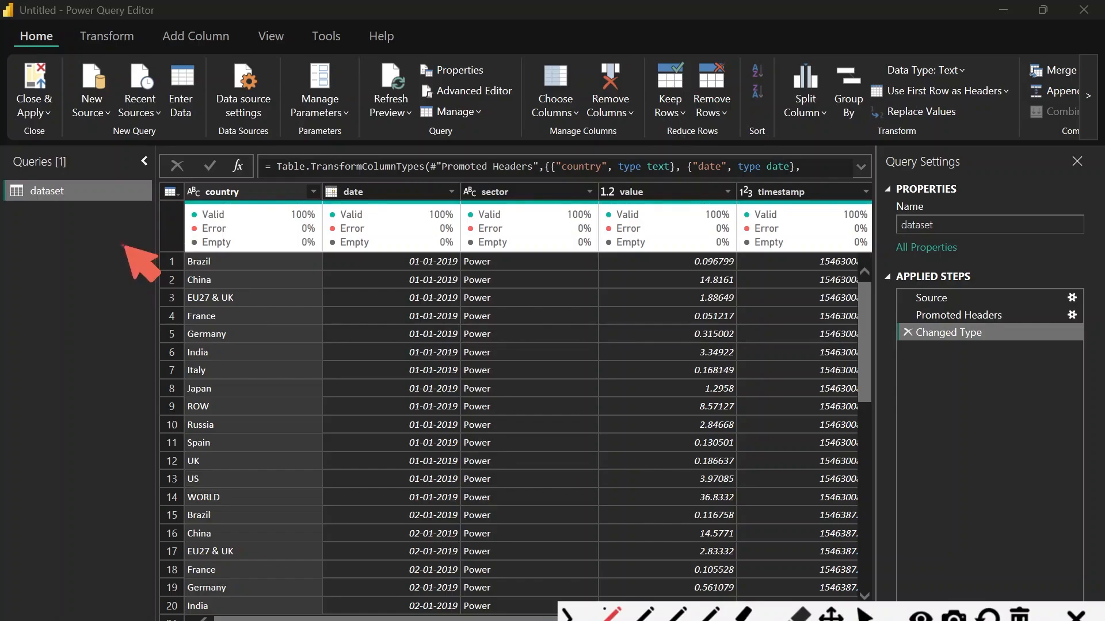
pyautogui.moveTo(123, 245); pyautogui.dragTo(177, 226)
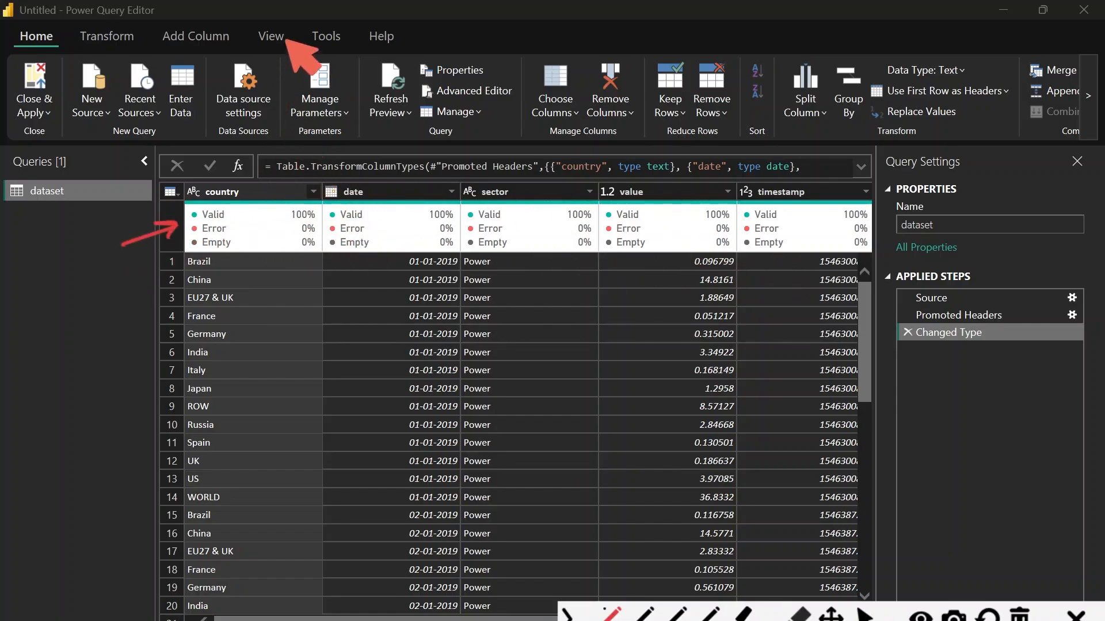
pyautogui.moveTo(286, 32)
pyautogui.mouseDown()
pyautogui.moveTo(253, 27)
pyautogui.moveTo(300, 41)
pyautogui.moveTo(285, 18)
pyautogui.mouseUp()
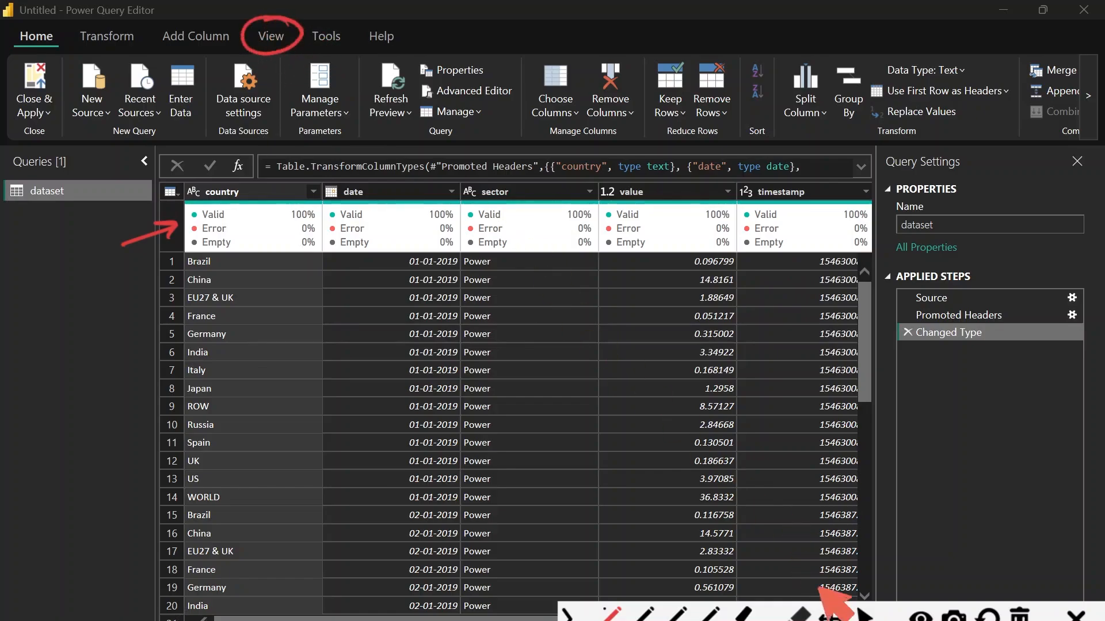
pyautogui.click(863, 614)
pyautogui.click(274, 37)
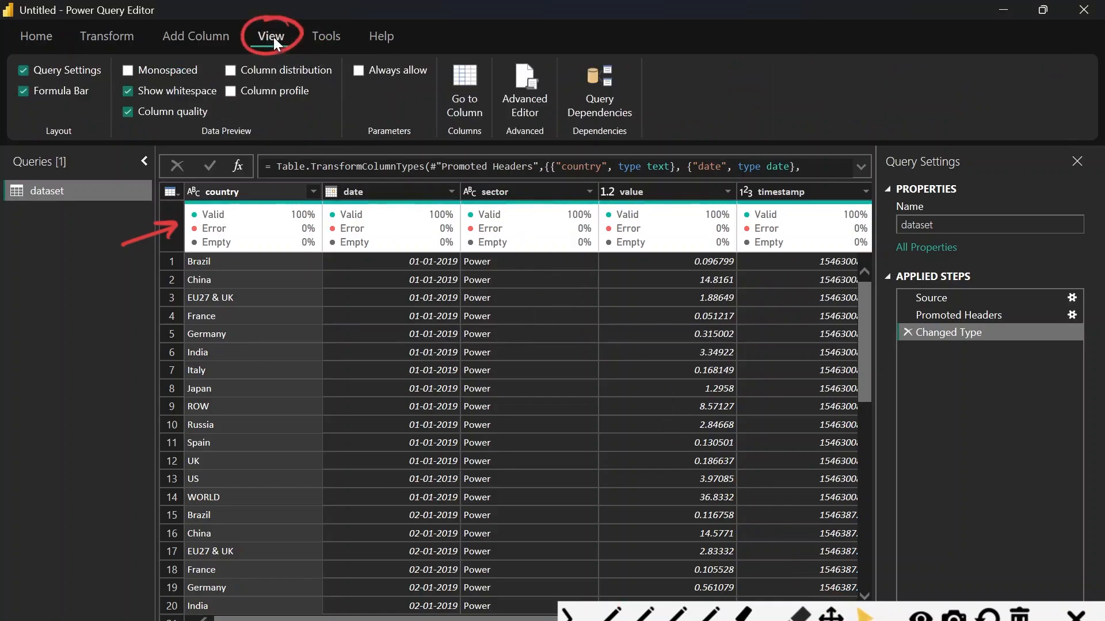
# - Clear the pen annotations and circle the Column quality option in red
pyautogui.click(1020, 614)
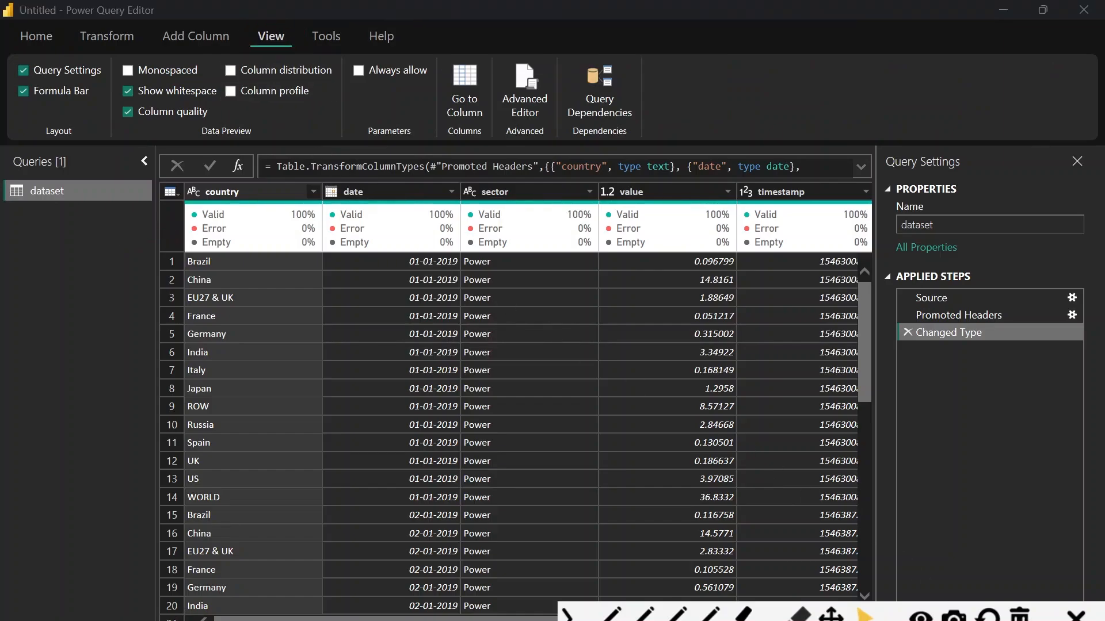
pyautogui.click(611, 614)
pyautogui.moveTo(181, 101)
pyautogui.mouseDown()
pyautogui.moveTo(124, 99)
pyautogui.moveTo(193, 128)
pyautogui.mouseUp()
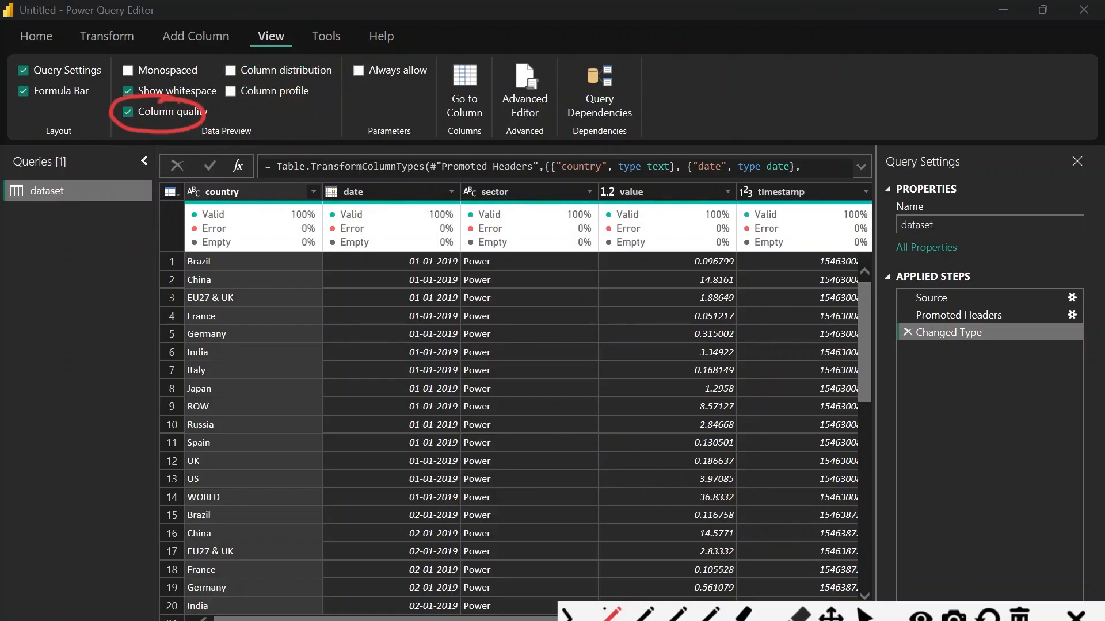
# - Turn Column quality off and on again, and examine the valid, error and empty percentages across all columns
pyautogui.click(864, 615)
pyautogui.click(128, 112)
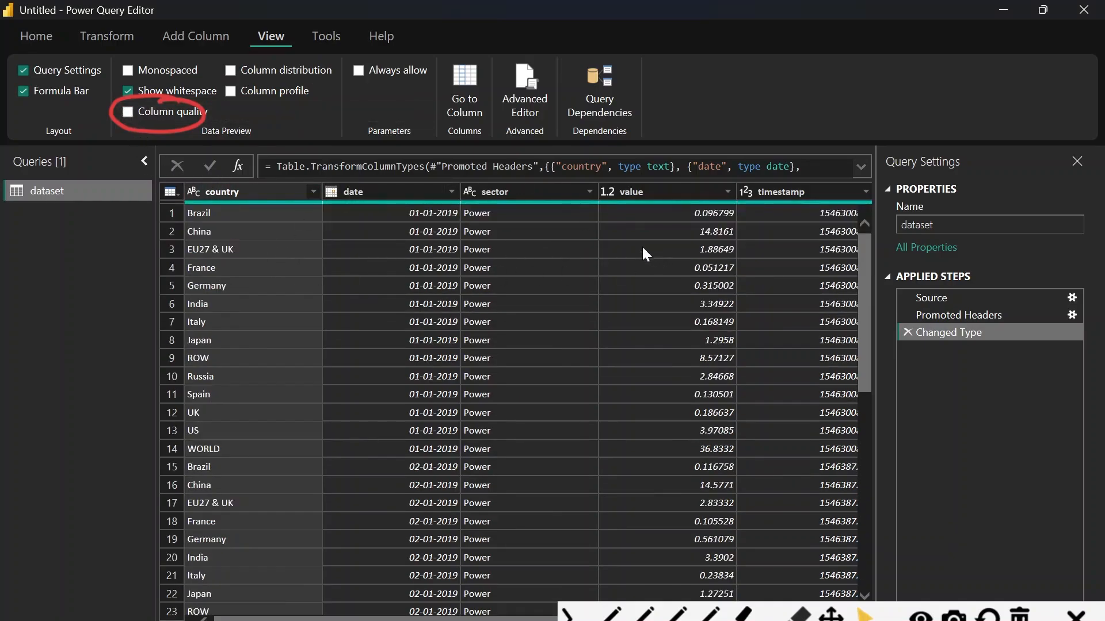
pyautogui.click(128, 112)
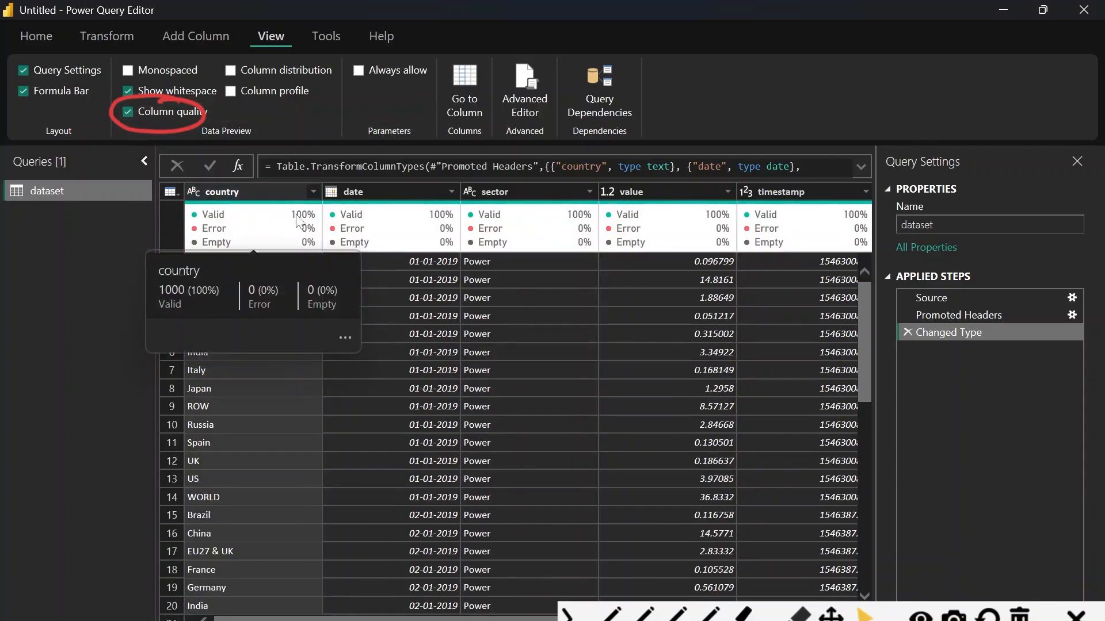
pyautogui.moveTo(206, 239)
pyautogui.moveTo(299, 239)
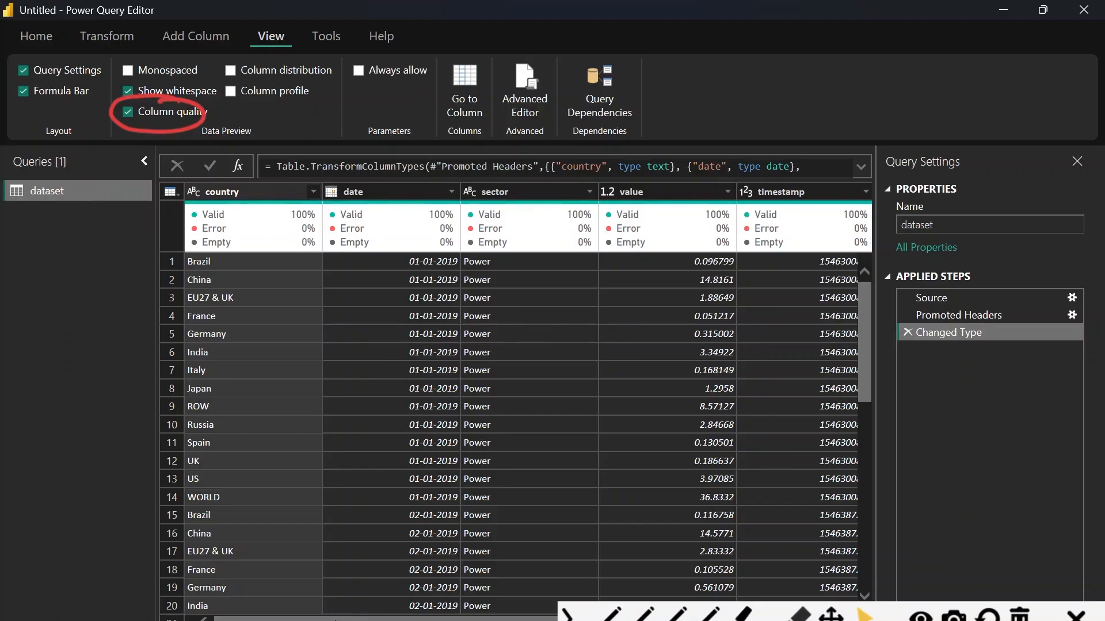
pyautogui.moveTo(336, 619); pyautogui.dragTo(382, 618)
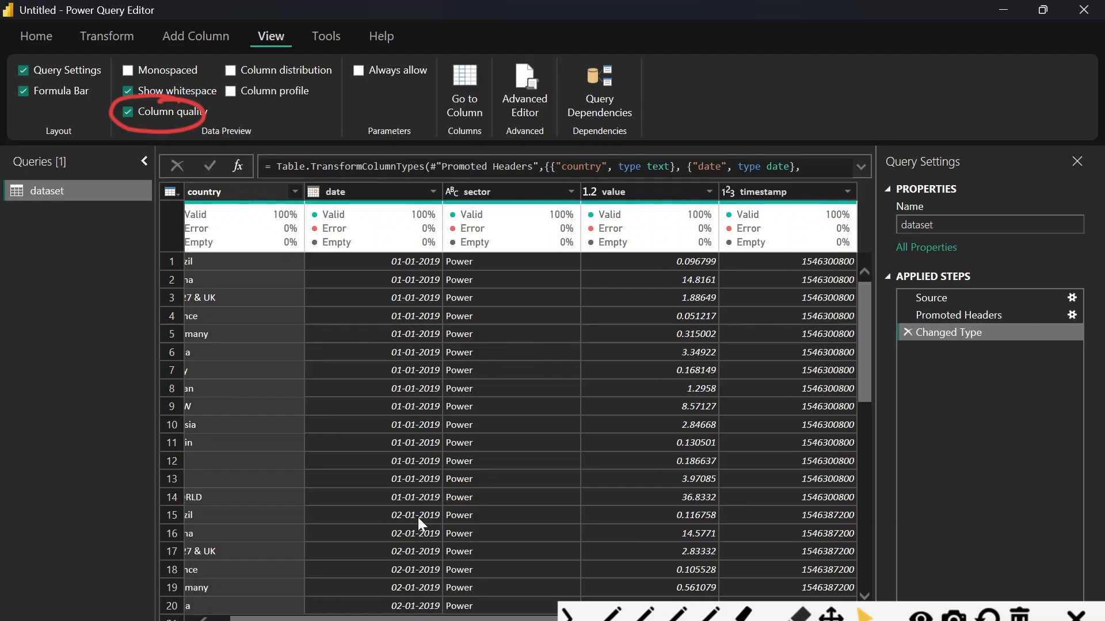
pyautogui.moveTo(398, 619); pyautogui.dragTo(374, 619)
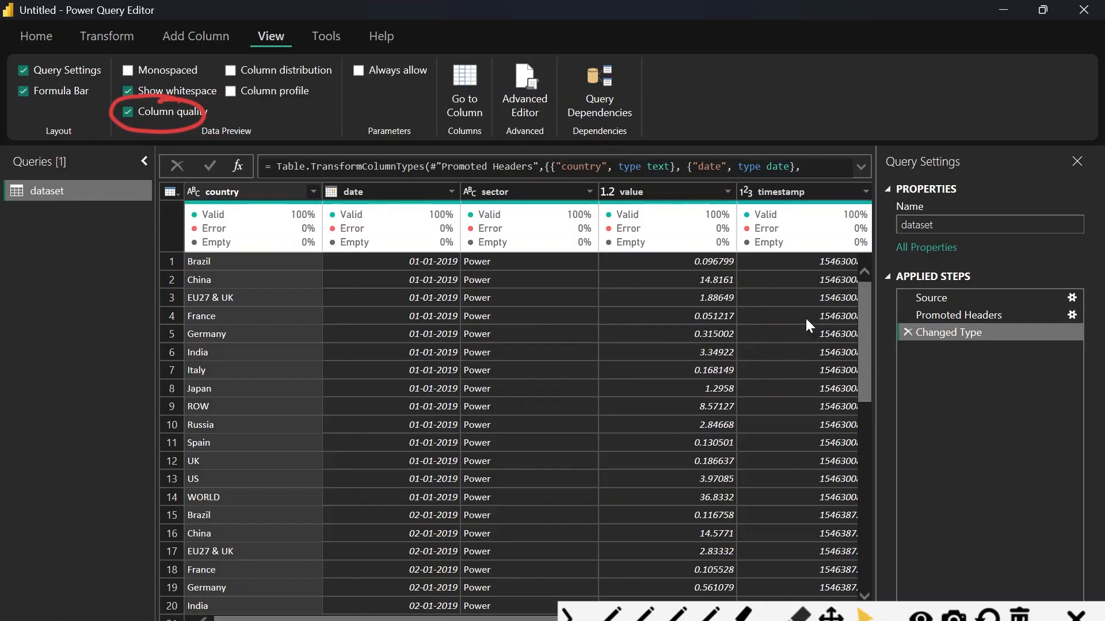
# - Rename the value column to "value (in MegaTons)"
pyautogui.rightClick(659, 193)
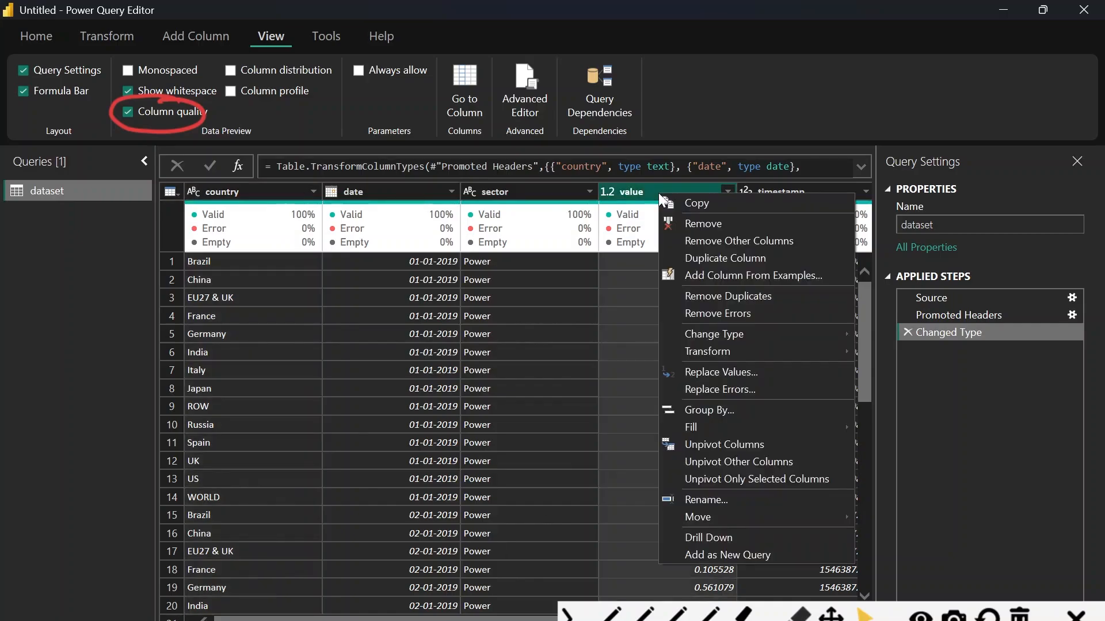
pyautogui.rightClick(633, 188)
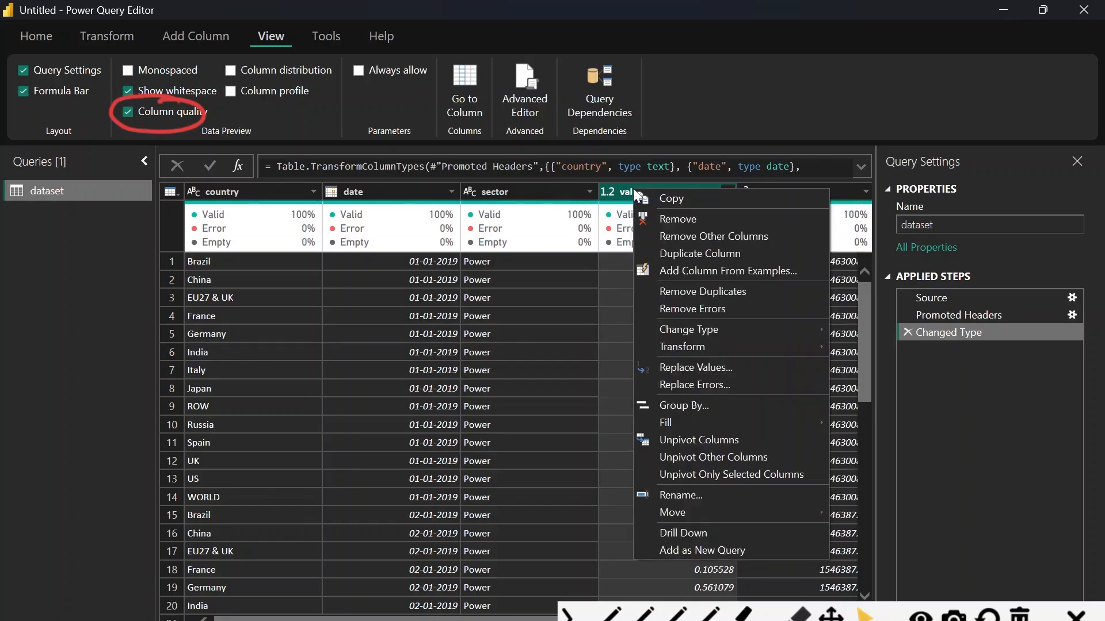
pyautogui.click(689, 494)
pyautogui.press('Return')
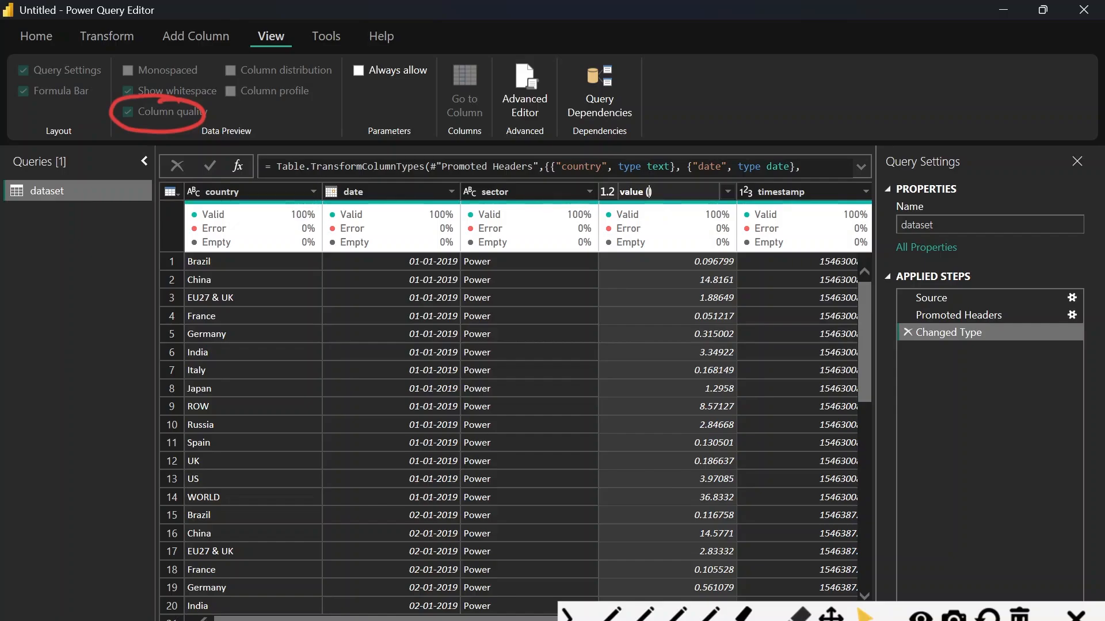
pyautogui.write('(in MegaTons')
pyautogui.press('Return')
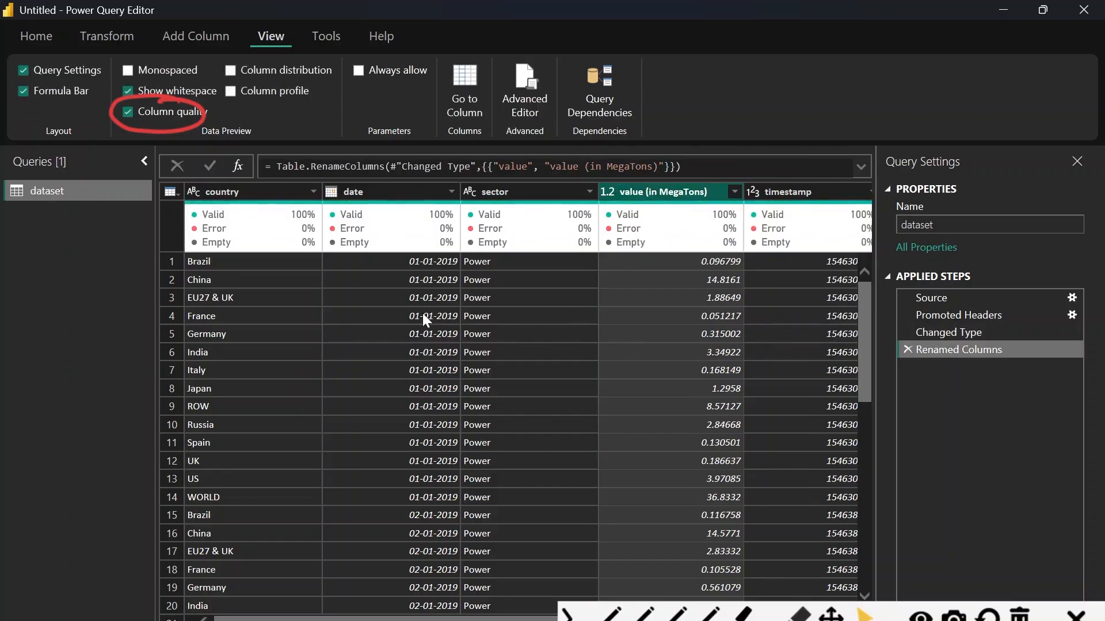
# - Remove the timestamp column from the dataset query and clear the red annotation
pyautogui.click(833, 199)
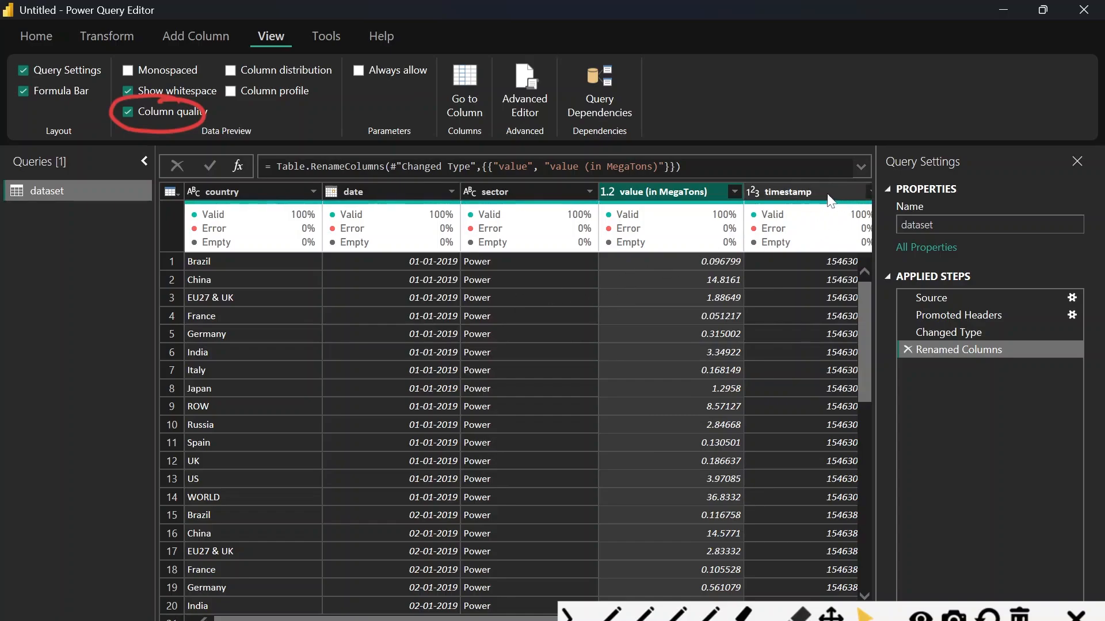
pyautogui.moveTo(774, 213)
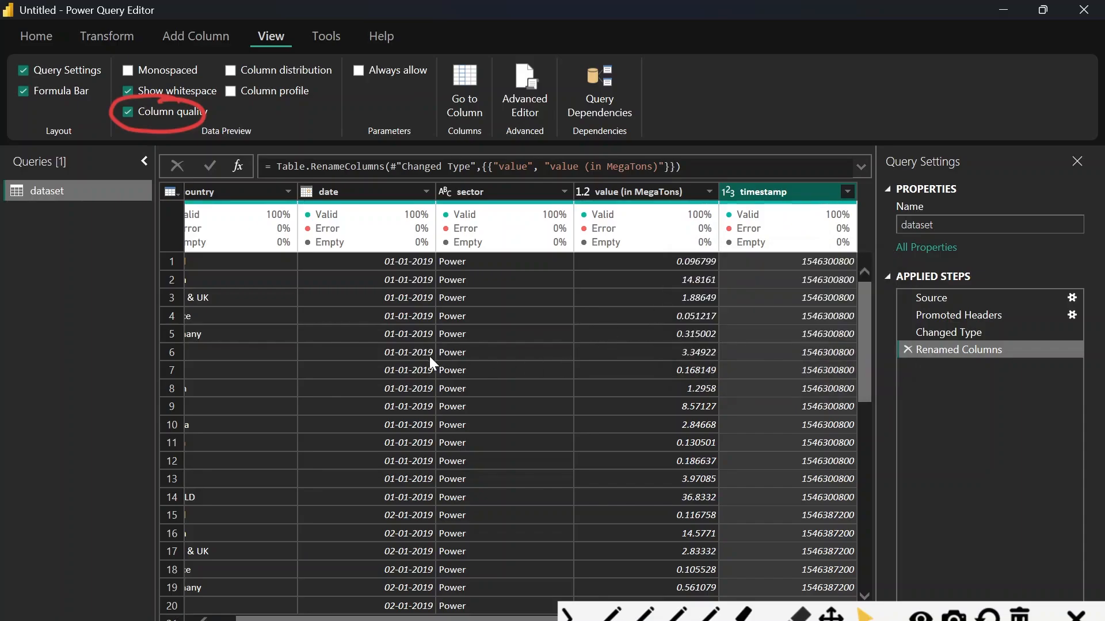
pyautogui.hscroll(-1, 429, 356)
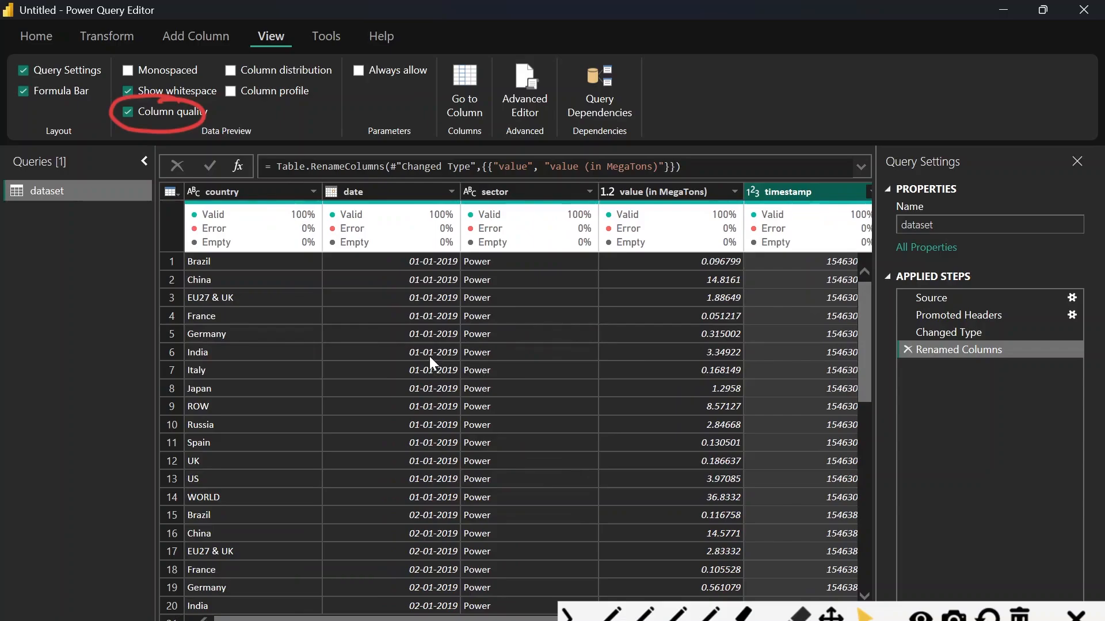
pyautogui.hscroll(1, 615, 368)
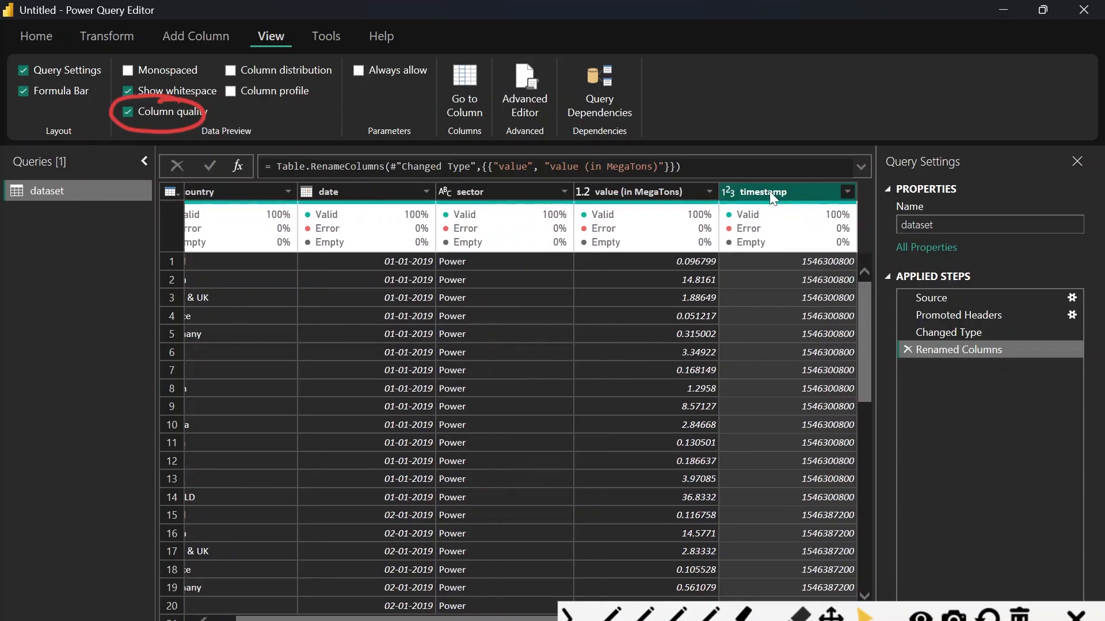
pyautogui.click(48, 35)
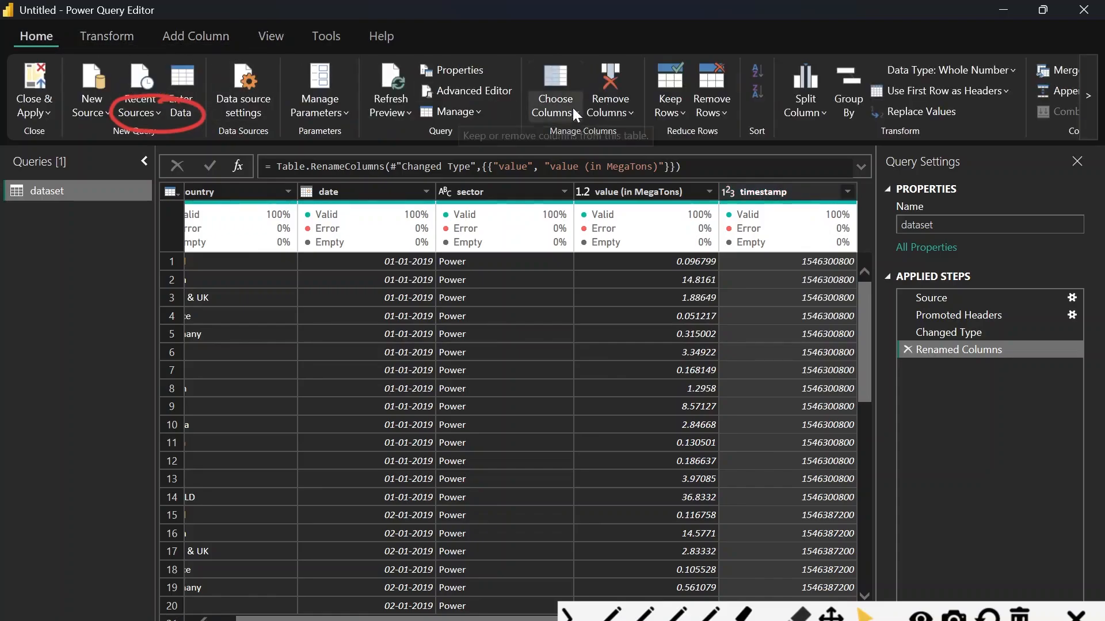
pyautogui.click(623, 114)
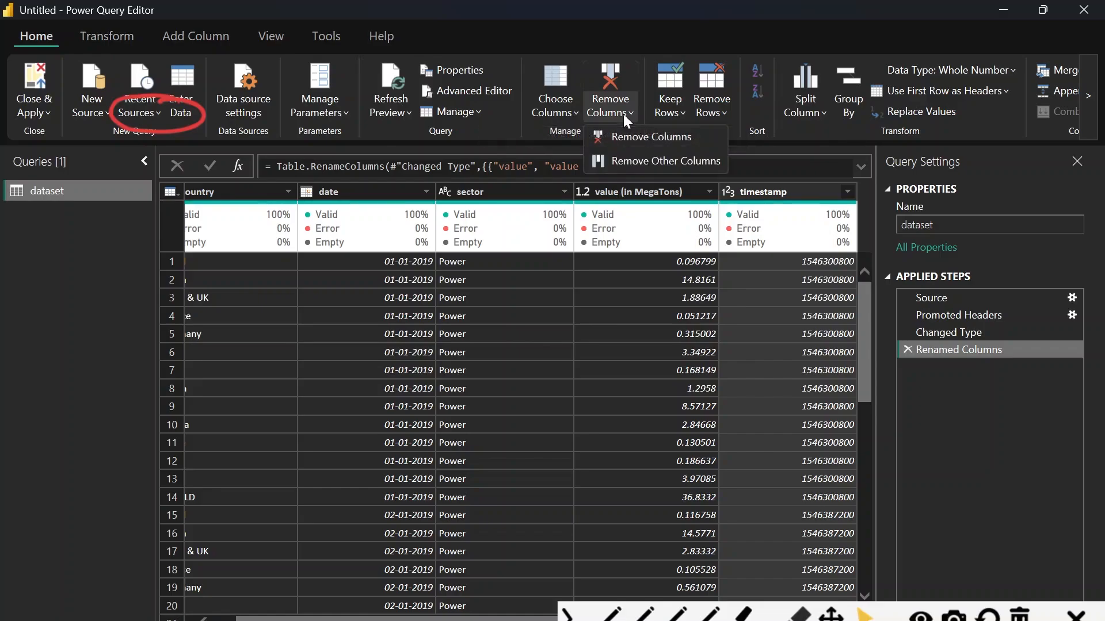
pyautogui.click(644, 139)
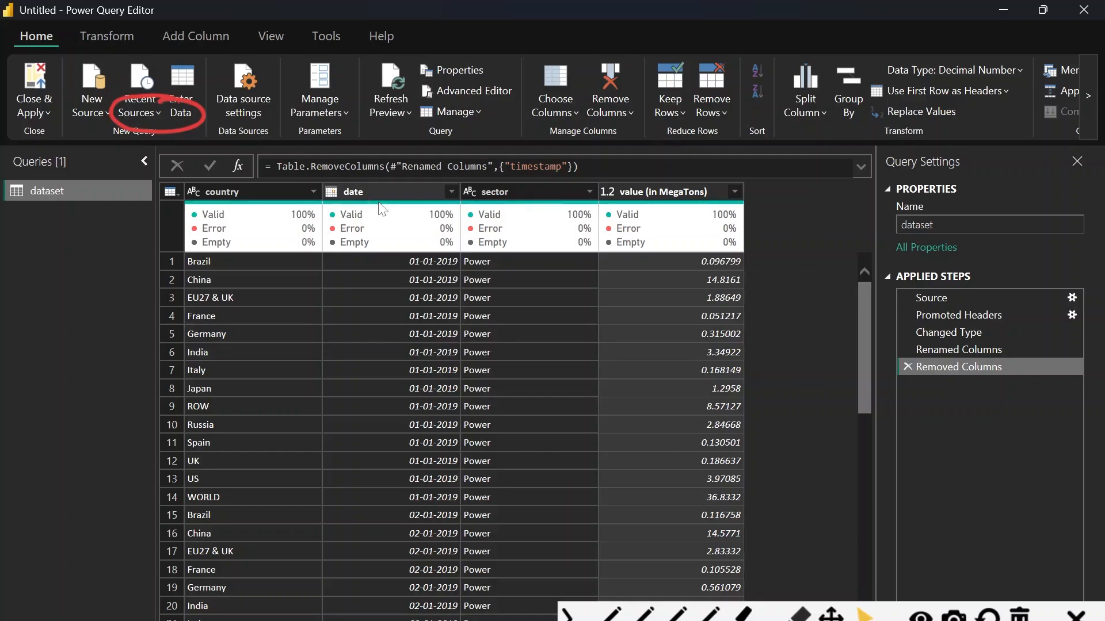
pyautogui.click(1019, 614)
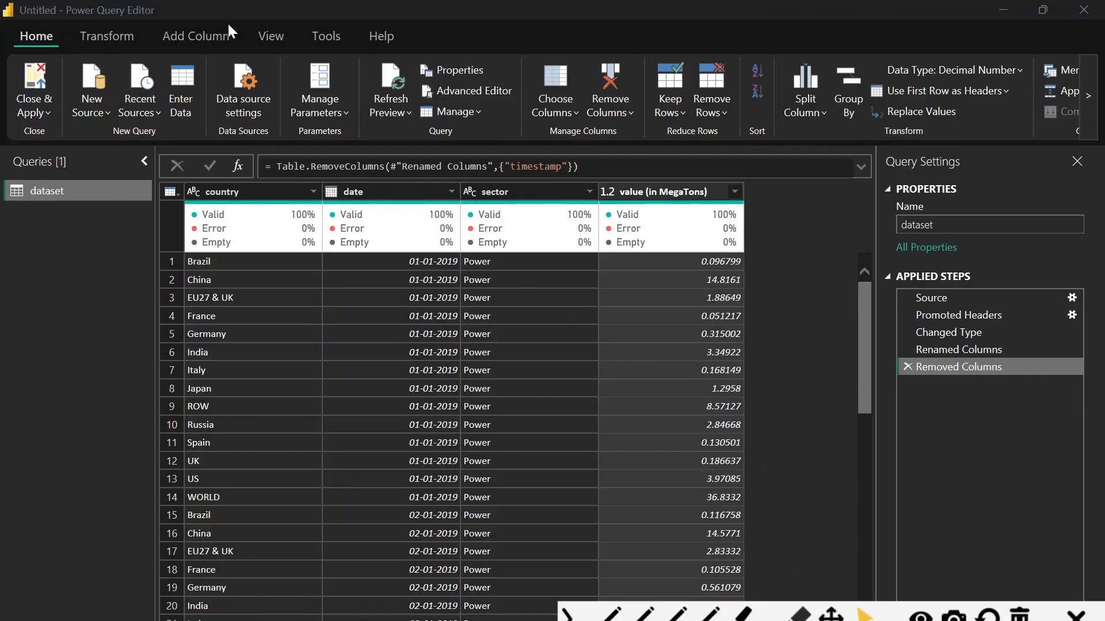
# - Start a custom column on the dataset query and name it "Year"
pyautogui.click(191, 35)
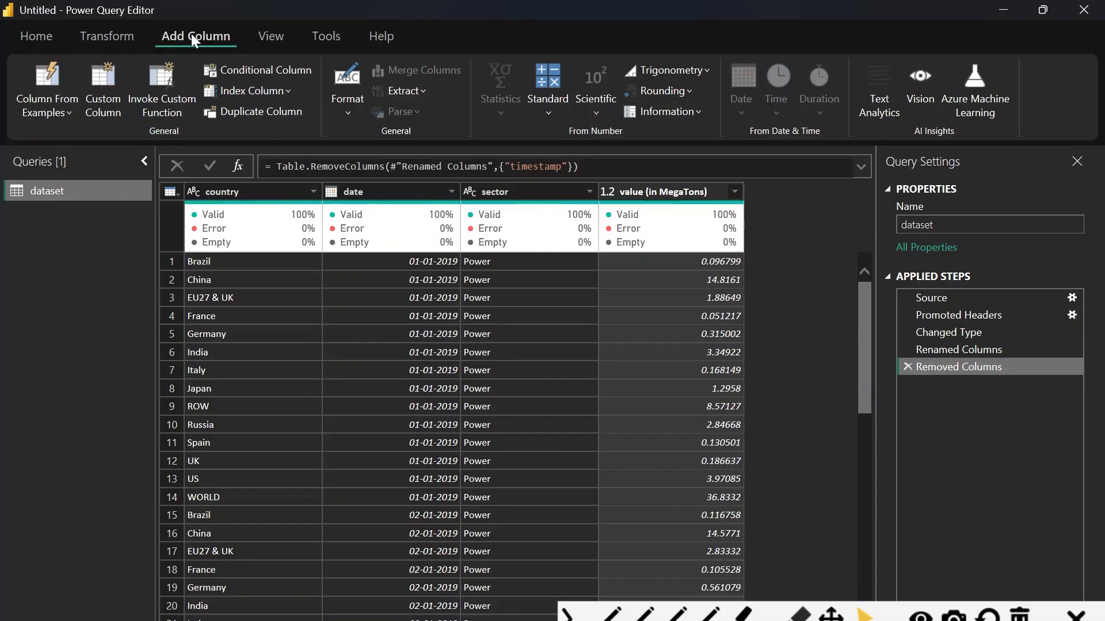
pyautogui.click(95, 87)
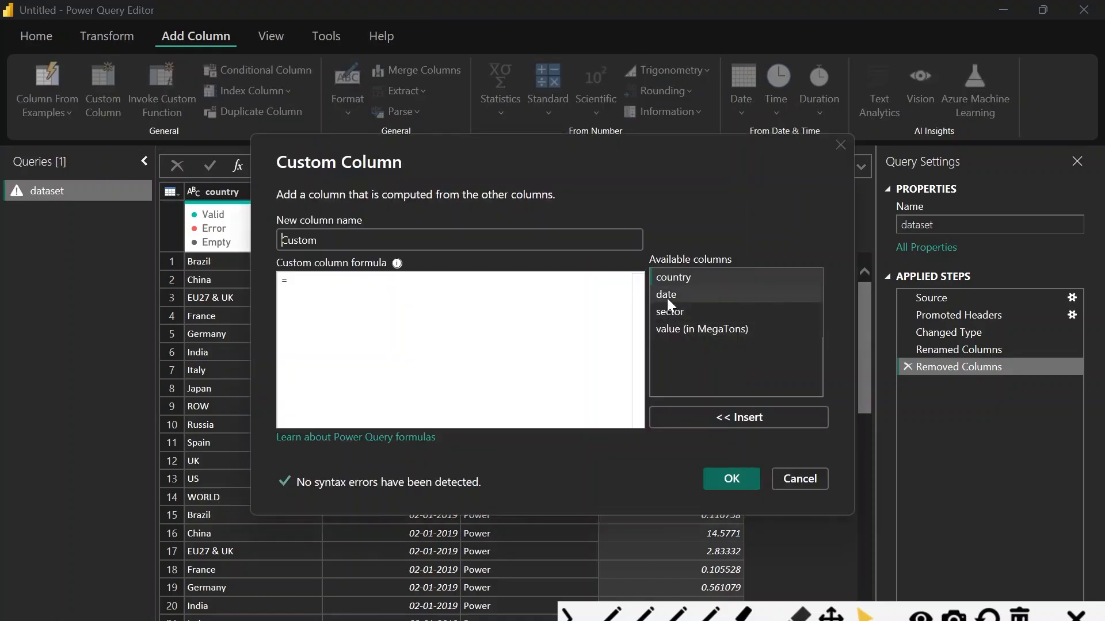
pyautogui.click(293, 281)
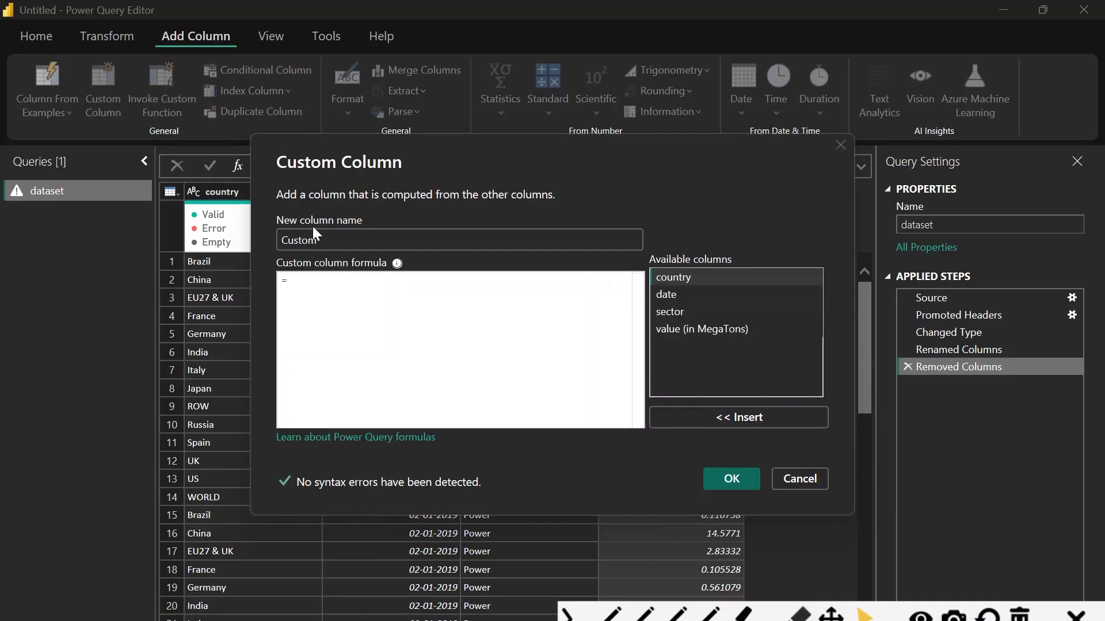
pyautogui.click(318, 241)
pyautogui.press('BackSpace')
pyautogui.press('BackSpace')
pyautogui.press('BackSpace')
pyautogui.press('BackSpace')
pyautogui.press('BackSpace')
pyautogui.press('BackSpace')
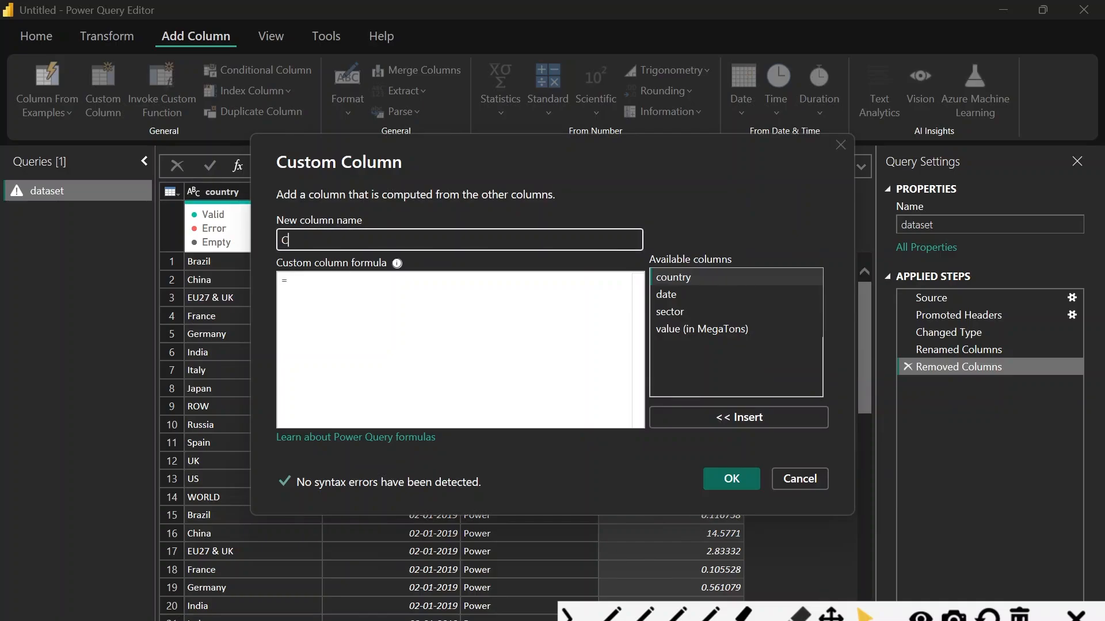
pyautogui.write('Year')
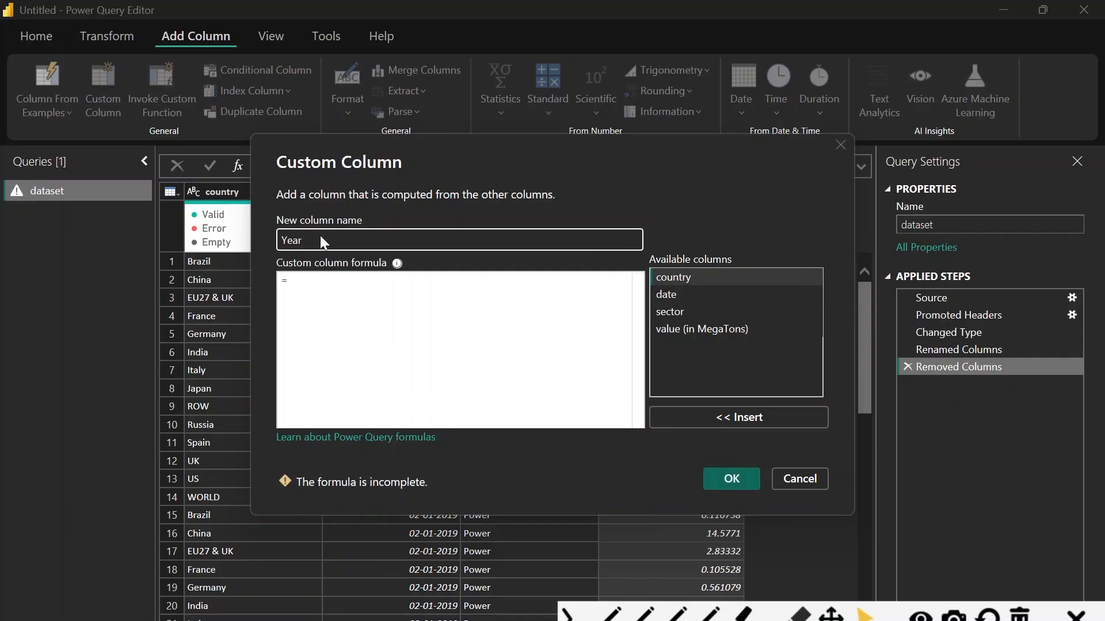
# - Begin the Year column's formula with the Date.Year function
pyautogui.click(335, 280)
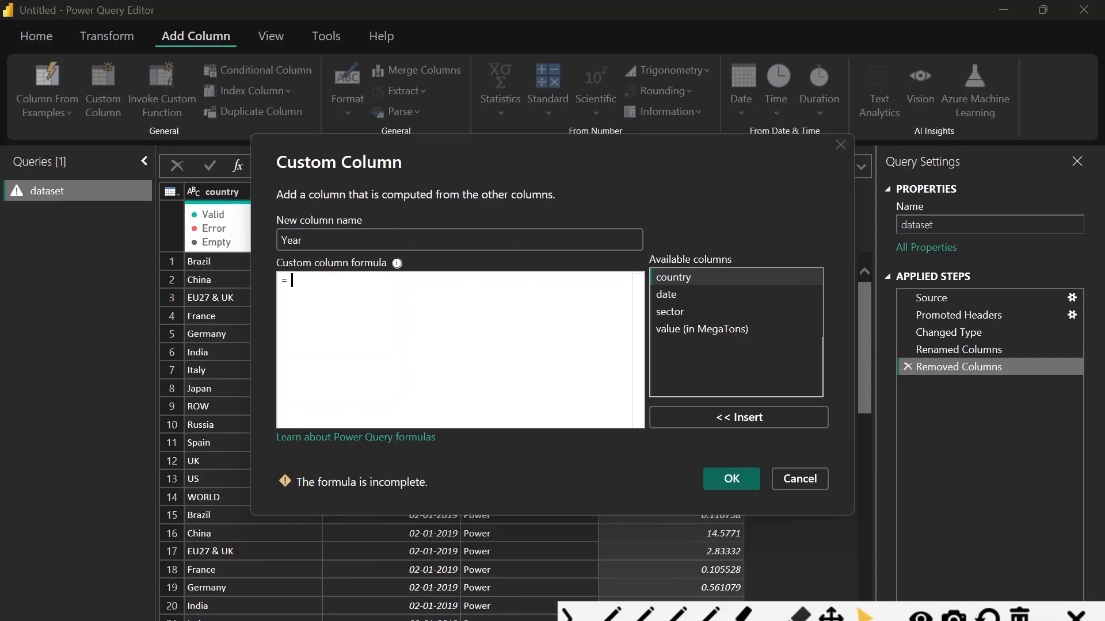
pyautogui.write('yes')
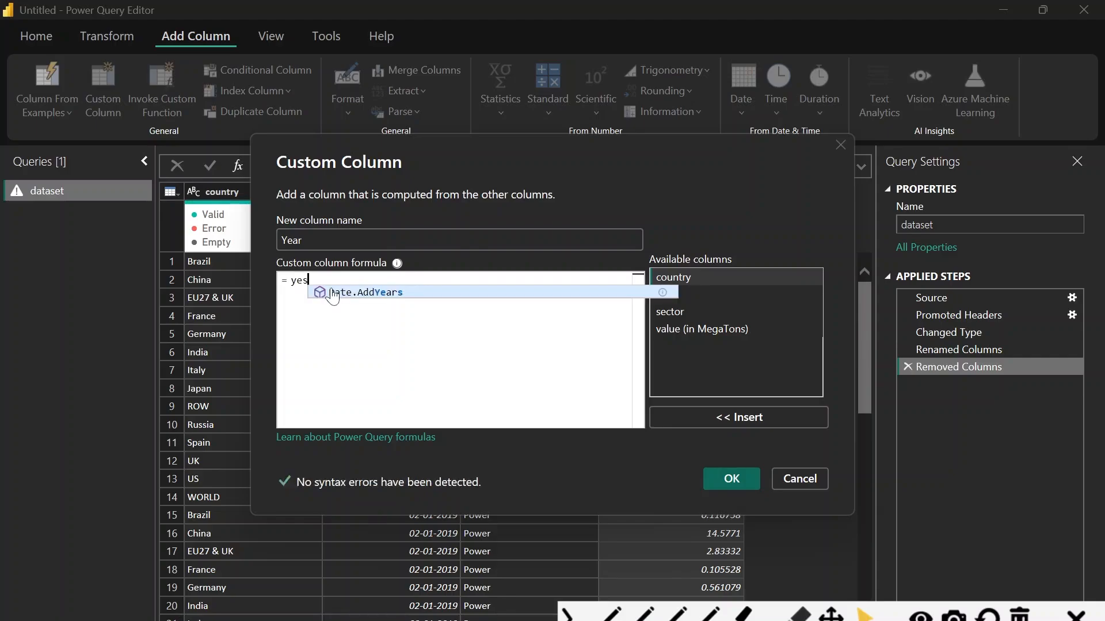
pyautogui.press('BackSpace')
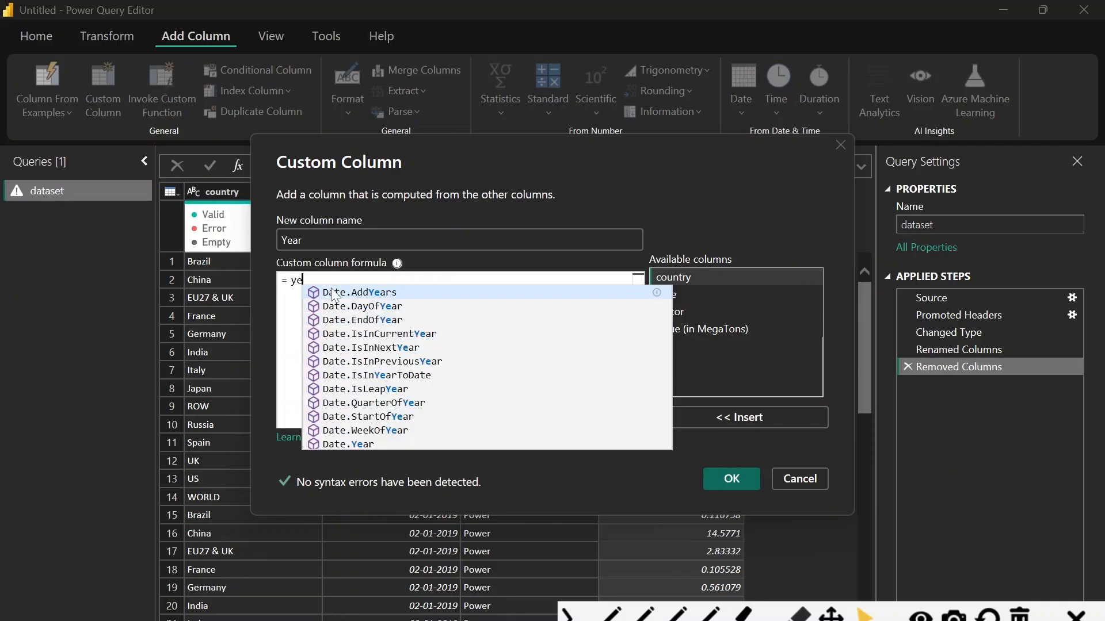
pyautogui.write('ar')
pyautogui.press('Down')
pyautogui.press('Down')
pyautogui.press('Down')
pyautogui.press('Down')
pyautogui.press('Down')
pyautogui.press('Down')
pyautogui.press('Down')
pyautogui.press('Down')
pyautogui.press('Down')
pyautogui.press('Down')
pyautogui.press('Down')
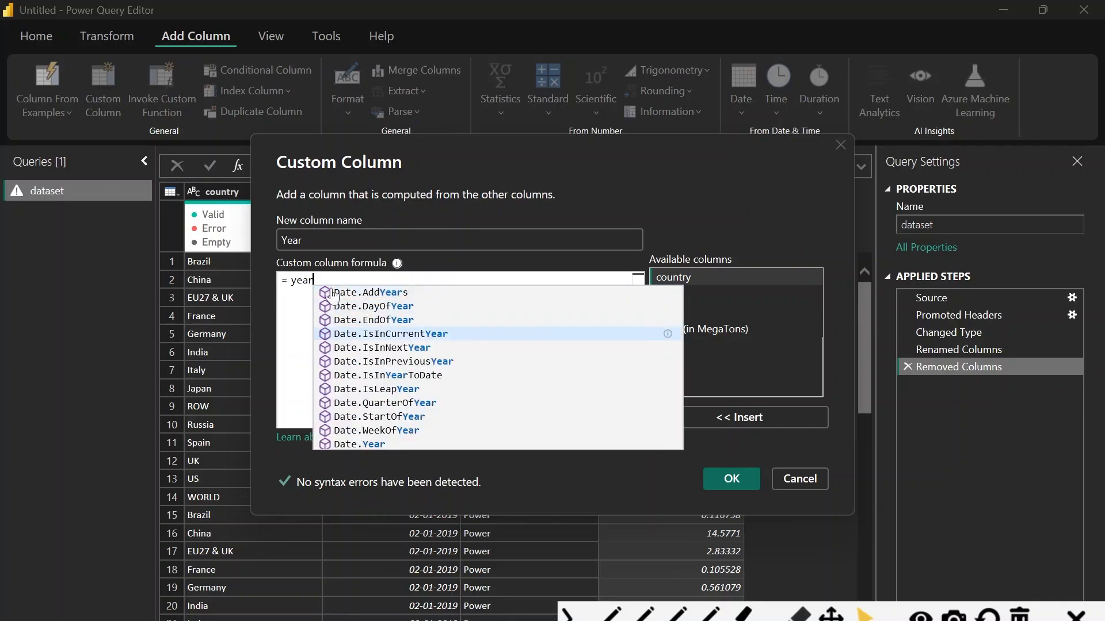
pyautogui.press('Tab')
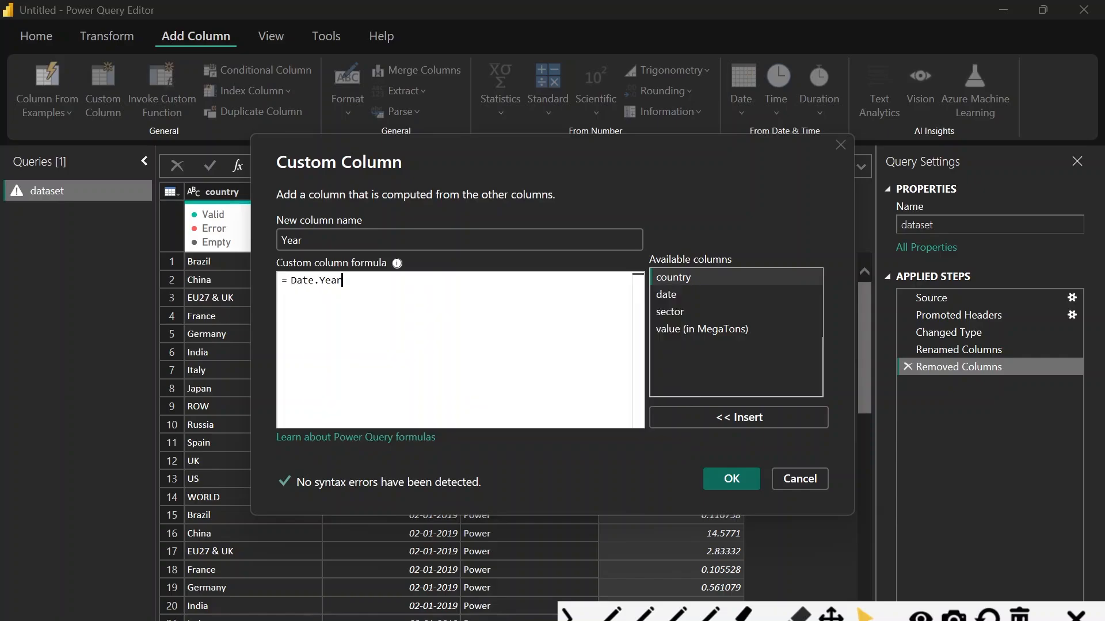
# - Complete the formula as Date.Year([date]) with the date column as its argument, and create the column
pyautogui.write('(')
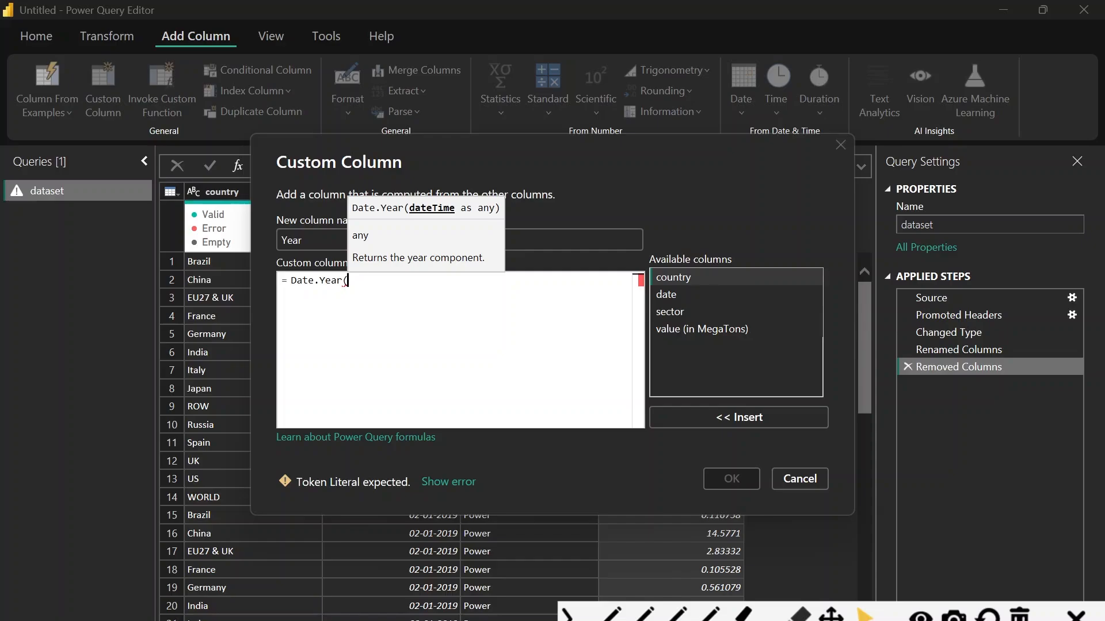
pyautogui.click(683, 295)
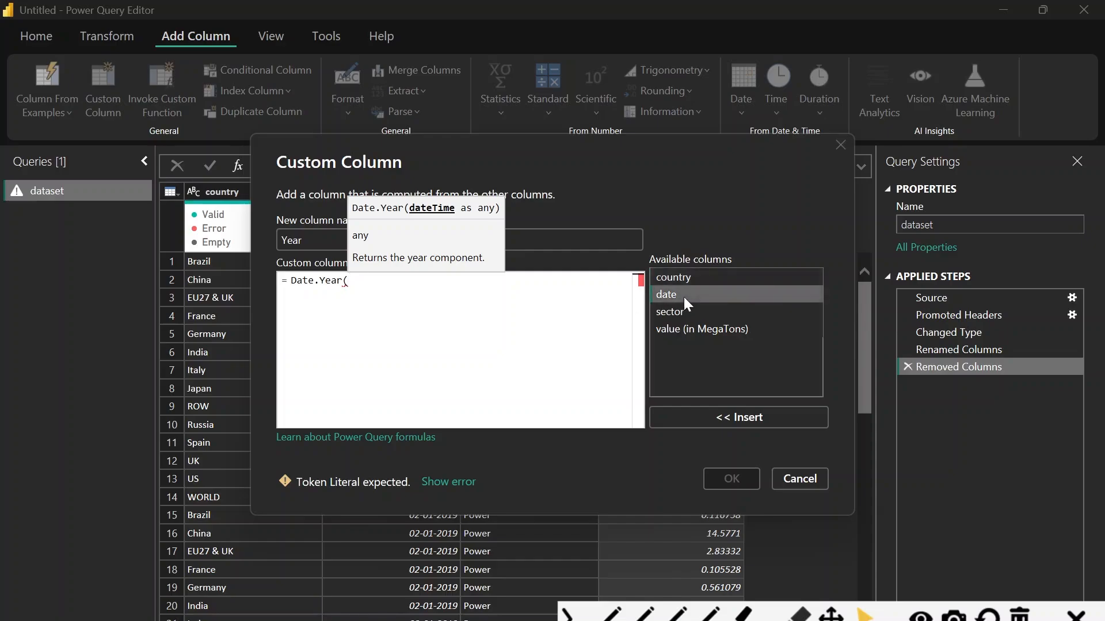
pyautogui.click(737, 423)
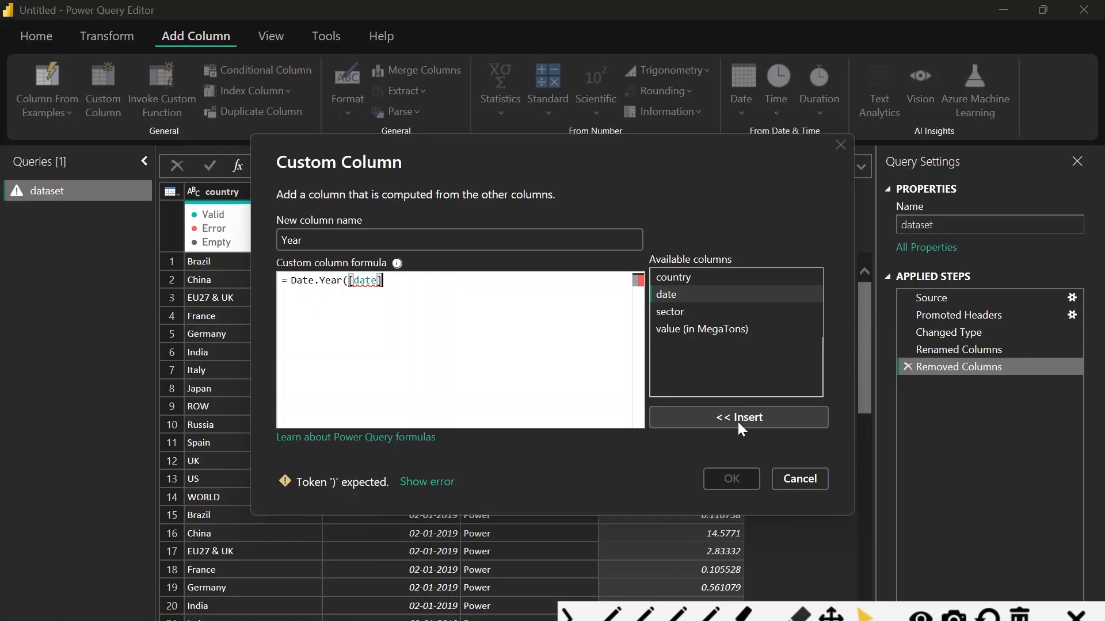
pyautogui.write(')')
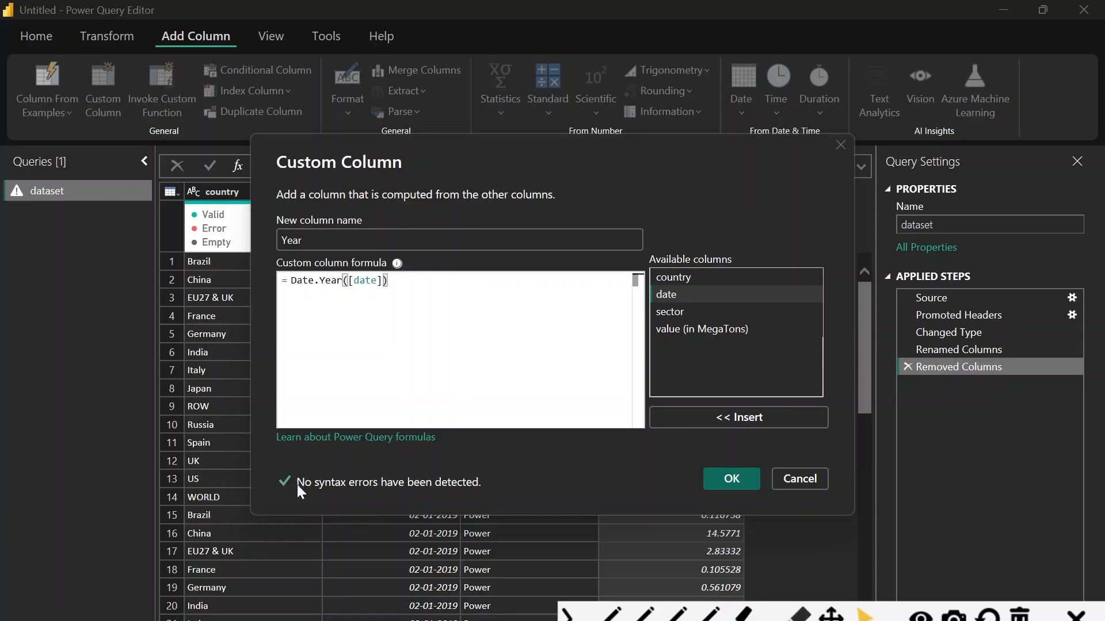
pyautogui.click(732, 479)
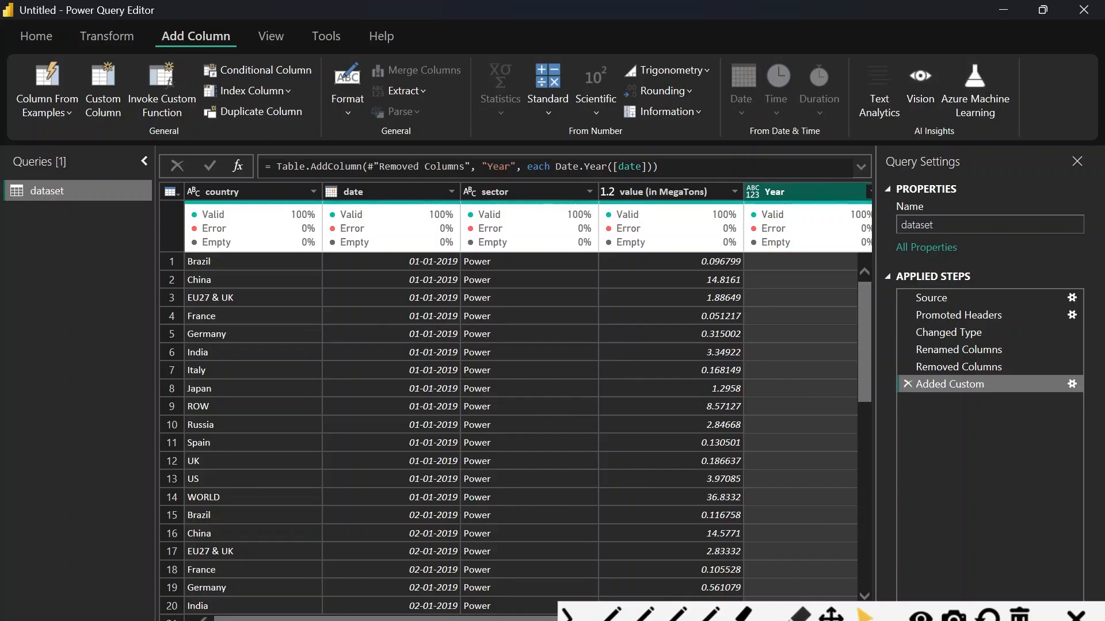
# - Mark the list of applied steps with a red hand-drawn bracket
pyautogui.click(611, 614)
pyautogui.moveTo(910, 271)
pyautogui.mouseDown()
pyautogui.moveTo(883, 326)
pyautogui.moveTo(913, 409)
pyautogui.mouseUp()
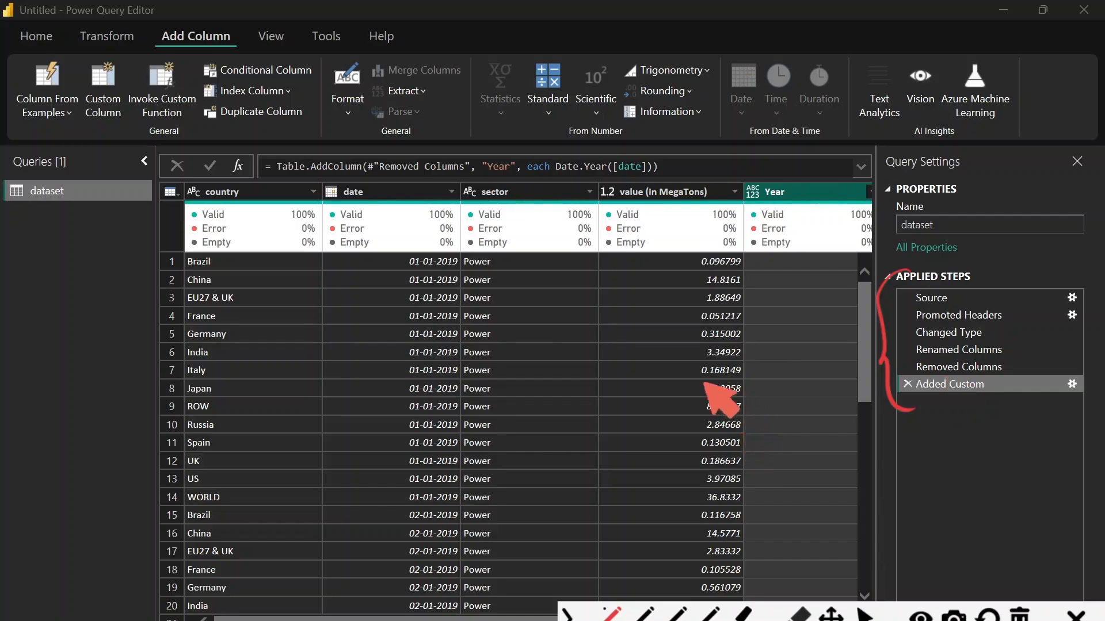
pyautogui.click(866, 615)
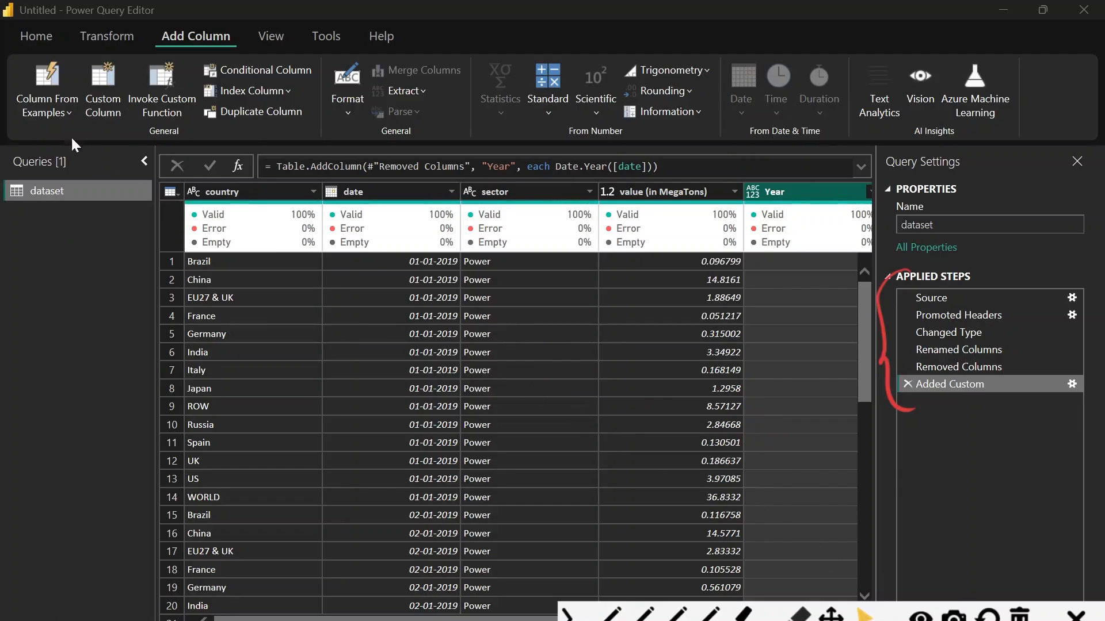
# - Clear the red annotation, then close Power Query Editor and apply the query changes to the report
pyautogui.click(28, 36)
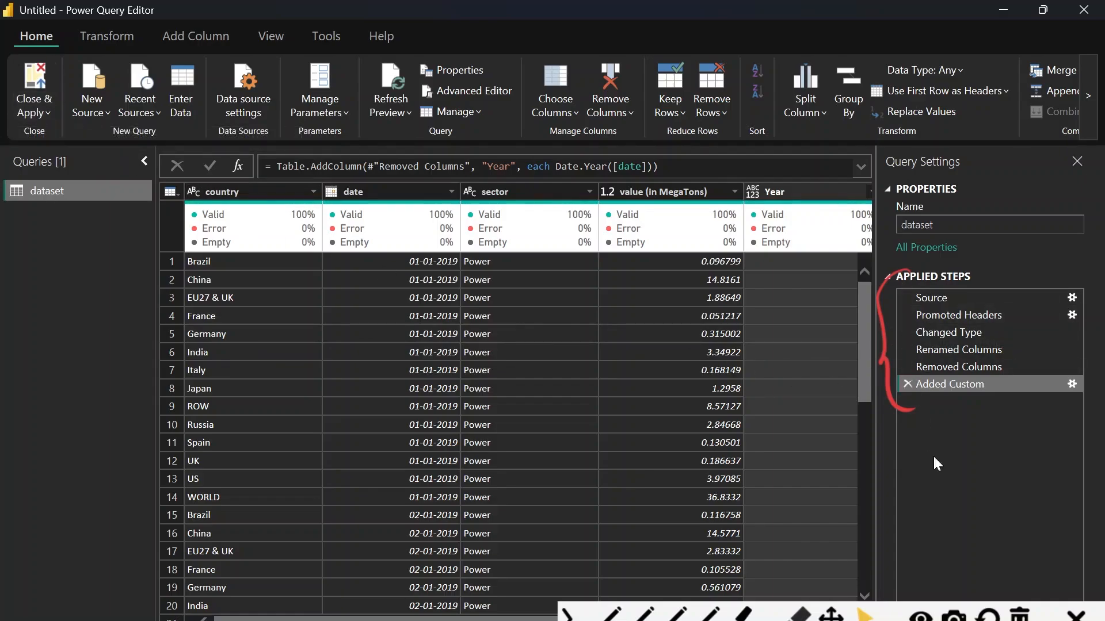
pyautogui.click(1018, 614)
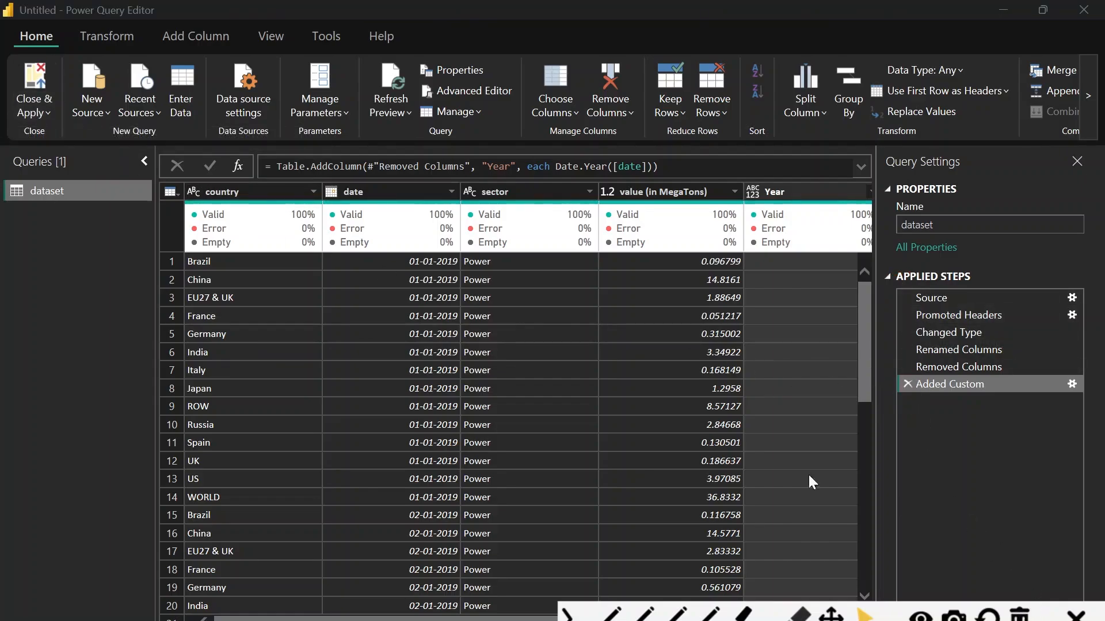
pyautogui.click(31, 92)
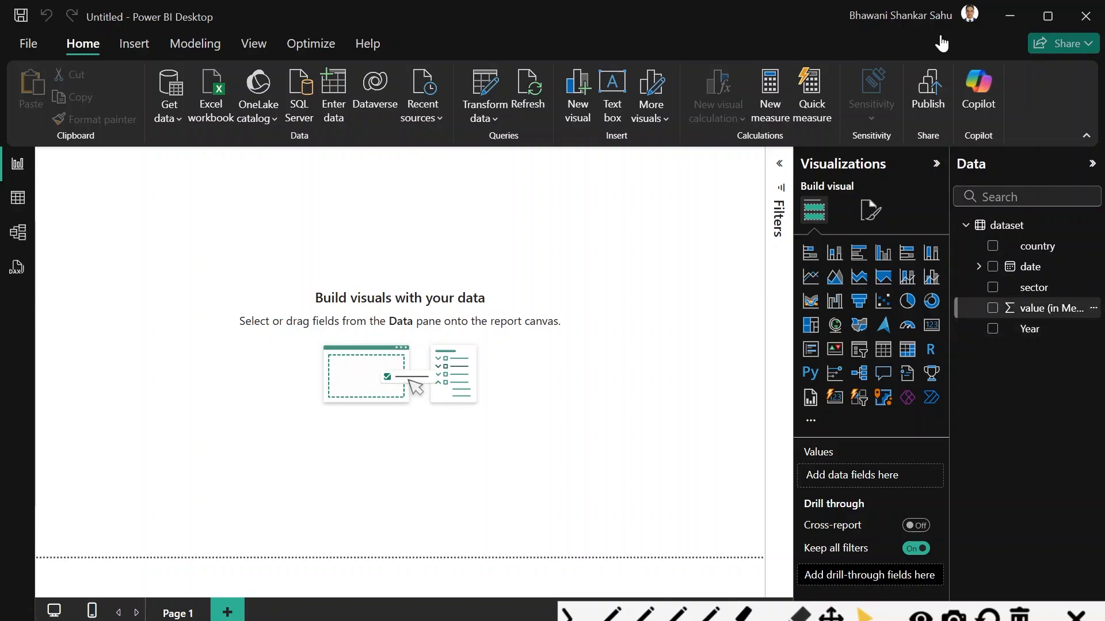
# - Hide the annotation toolbar and examine the country column's filter values in Table view
pyautogui.click(568, 614)
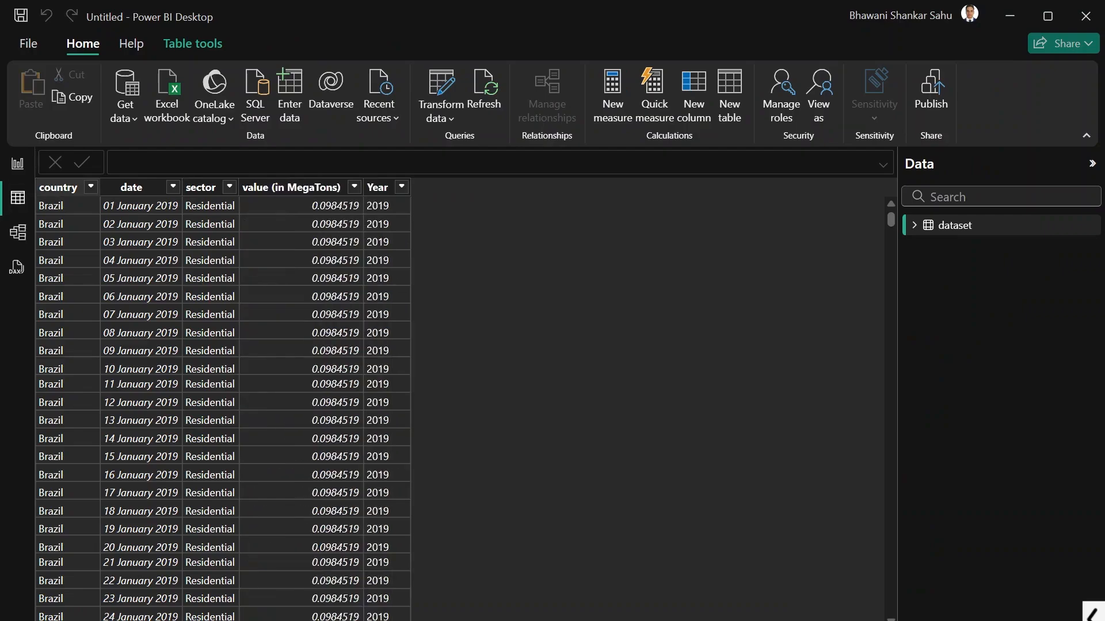
pyautogui.click(90, 187)
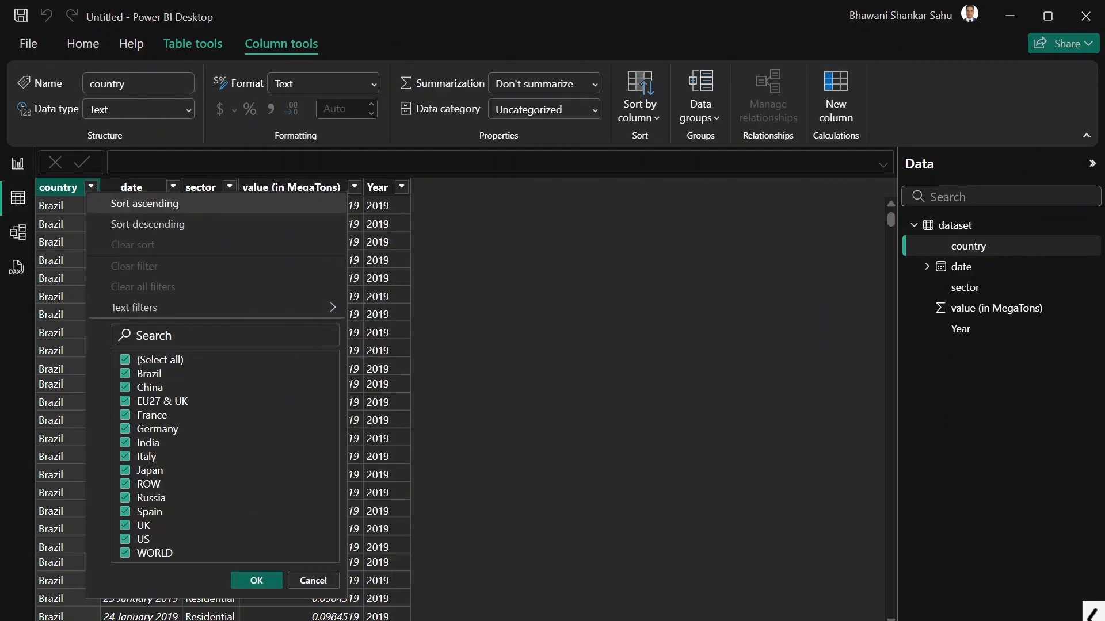
# - Add a card visual to the report page showing Count (Distinct) of the country field
pyautogui.click(18, 164)
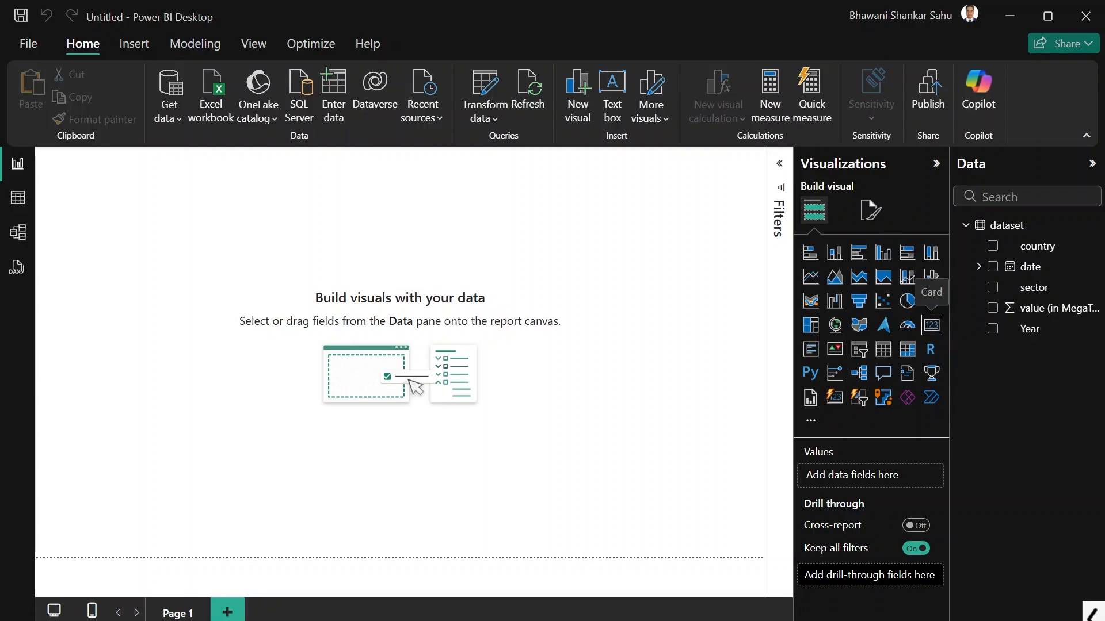
pyautogui.click(931, 325)
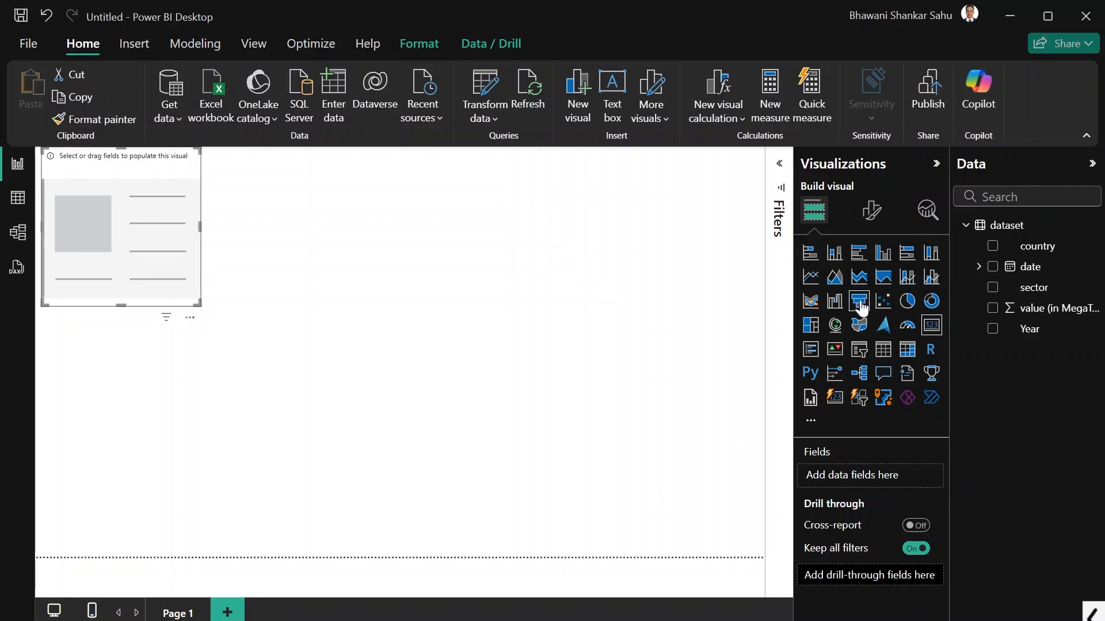
pyautogui.moveTo(1036, 247); pyautogui.dragTo(869, 476)
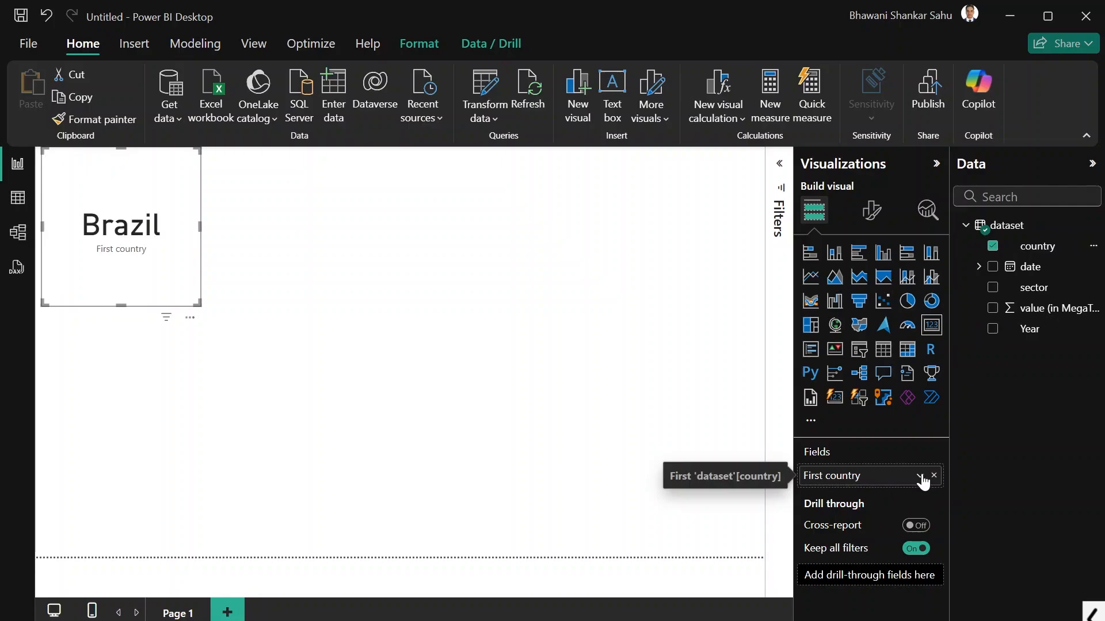
pyautogui.click(920, 477)
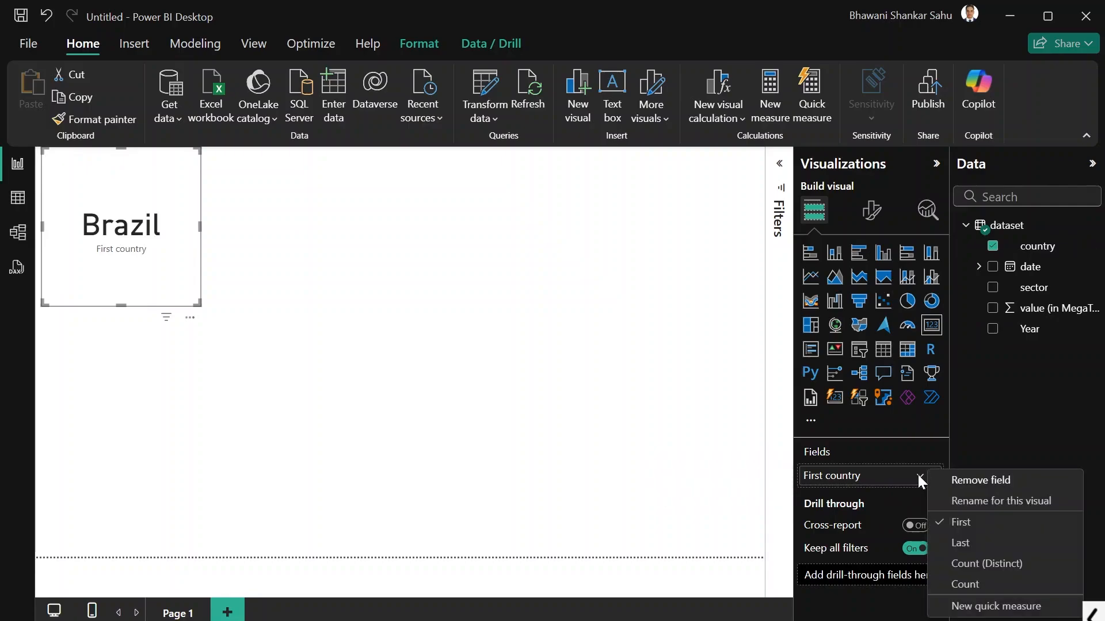
pyautogui.click(980, 565)
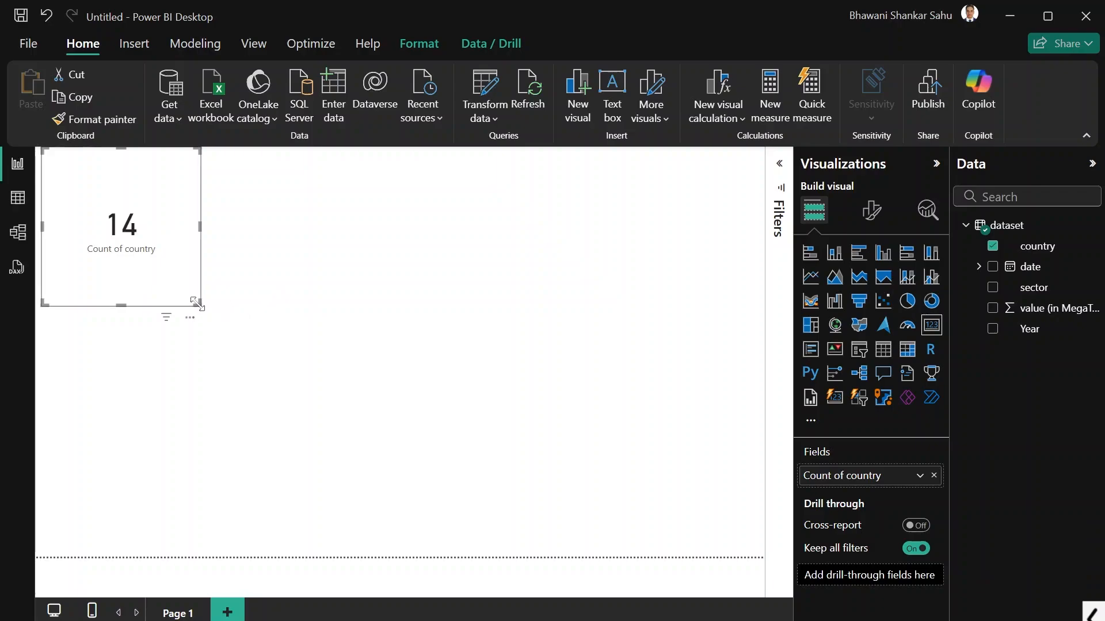
# - Shrink the country count card to a small rectangle in the upper-left corner of the report page
pyautogui.moveTo(196, 302); pyautogui.dragTo(165, 227)
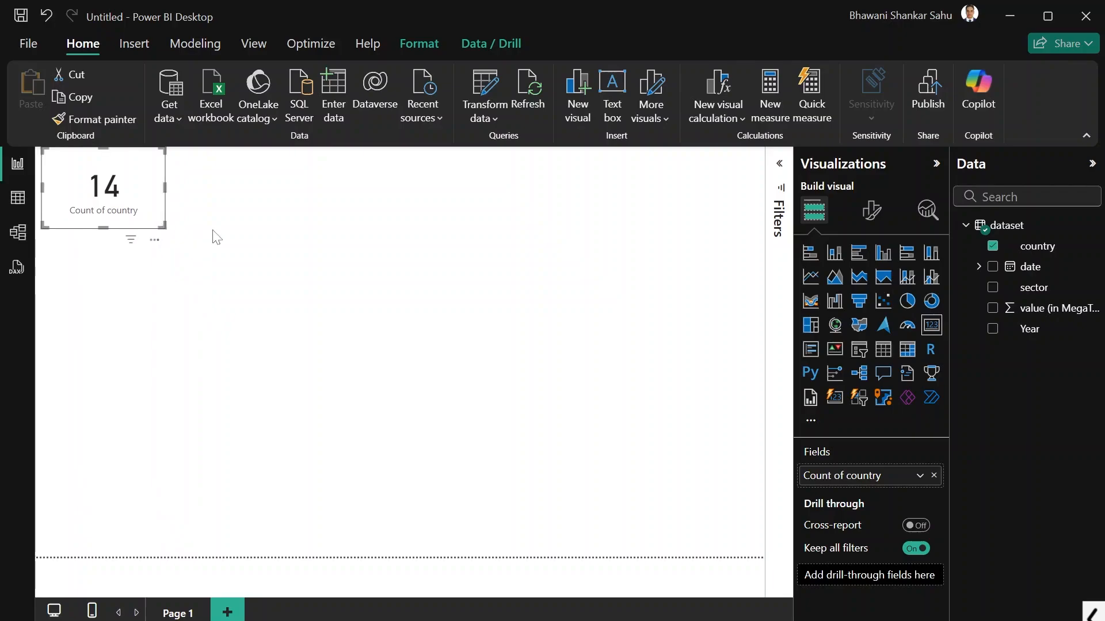
pyautogui.click(259, 210)
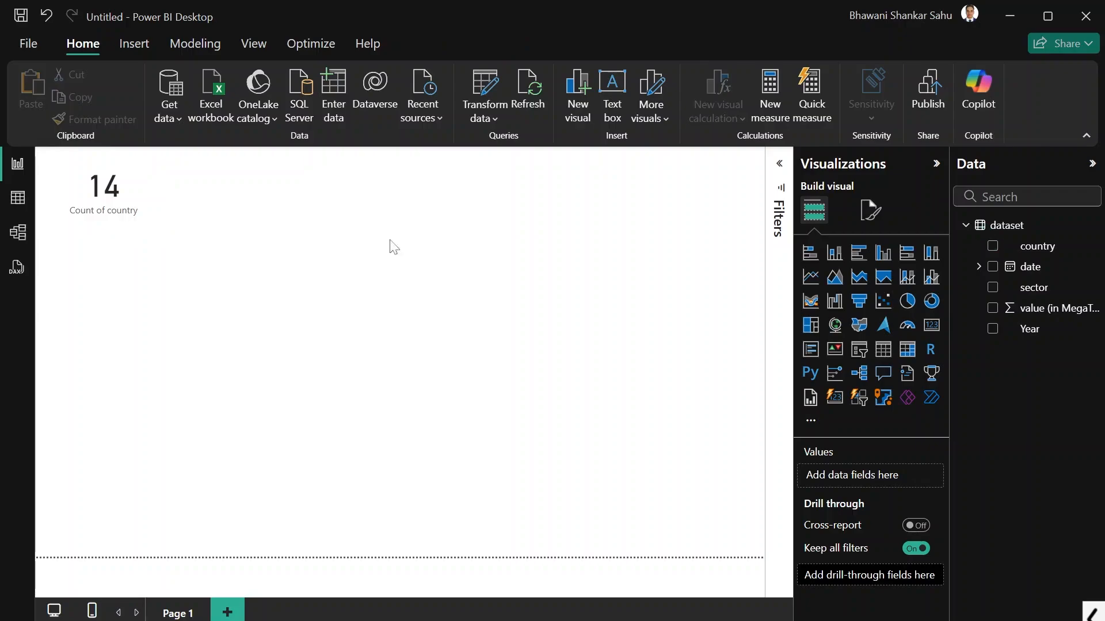
pyautogui.click(126, 208)
pyautogui.click(213, 198)
# - Add a second card below the country card showing Count (Distinct) of the sector field
pyautogui.click(926, 330)
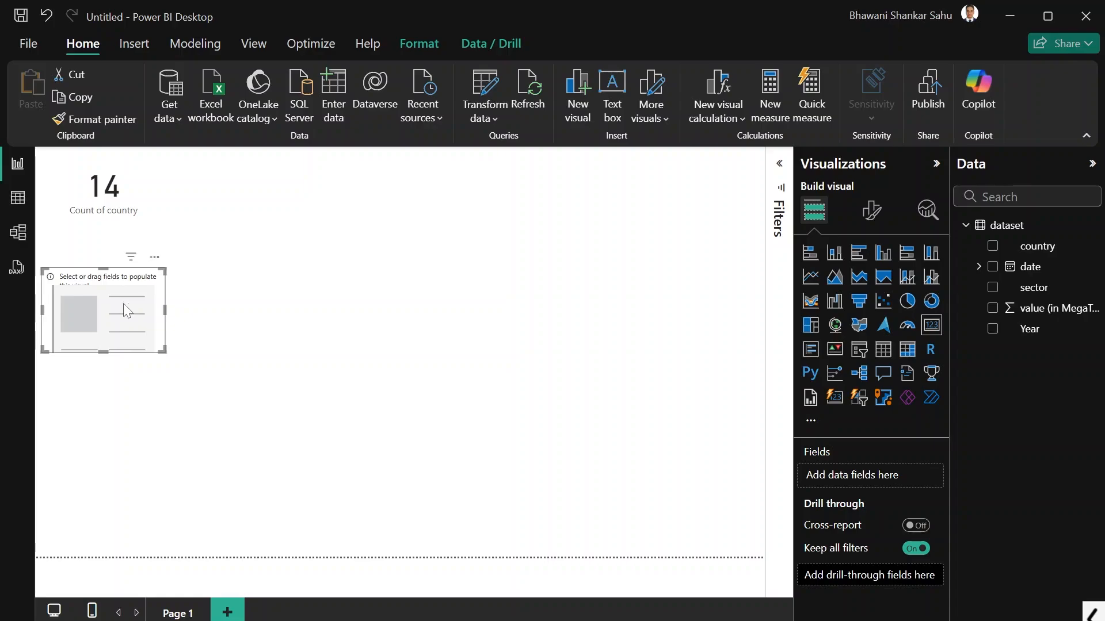
pyautogui.moveTo(1055, 288); pyautogui.dragTo(895, 475)
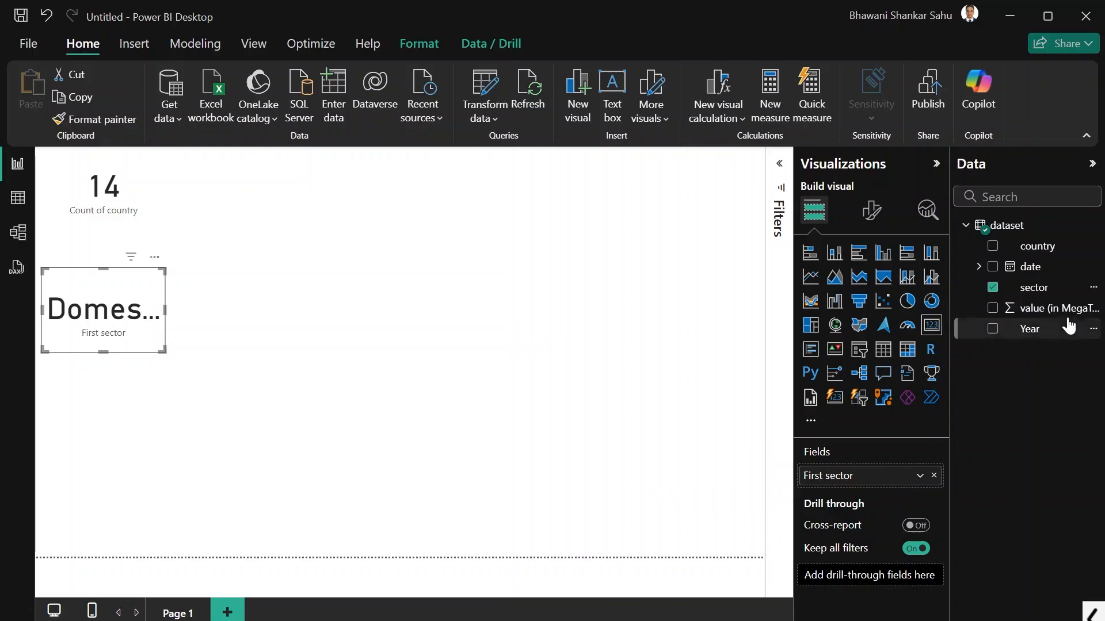
pyautogui.moveTo(1033, 292); pyautogui.dragTo(880, 482)
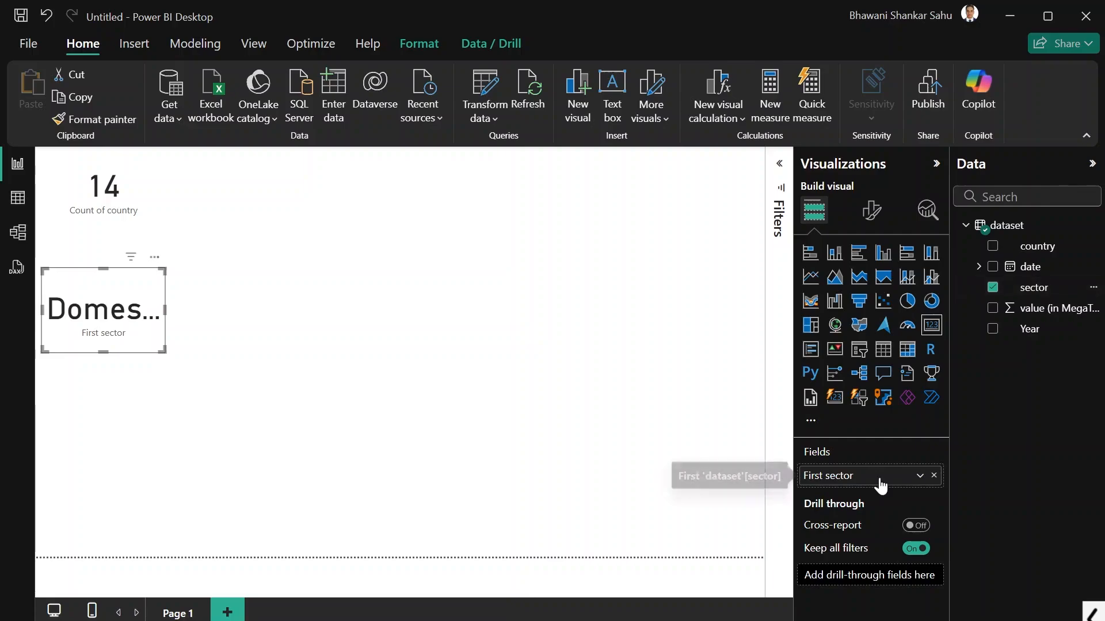
pyautogui.click(919, 476)
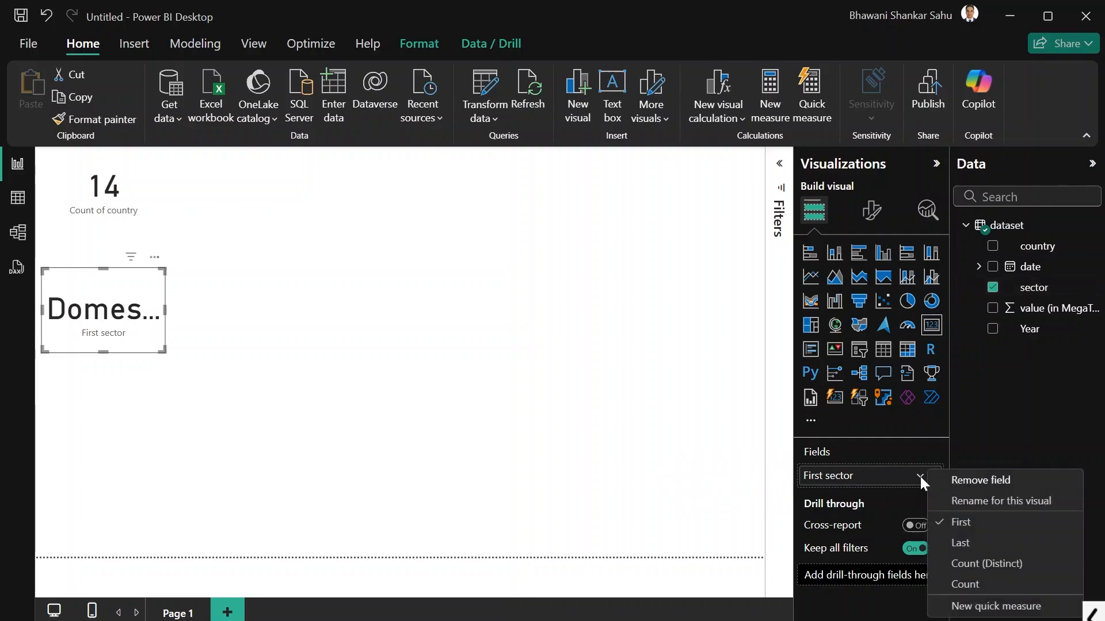
pyautogui.click(961, 565)
pyautogui.click(292, 275)
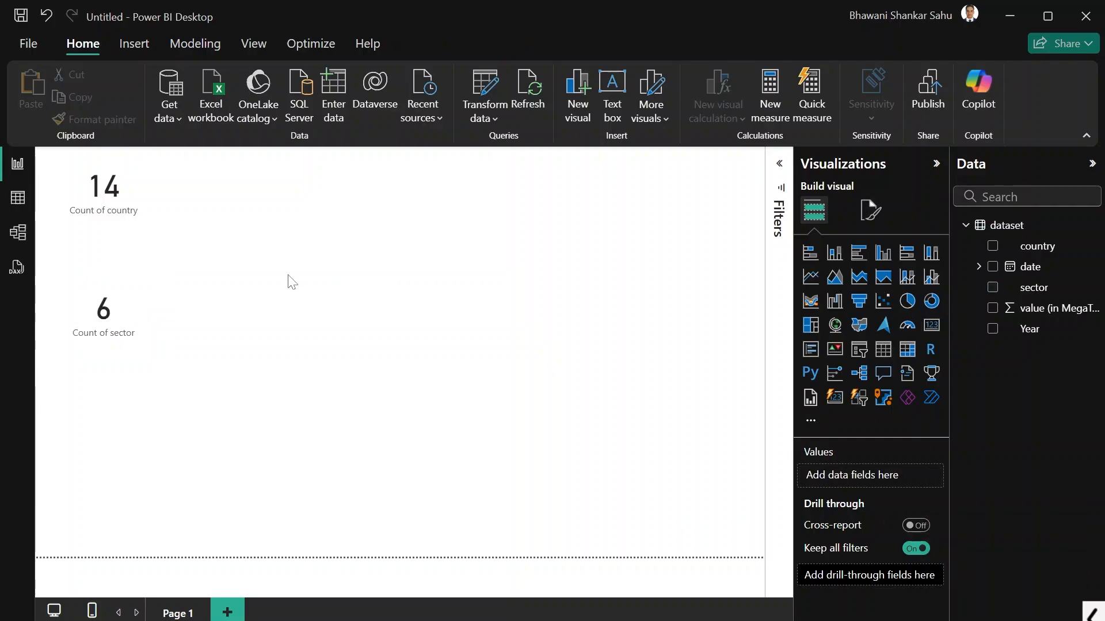
# - Move the sector count card beside the country count card and return to Table view
pyautogui.moveTo(108, 318); pyautogui.dragTo(246, 203)
pyautogui.click(18, 198)
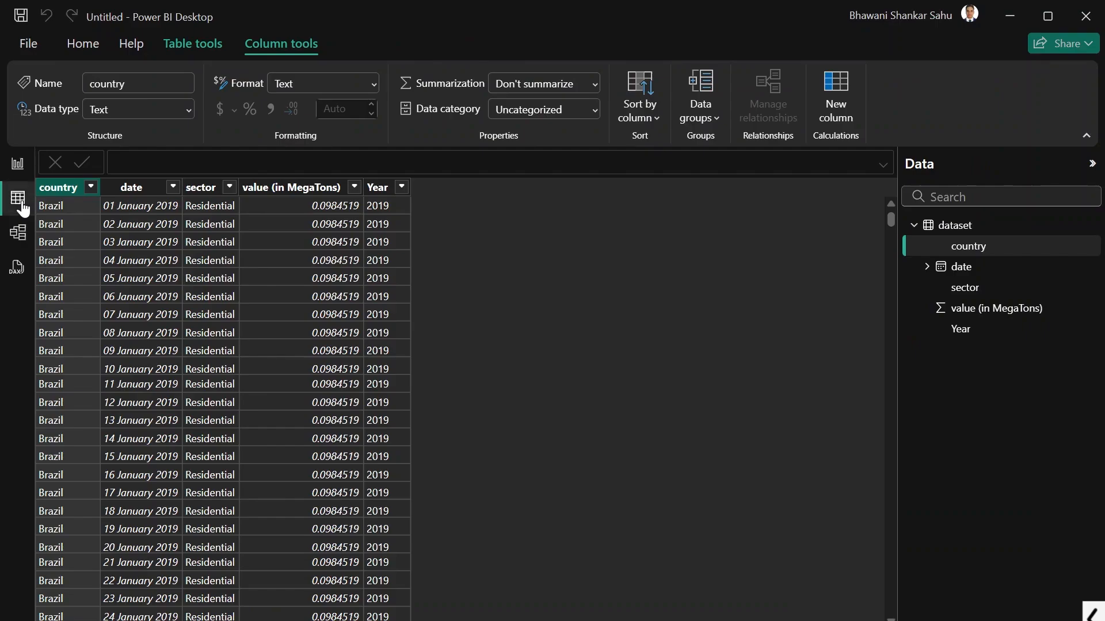
# - Check the distinct values in the sector column's filter list and return to Report view
pyautogui.click(229, 187)
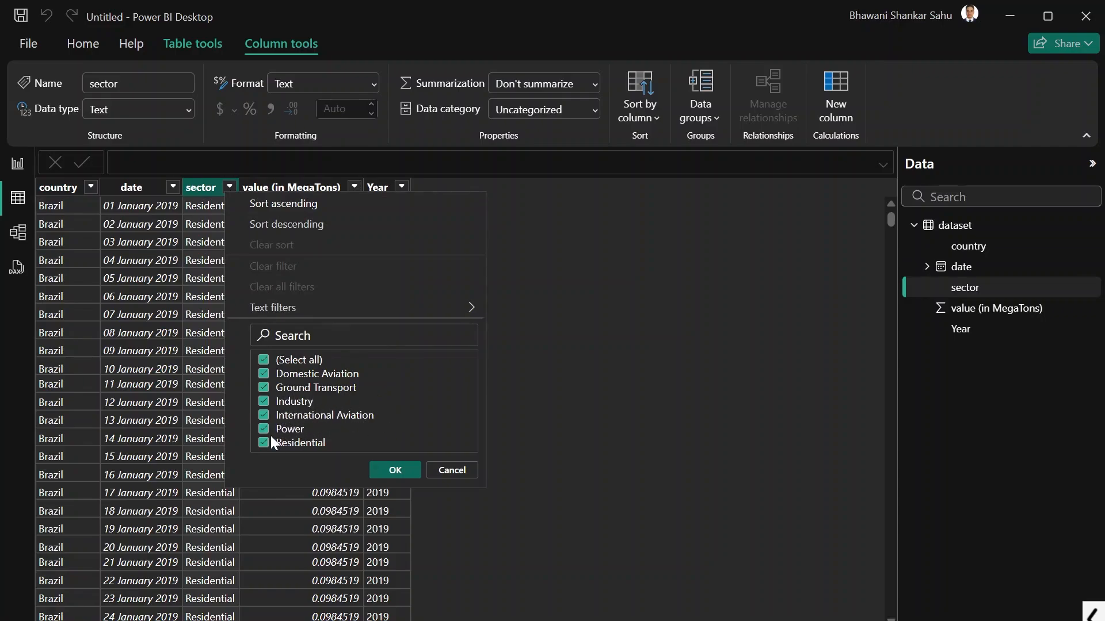
pyautogui.click(399, 470)
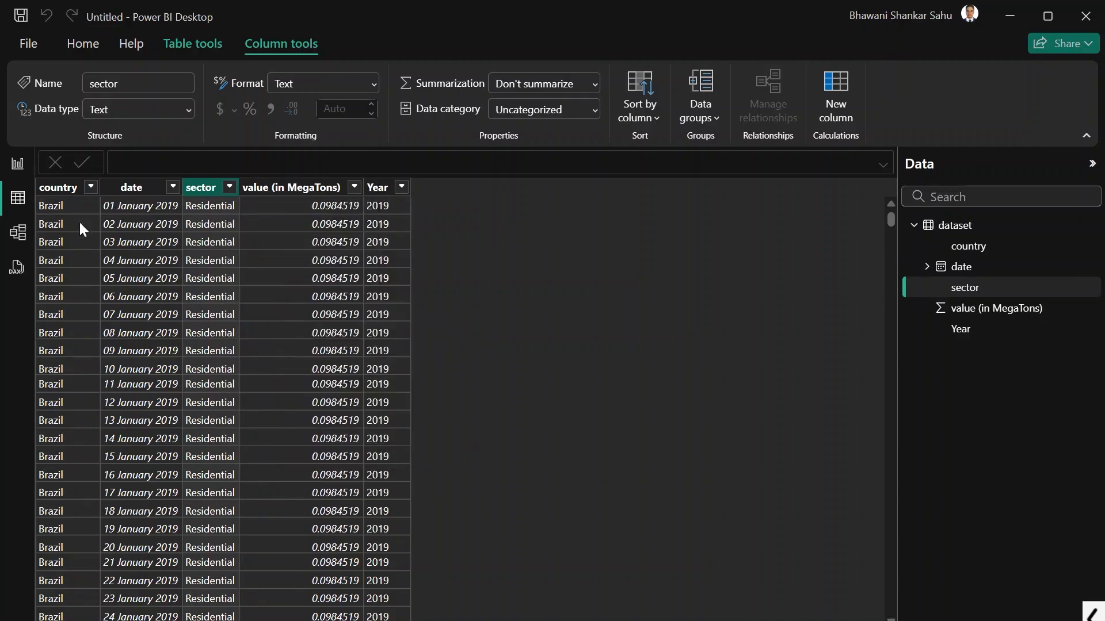
pyautogui.click(17, 164)
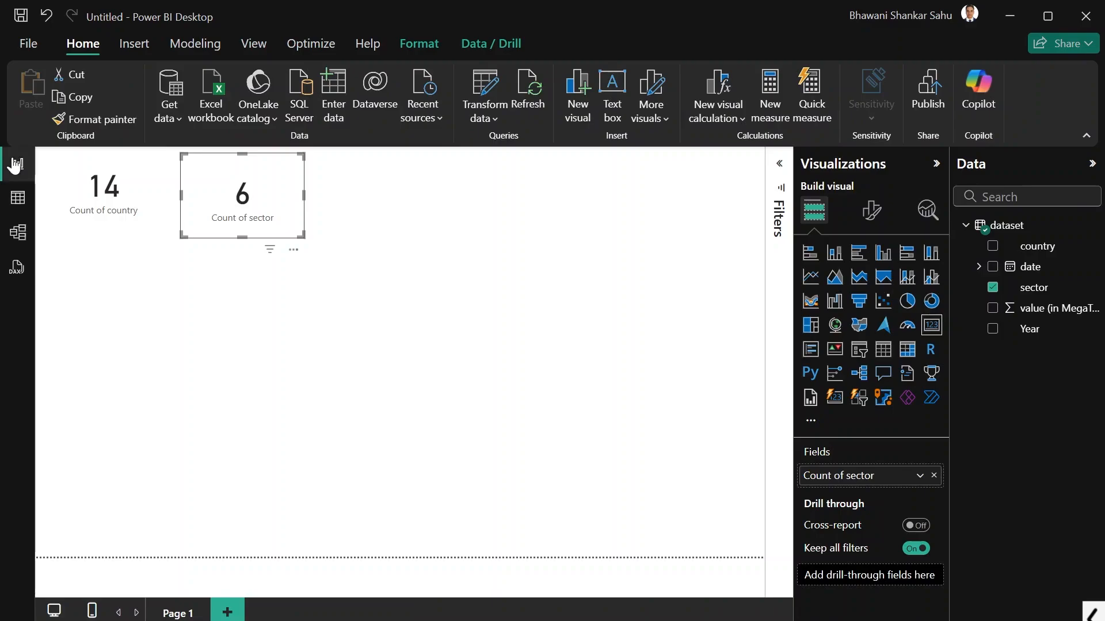
# - Move the sector count card up against the page's top edge, level with the country count card
pyautogui.click(352, 261)
pyautogui.click(269, 215)
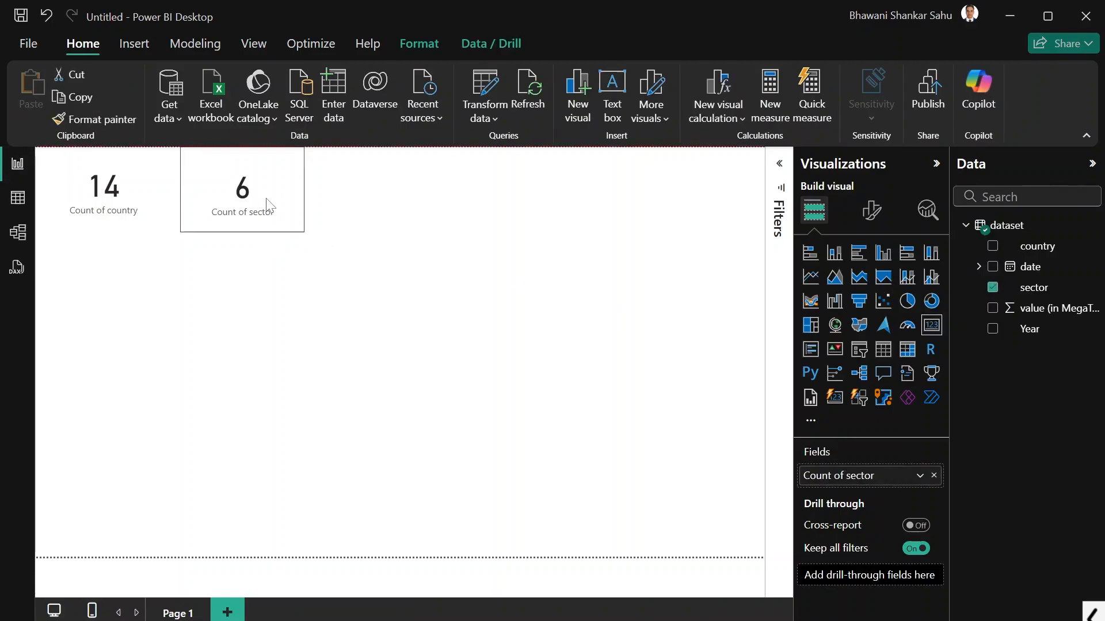
pyautogui.click(419, 238)
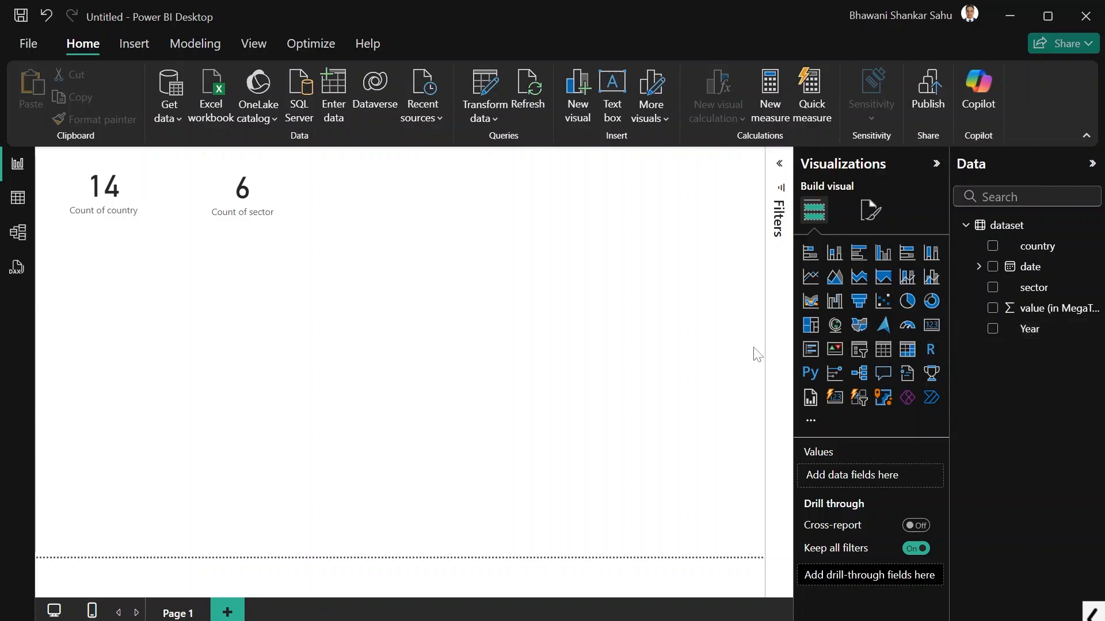
# - Add a card showing Count (Distinct) of the Year field and place it beside the sector count card
pyautogui.click(932, 334)
pyautogui.moveTo(1043, 334); pyautogui.dragTo(870, 479)
pyautogui.click(920, 476)
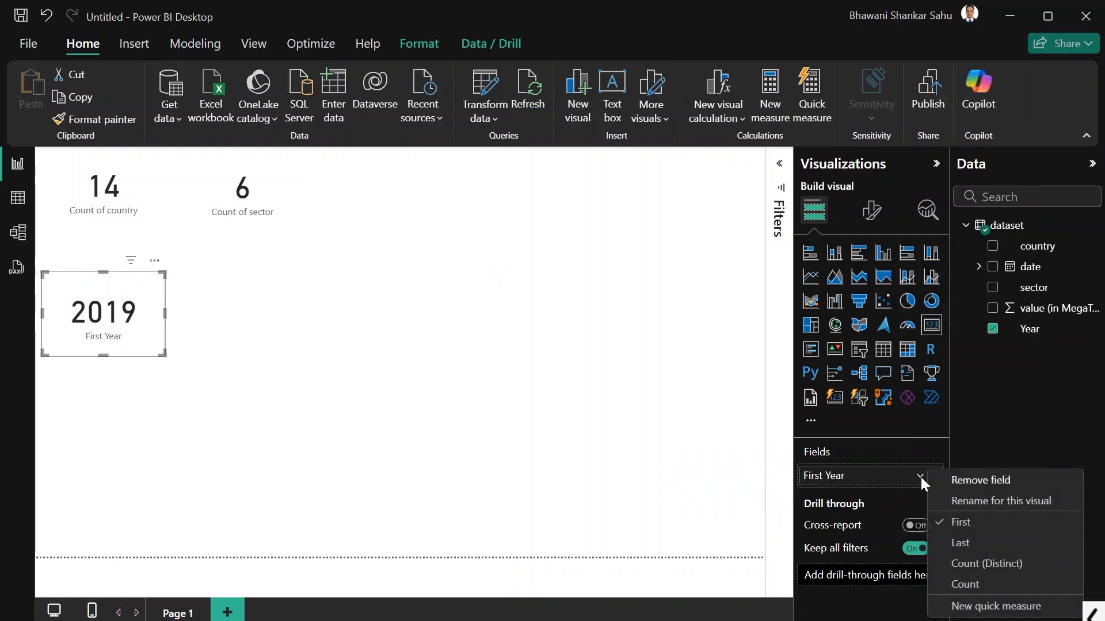
pyautogui.click(965, 564)
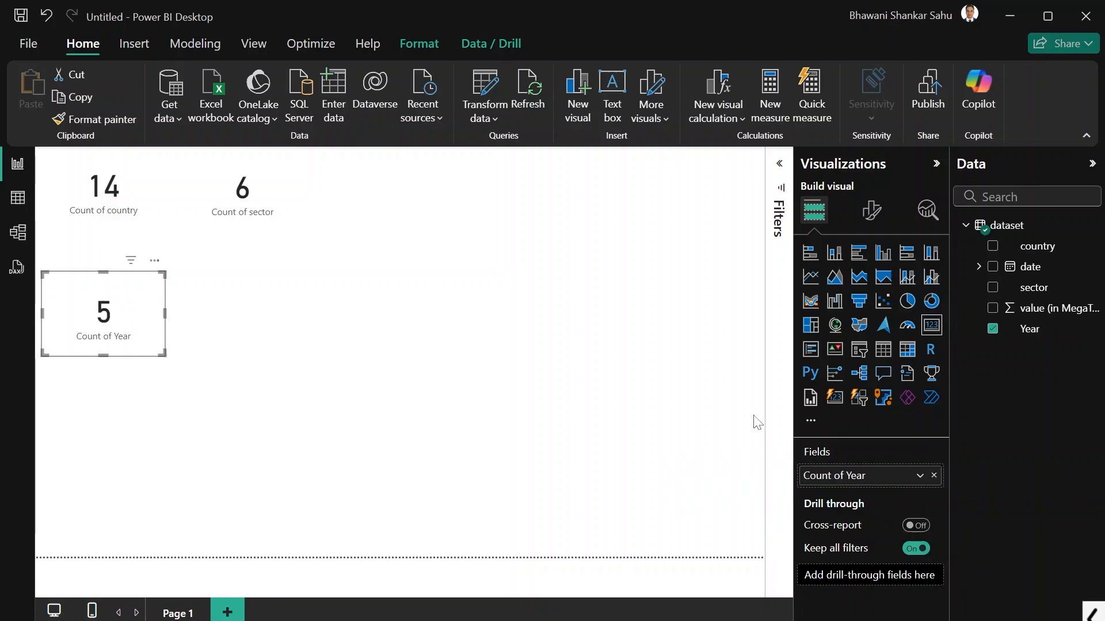
pyautogui.moveTo(89, 322); pyautogui.dragTo(353, 198)
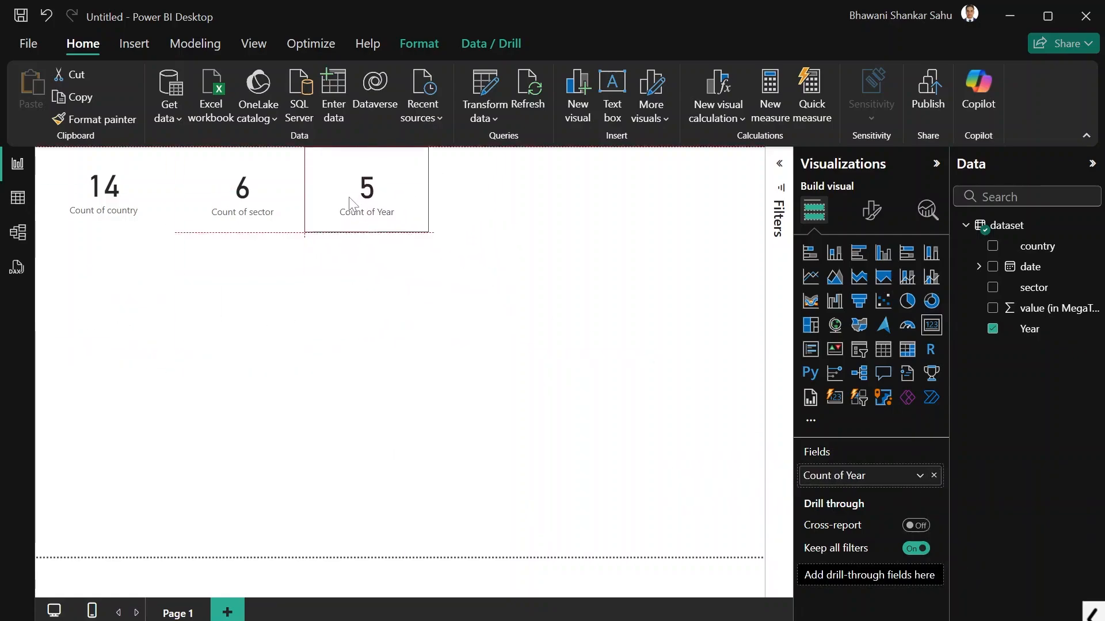
# - Check the distinct values in the Year column's filter list in Table view and return to Report view
pyautogui.click(17, 201)
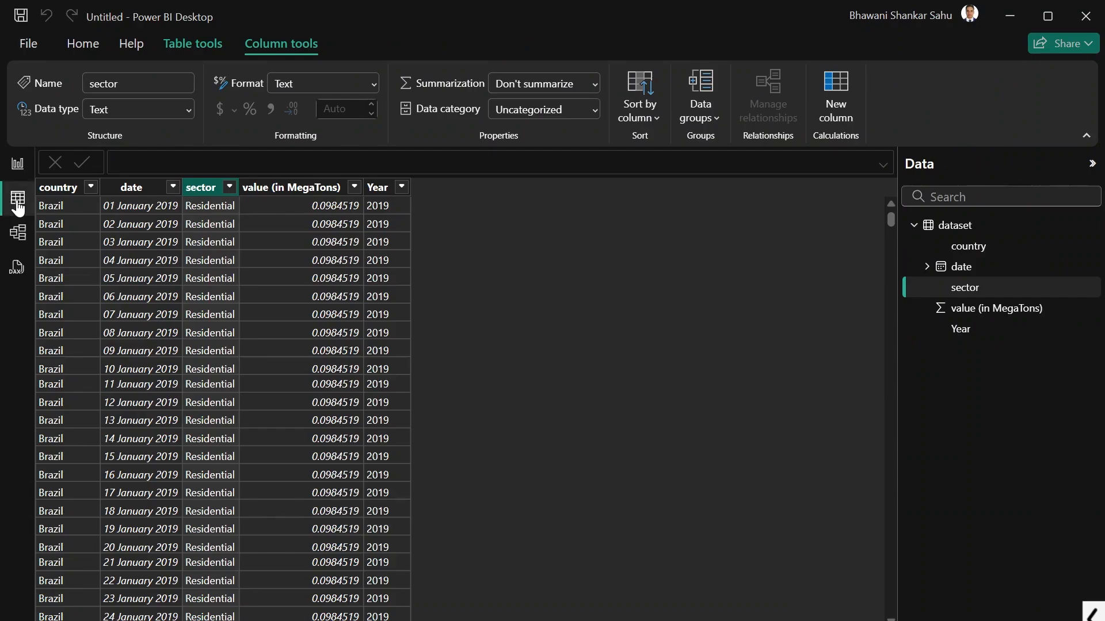
pyautogui.click(402, 187)
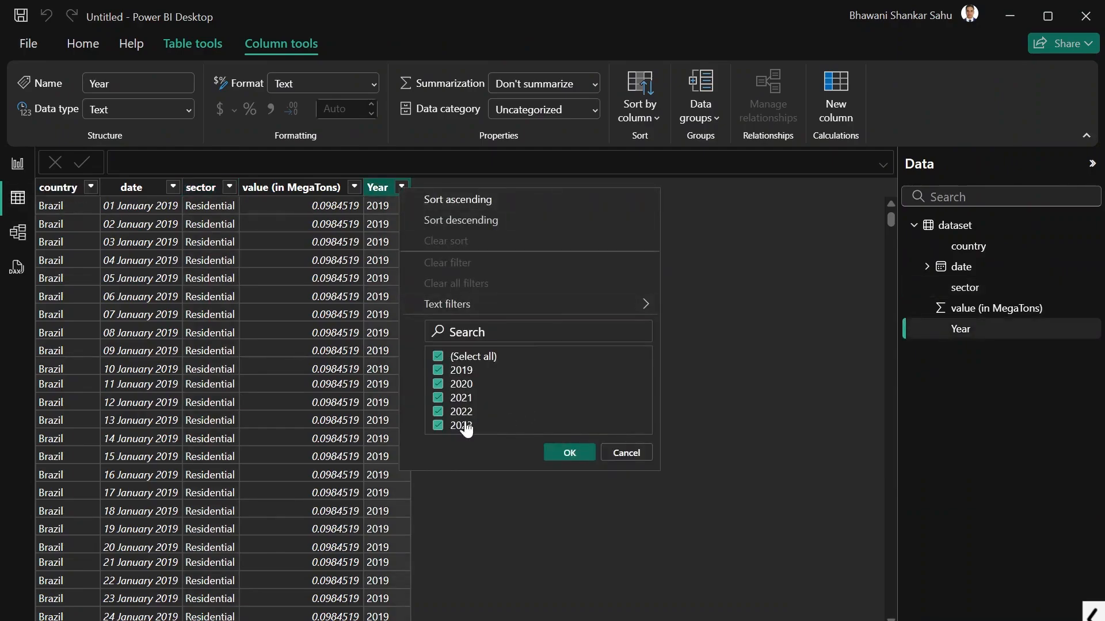
pyautogui.click(567, 453)
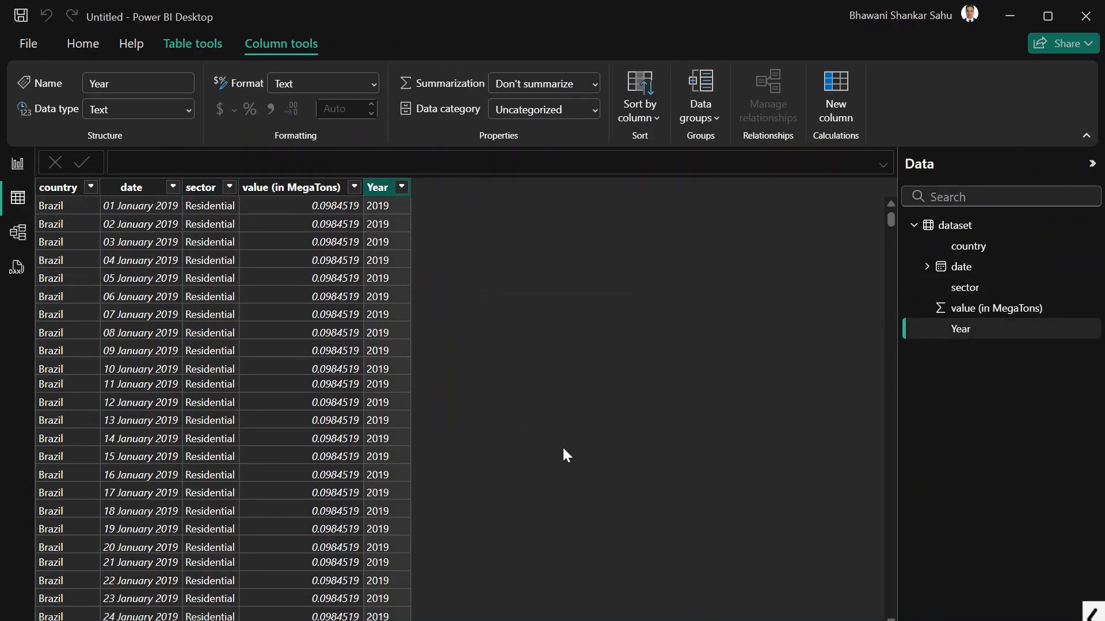
pyautogui.click(18, 163)
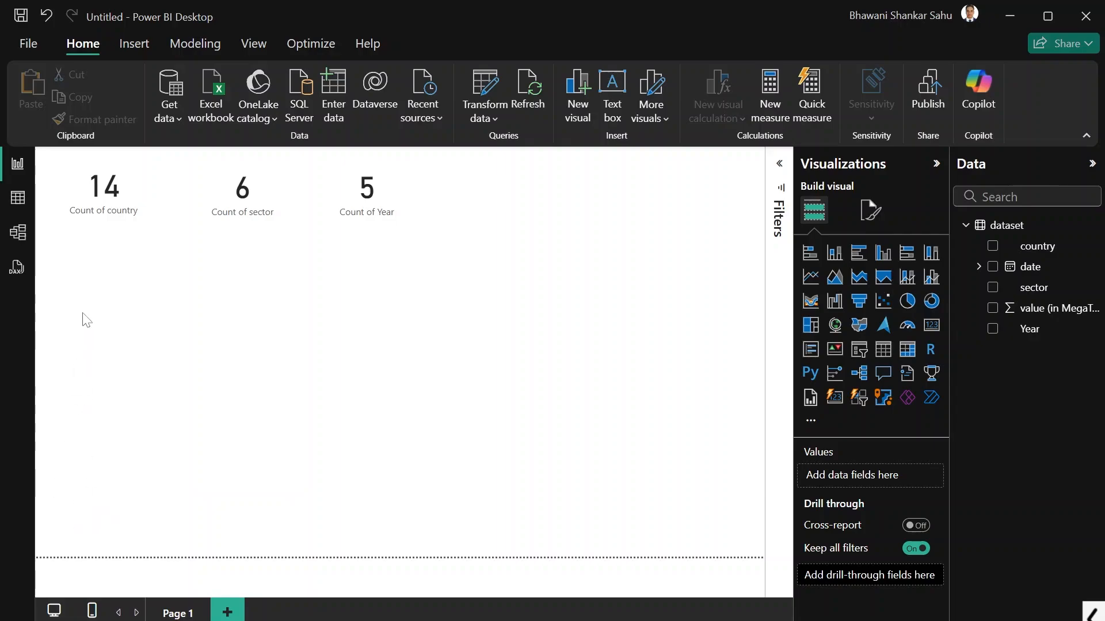
# - Add a stacked column chart of Sum of value (in MegaTons) by sector below the cards and enlarge it
pyautogui.click(834, 253)
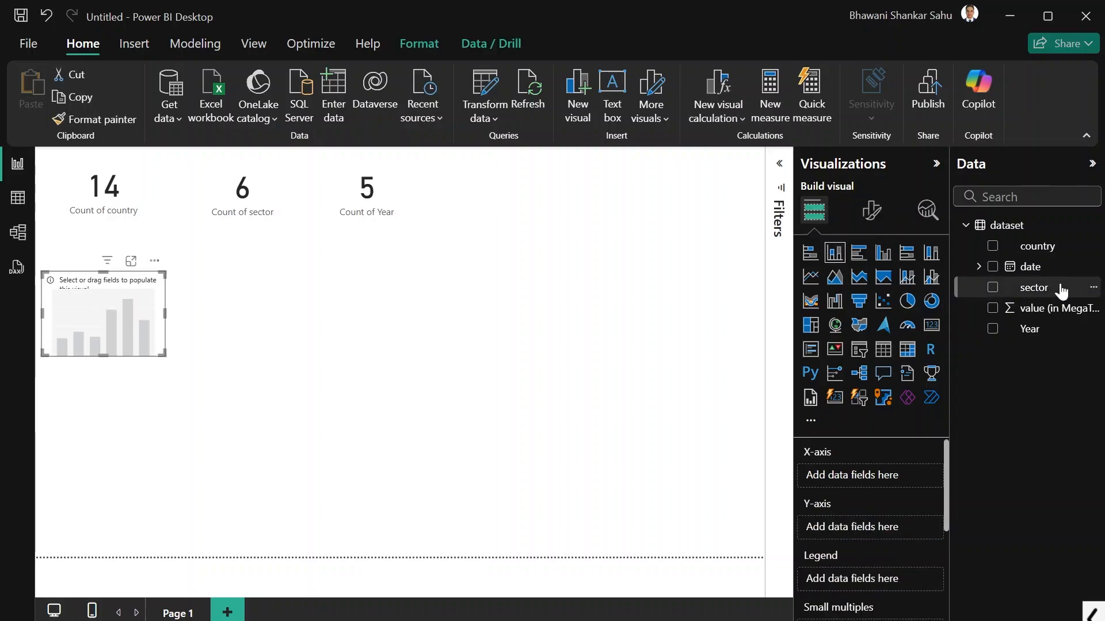
pyautogui.moveTo(1062, 292); pyautogui.dragTo(895, 481)
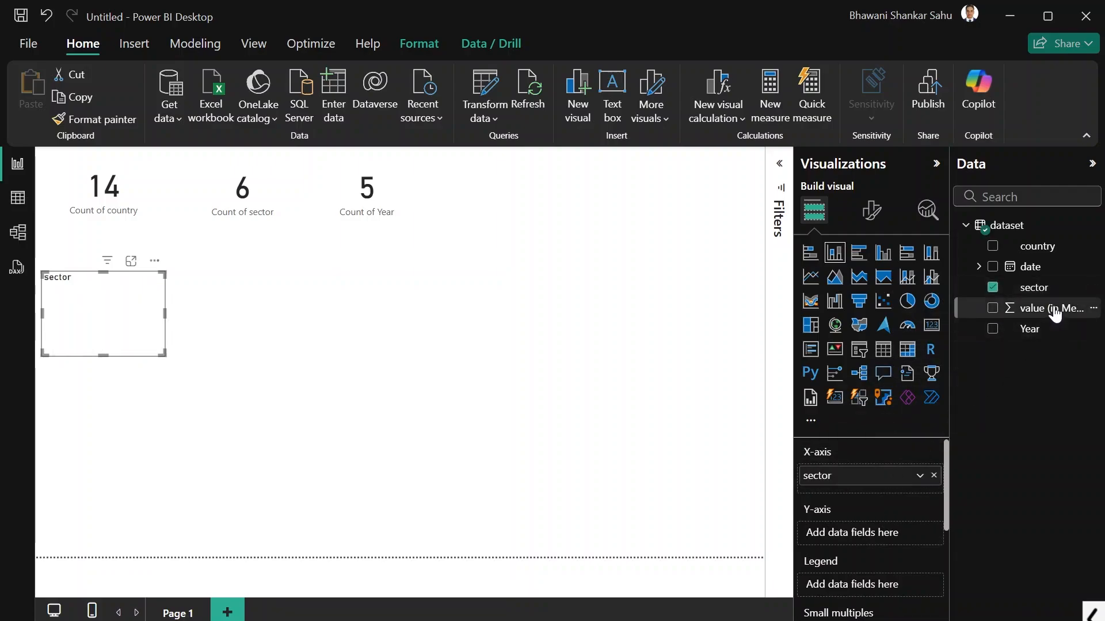
pyautogui.moveTo(1055, 312); pyautogui.dragTo(892, 533)
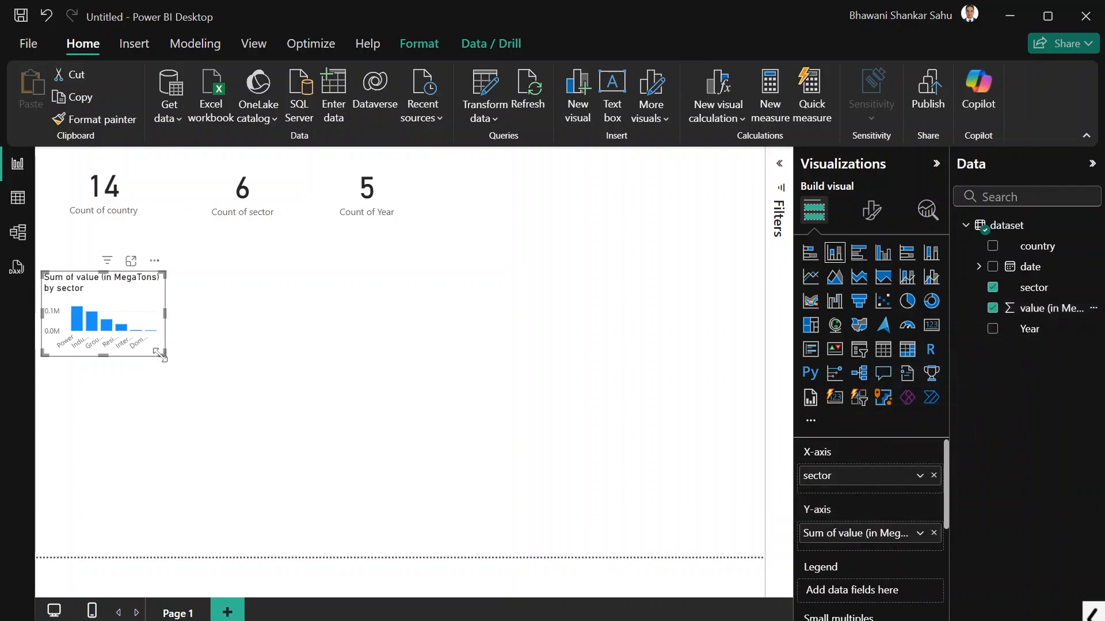
pyautogui.moveTo(160, 355); pyautogui.dragTo(344, 479)
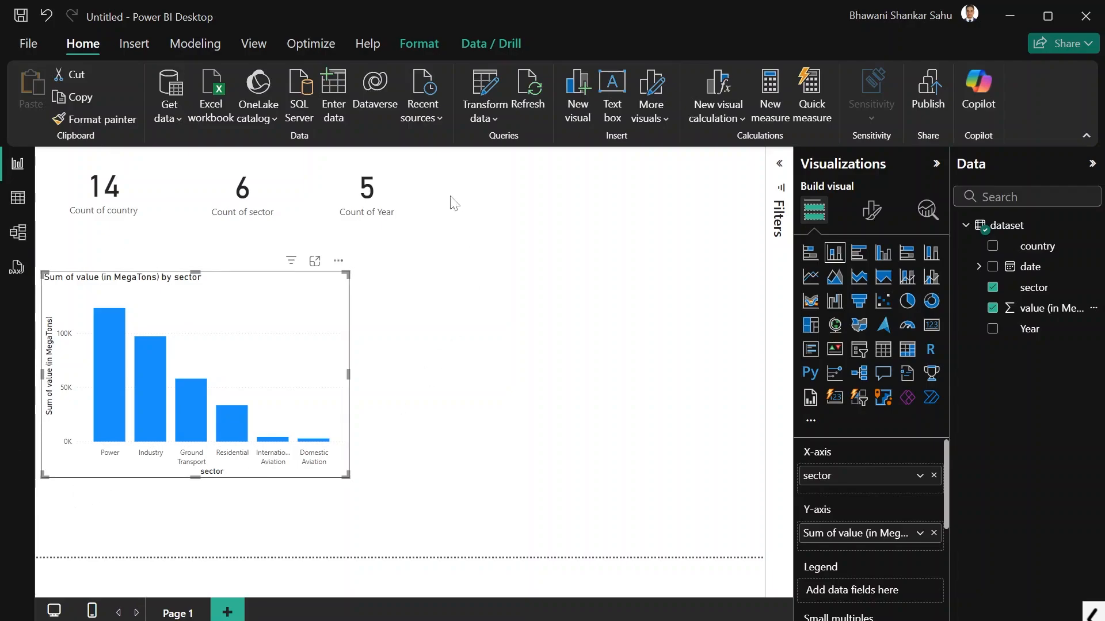
pyautogui.moveTo(136, 446)
pyautogui.moveTo(112, 420)
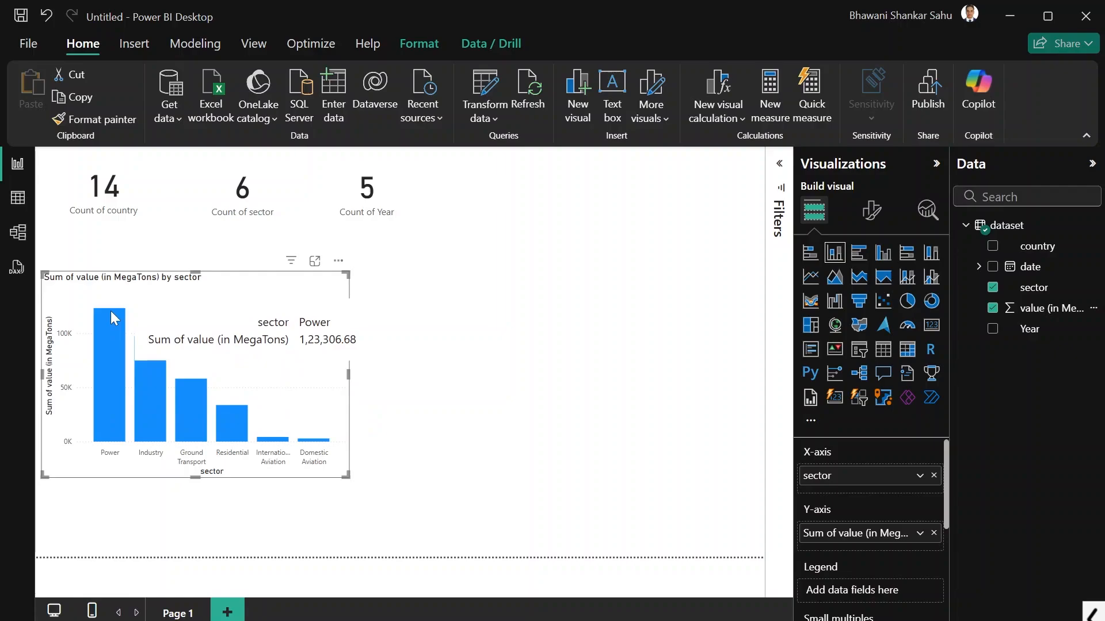
pyautogui.click(434, 409)
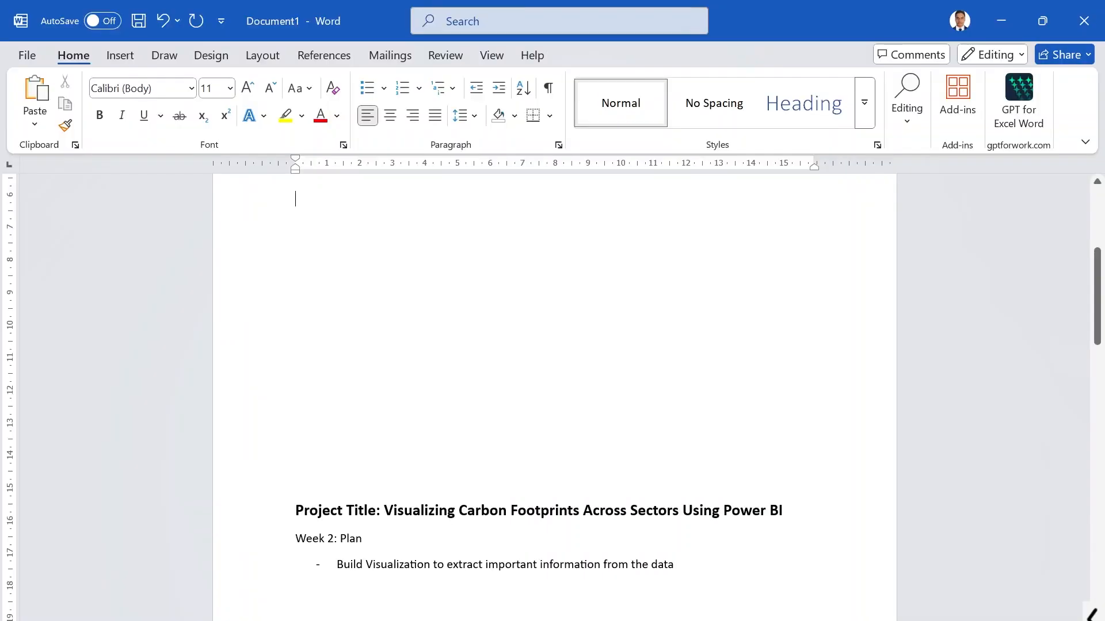
# - Read the Week 1 and Week 2 plans in the Word project document and switch back to Power BI Desktop
pyautogui.scroll(-5, 554, 397)
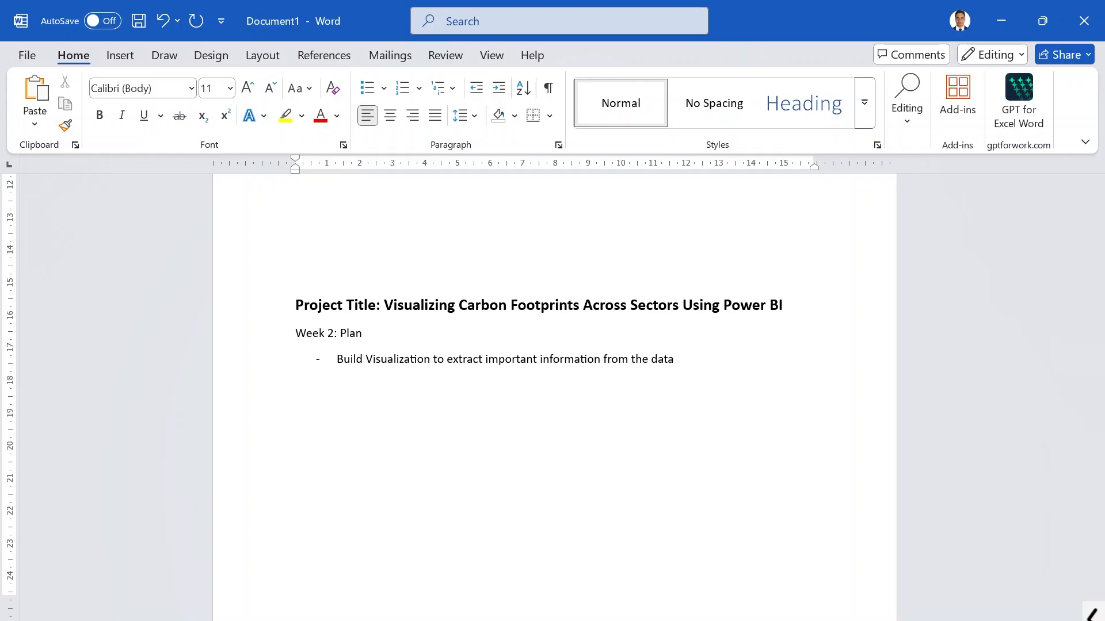
pyautogui.scroll(10, 1091, 615)
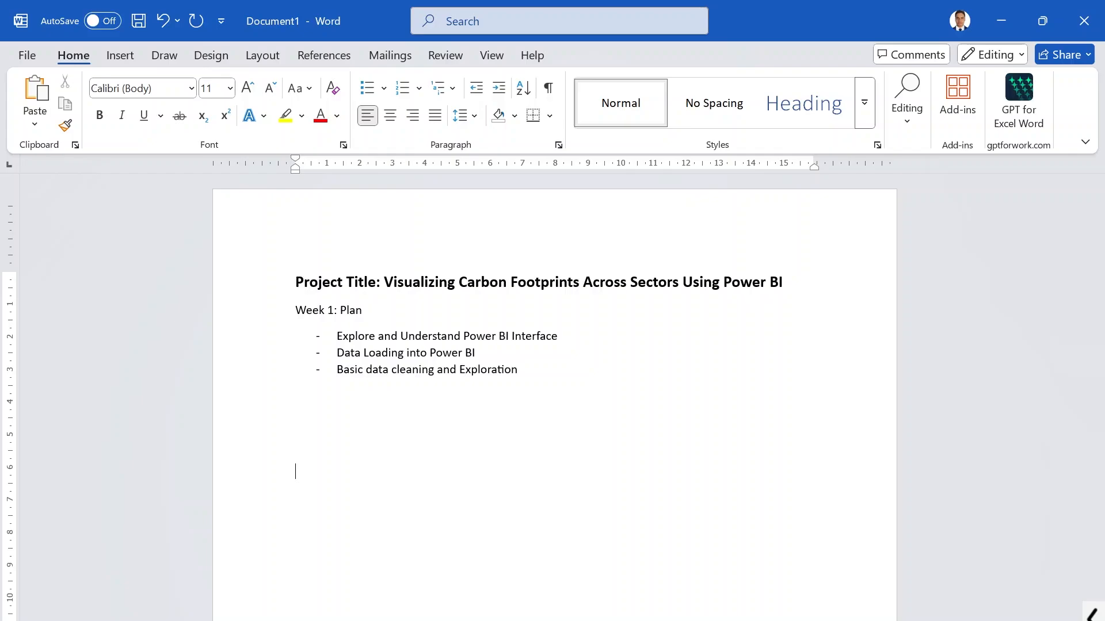
pyautogui.scroll(-15, 552, 402)
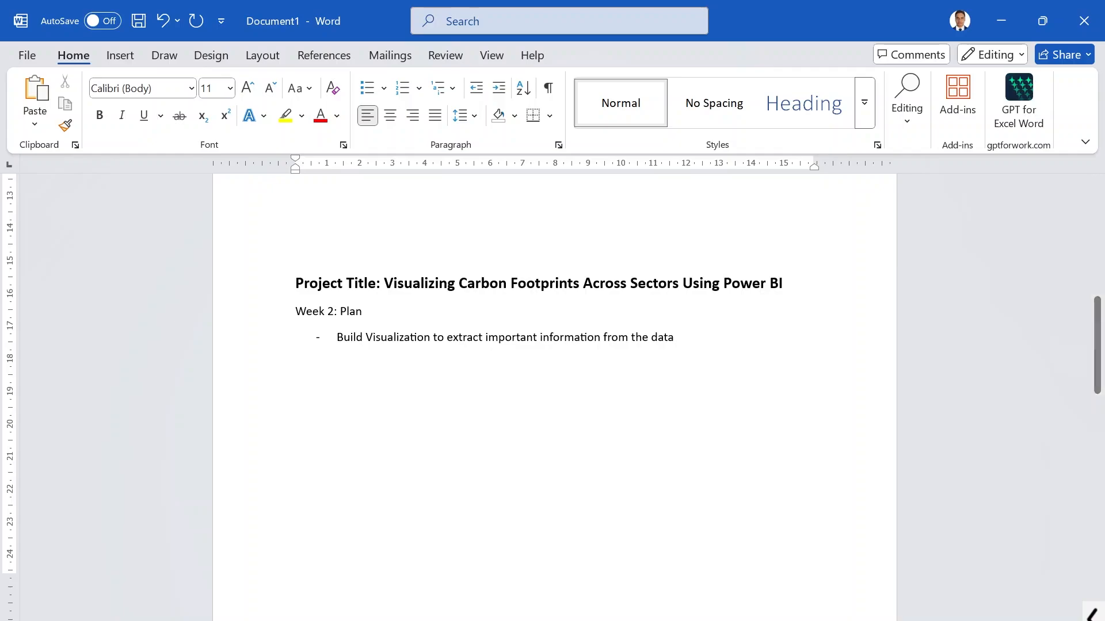
pyautogui.click(759, 578)
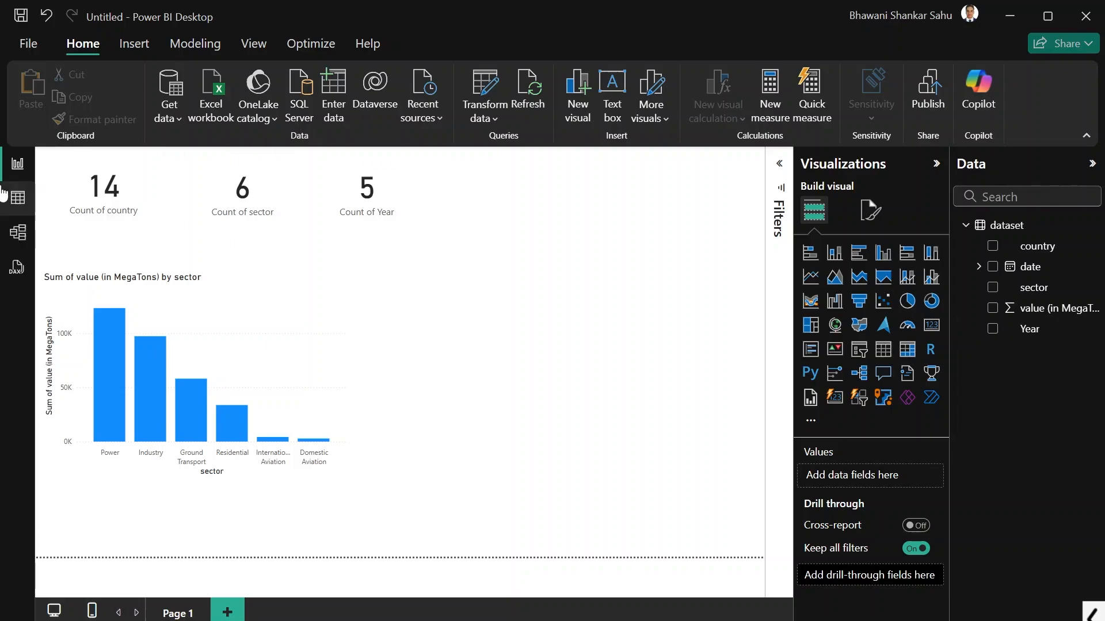
# - Look over the dataset in Table view and inspect the emission values of the bars in the sector column chart
pyautogui.click(23, 211)
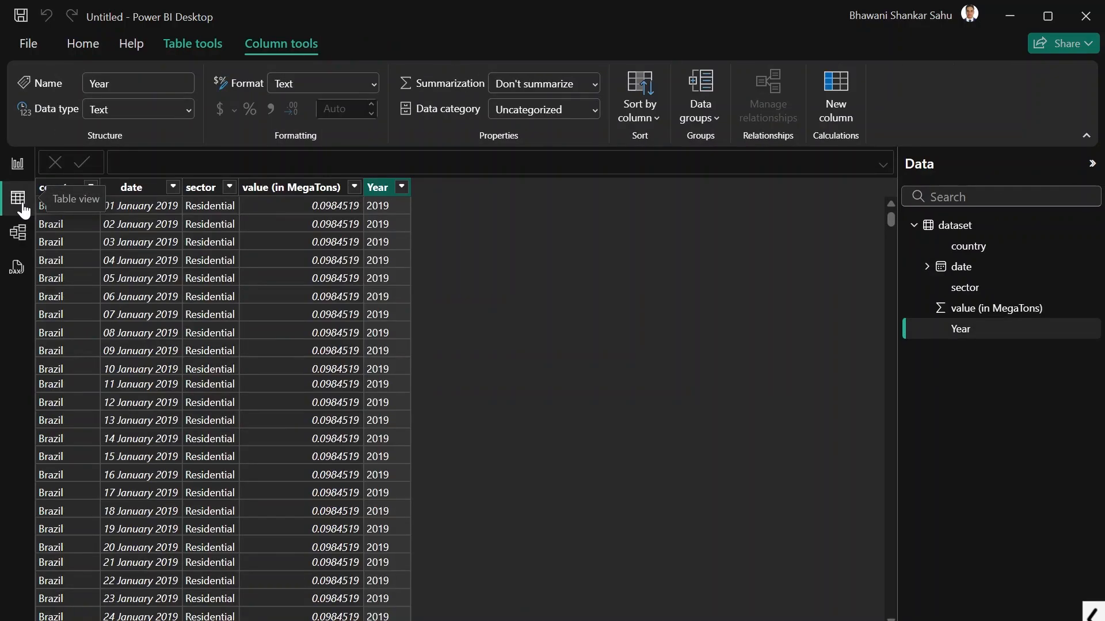
pyautogui.click(18, 165)
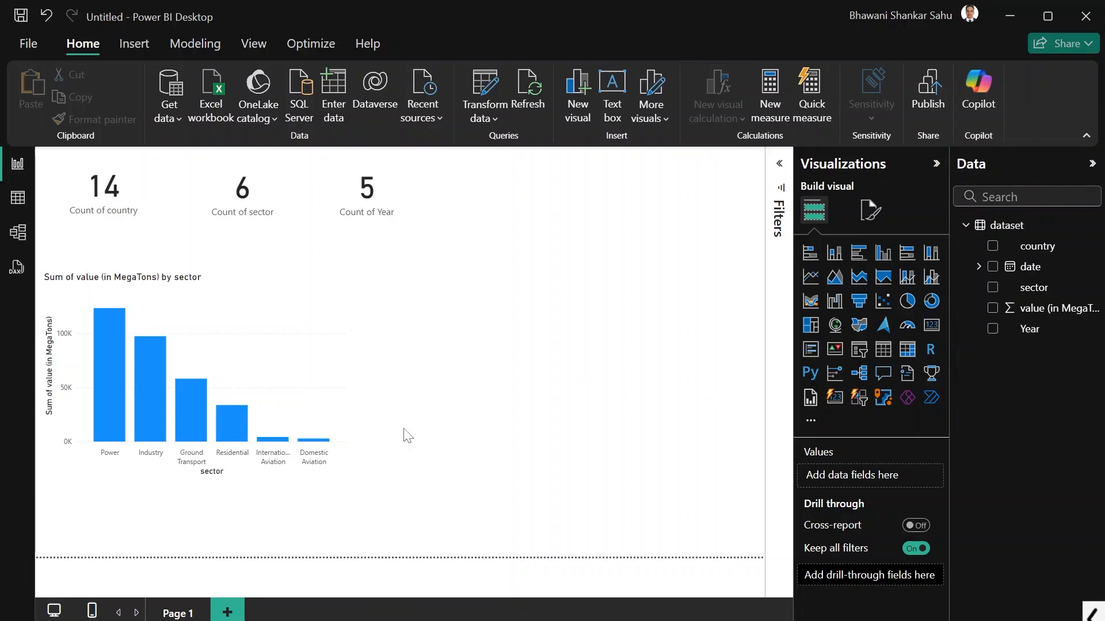
pyautogui.click(307, 369)
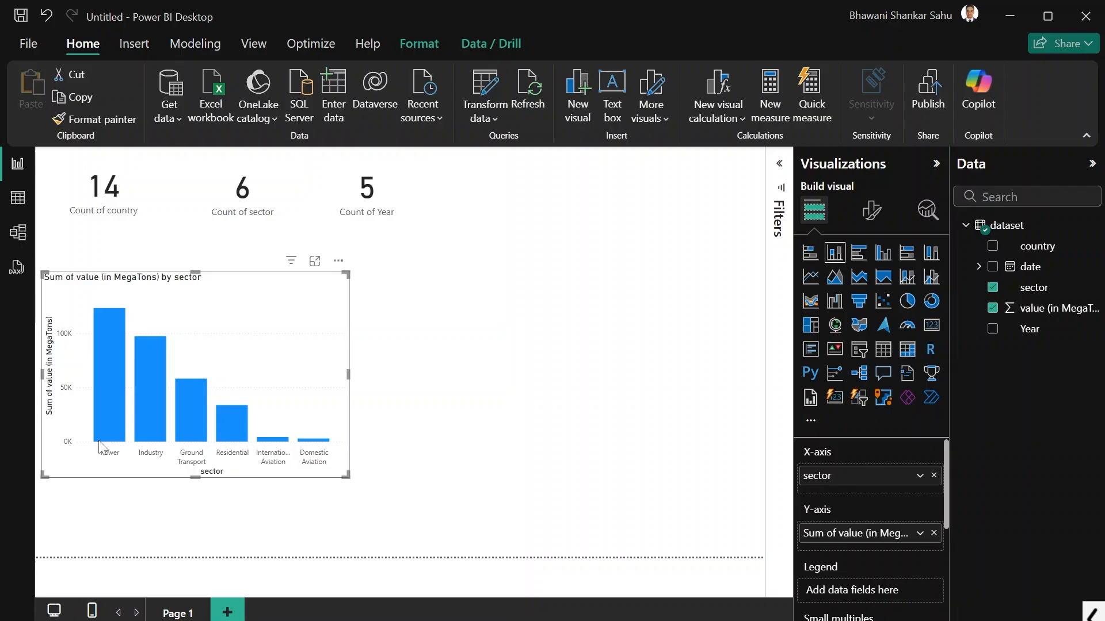
pyautogui.moveTo(99, 446)
pyautogui.moveTo(115, 406)
pyautogui.moveTo(229, 428)
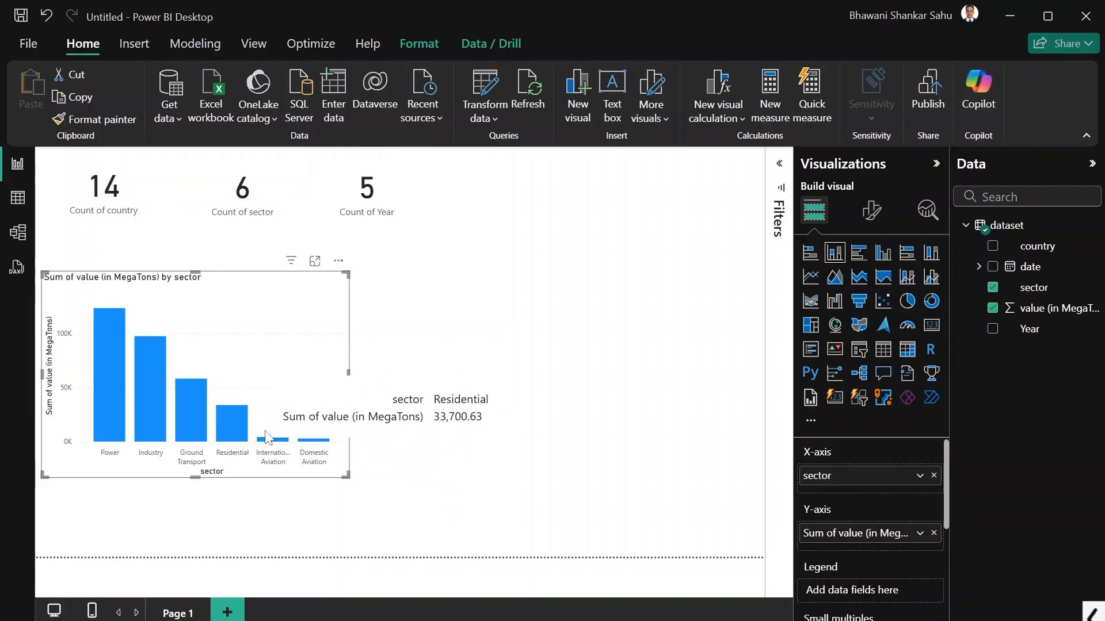
pyautogui.click(427, 454)
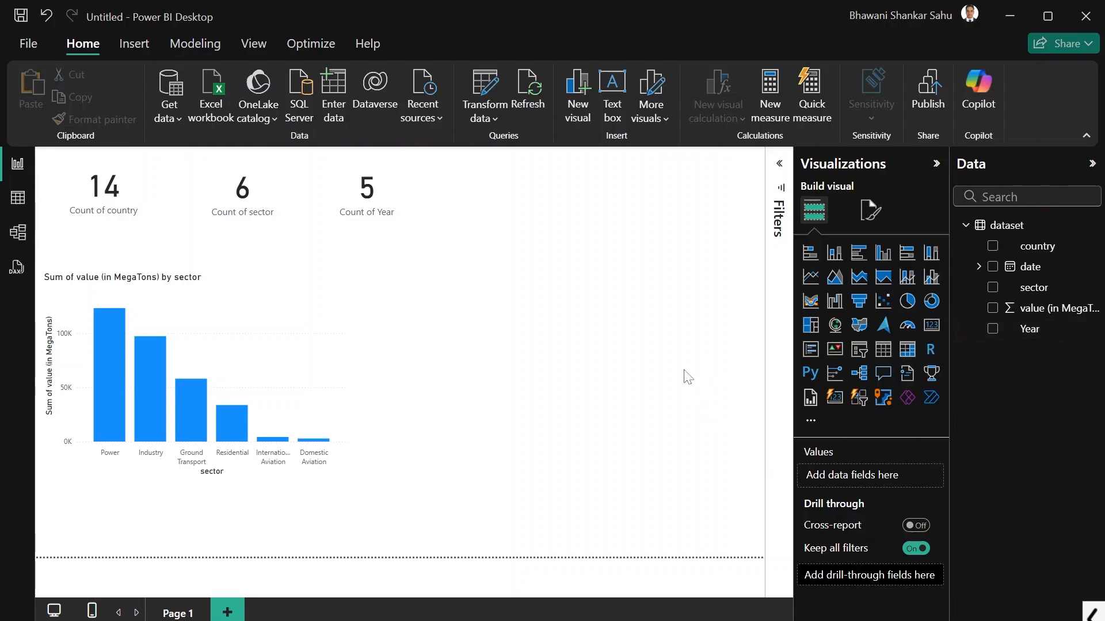
# - Add a line chart beside the sector chart with Year on the X-axis and Sum of value (in MegaTons) on the Y-axis
pyautogui.click(812, 285)
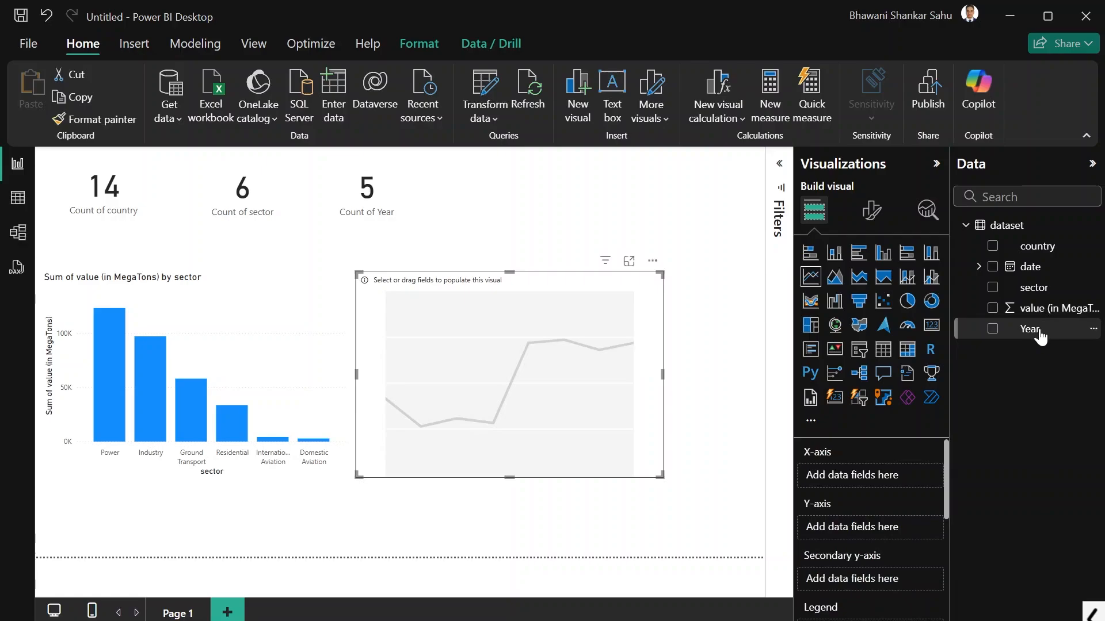
pyautogui.moveTo(1038, 332); pyautogui.dragTo(877, 484)
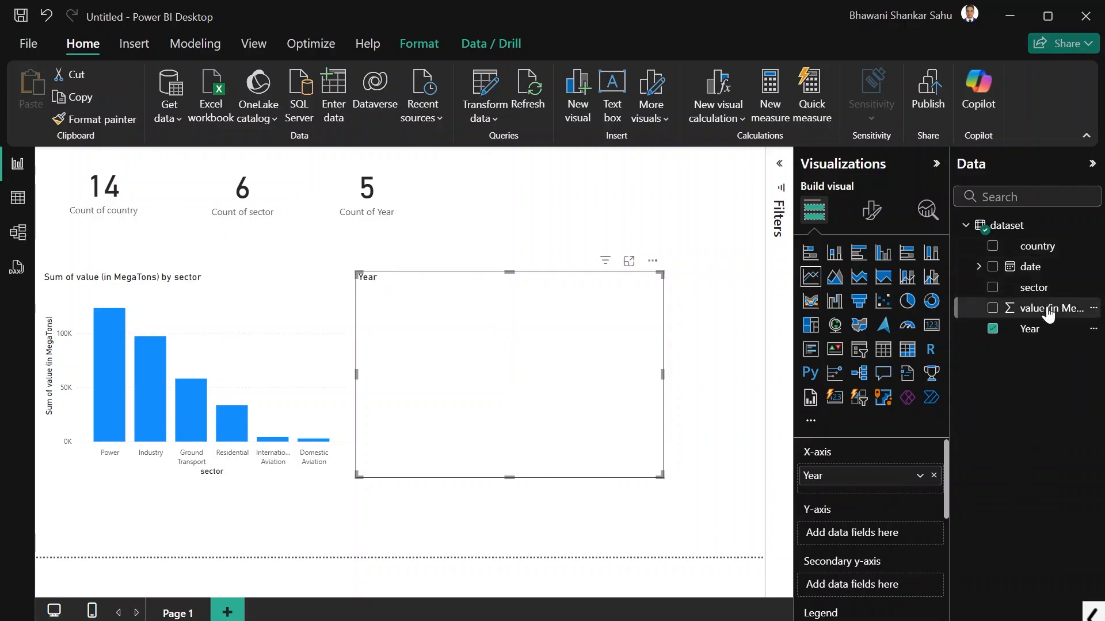
pyautogui.moveTo(1047, 309); pyautogui.dragTo(889, 535)
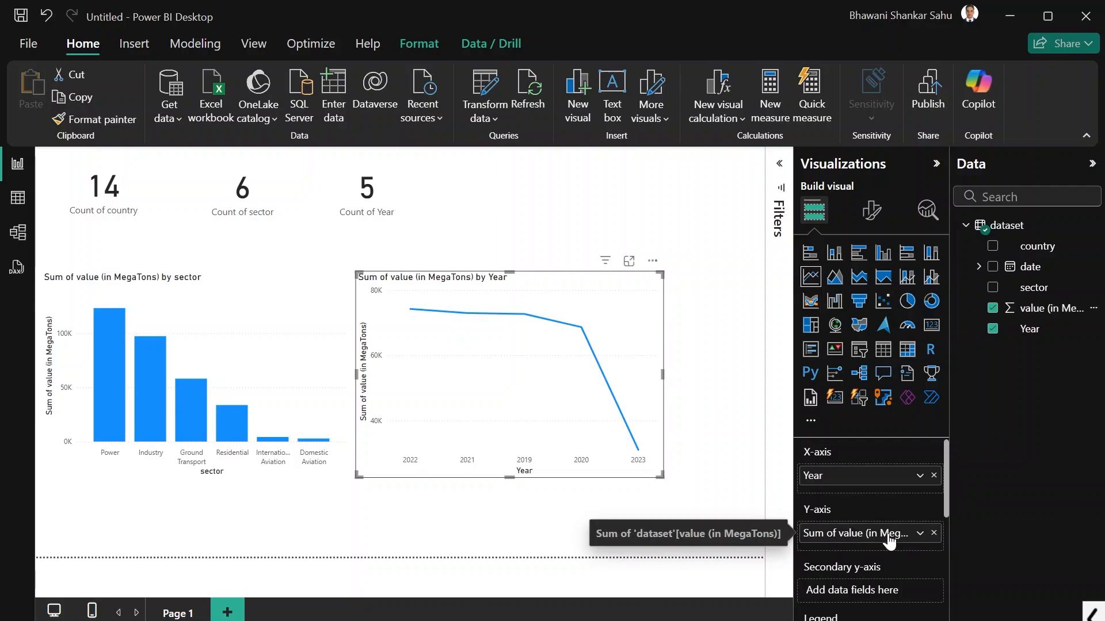
# - Sort the line chart's axis by Year in ascending order
pyautogui.click(654, 261)
pyautogui.moveTo(764, 366)
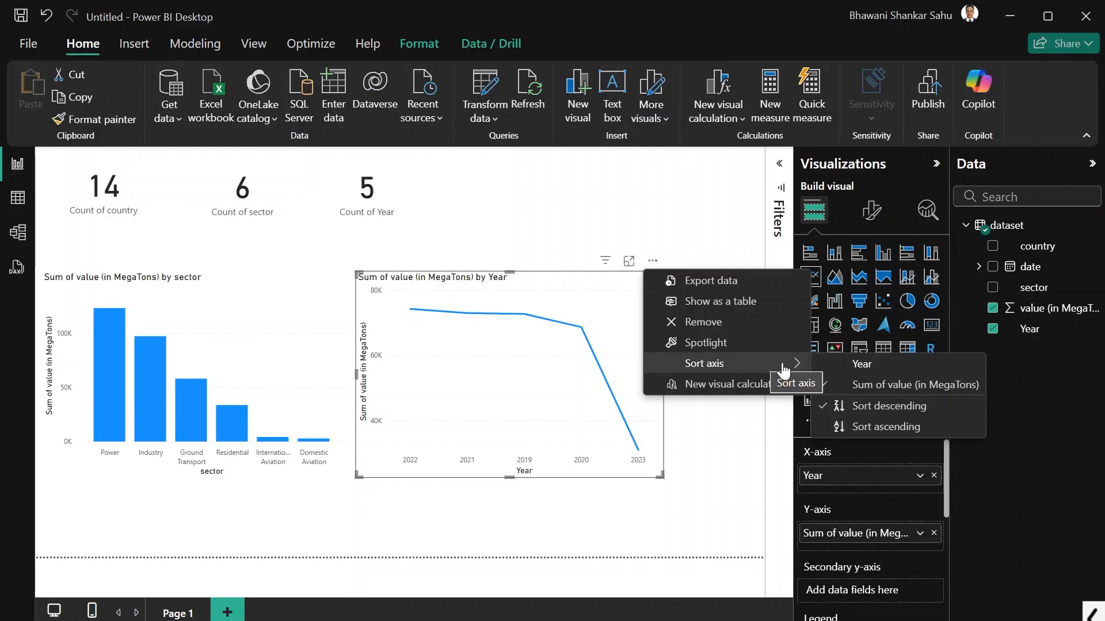
pyautogui.click(891, 377)
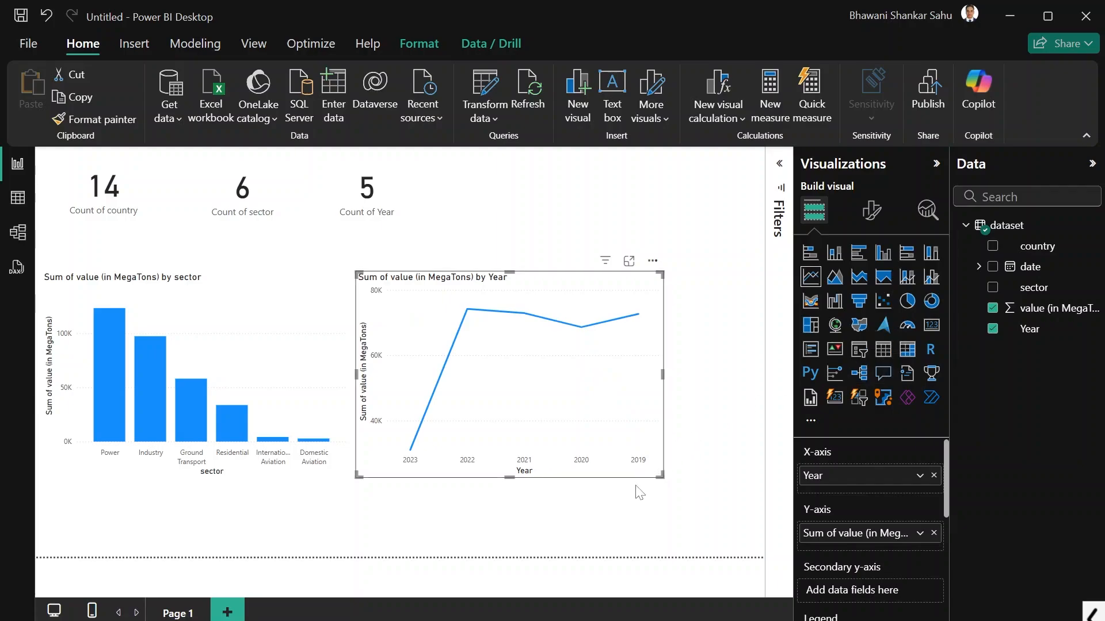
pyautogui.click(653, 261)
pyautogui.moveTo(754, 366)
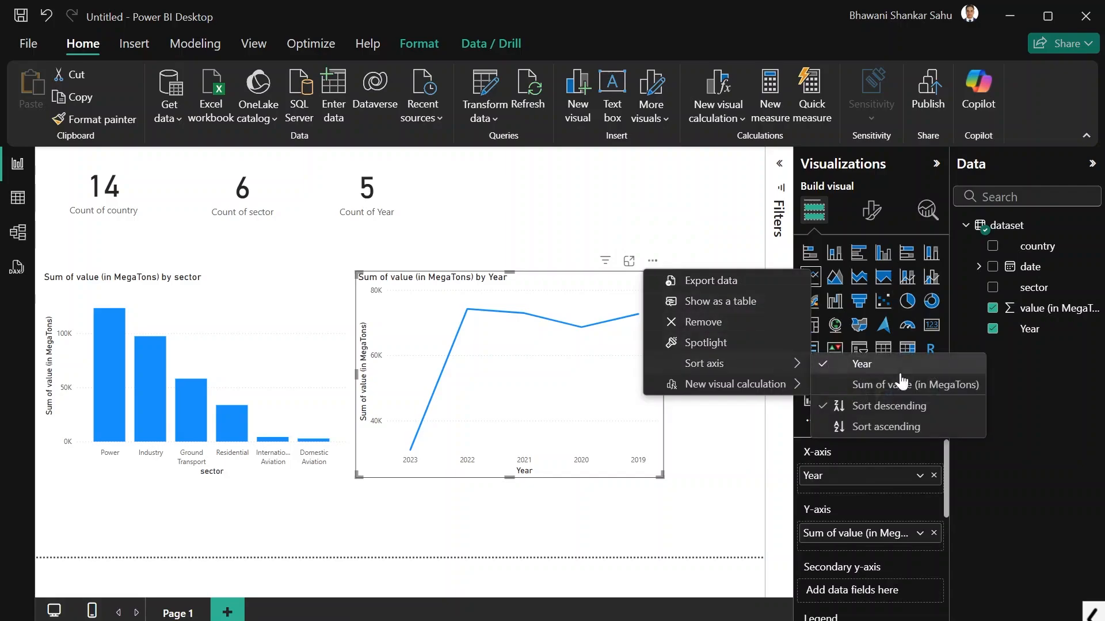
pyautogui.click(900, 427)
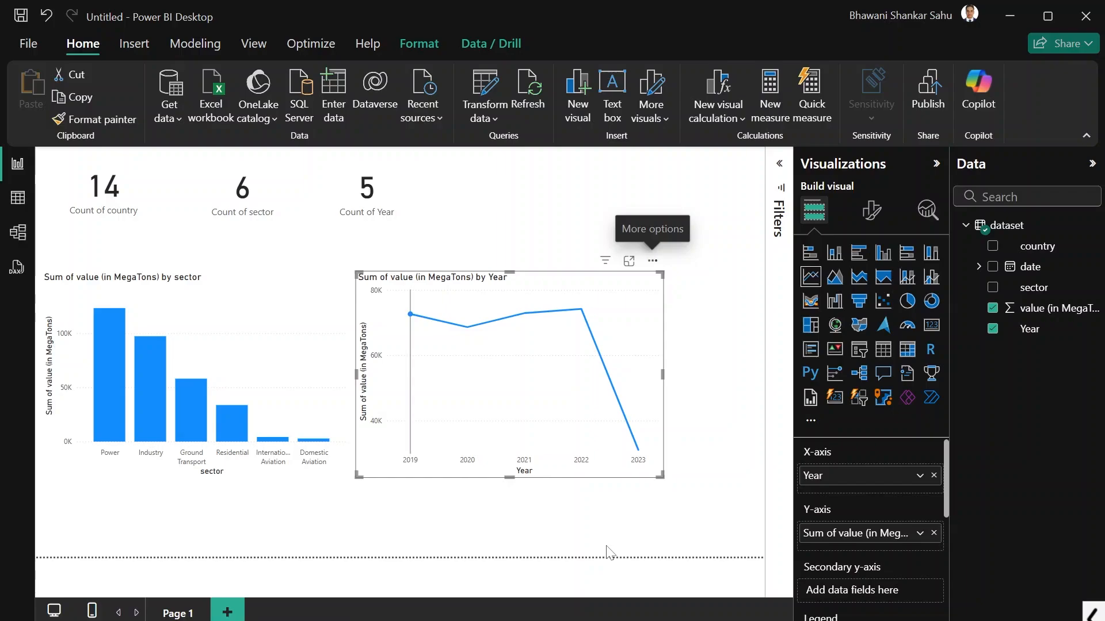
pyautogui.click(1090, 613)
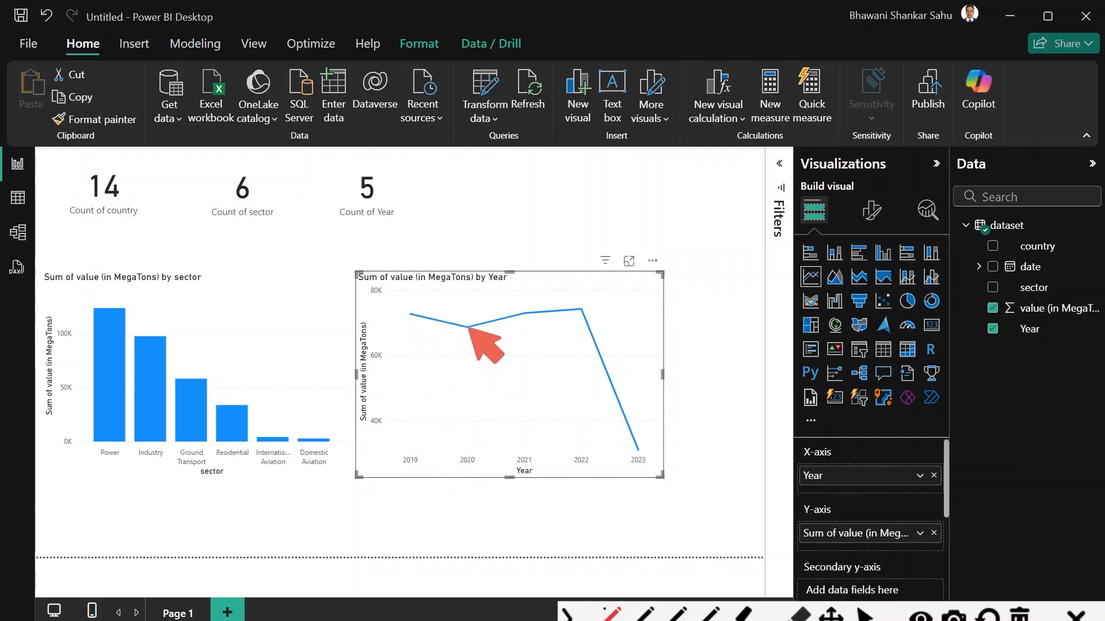
pyautogui.moveTo(467, 328); pyautogui.dragTo(569, 301)
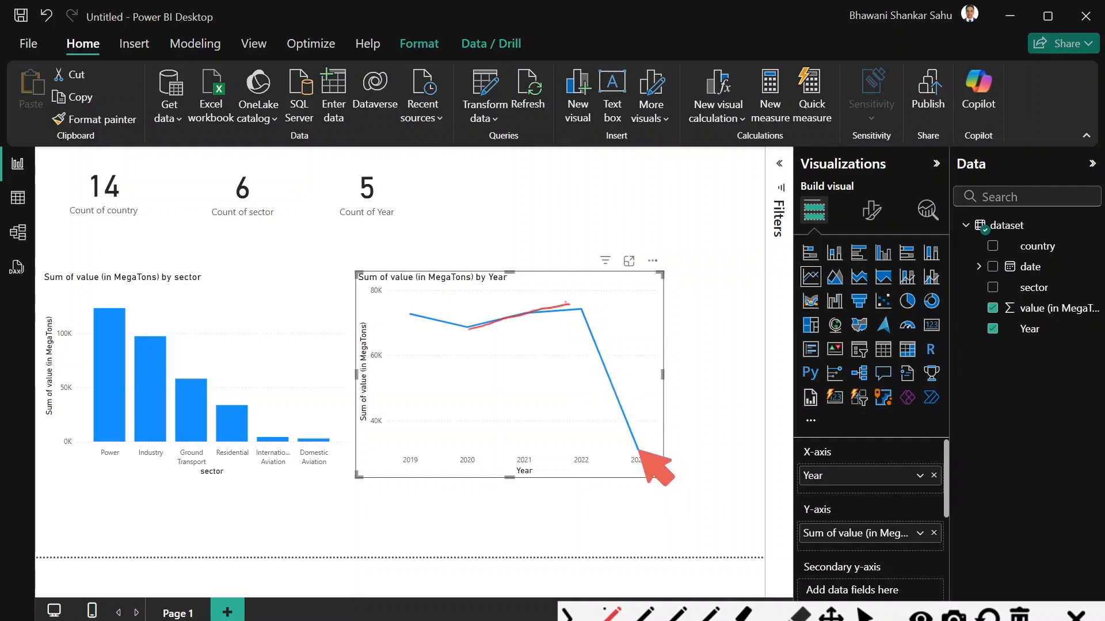
pyautogui.moveTo(646, 451)
pyautogui.mouseDown()
pyautogui.moveTo(628, 461)
pyautogui.moveTo(648, 449)
pyautogui.mouseUp()
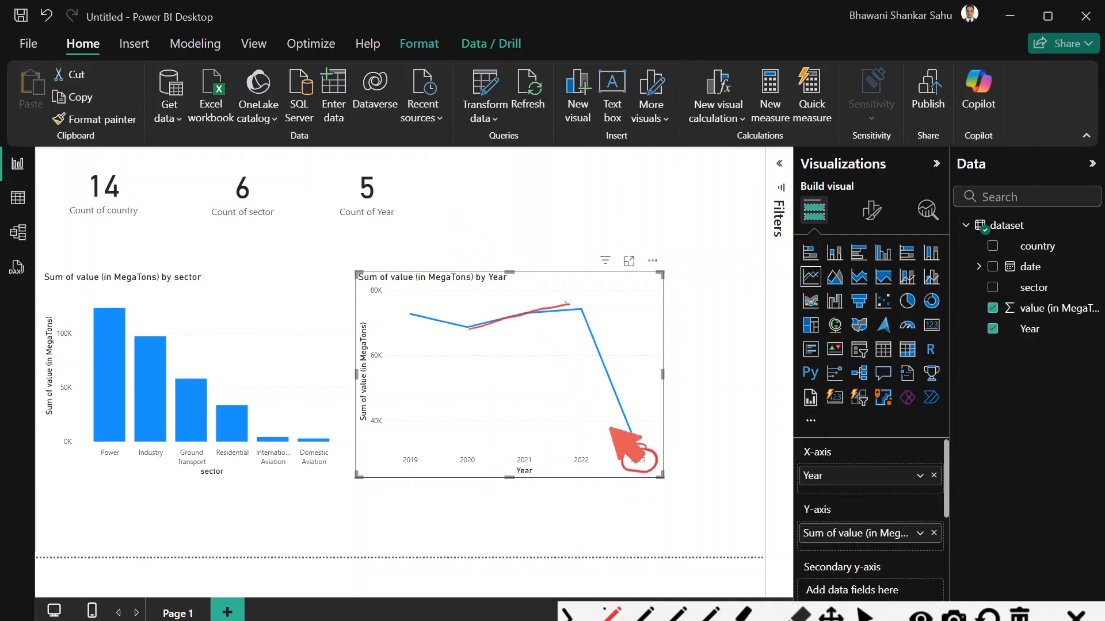
pyautogui.click(1019, 617)
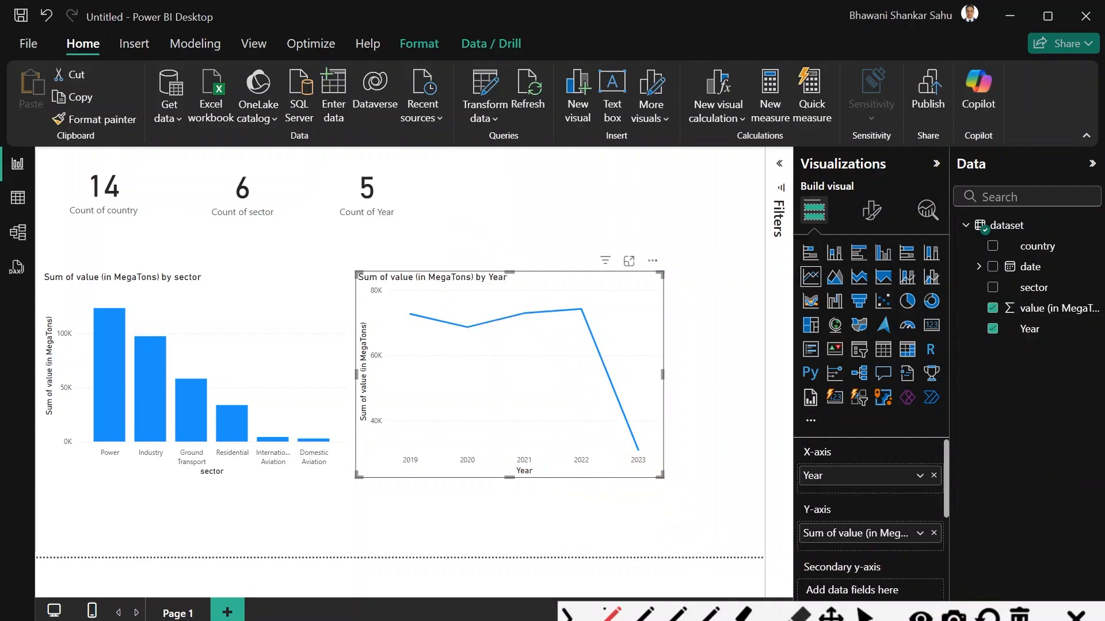
# - Move the yearly emissions line chart up beside the count cards, clearing space beneath it, and deselect it
pyautogui.press('Right')
pyautogui.press('Right')
pyautogui.press('Right')
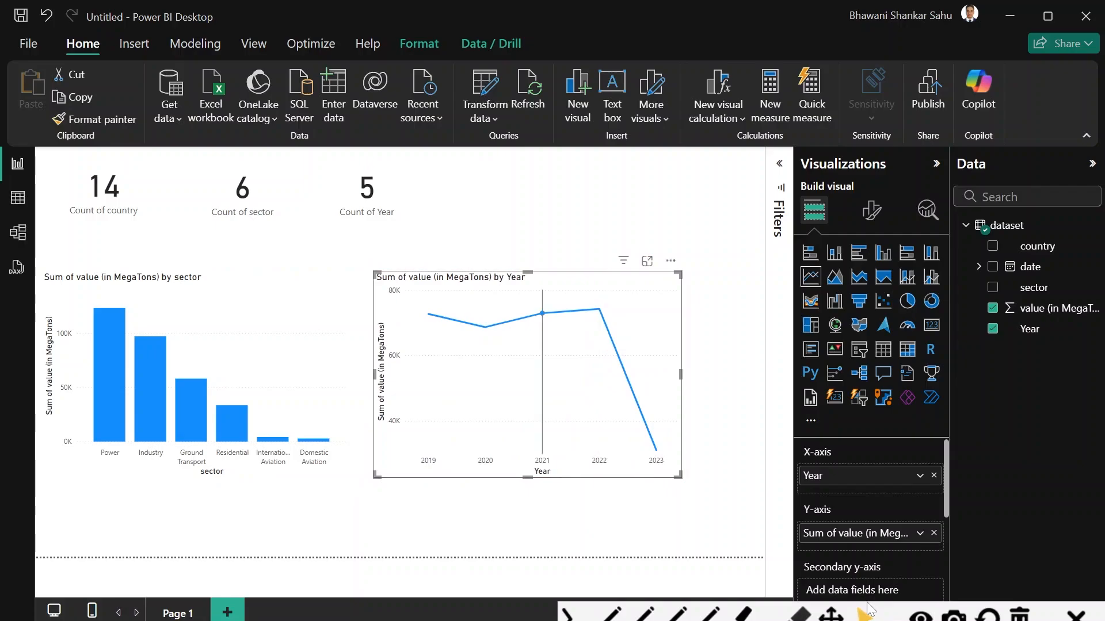
pyautogui.press('Right')
pyautogui.press('Right')
pyautogui.press('Right')
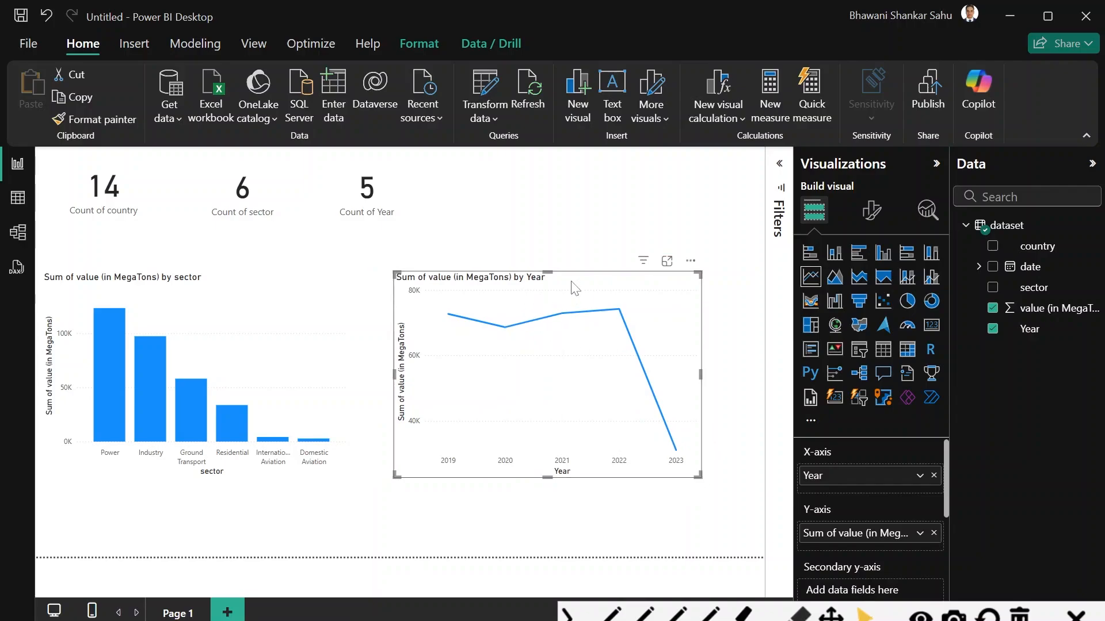
pyautogui.moveTo(579, 285); pyautogui.dragTo(621, 191)
pyautogui.click(605, 476)
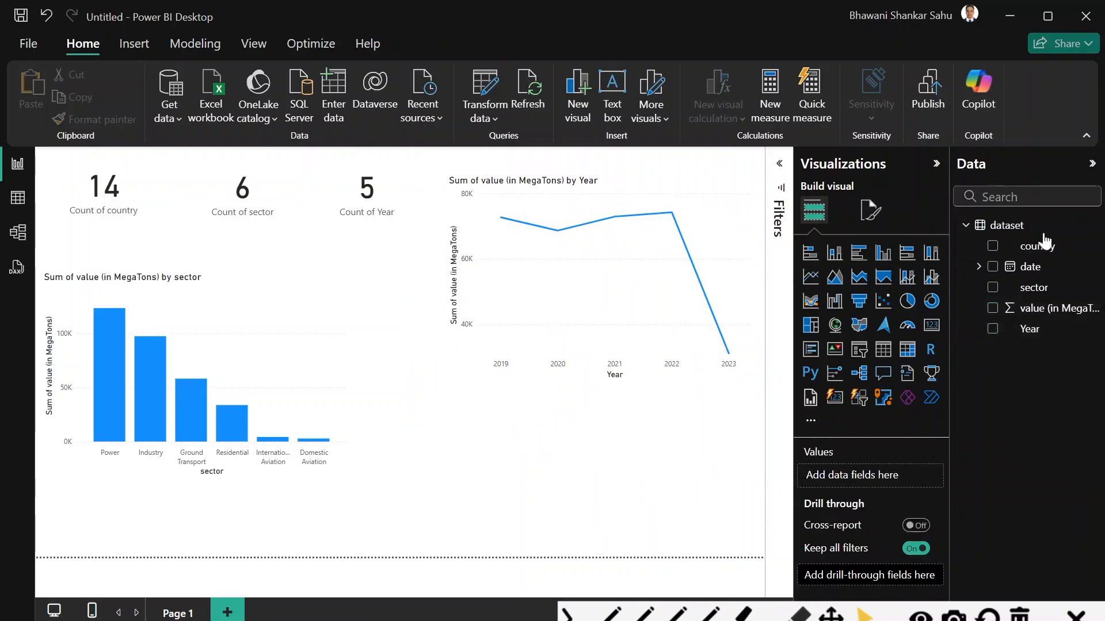
# - Add a taller line chart below the yearly one with the date hierarchy's Month on the X-axis and value (in MegaTons) on the Y-axis
pyautogui.click(811, 277)
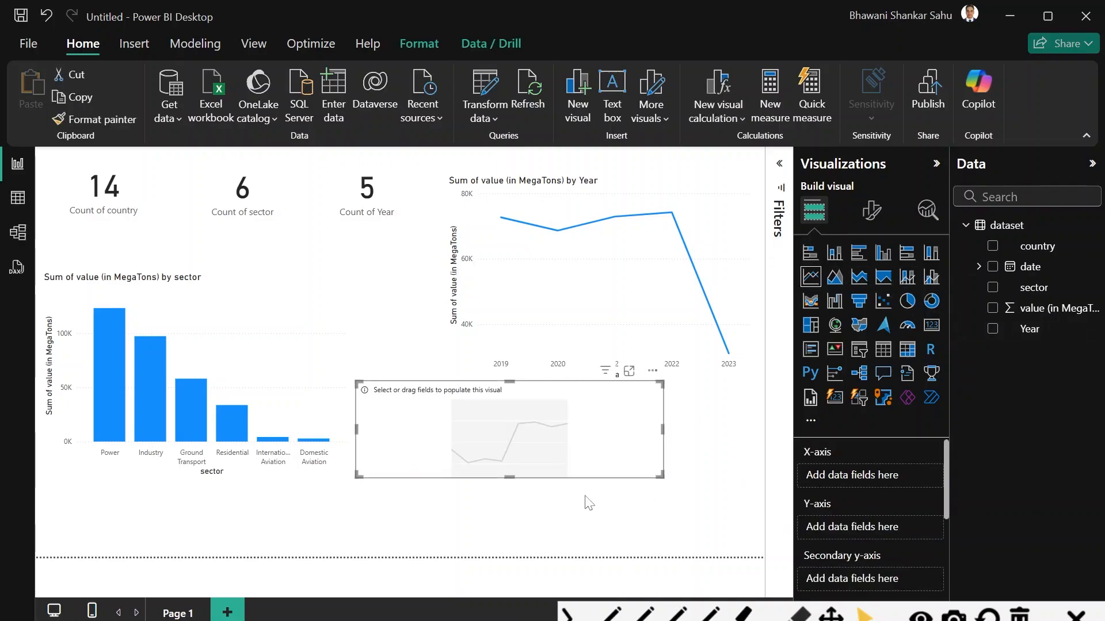
pyautogui.moveTo(509, 476); pyautogui.dragTo(520, 535)
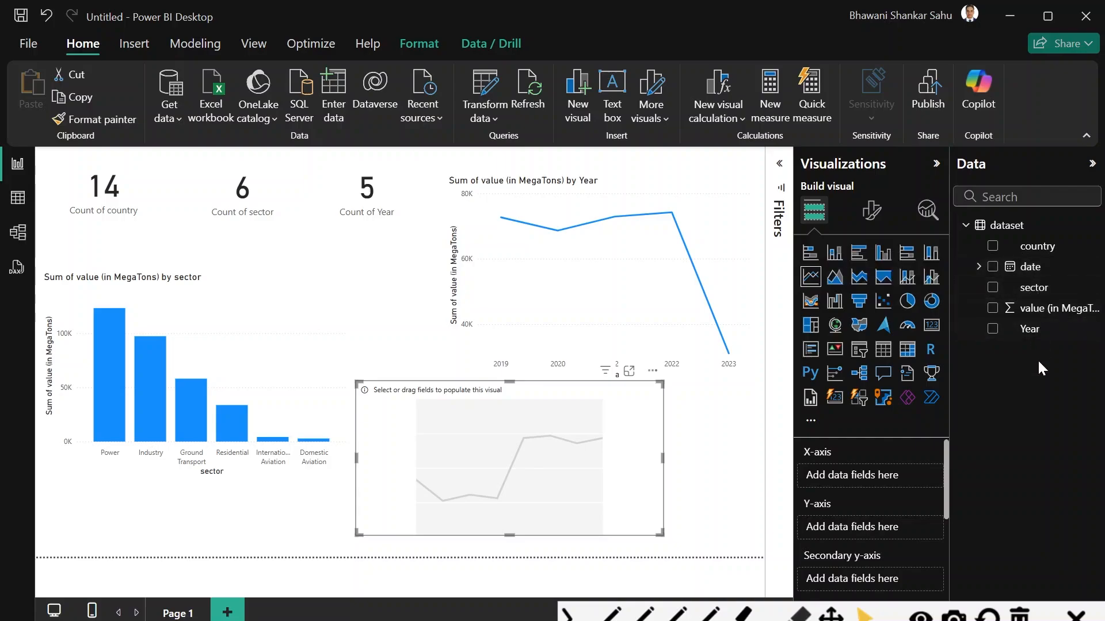
pyautogui.click(978, 267)
pyautogui.click(992, 289)
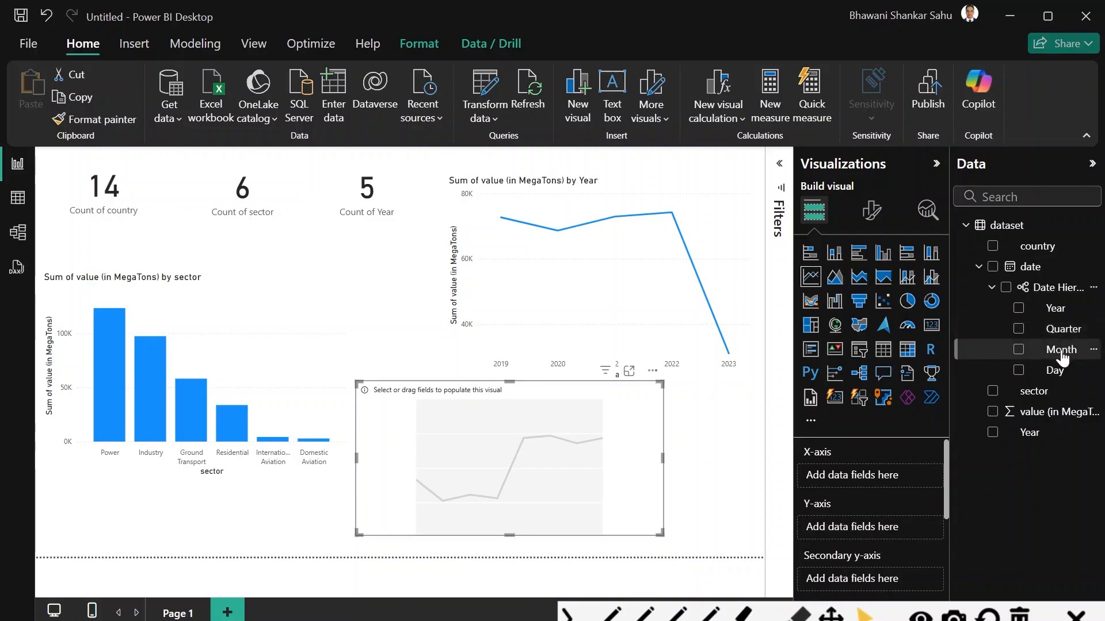
pyautogui.moveTo(1061, 357); pyautogui.dragTo(845, 475)
pyautogui.moveTo(1073, 424); pyautogui.dragTo(909, 550)
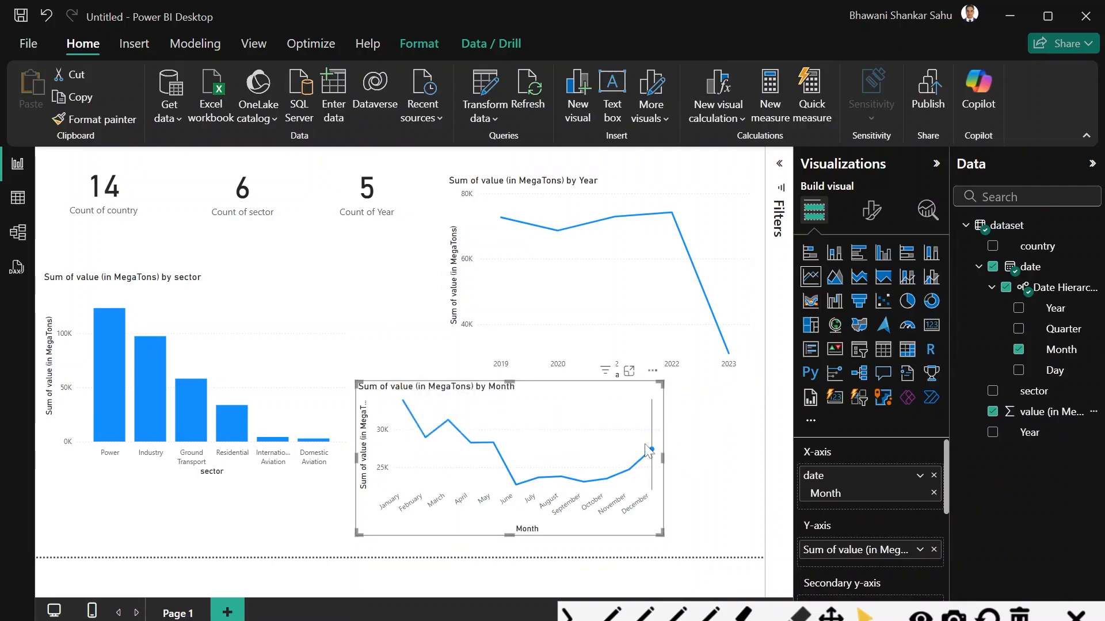
# - Add Year as a visual-level filter on the monthly line chart and restrict it to 2023
pyautogui.click(782, 192)
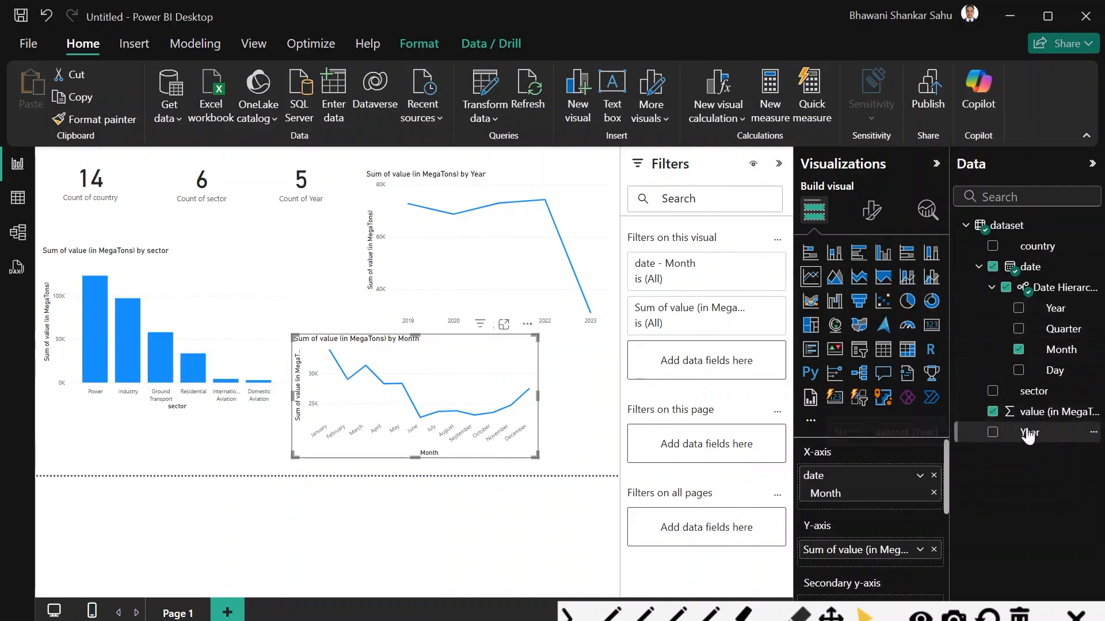
pyautogui.moveTo(1027, 436); pyautogui.dragTo(708, 367)
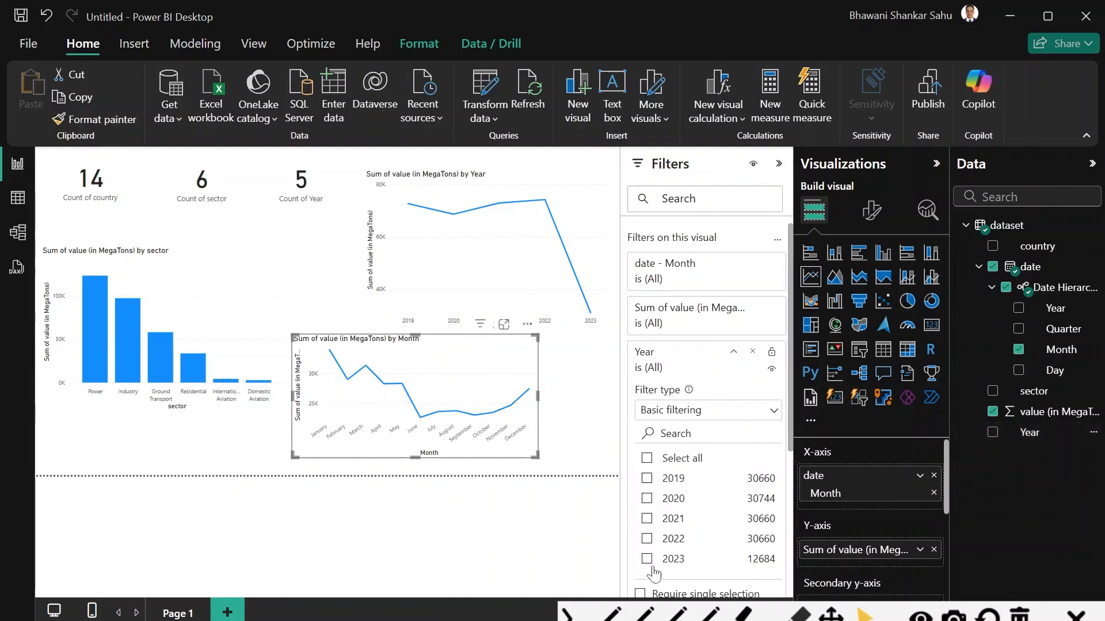
pyautogui.click(647, 559)
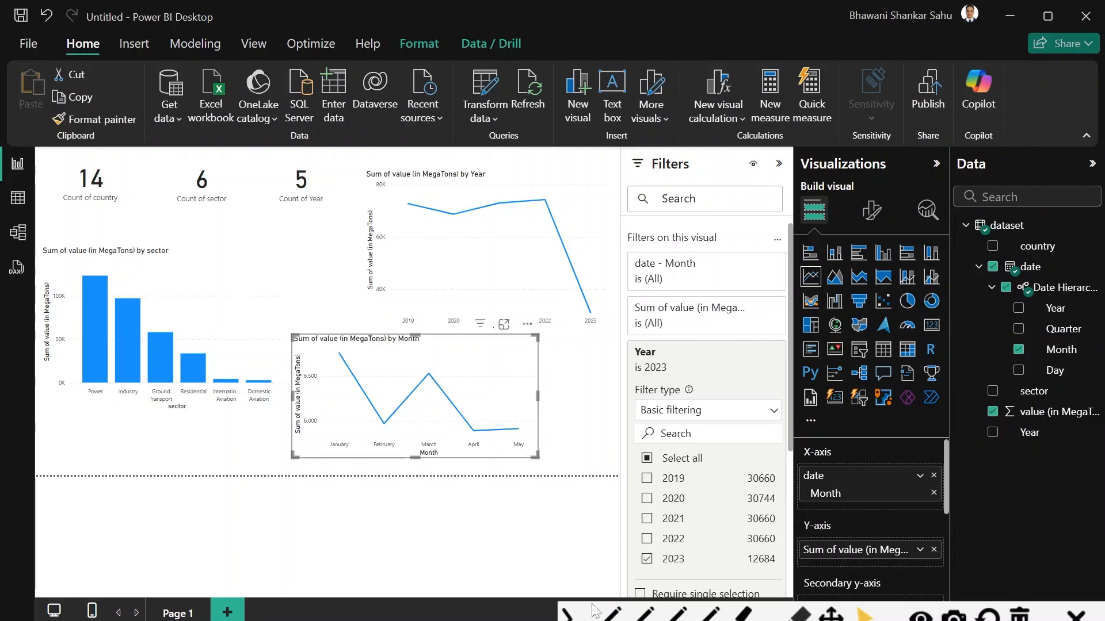
# - Draw a red pen brace under the January to May axis labels of the monthly line chart
pyautogui.click(612, 616)
pyautogui.moveTo(315, 447)
pyautogui.mouseDown()
pyautogui.moveTo(321, 457)
pyautogui.moveTo(439, 464)
pyautogui.moveTo(528, 456)
pyautogui.mouseUp()
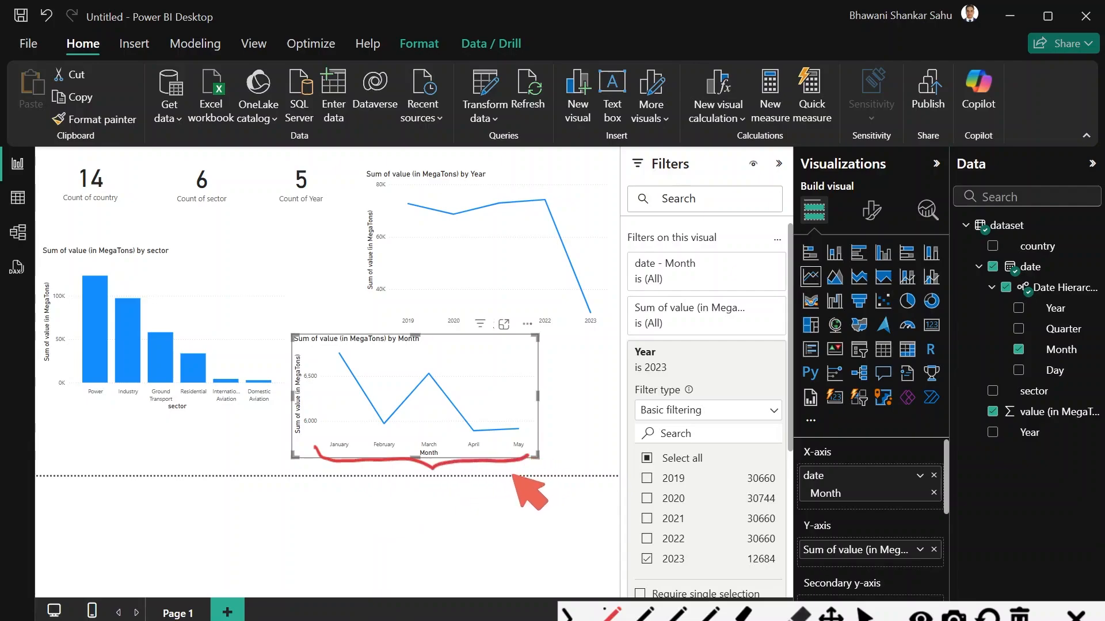
pyautogui.click(864, 614)
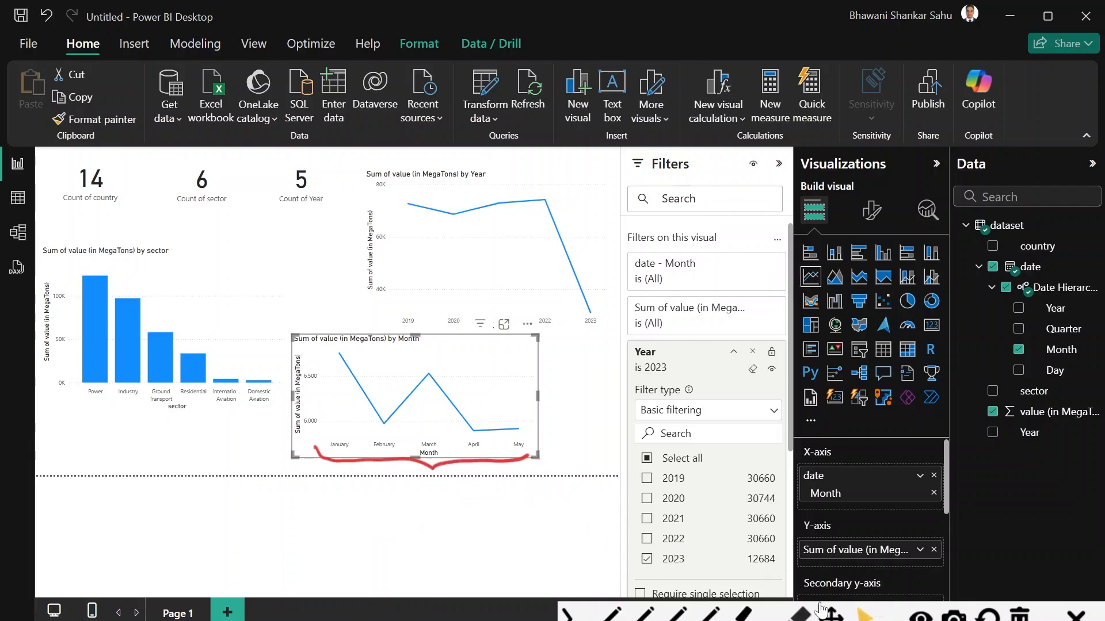
# - Switch the monthly line chart's Year filter to 2022 for comparison and back to 2023
pyautogui.click(647, 539)
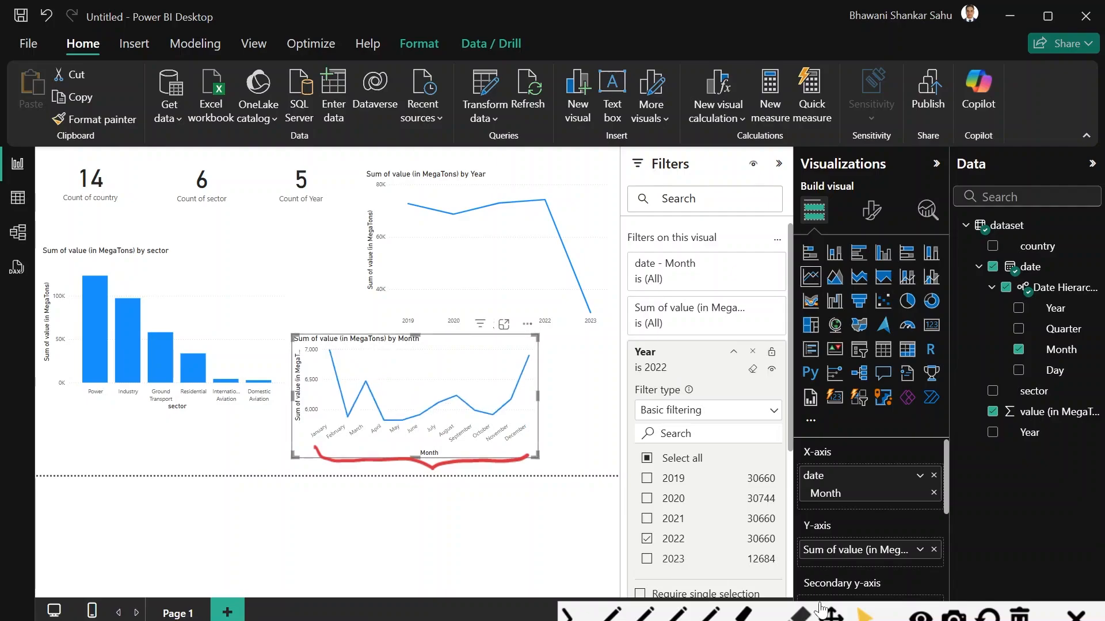
pyautogui.click(646, 559)
pyautogui.click(647, 539)
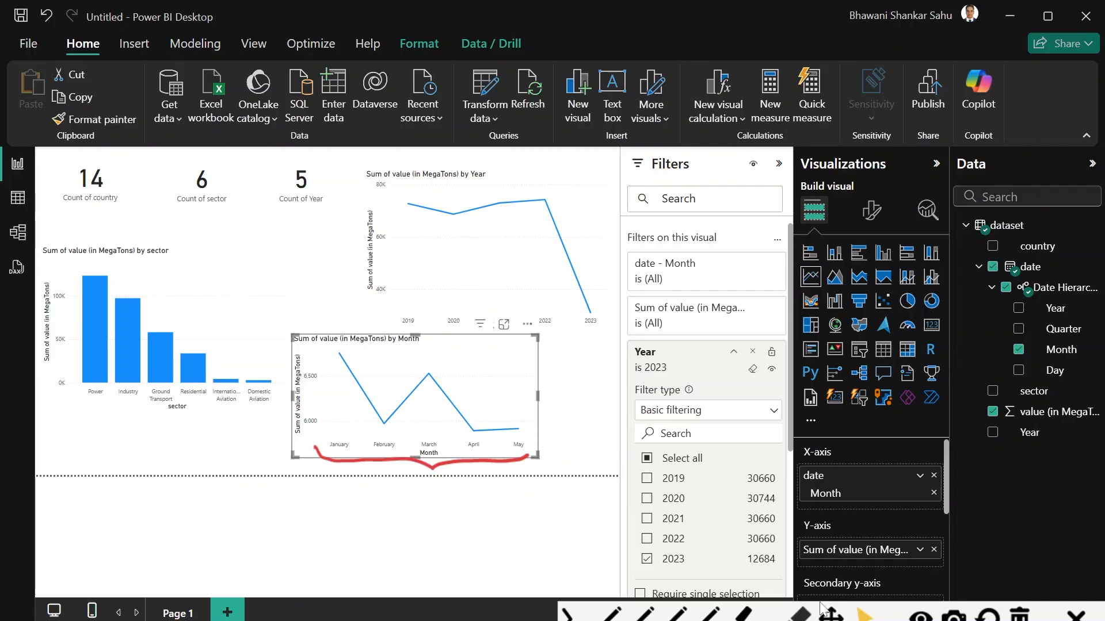
# - Erase the pen mark under the monthly chart, put the annotation tools away and collapse the Filters pane
pyautogui.hotkey('ctrl', 'z')
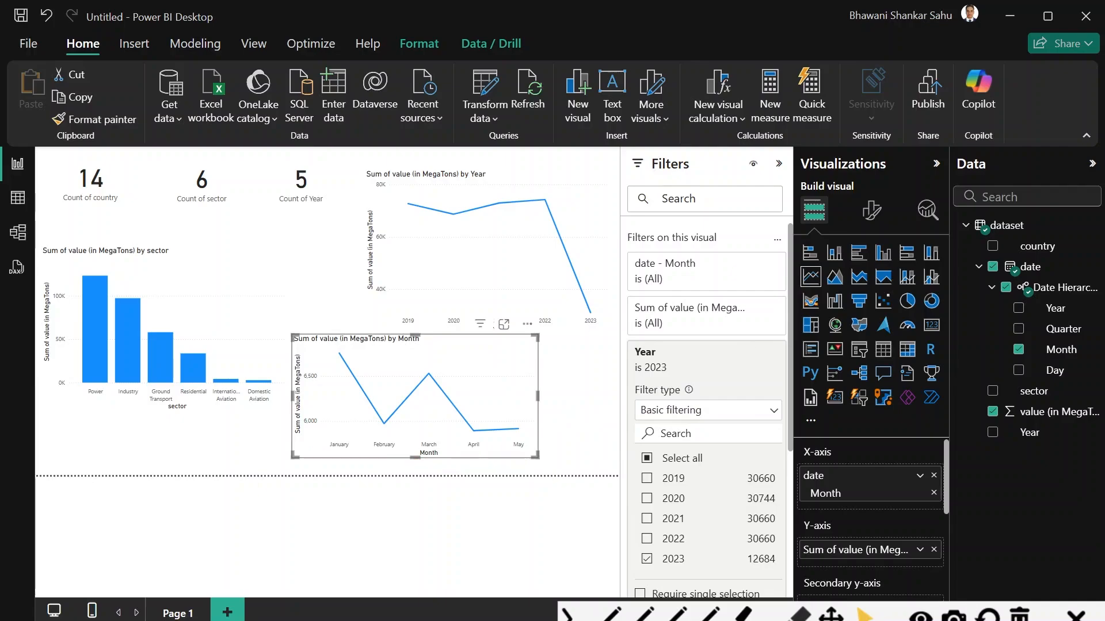
pyautogui.click(1074, 615)
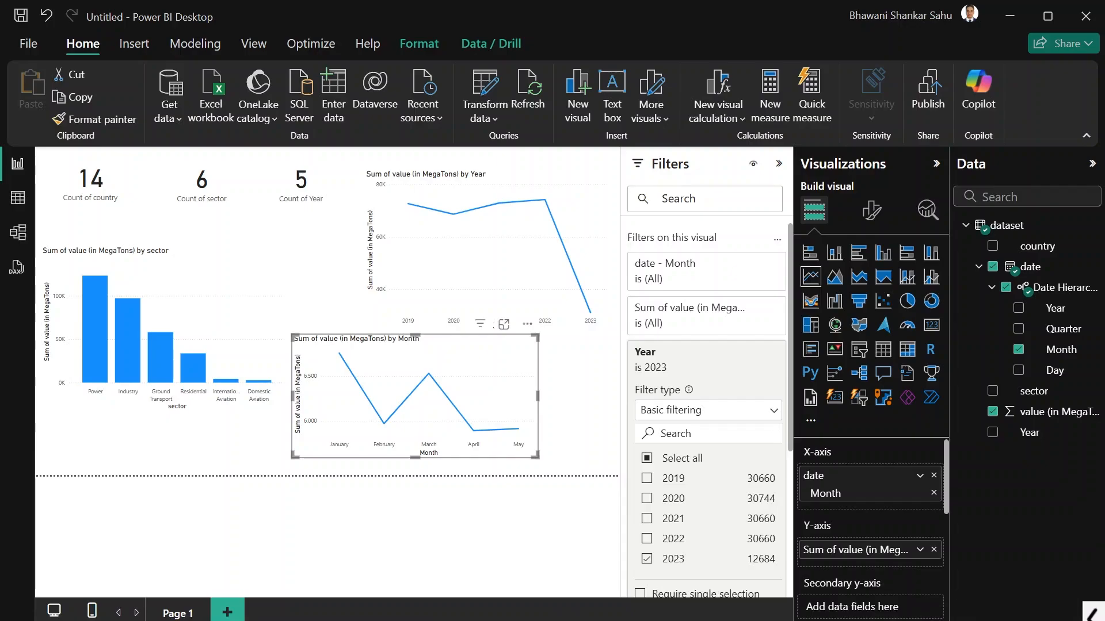
pyautogui.click(578, 403)
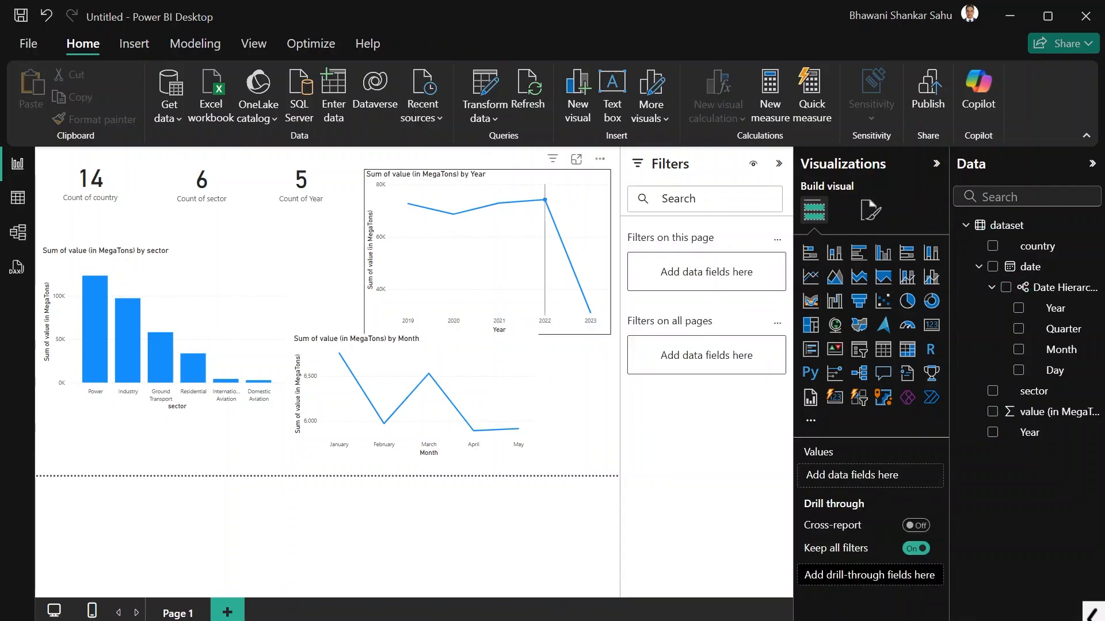
pyautogui.click(778, 163)
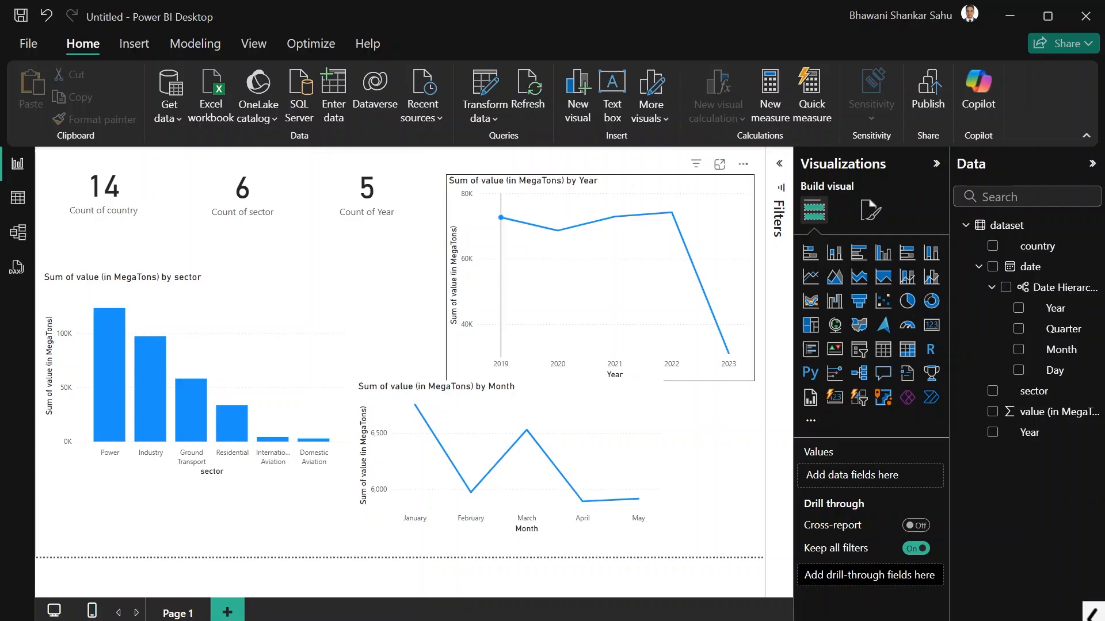
# - In Power Query Editor, filter 2023 out of the dataset's Year column and apply the change to the report
pyautogui.click(518, 187)
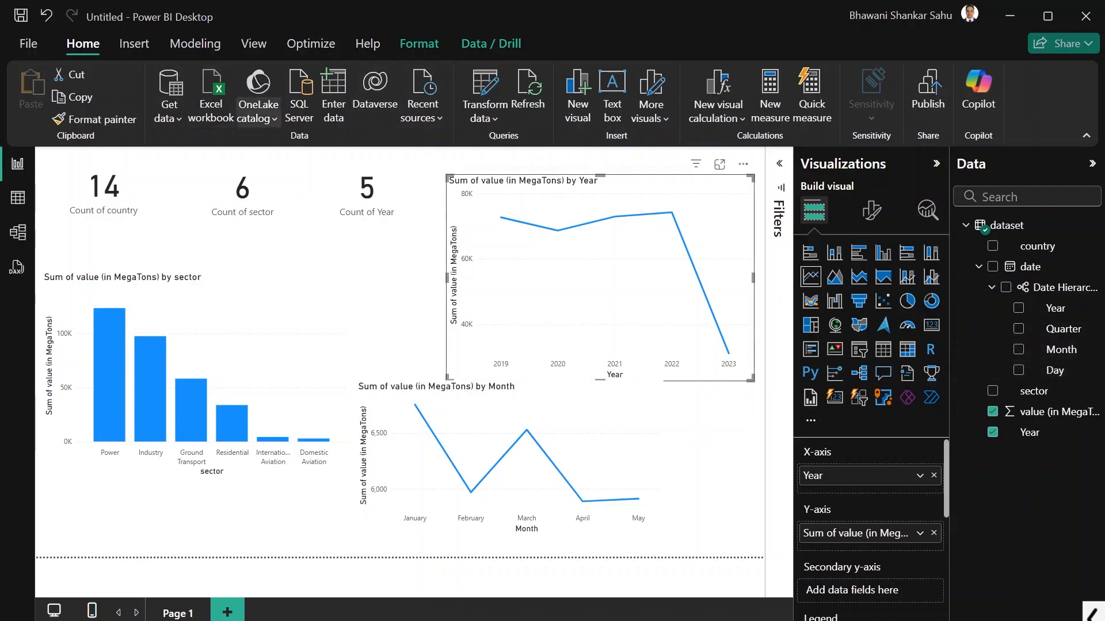
pyautogui.click(485, 86)
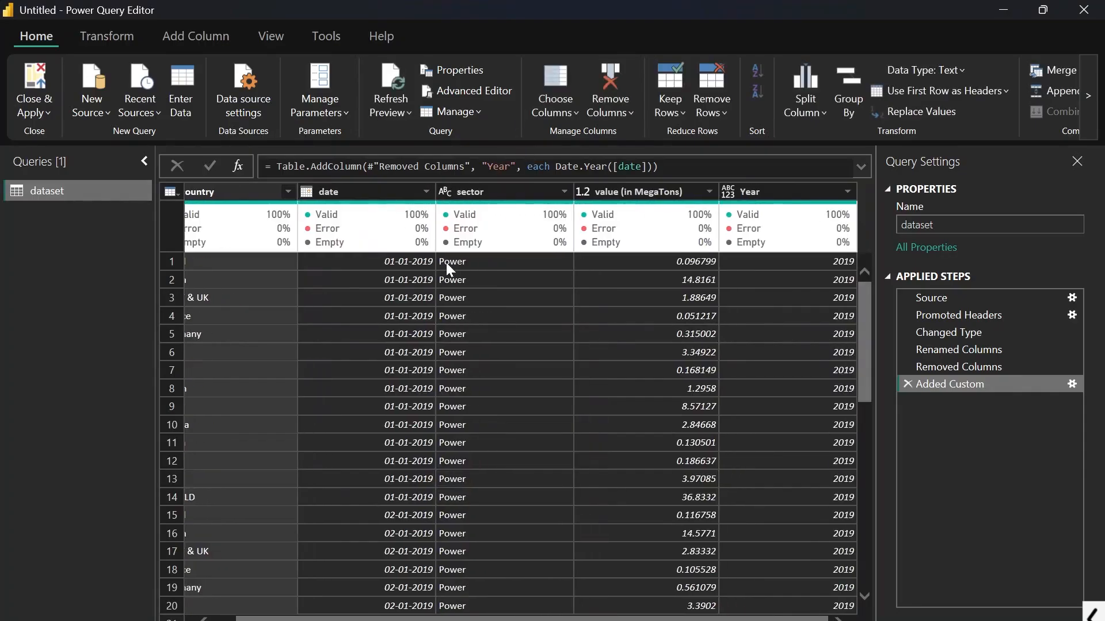
pyautogui.click(850, 192)
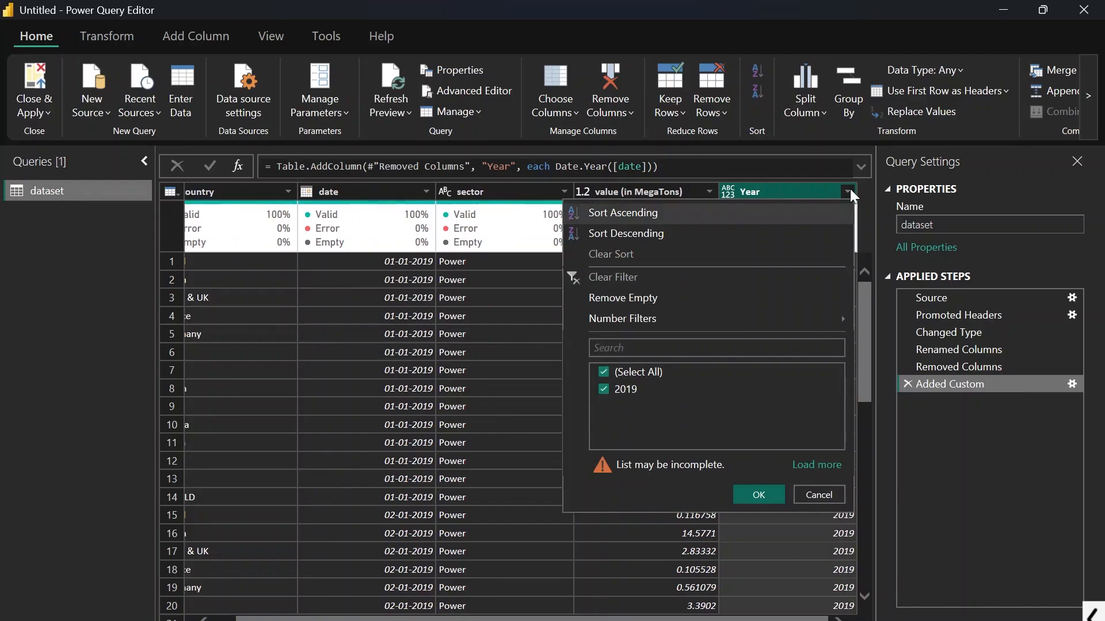
pyautogui.click(817, 465)
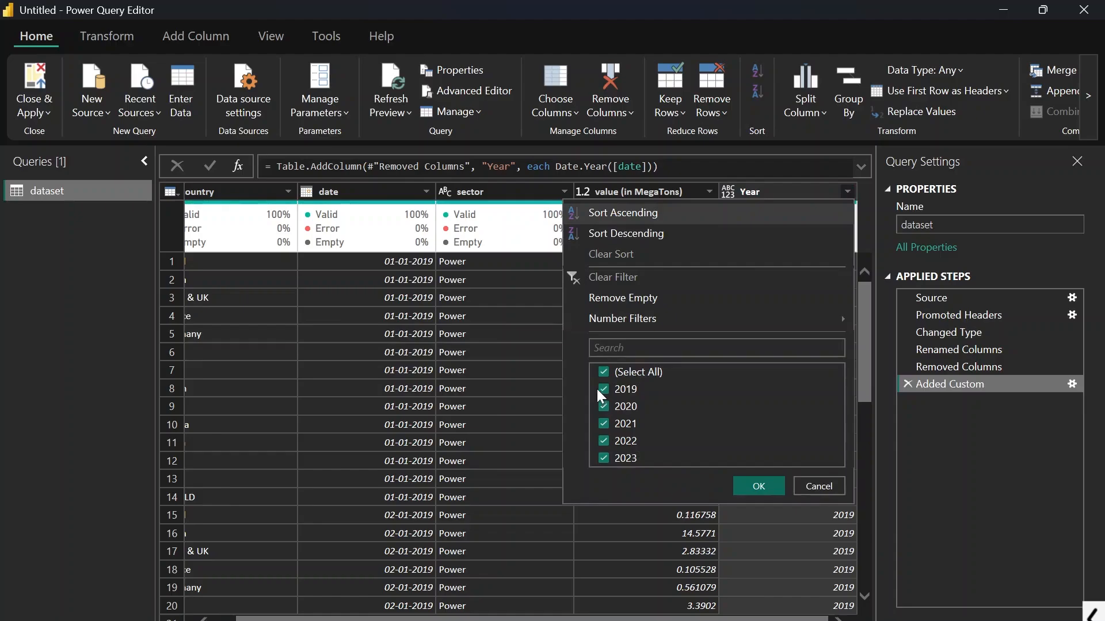
pyautogui.click(604, 459)
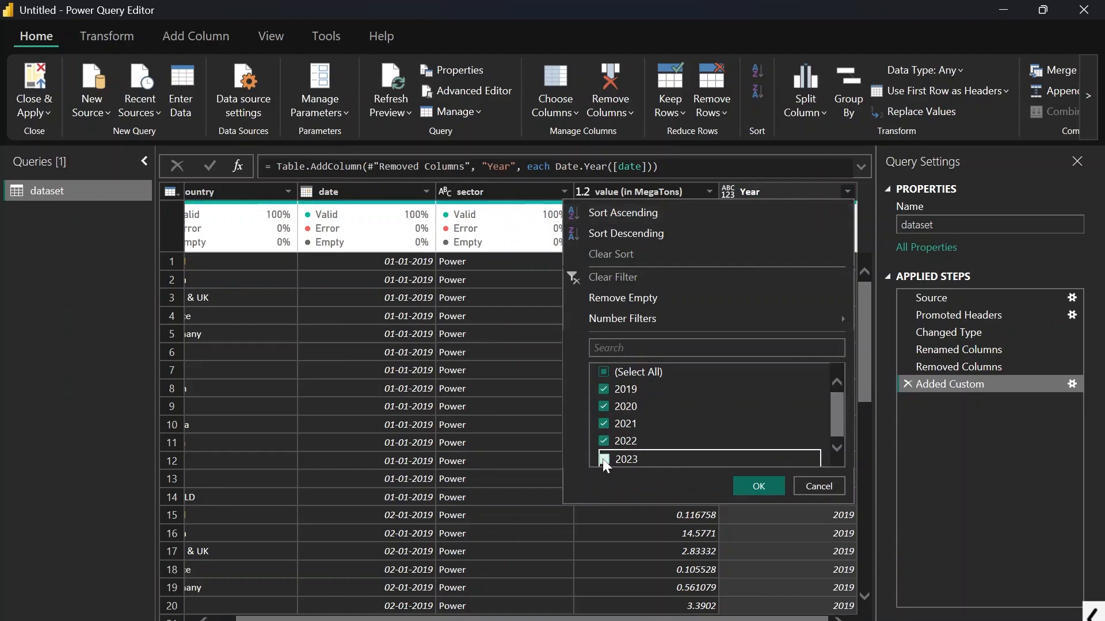
pyautogui.click(759, 486)
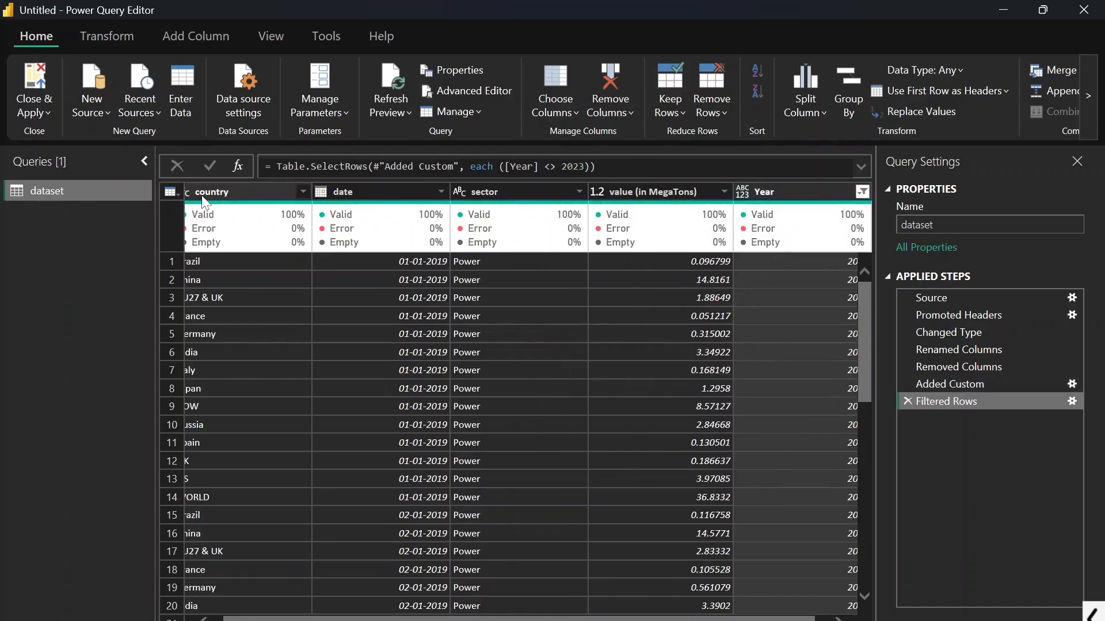
pyautogui.click(36, 76)
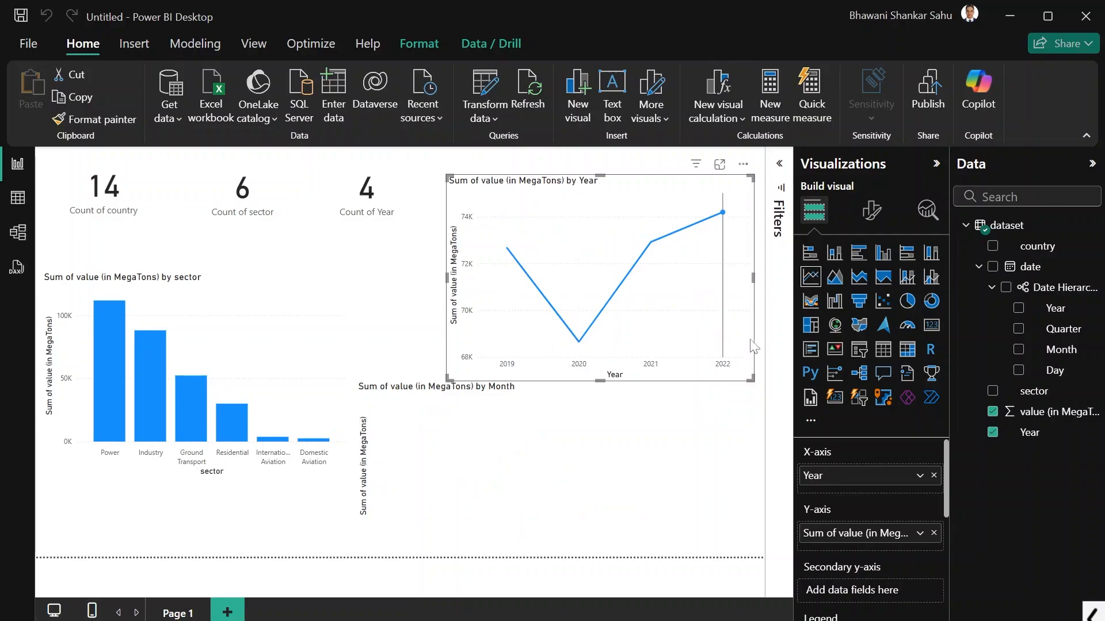
# - Delete the monthly line chart of value (in MegaTons) from the report page
pyautogui.click(544, 447)
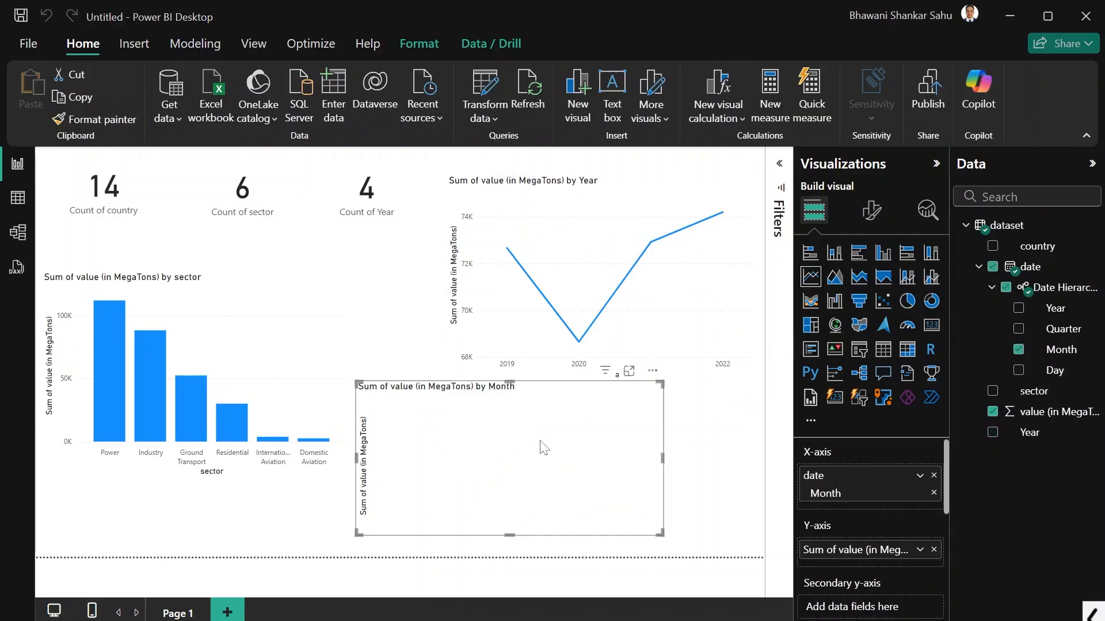
pyautogui.press('Delete')
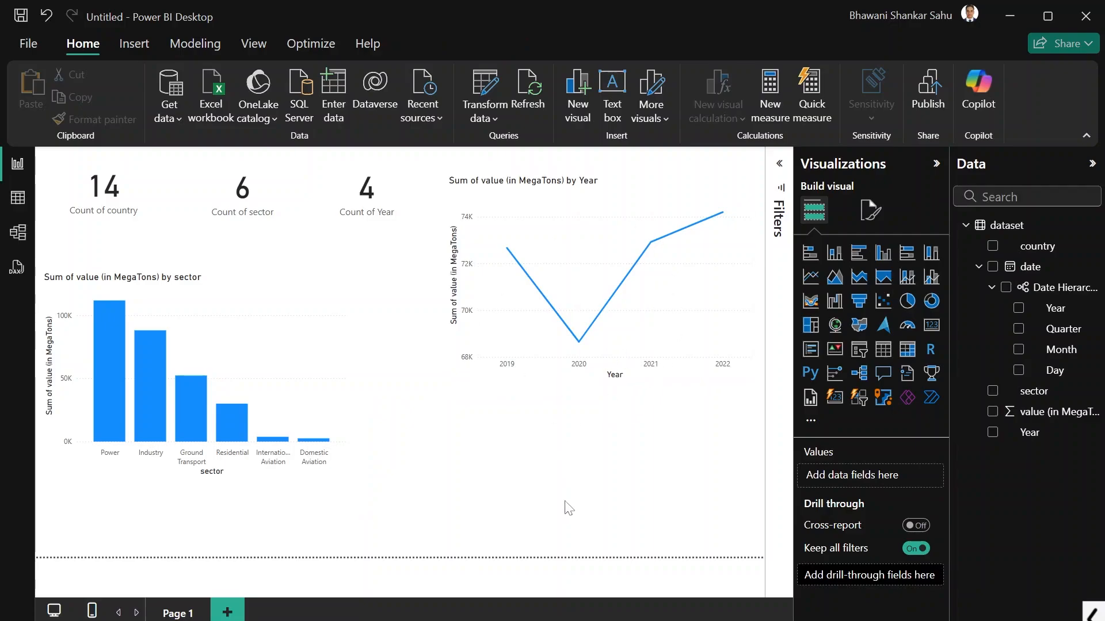
# - Mark the 2019 and 2020 levels on the yearly line chart in red pen, clear them and underline the 2020 point
pyautogui.click(1092, 614)
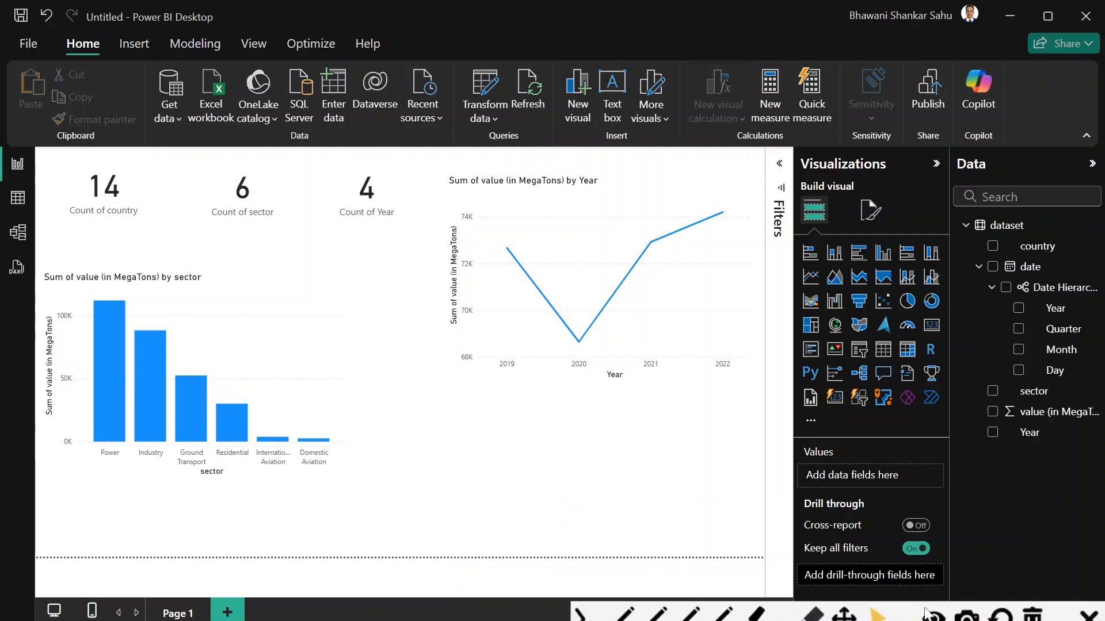
pyautogui.click(612, 615)
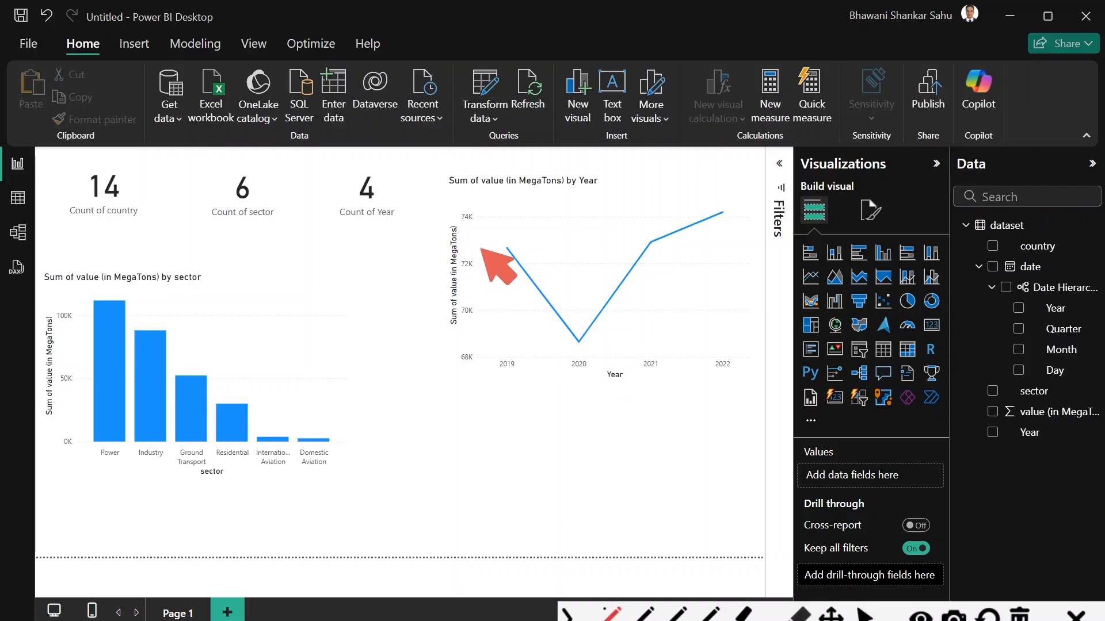
pyautogui.moveTo(481, 248); pyautogui.dragTo(504, 248)
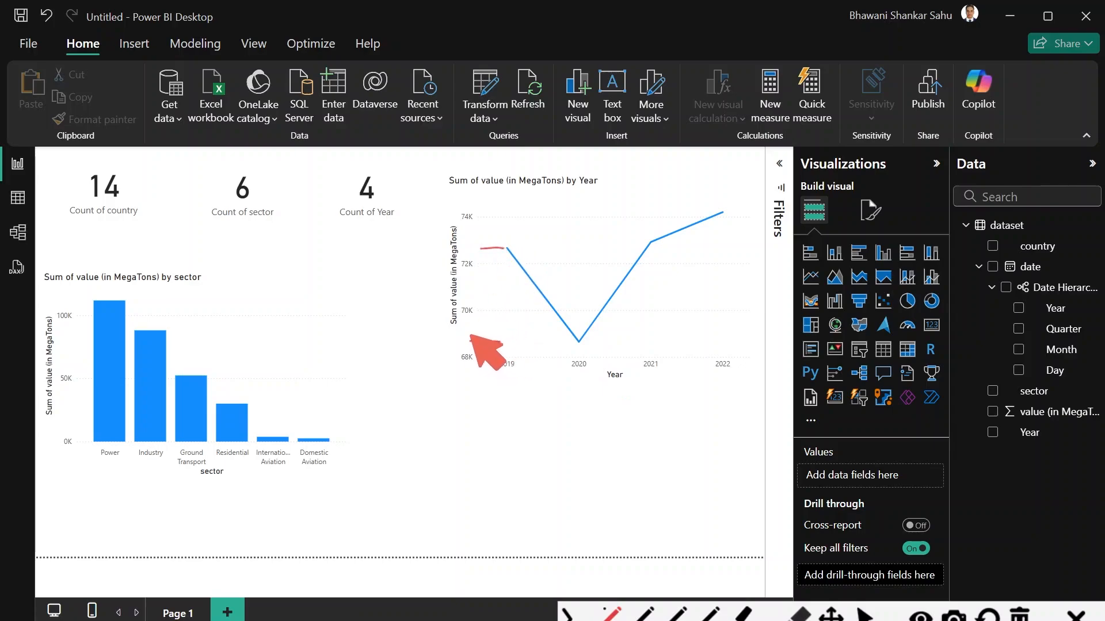
pyautogui.moveTo(469, 341); pyautogui.dragTo(501, 341)
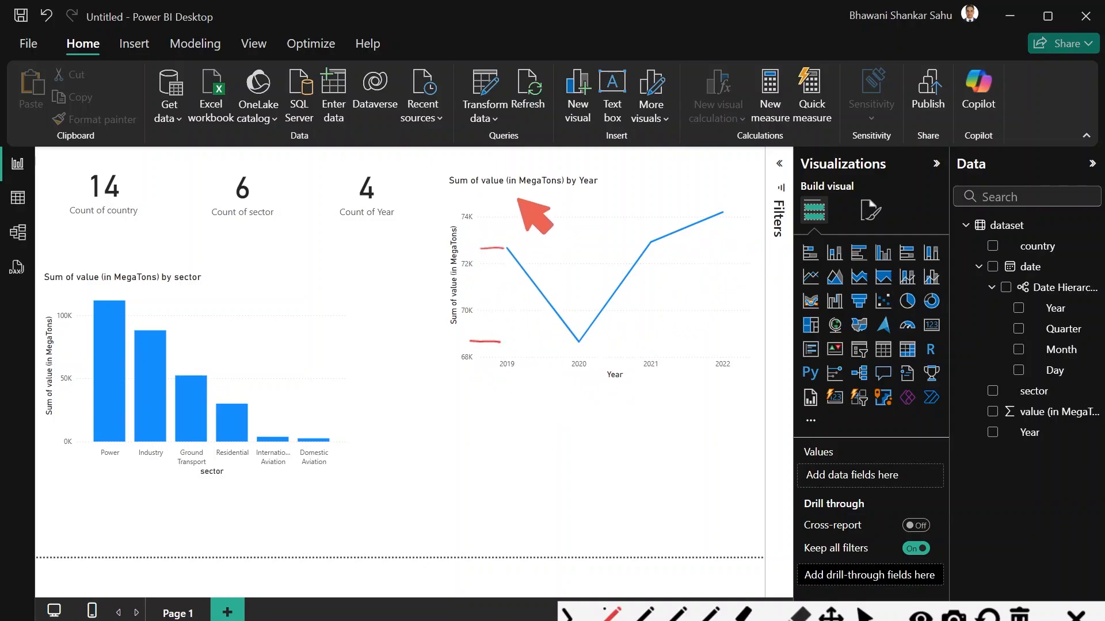
pyautogui.click(1020, 615)
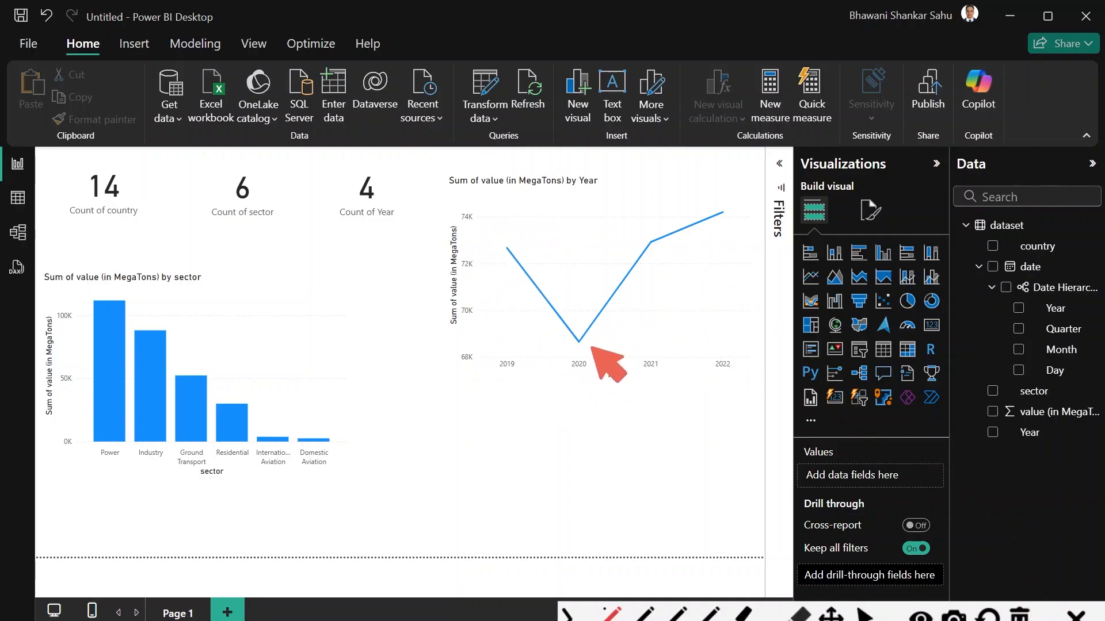
pyautogui.moveTo(564, 345); pyautogui.dragTo(585, 346)
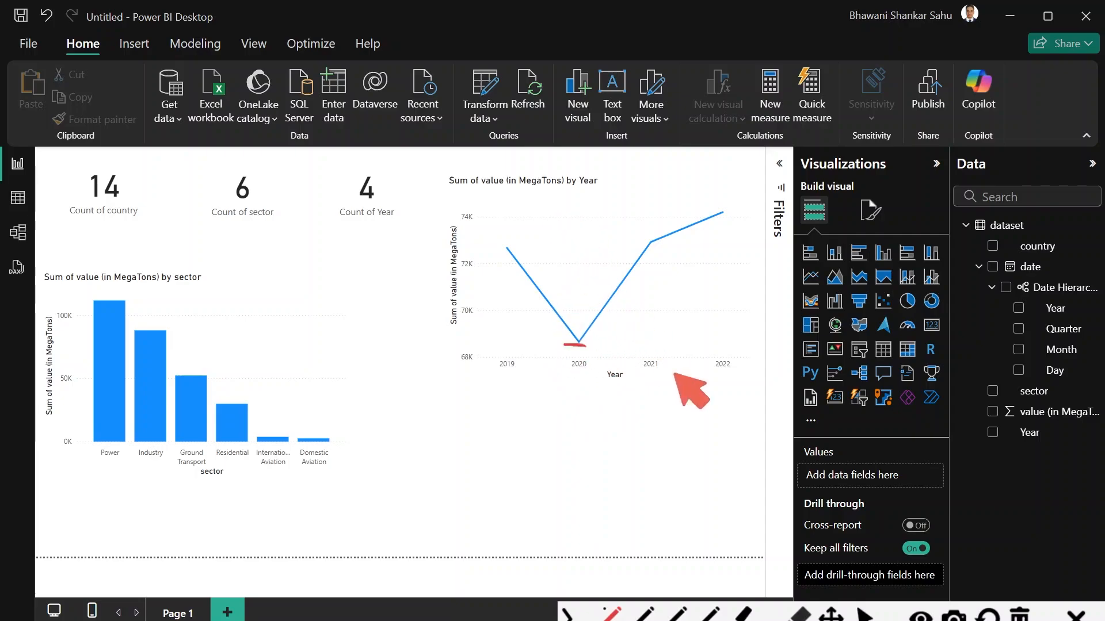
pyautogui.click(864, 614)
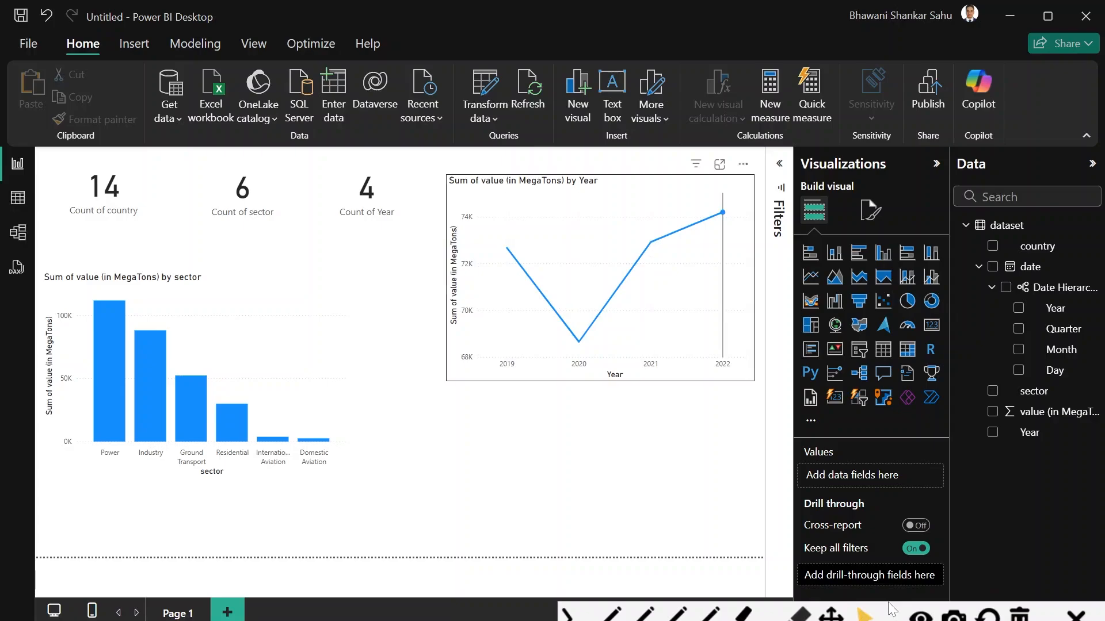
# - Split the yearly line chart by sector through its Legend and inspect the sector values per year
pyautogui.click(722, 259)
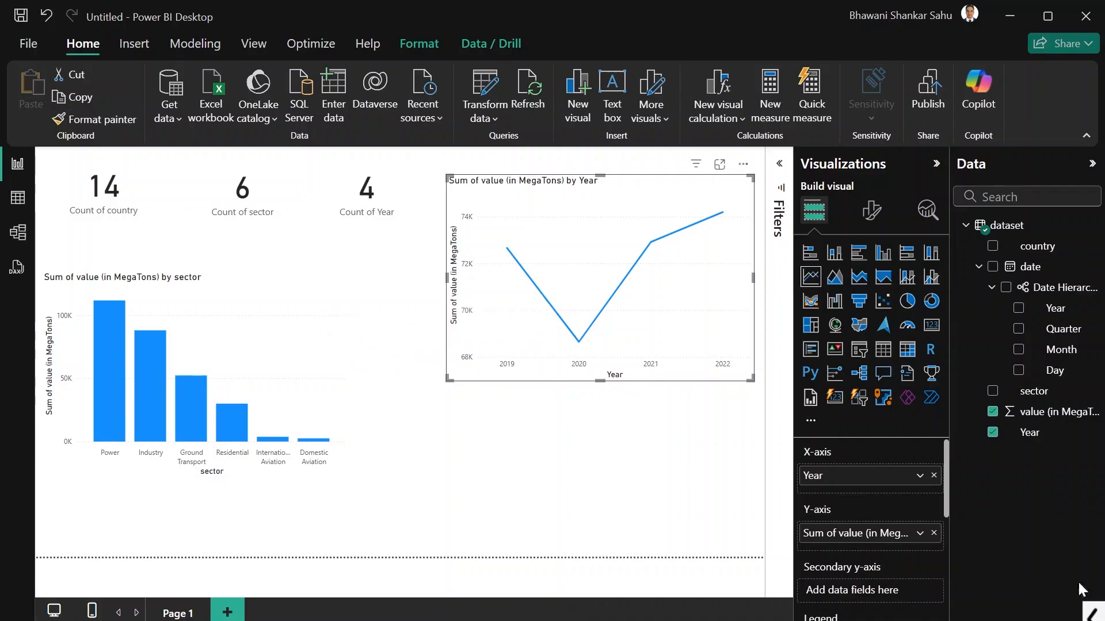
pyautogui.moveTo(945, 491); pyautogui.dragTo(945, 537)
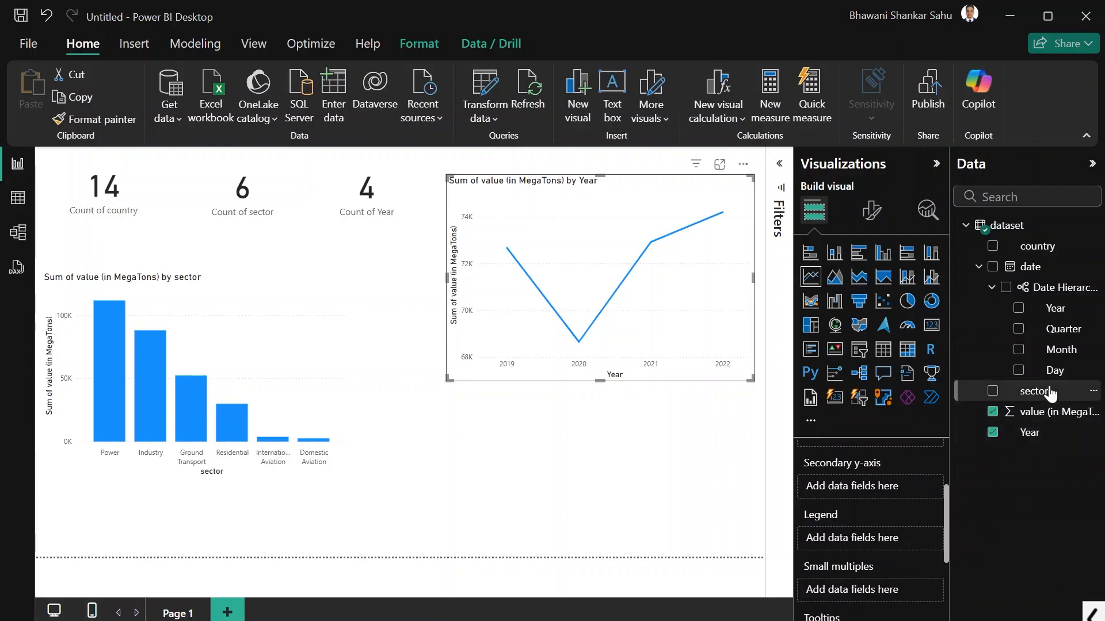
pyautogui.moveTo(1050, 394); pyautogui.dragTo(889, 538)
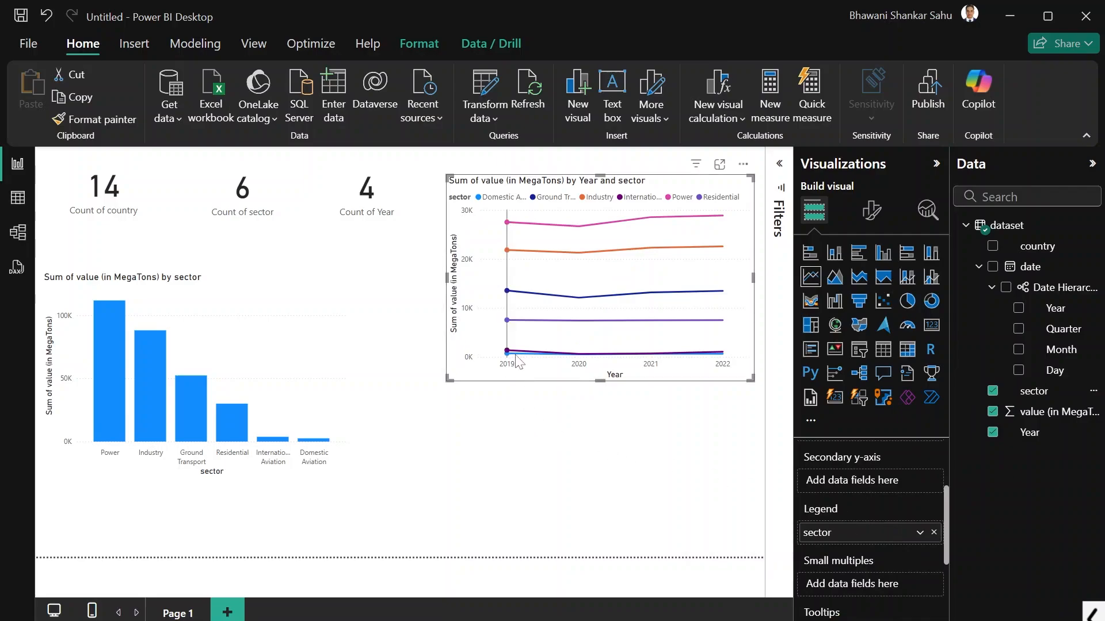
pyautogui.moveTo(506, 229)
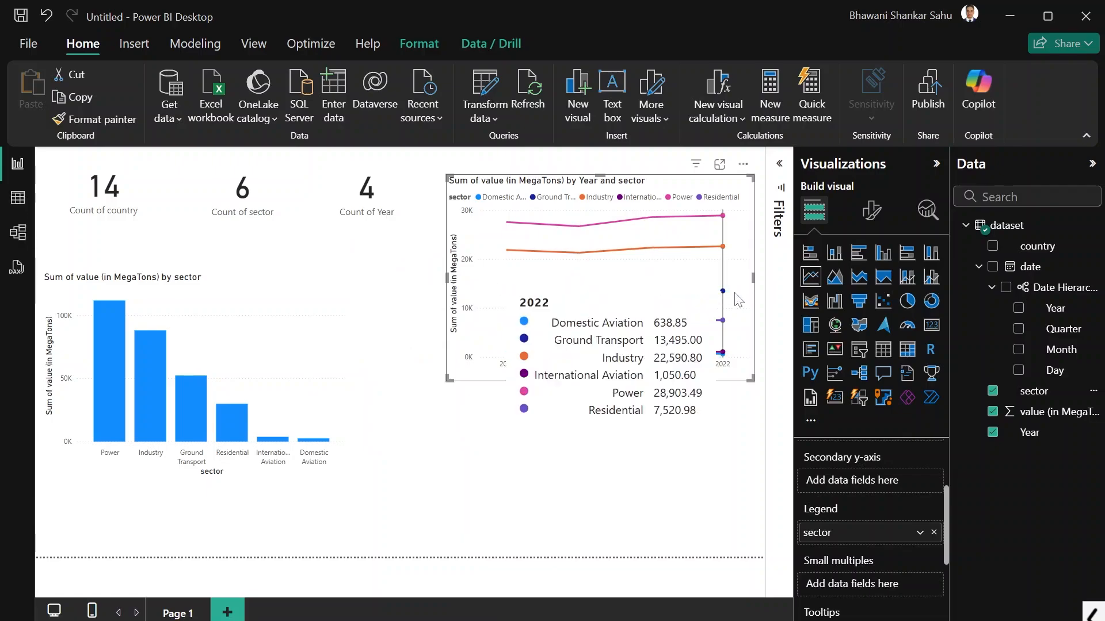
# - Remove sector from the yearly line chart's Legend and deselect the chart
pyautogui.click(933, 532)
pyautogui.click(640, 430)
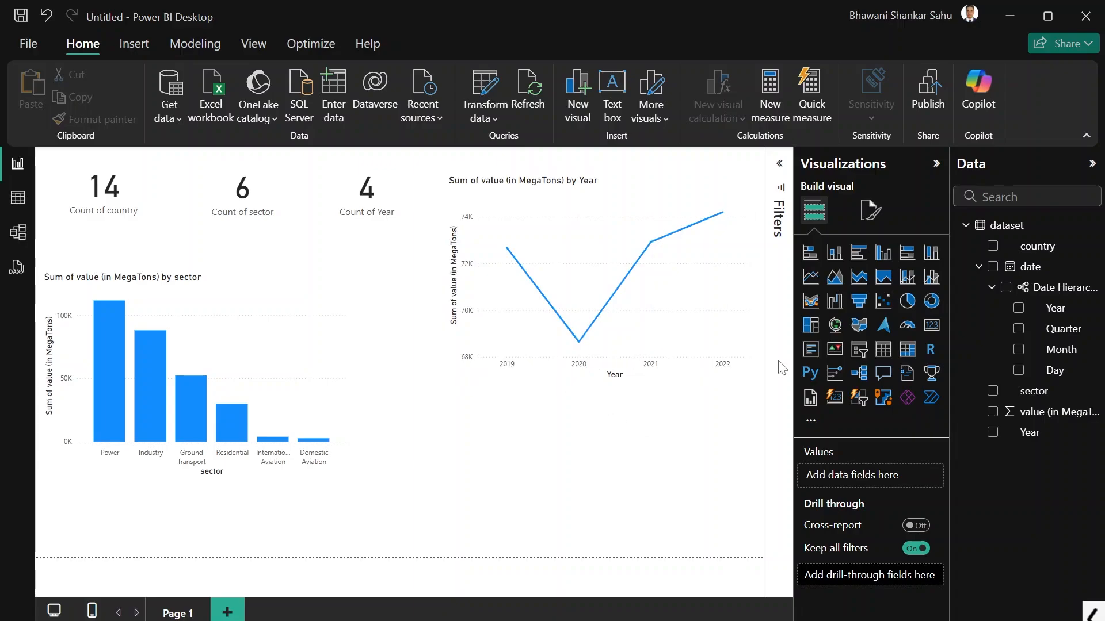
pyautogui.moveTo(578, 348)
# - On a new report page, build a stacked column chart with Month on the X-axis and the average of value (in MegaTons) on the Y-axis
pyautogui.click(227, 611)
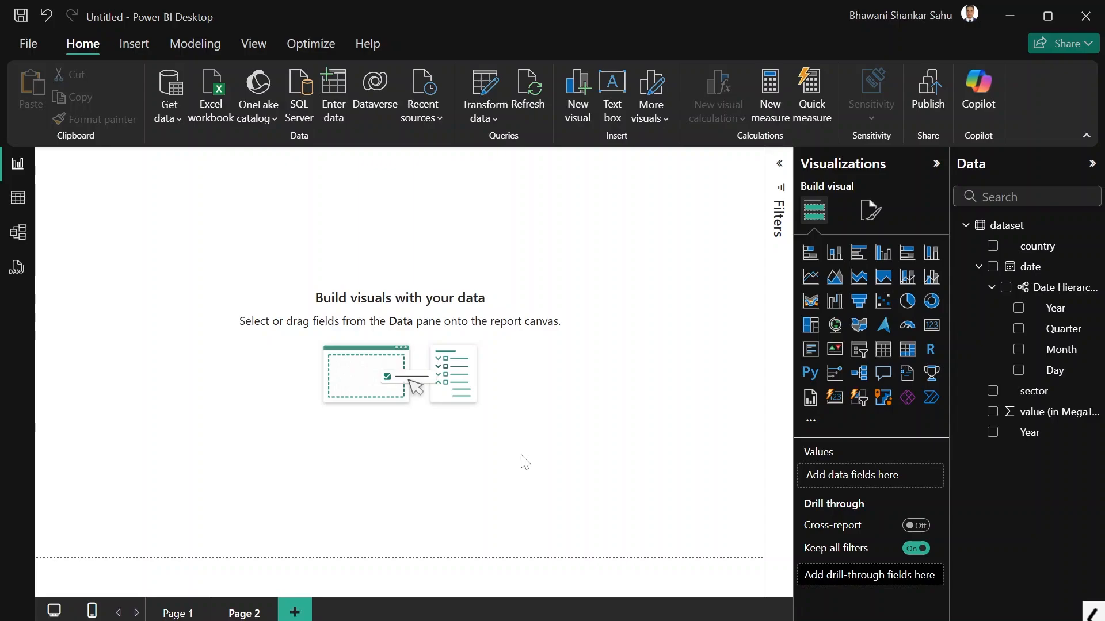
pyautogui.click(836, 254)
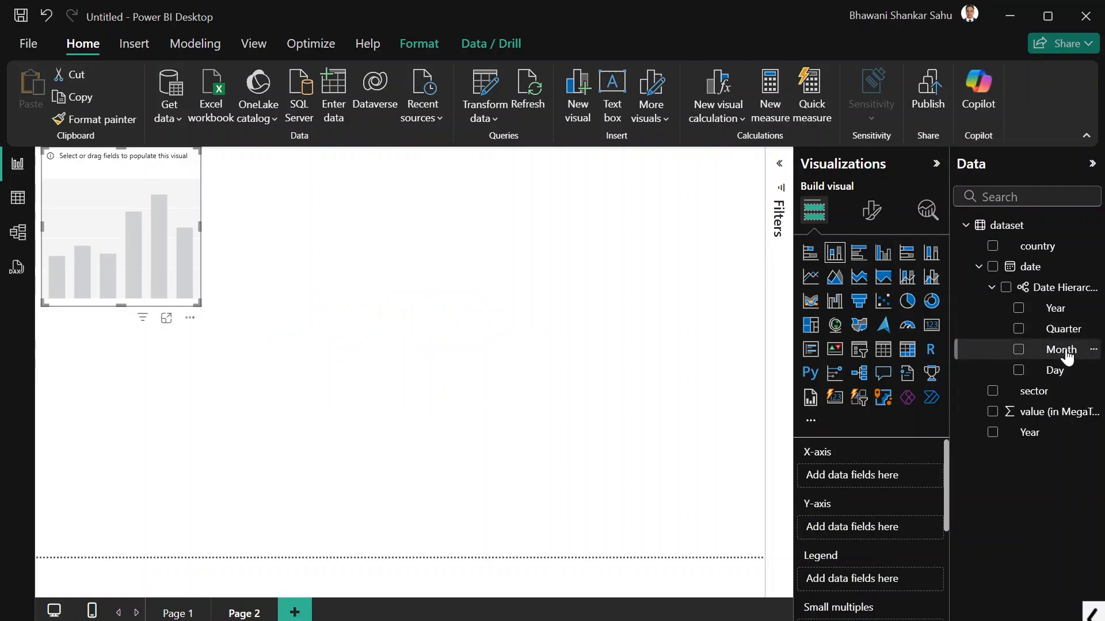
pyautogui.moveTo(1064, 356); pyautogui.dragTo(890, 483)
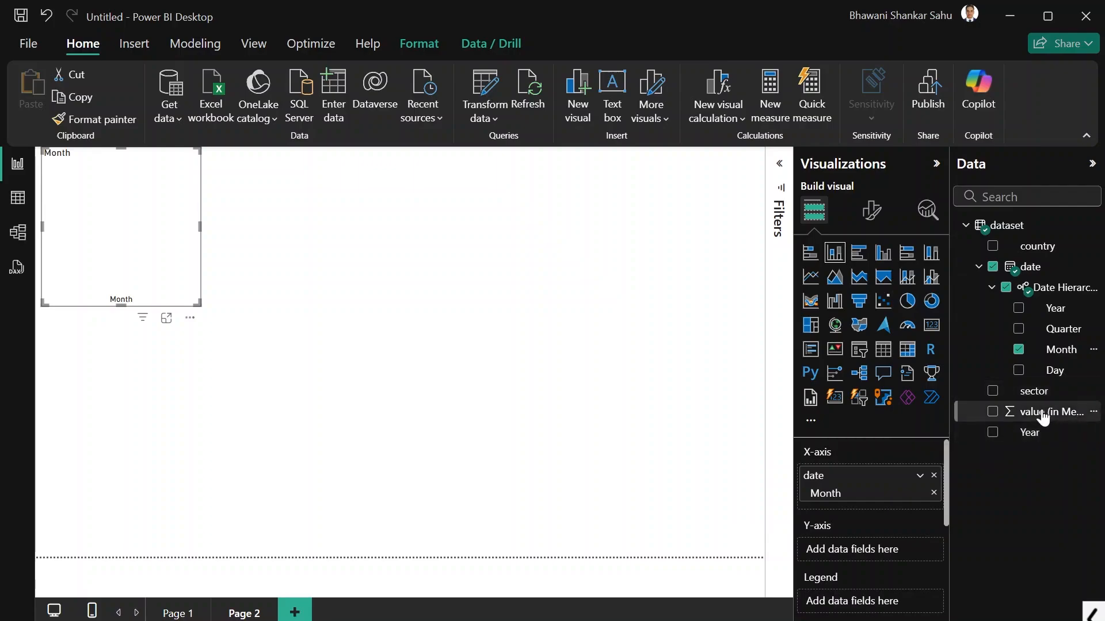
pyautogui.moveTo(1043, 412); pyautogui.dragTo(896, 555)
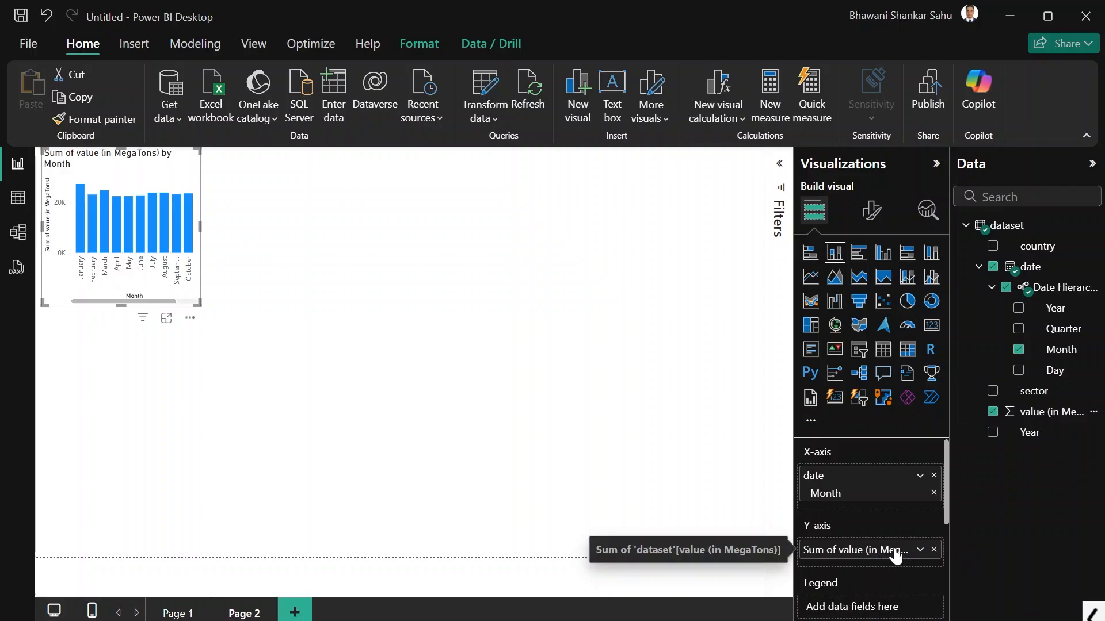
pyautogui.click(919, 551)
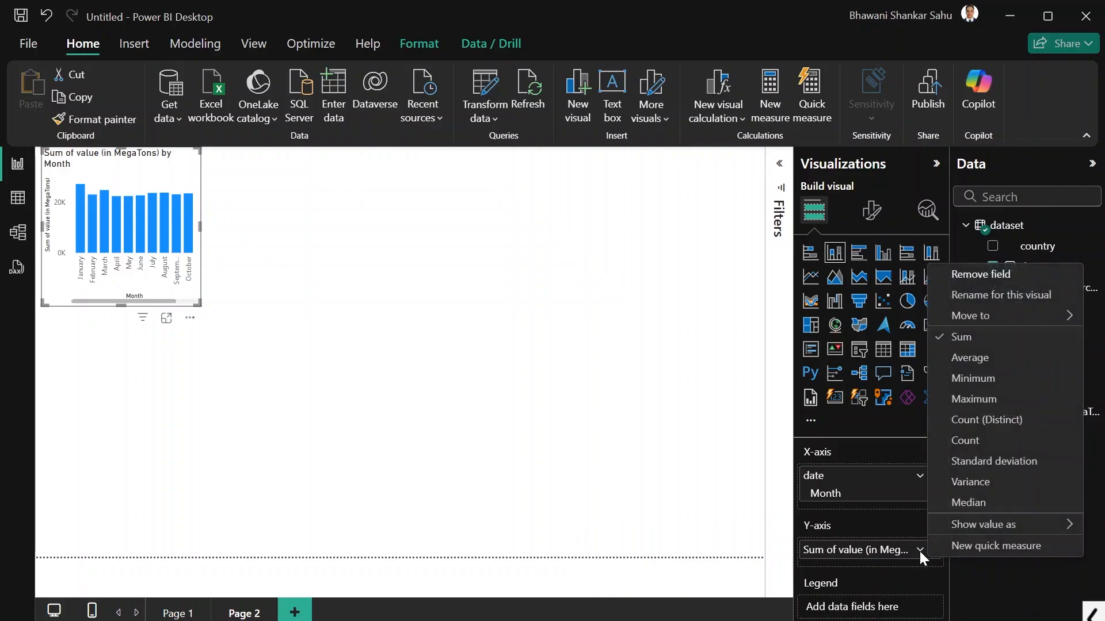
pyautogui.click(979, 362)
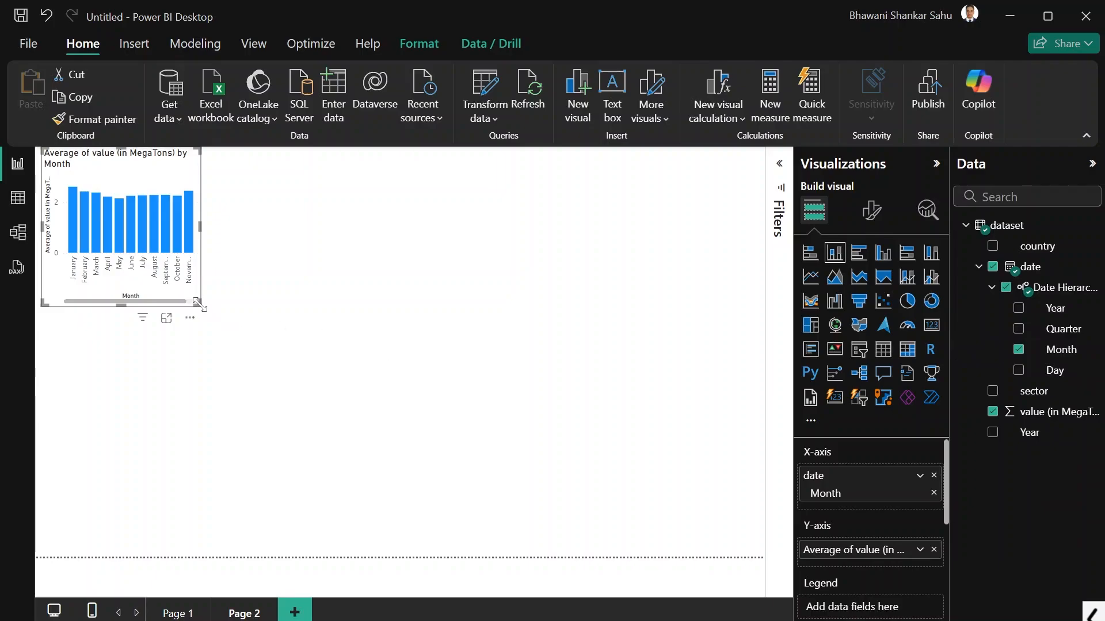
# - Enlarge the monthly average chart and trace its January-to-December trend in red pen
pyautogui.moveTo(197, 302); pyautogui.dragTo(530, 440)
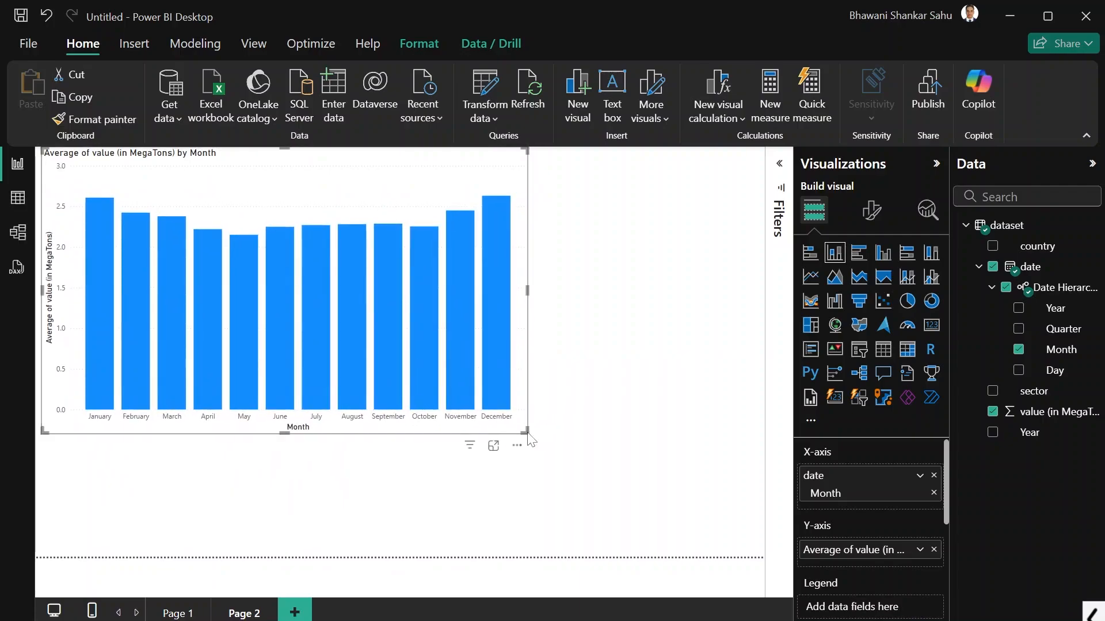
pyautogui.click(1093, 614)
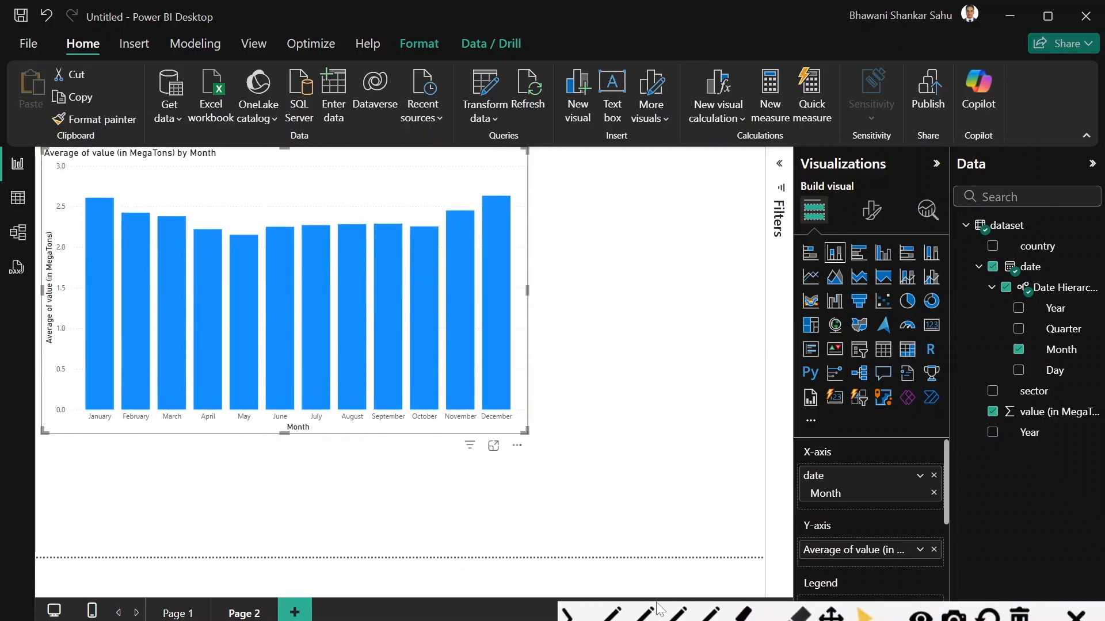
pyautogui.click(611, 614)
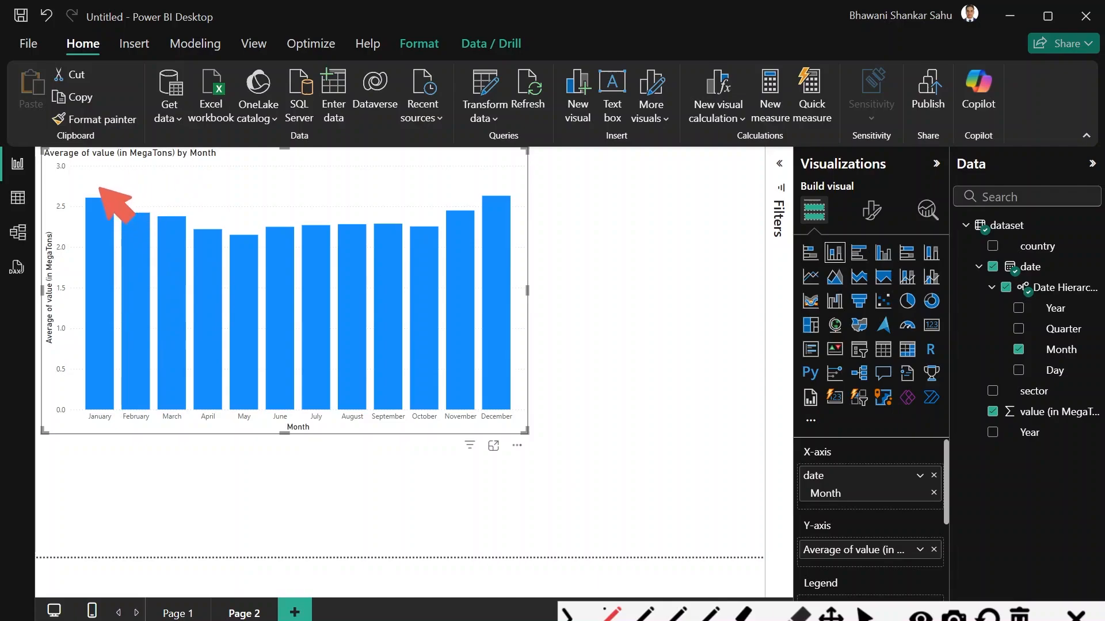
pyautogui.moveTo(99, 187)
pyautogui.mouseDown()
pyautogui.moveTo(250, 234)
pyautogui.moveTo(440, 227)
pyautogui.moveTo(502, 188)
pyautogui.mouseUp()
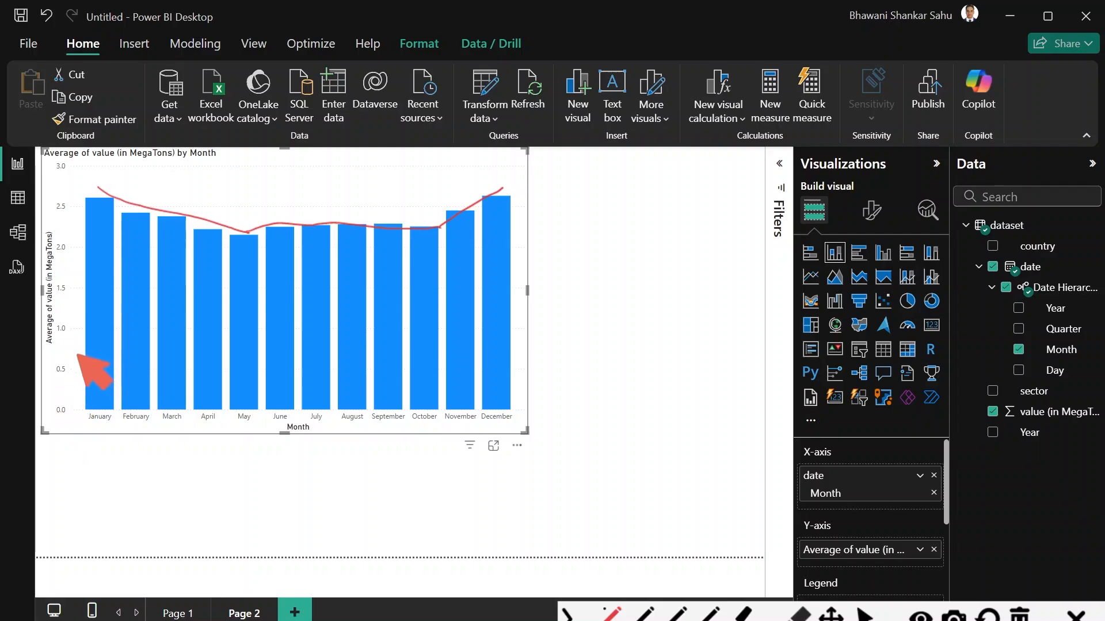
pyautogui.click(865, 614)
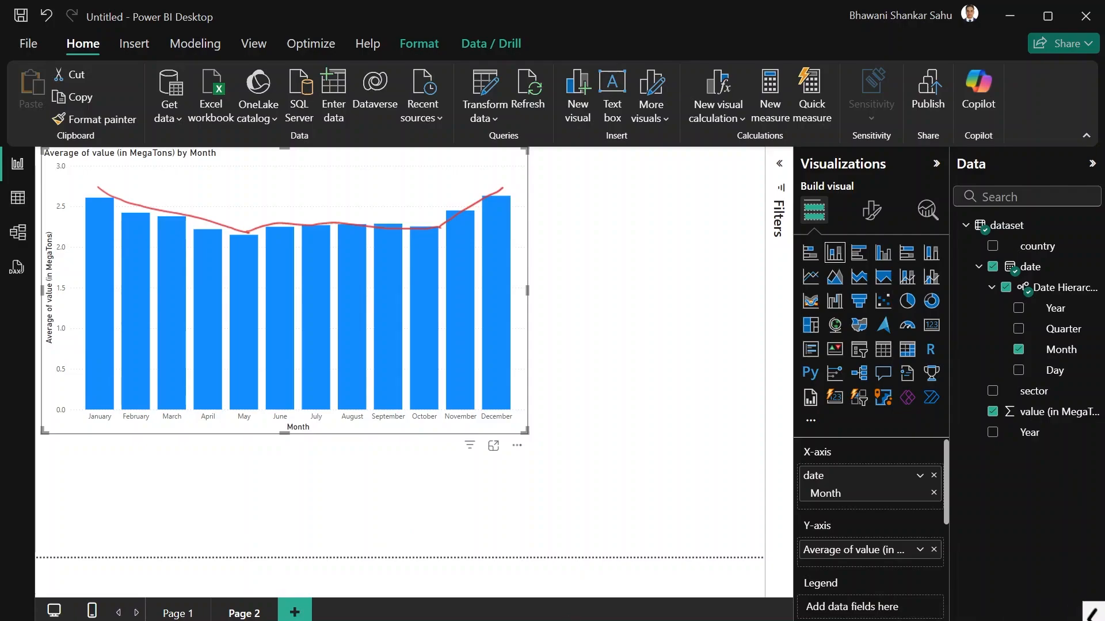
# - Try splitting the monthly average chart by sector through its Legend, and remove sector again
pyautogui.click(621, 322)
pyautogui.click(368, 185)
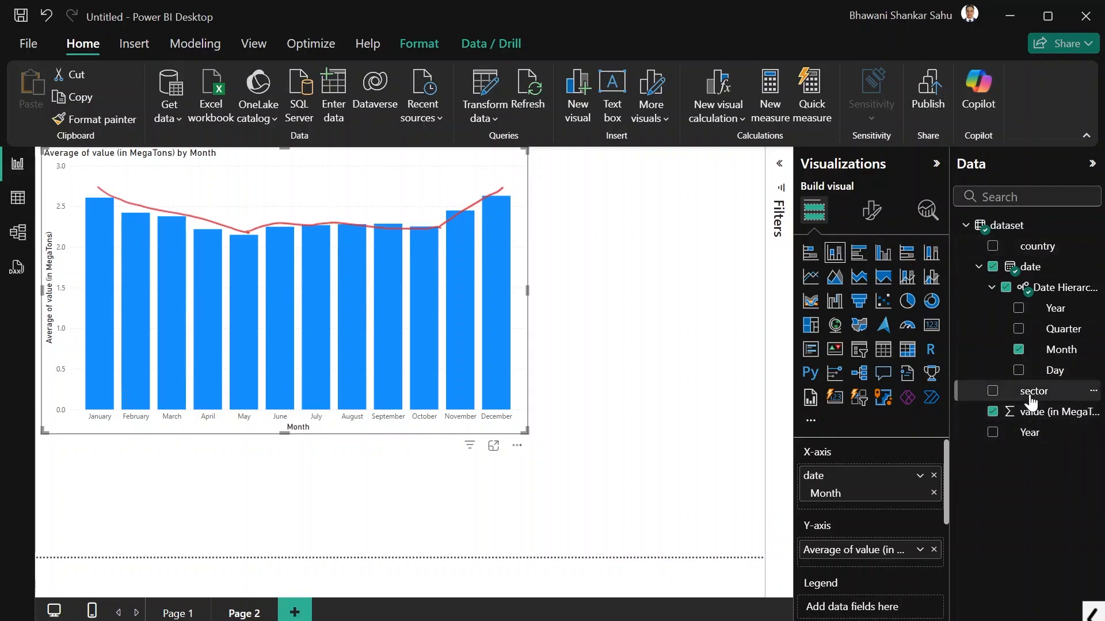
pyautogui.moveTo(1030, 397); pyautogui.dragTo(879, 610)
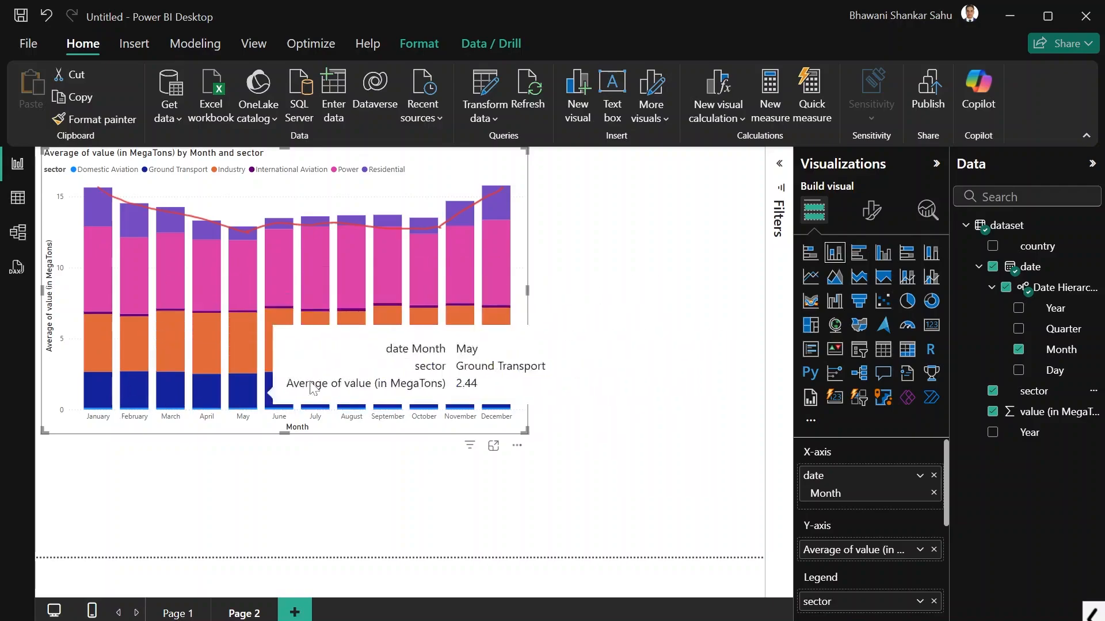
pyautogui.click(933, 601)
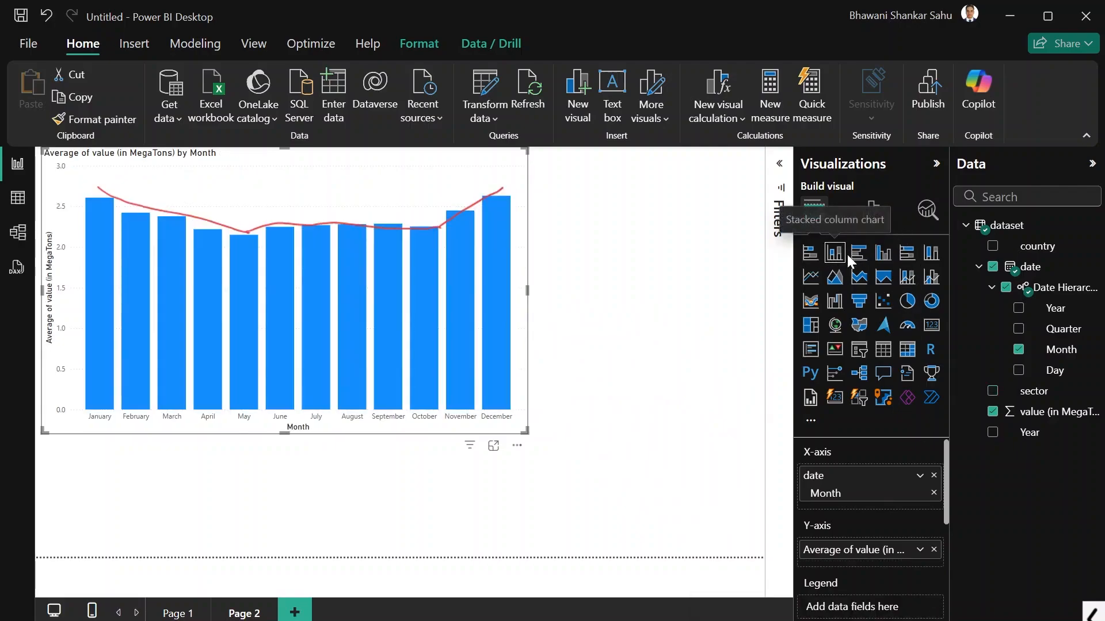
# - Convert the monthly average chart to a clustered column chart and try sector as a second Y-axis field, removing it again
pyautogui.click(885, 258)
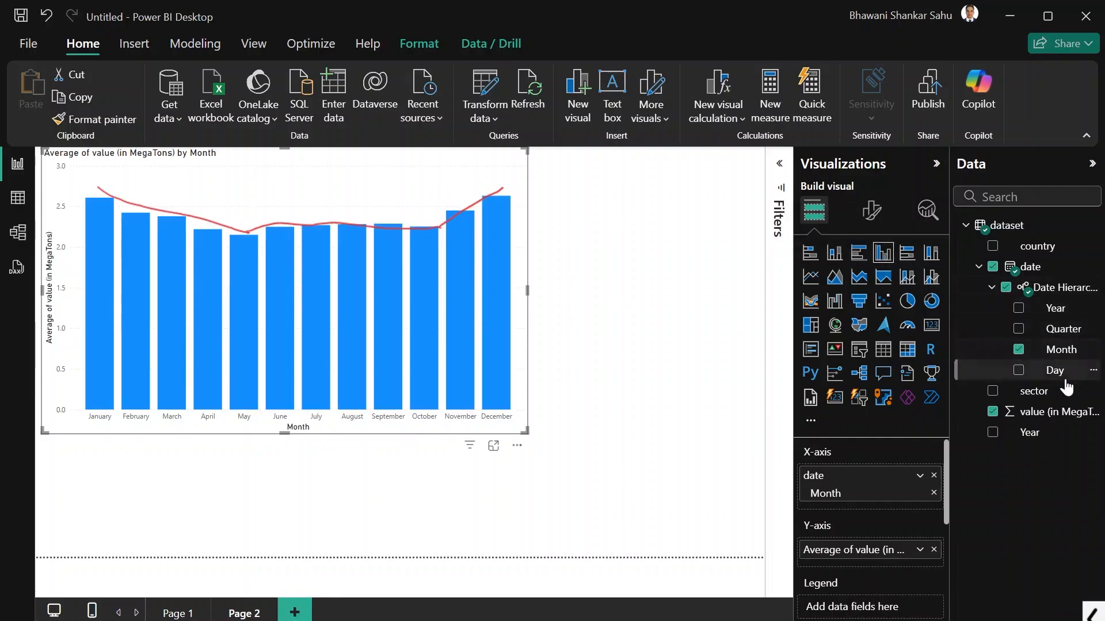
pyautogui.moveTo(1056, 391); pyautogui.dragTo(898, 568)
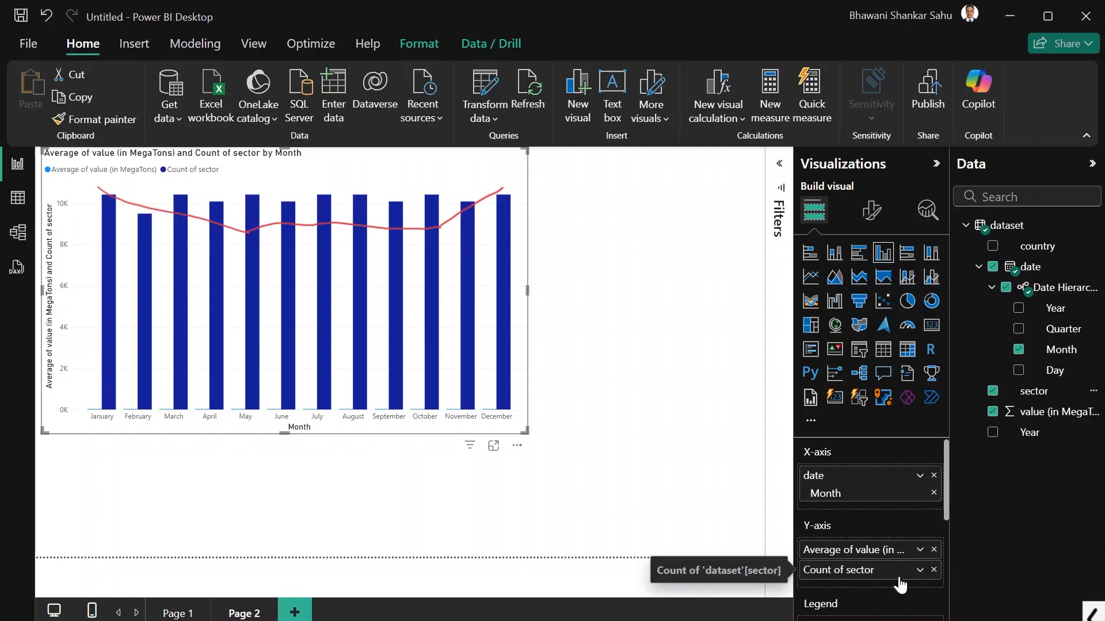
pyautogui.click(934, 570)
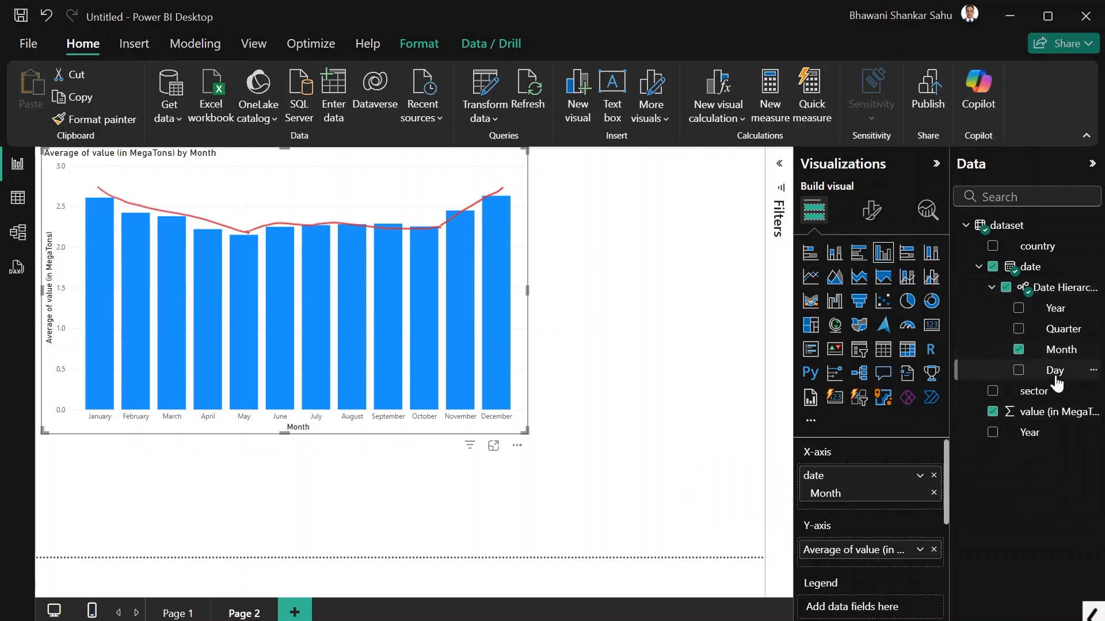
# - Try sector below Month on the chart's X-axis, erase the red pen line and remove sector from the axis
pyautogui.moveTo(1054, 401); pyautogui.dragTo(877, 495)
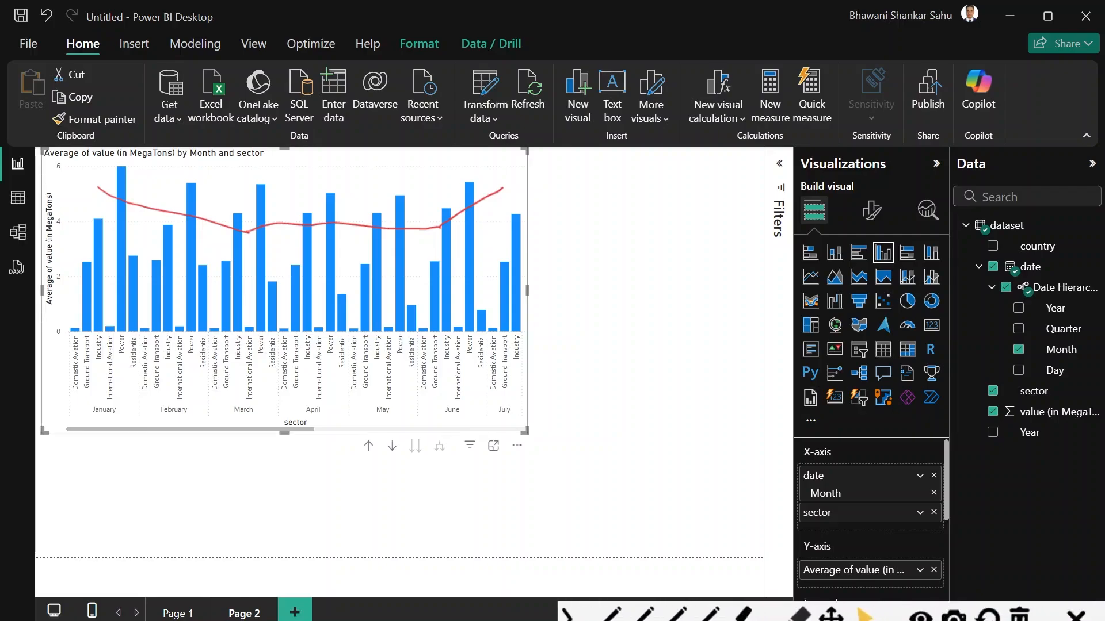
pyautogui.click(952, 614)
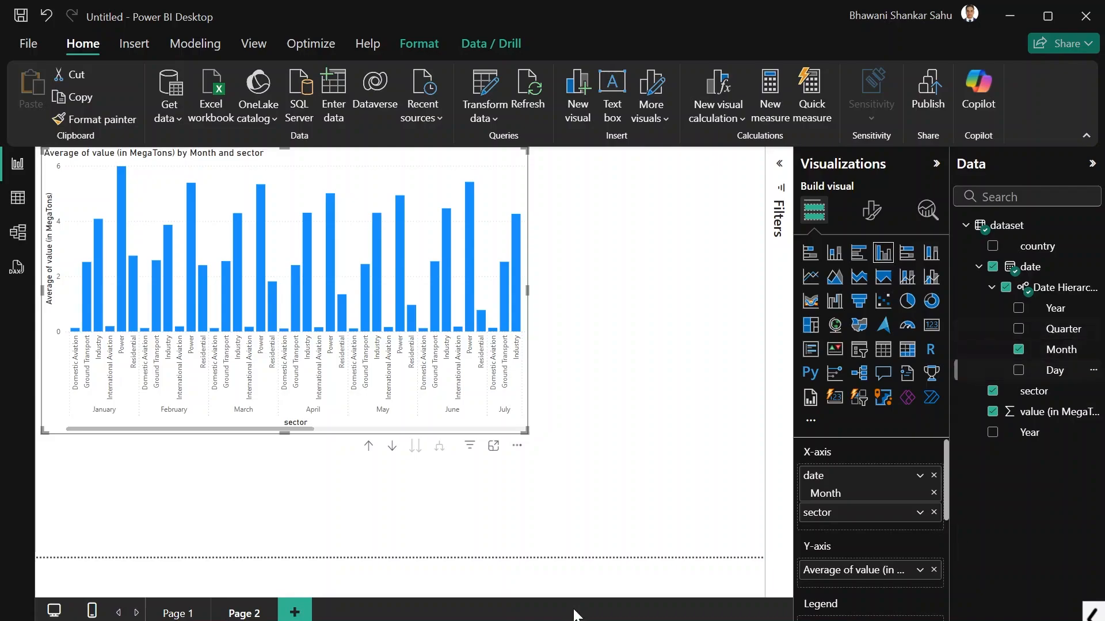
pyautogui.click(933, 512)
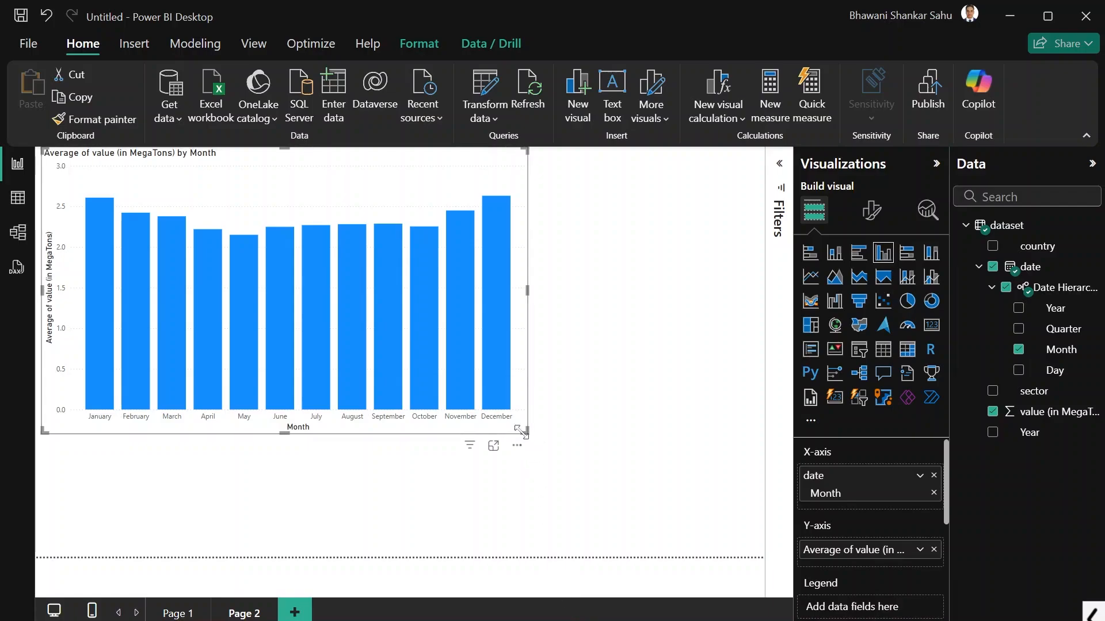
# - Shrink the monthly average chart to free space below it, check the visuals on Page 1 and return to Page 2
pyautogui.moveTo(524, 430); pyautogui.dragTo(426, 401)
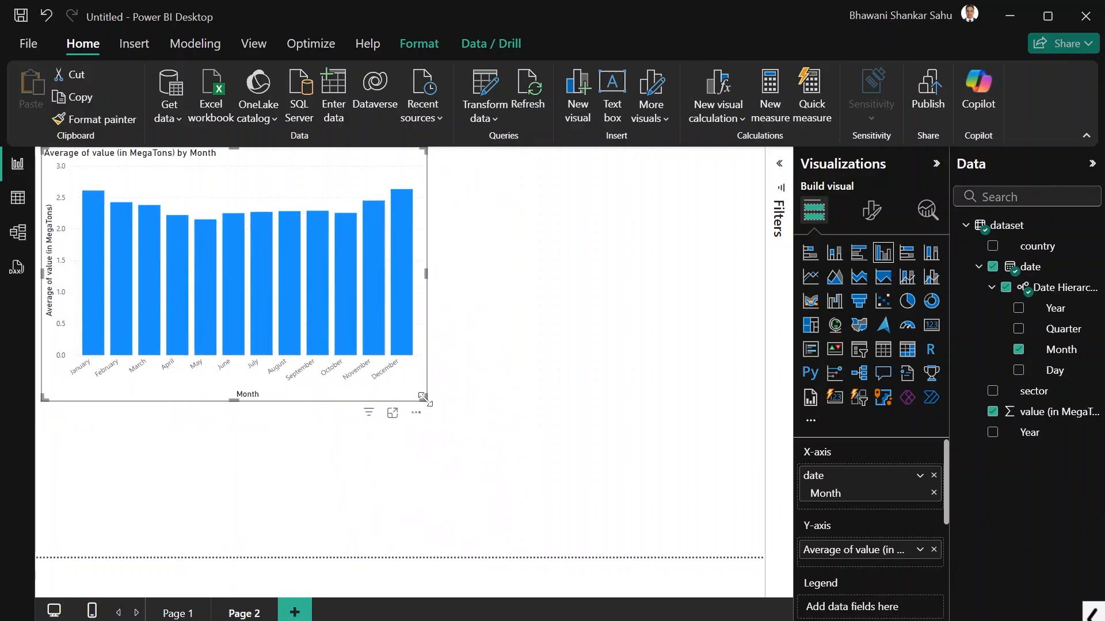
pyautogui.click(558, 369)
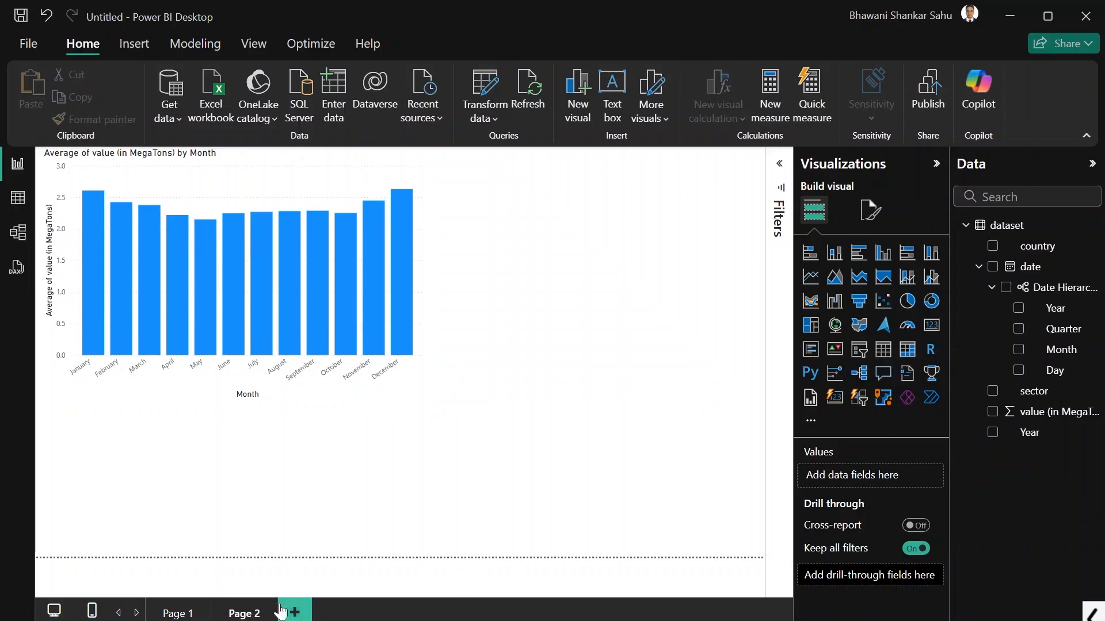
pyautogui.click(177, 613)
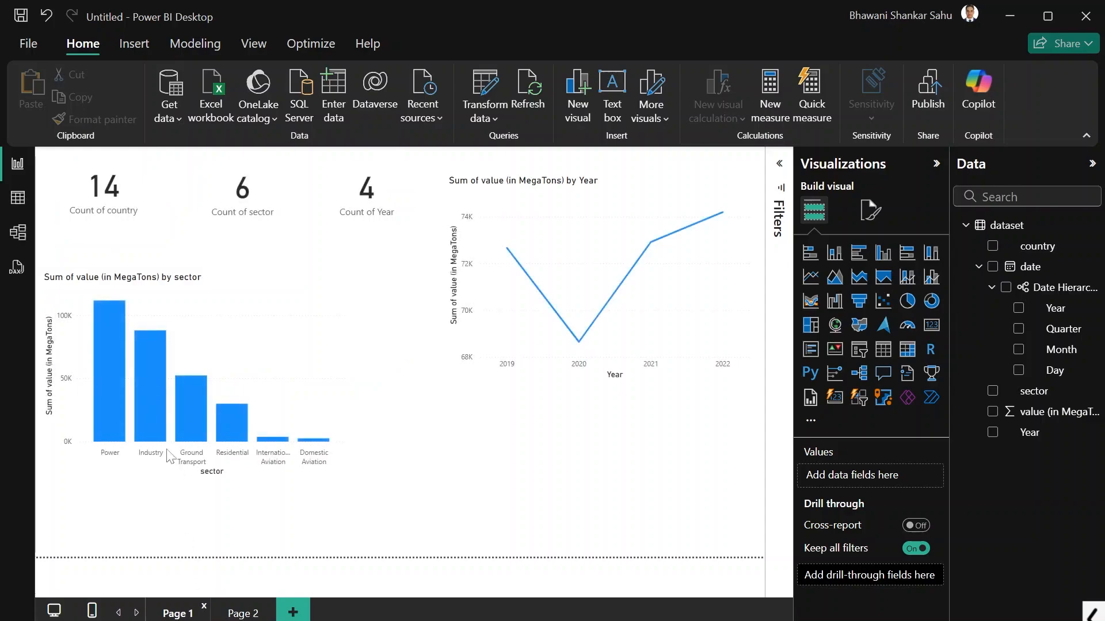
pyautogui.click(246, 616)
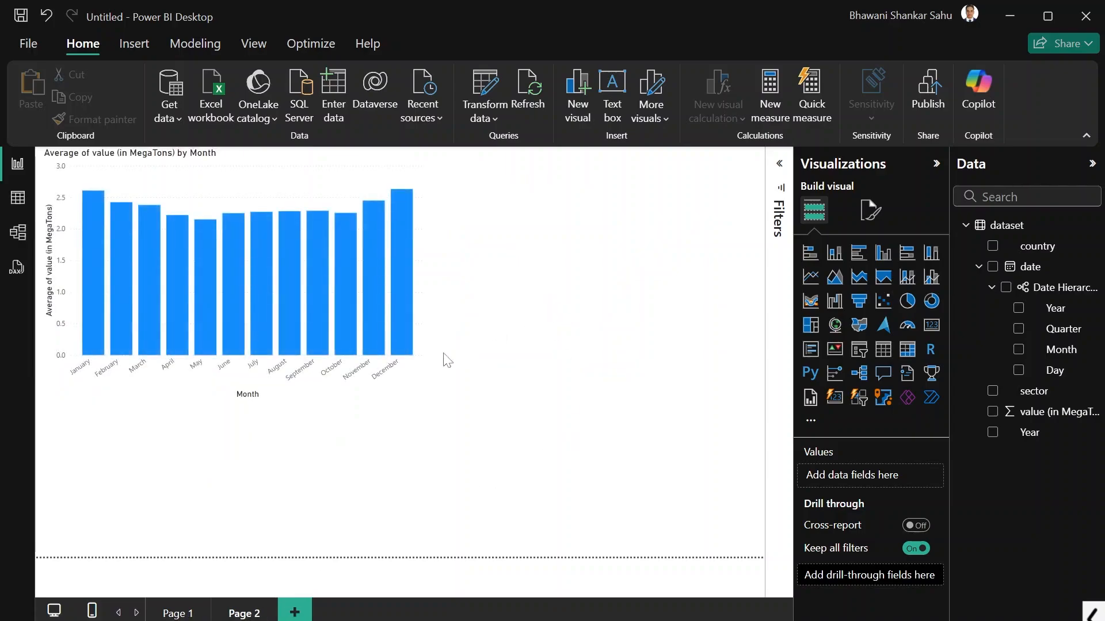
# - Add a stacked column chart below the monthly chart with country on the X-axis and the sum of value (in MegaTons) on the Y-axis
pyautogui.click(421, 374)
pyautogui.click(566, 323)
pyautogui.click(833, 255)
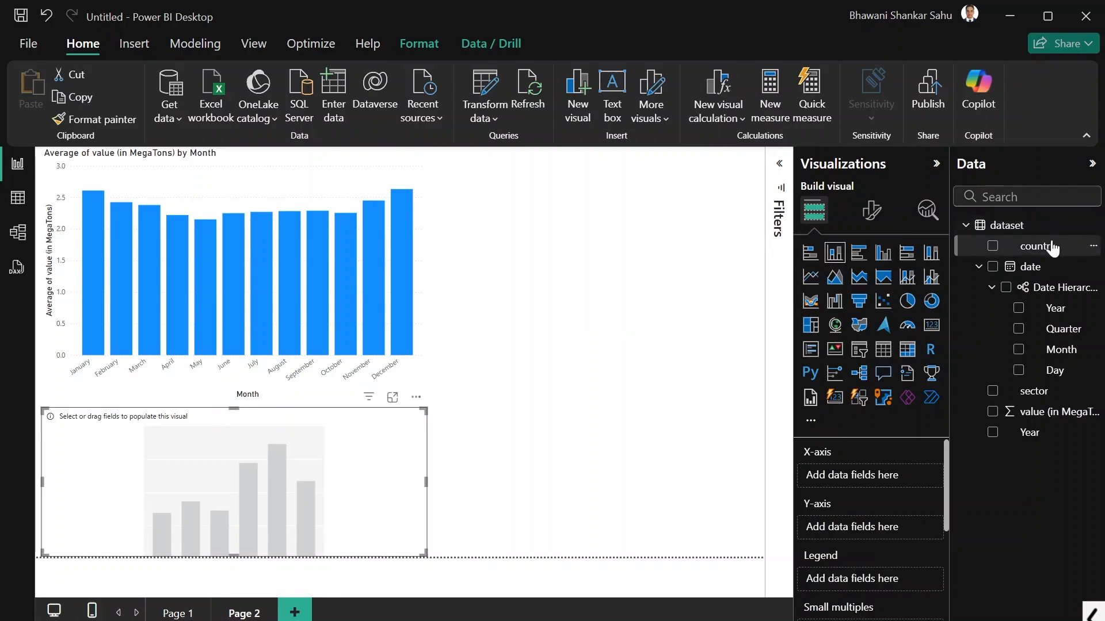
pyautogui.moveTo(1052, 248); pyautogui.dragTo(888, 483)
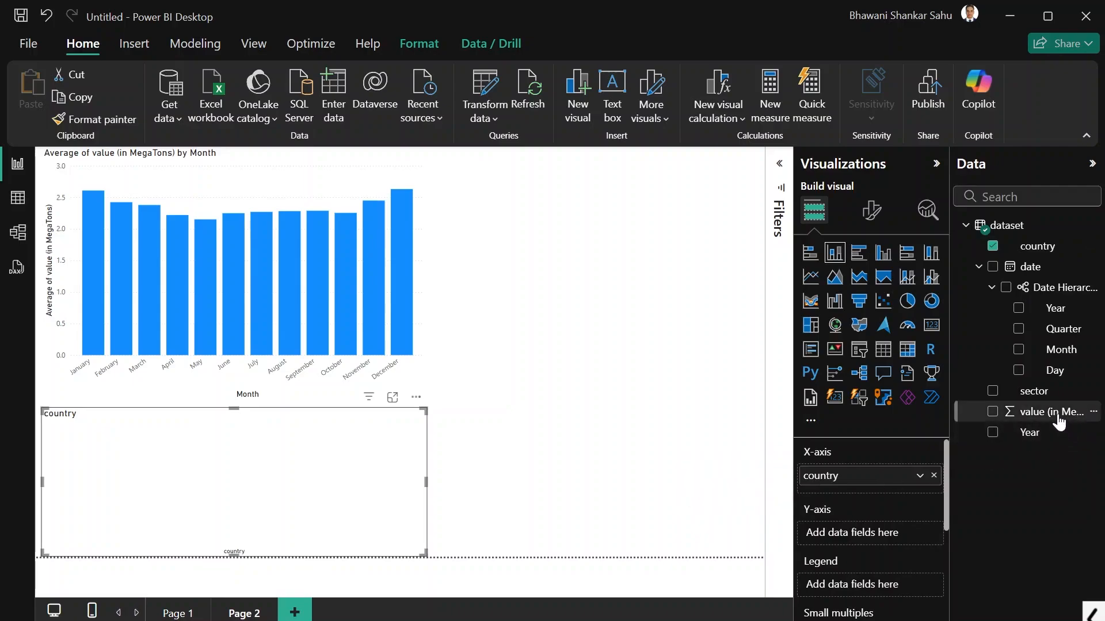
pyautogui.moveTo(1053, 413); pyautogui.dragTo(901, 532)
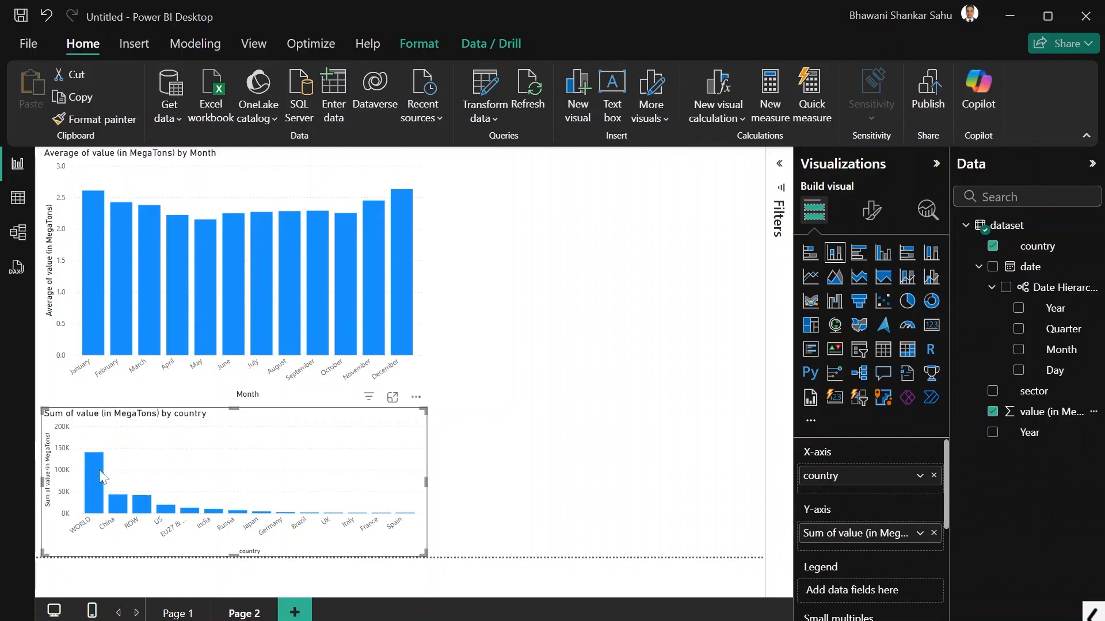
# - Filter the country chart with basic filtering to include every country entry except WORLD, and collapse the filters
pyautogui.moveTo(90, 501)
pyautogui.click(780, 199)
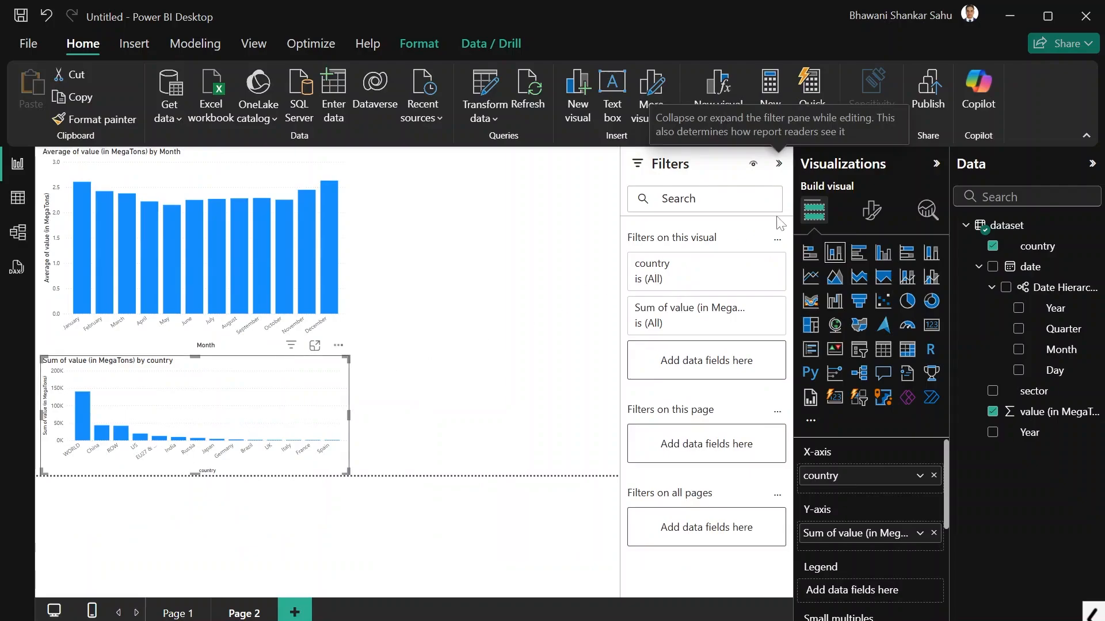
pyautogui.click(752, 266)
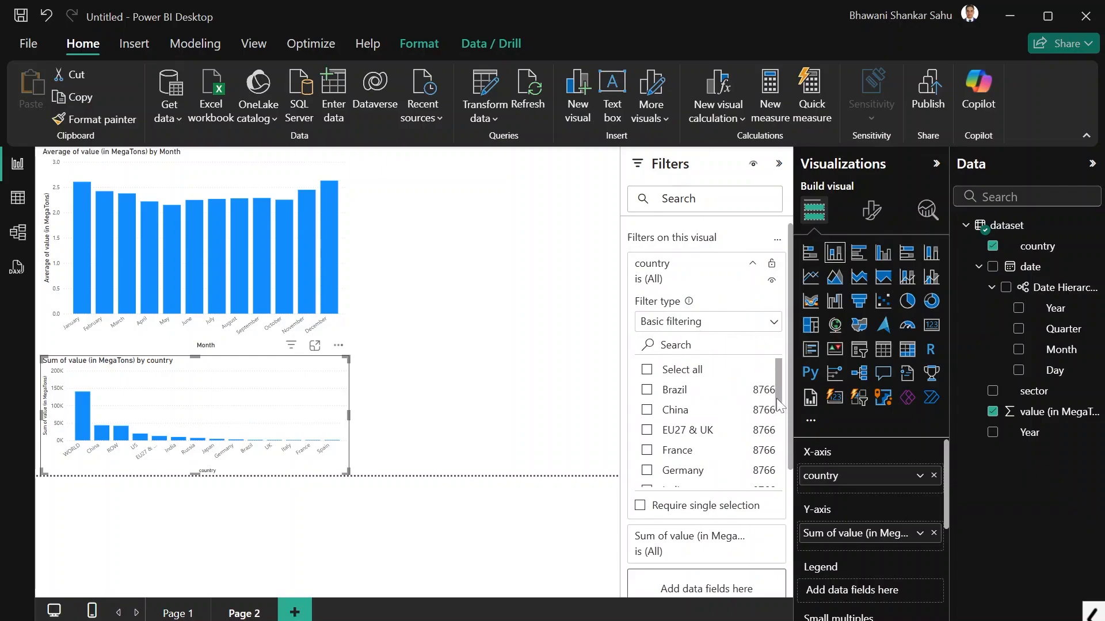
pyautogui.moveTo(775, 399)
pyautogui.mouseDown()
pyautogui.moveTo(784, 492)
pyautogui.moveTo(783, 382)
pyautogui.mouseUp()
pyautogui.moveTo(780, 384); pyautogui.dragTo(781, 461)
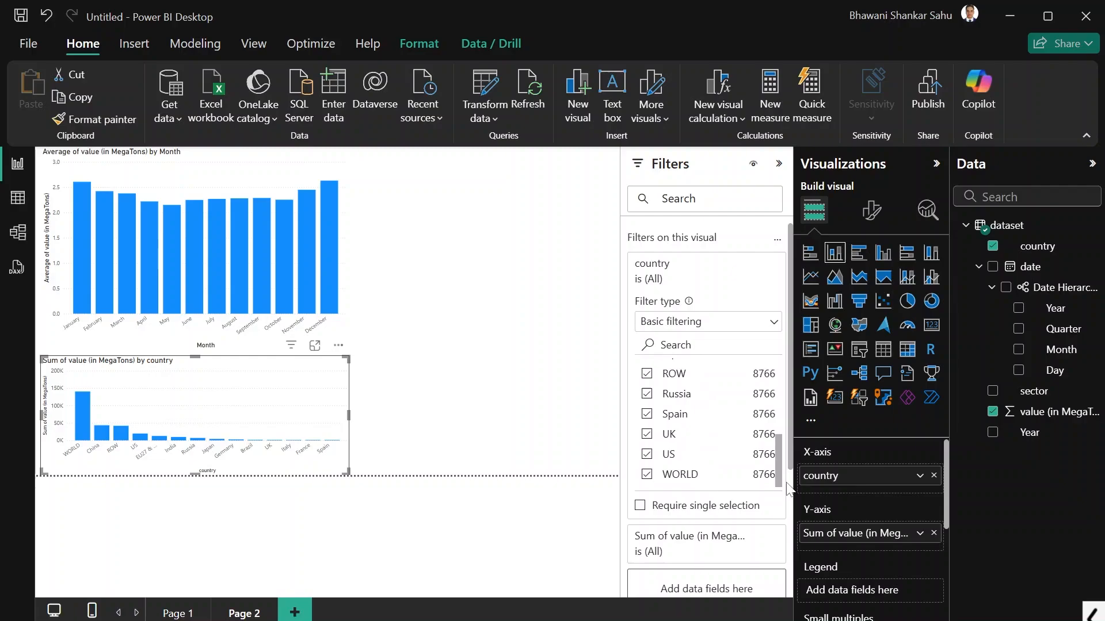
pyautogui.click(645, 481)
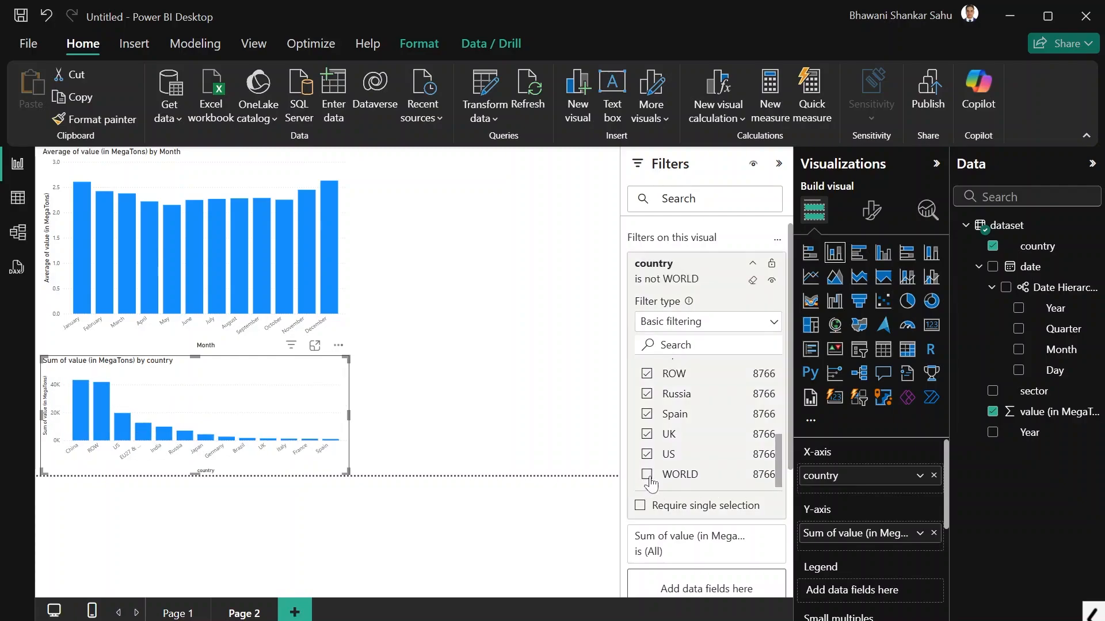
pyautogui.click(779, 163)
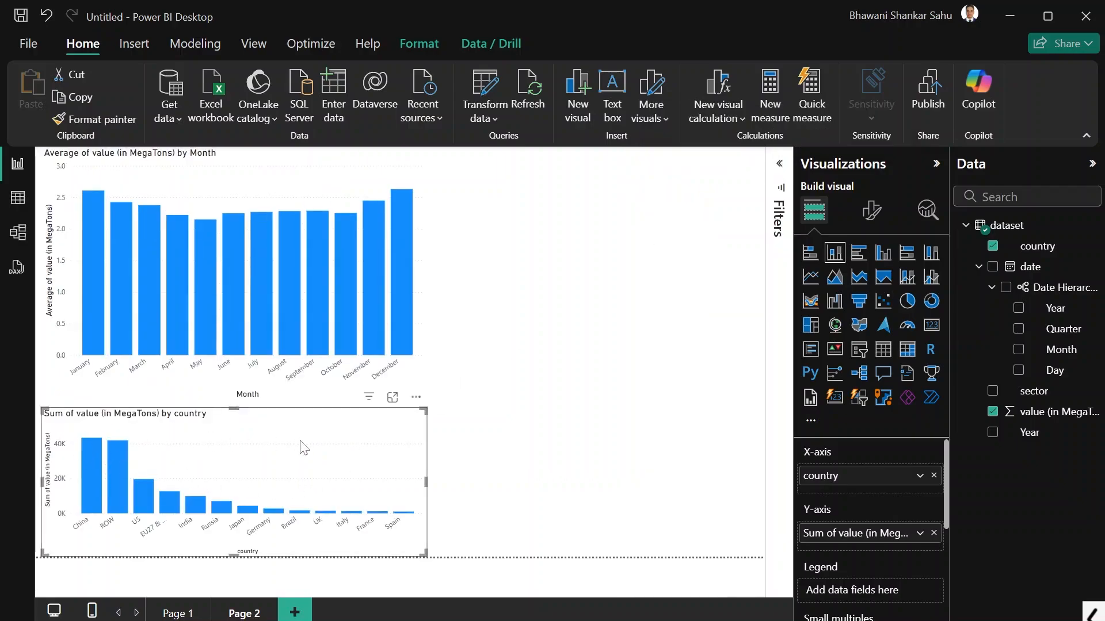
# - Inspect the emission values of individual countries in the country chart, including China and India
pyautogui.moveTo(89, 450)
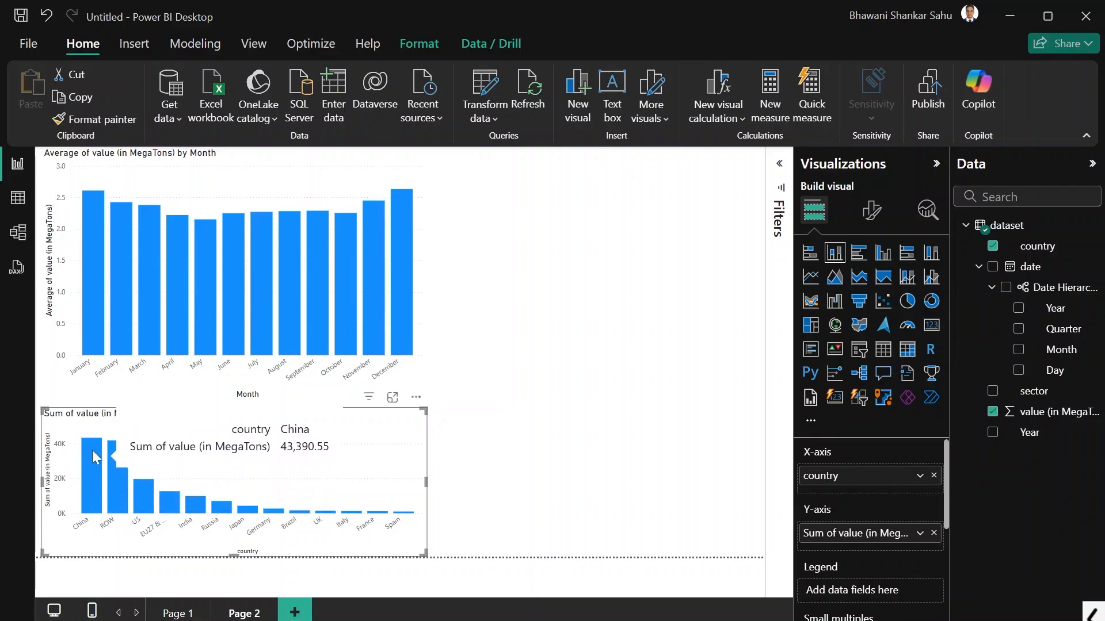
pyautogui.moveTo(122, 478)
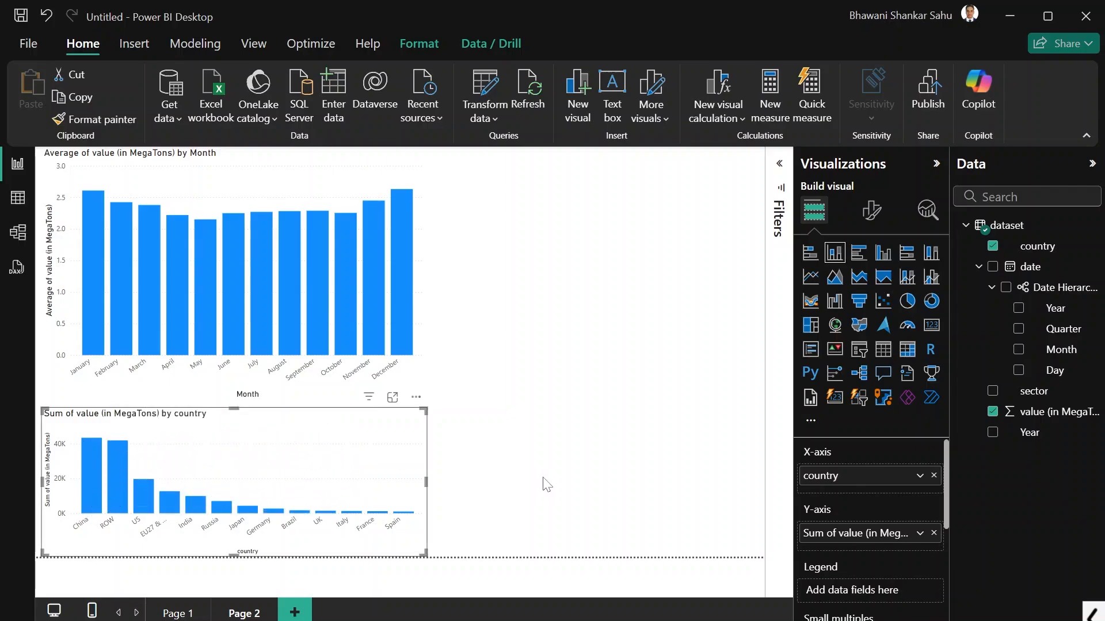
pyautogui.moveTo(198, 511)
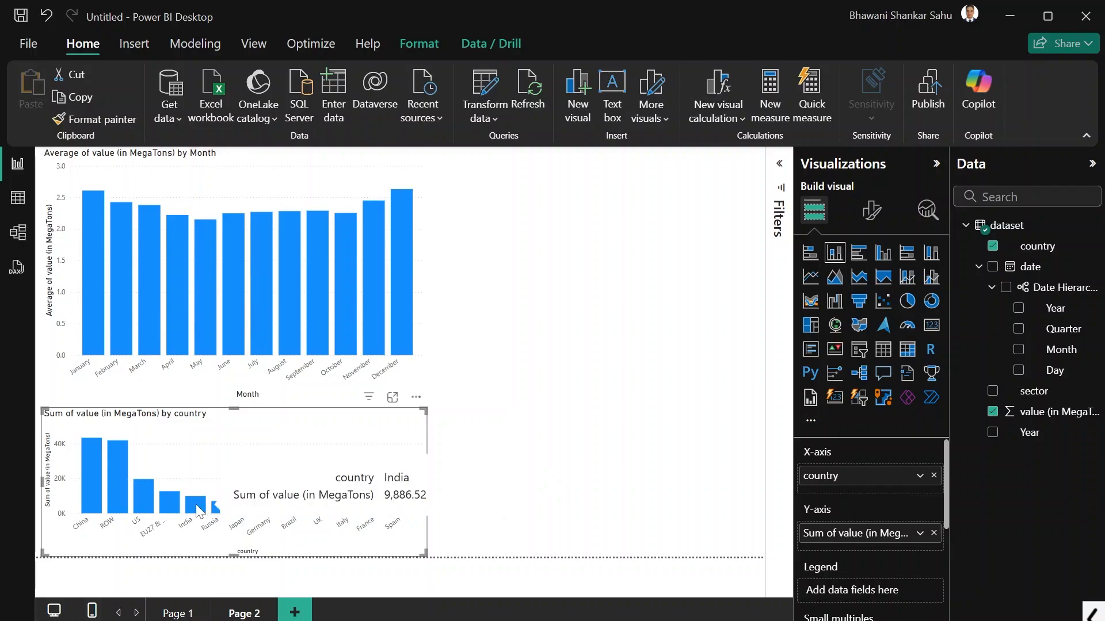
pyautogui.click(535, 471)
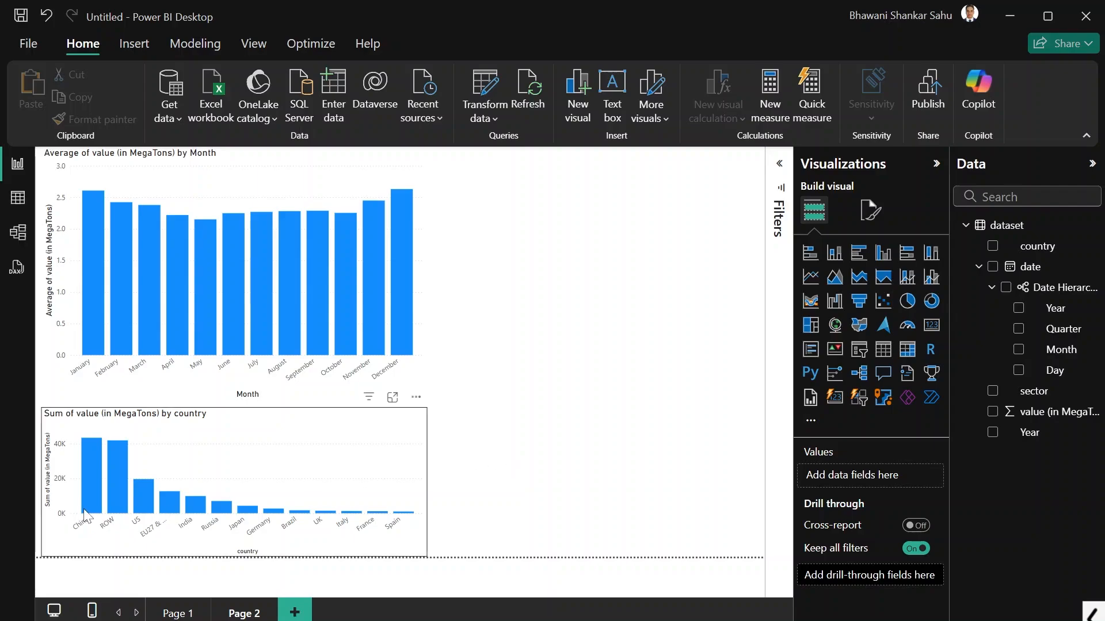
pyautogui.moveTo(85, 514)
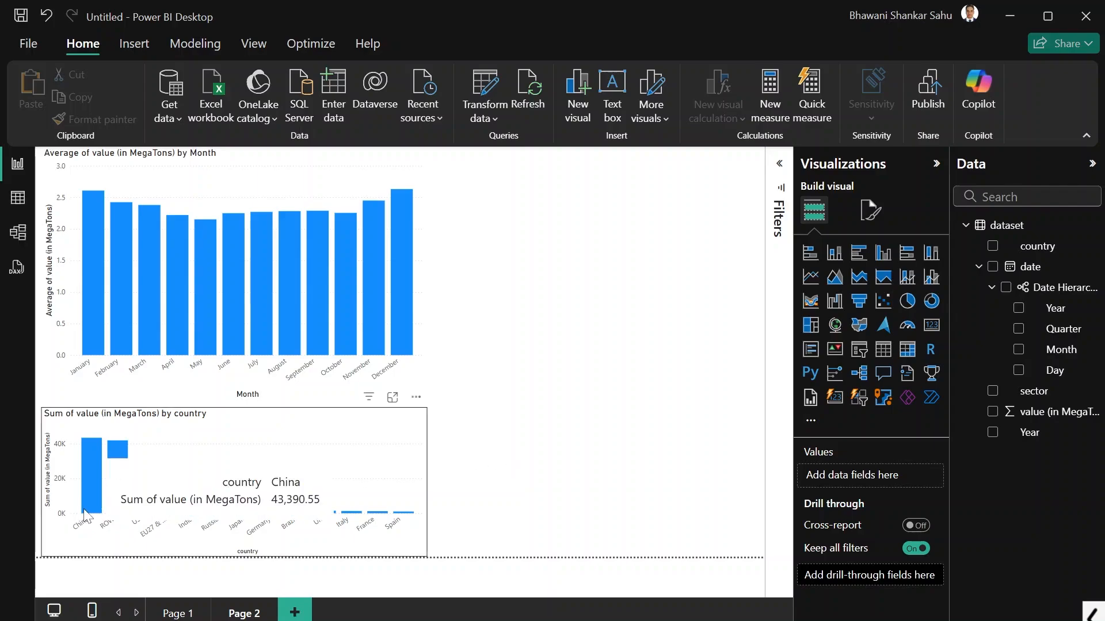
# - Check the country chart's remaining field options and shift the chart slightly up and to the right on the canvas
pyautogui.click(384, 438)
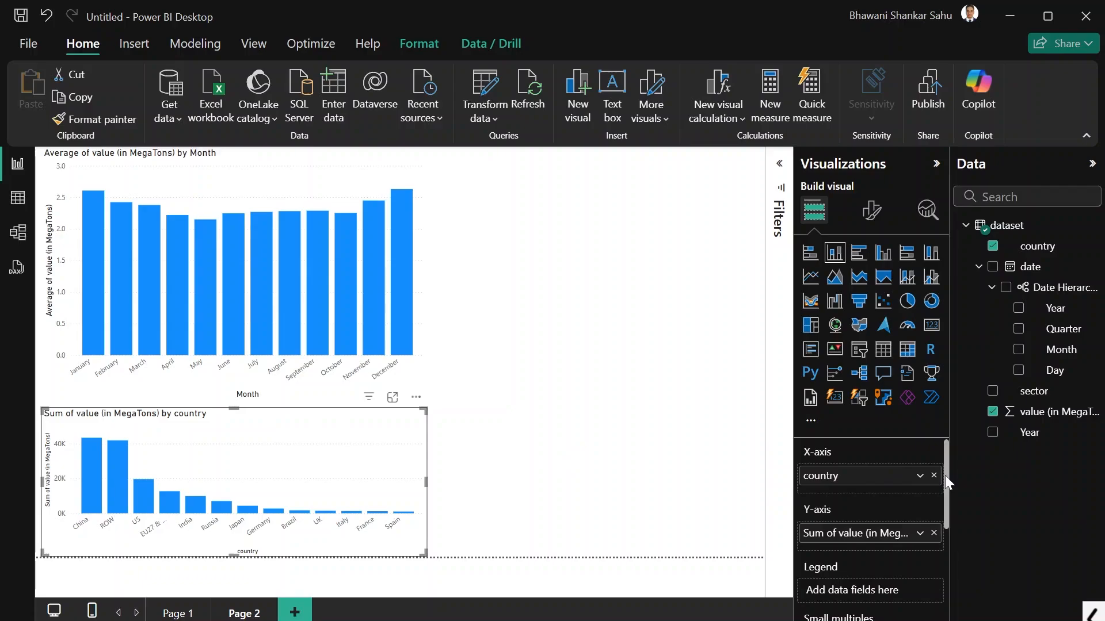
pyautogui.moveTo(944, 475); pyautogui.dragTo(952, 530)
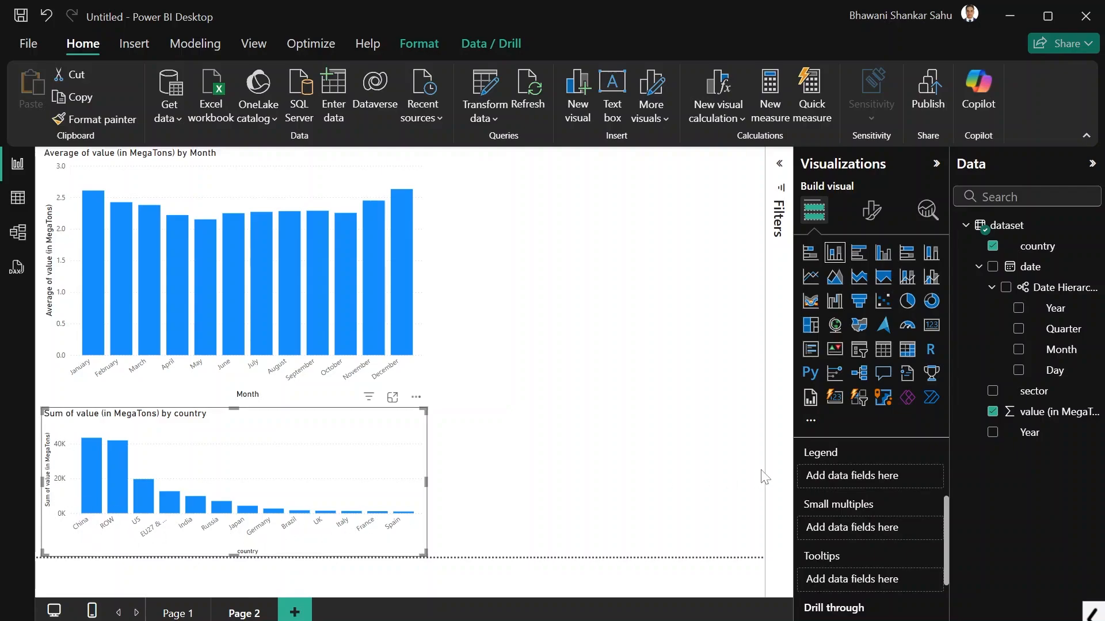
pyautogui.moveTo(376, 436); pyautogui.dragTo(394, 422)
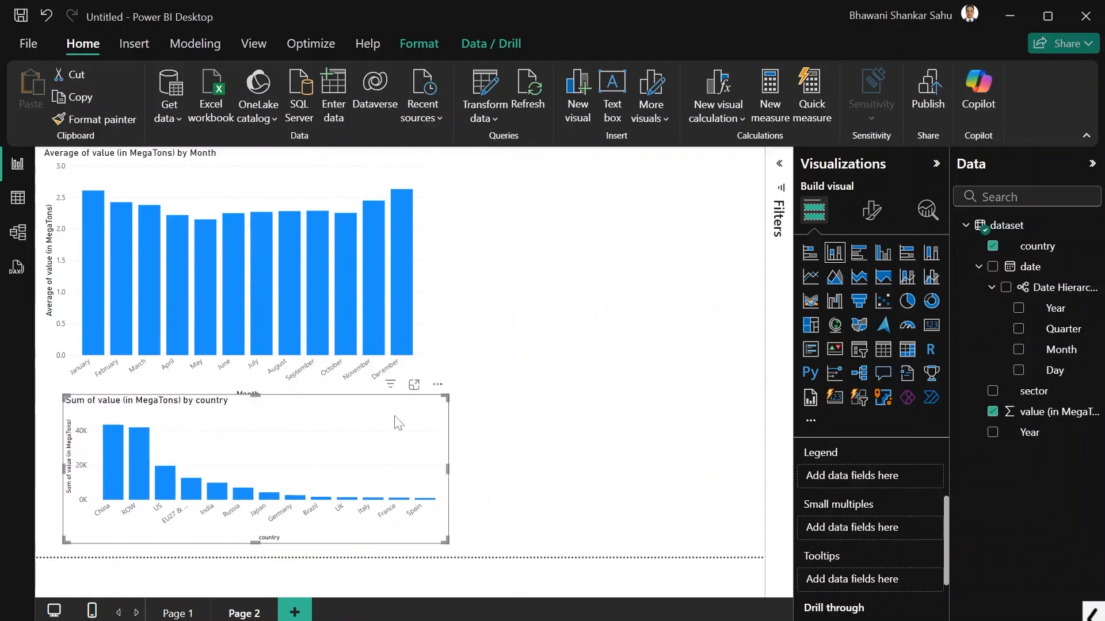
pyautogui.rightClick(395, 417)
pyautogui.moveTo(428, 437)
pyautogui.click(599, 426)
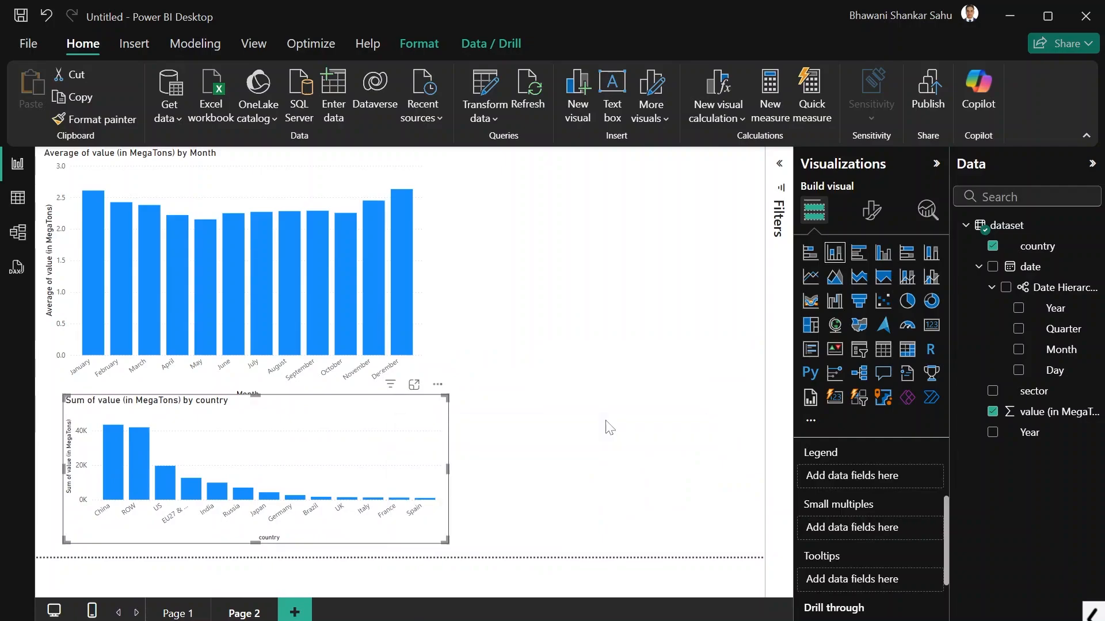
# - Paste a copy of the country chart onto a new report page and place it near the page's upper-left corner
pyautogui.click(295, 614)
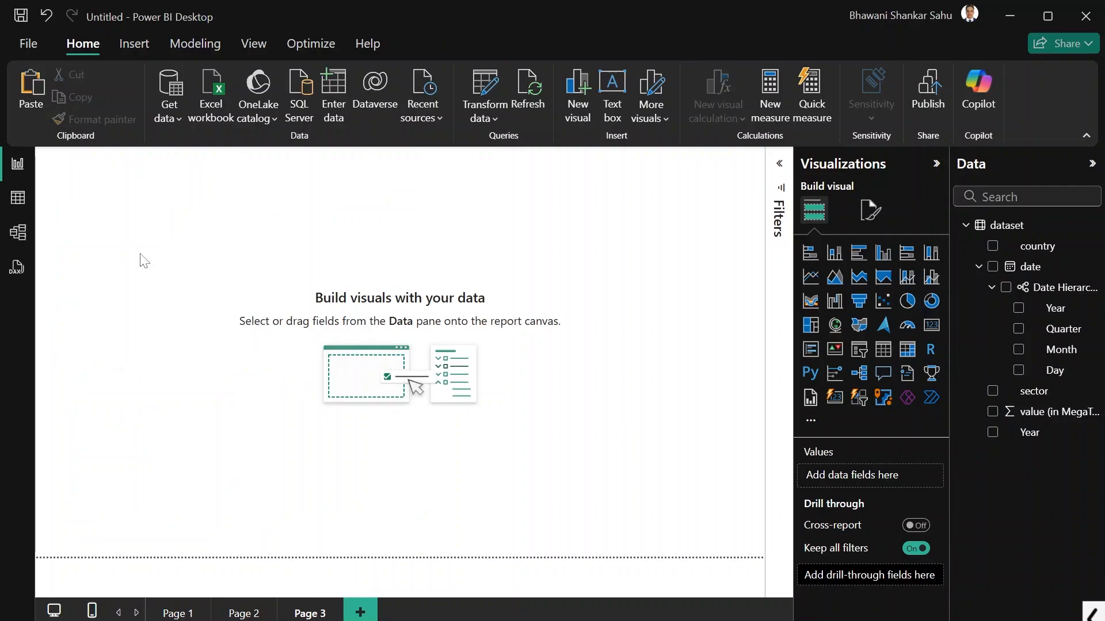
pyautogui.hotkey('ctrl', 'v')
pyautogui.moveTo(297, 411); pyautogui.dragTo(279, 202)
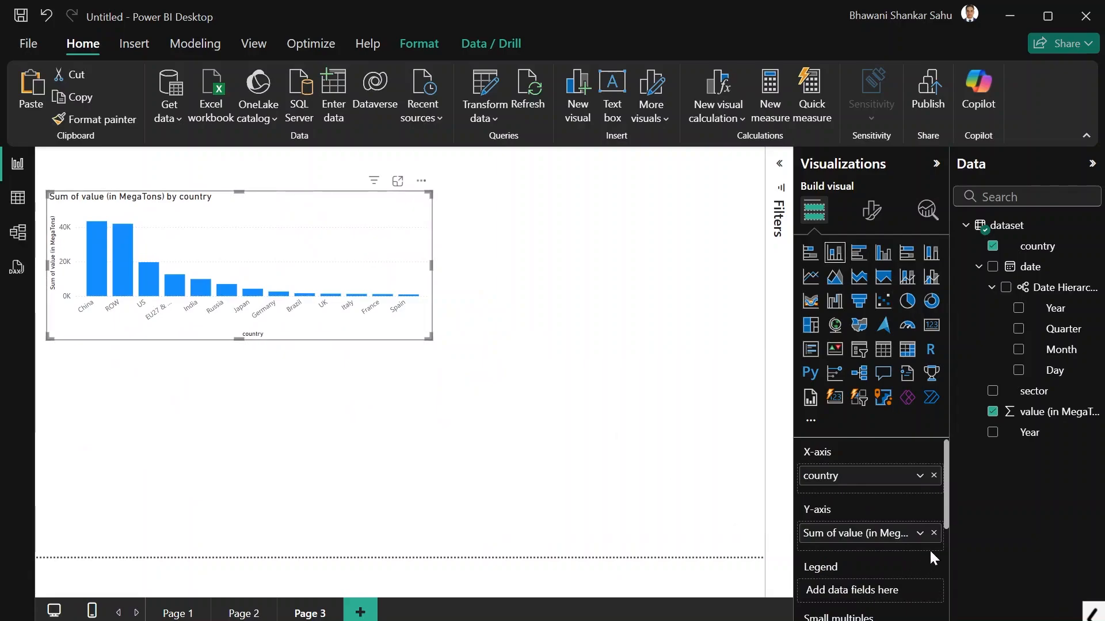
# - Split the copied country chart into small multiples by sector and enlarge it to fill most of the page
pyautogui.moveTo(946, 512); pyautogui.dragTo(950, 570)
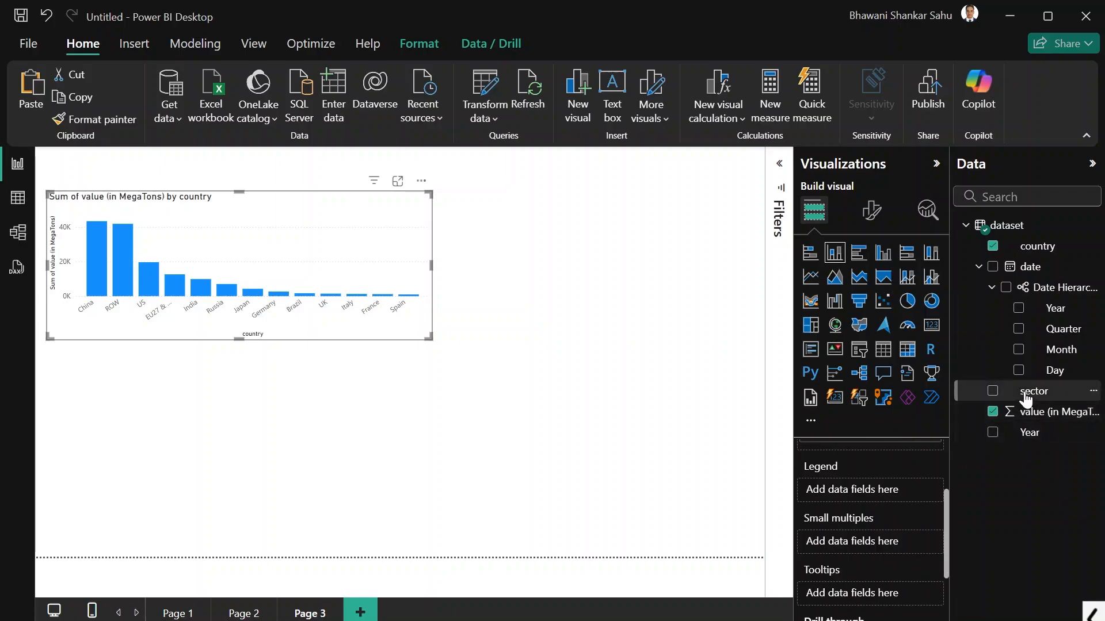
pyautogui.moveTo(1026, 398); pyautogui.dragTo(873, 546)
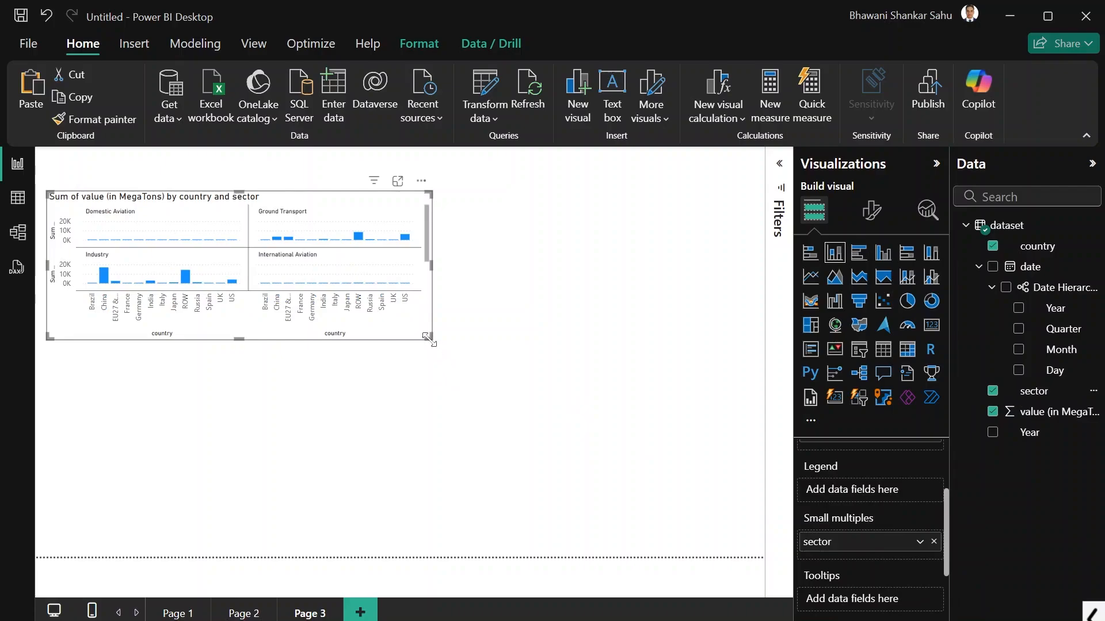
pyautogui.moveTo(427, 338); pyautogui.dragTo(555, 523)
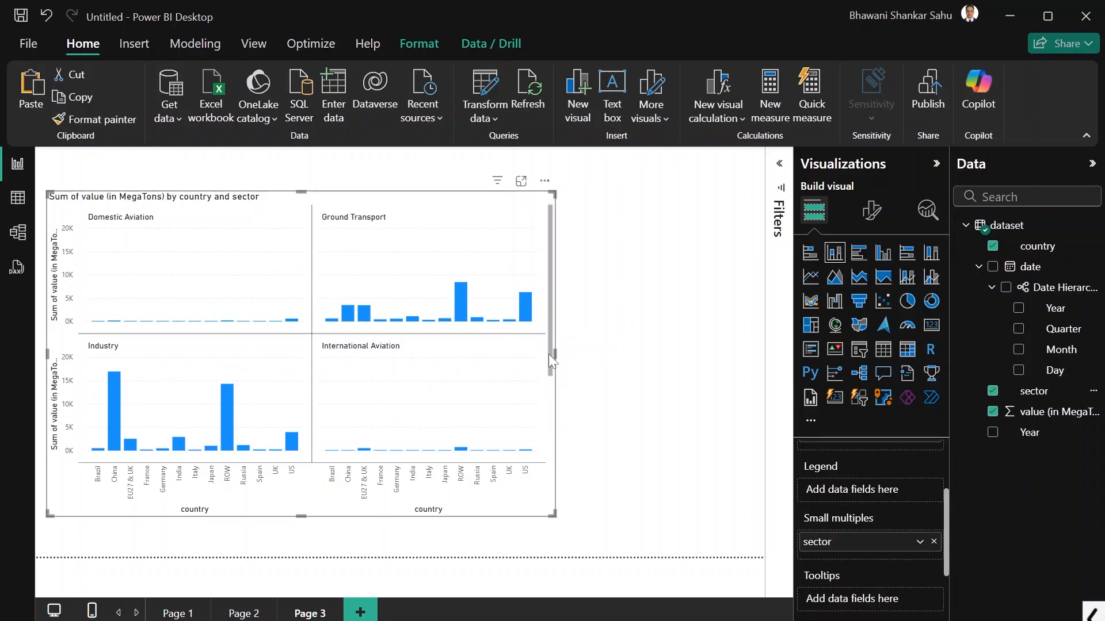
pyautogui.moveTo(549, 355)
pyautogui.mouseDown()
pyautogui.moveTo(554, 382)
pyautogui.moveTo(554, 362)
pyautogui.mouseUp()
# - Examine the emissions per country within each sector of the small-multiples chart, from Domestic Aviation to Power and Residential
pyautogui.moveTo(467, 320)
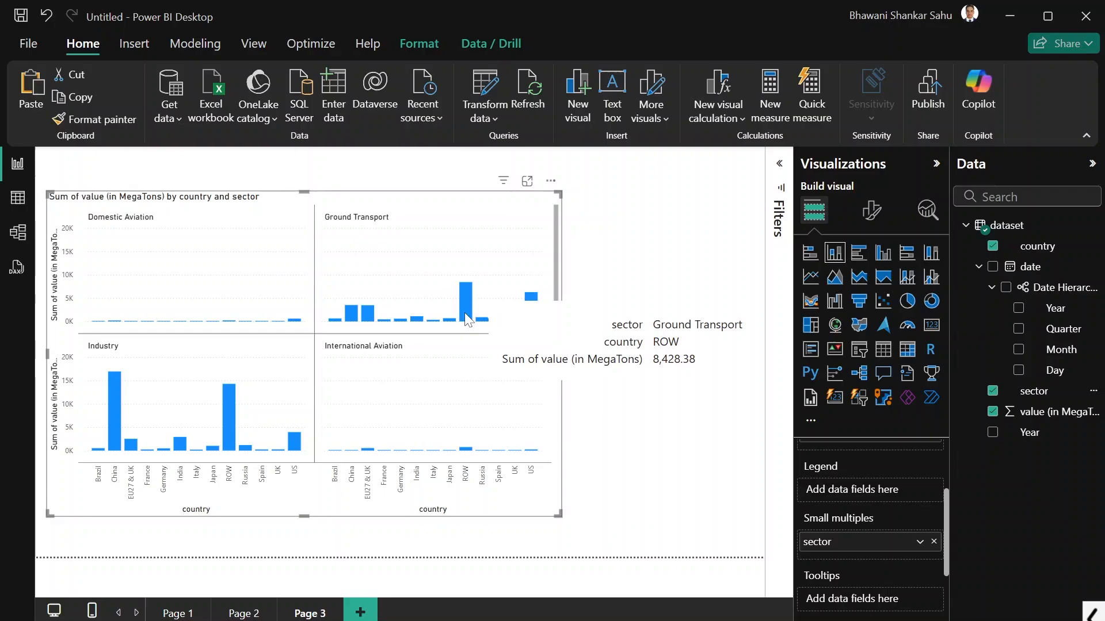
pyautogui.moveTo(554, 269); pyautogui.dragTo(547, 388)
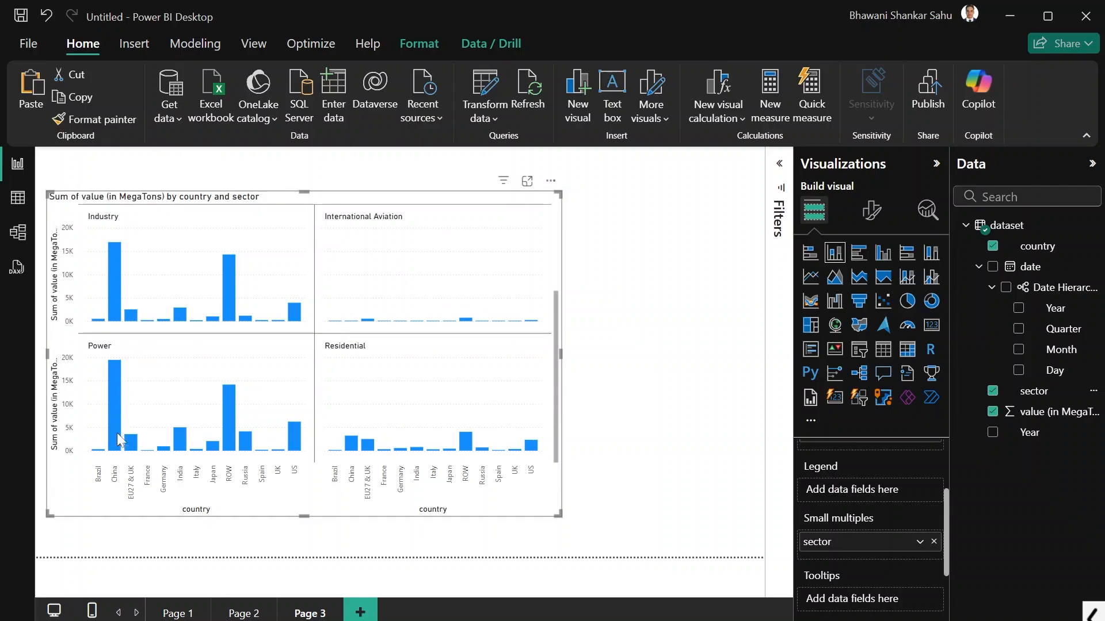
pyautogui.moveTo(124, 389)
pyautogui.moveTo(558, 444); pyautogui.dragTo(564, 331)
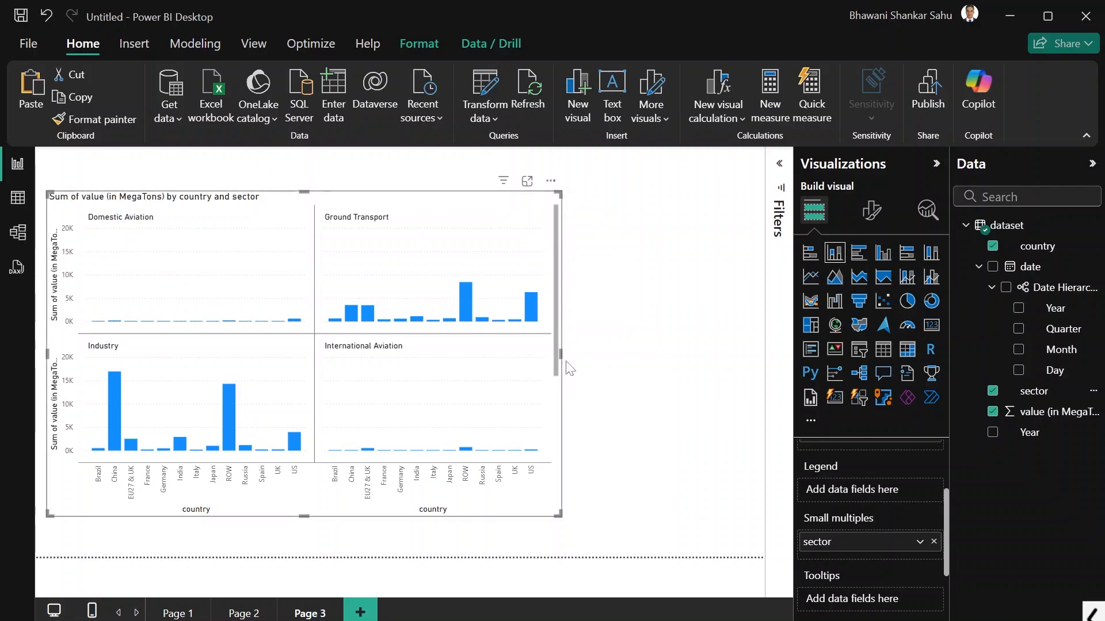
pyautogui.scroll(-1, 564, 364)
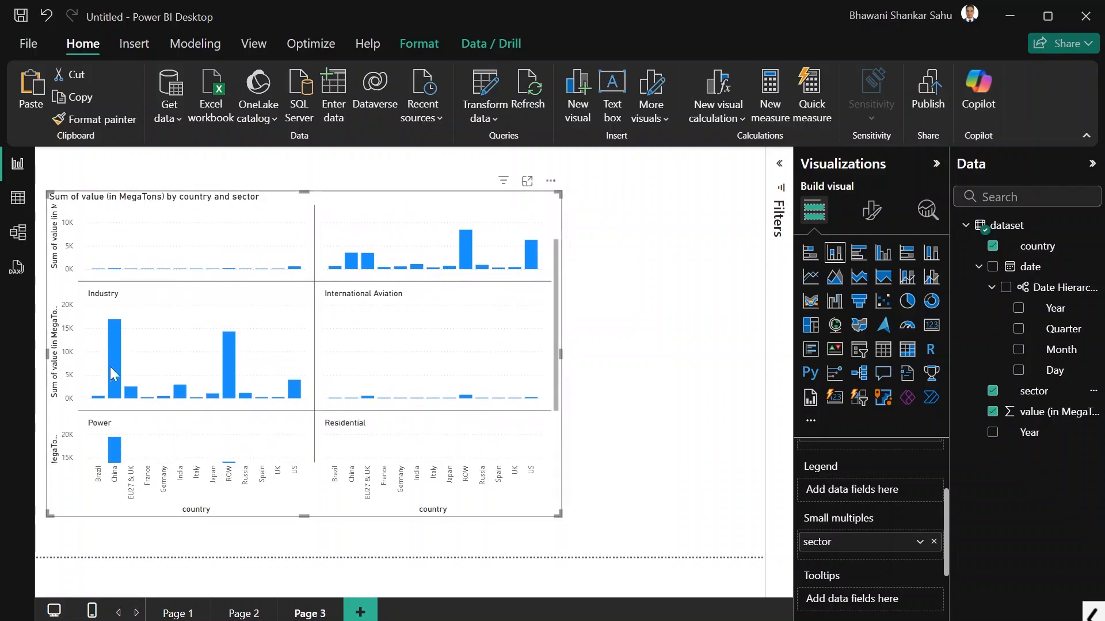
pyautogui.moveTo(123, 452)
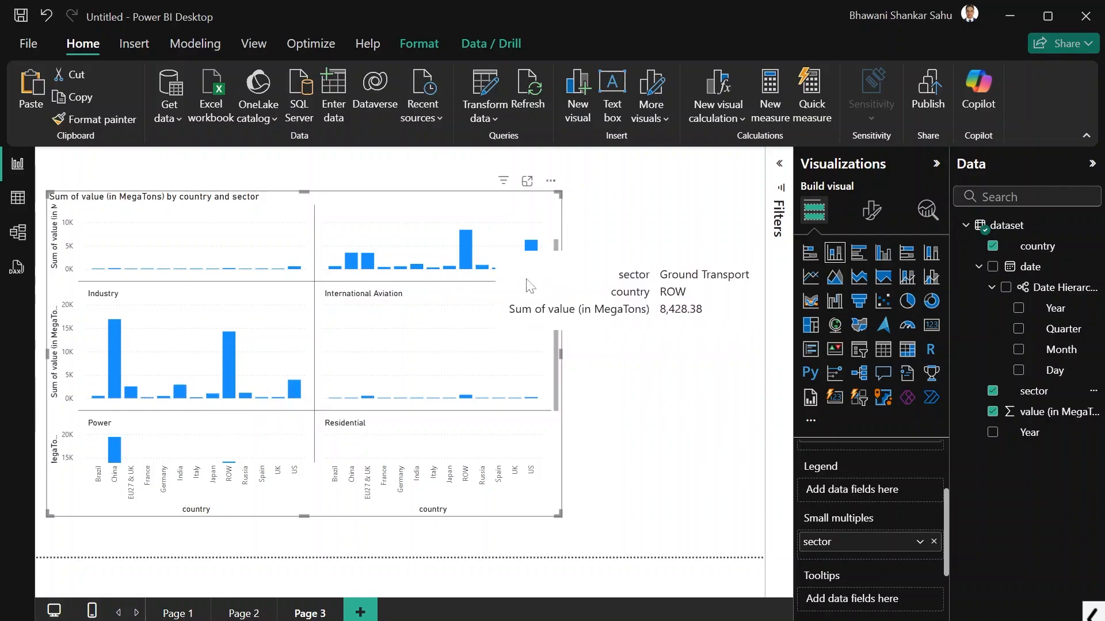
pyautogui.moveTo(553, 362)
pyautogui.mouseDown()
pyautogui.moveTo(548, 295)
pyautogui.moveTo(557, 348)
pyautogui.mouseUp()
pyautogui.click(707, 352)
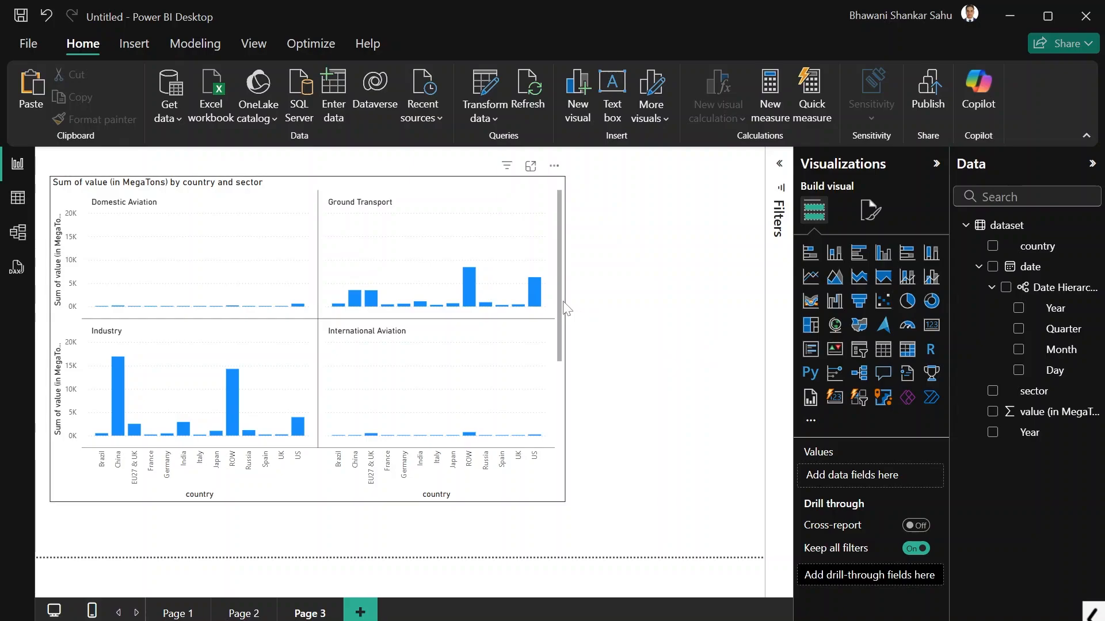
pyautogui.click(560, 275)
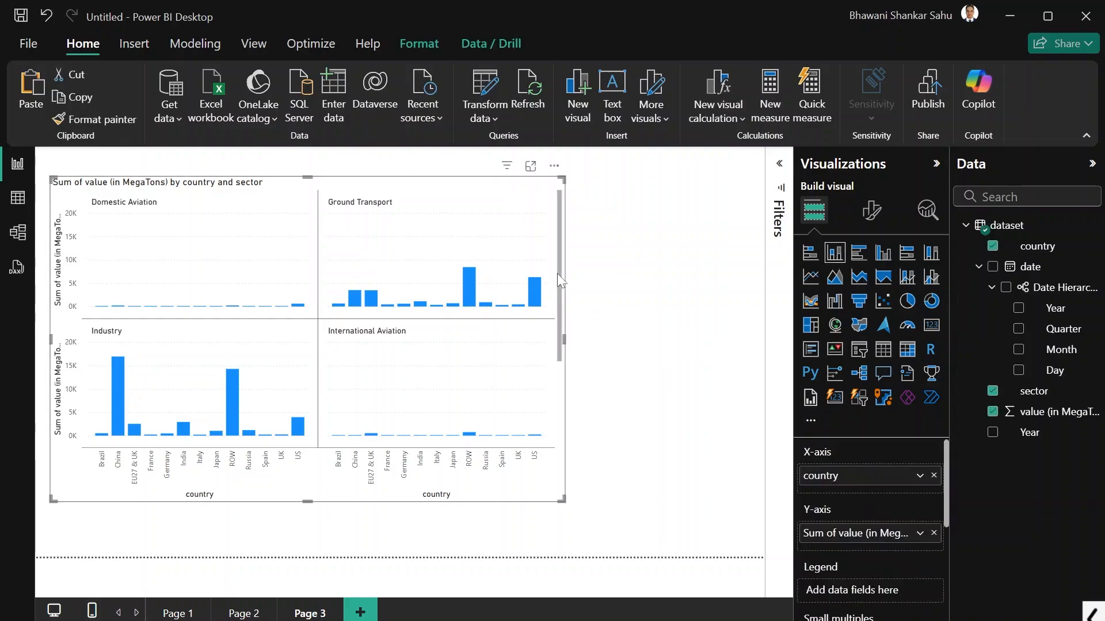
pyautogui.moveTo(560, 259); pyautogui.dragTo(561, 437)
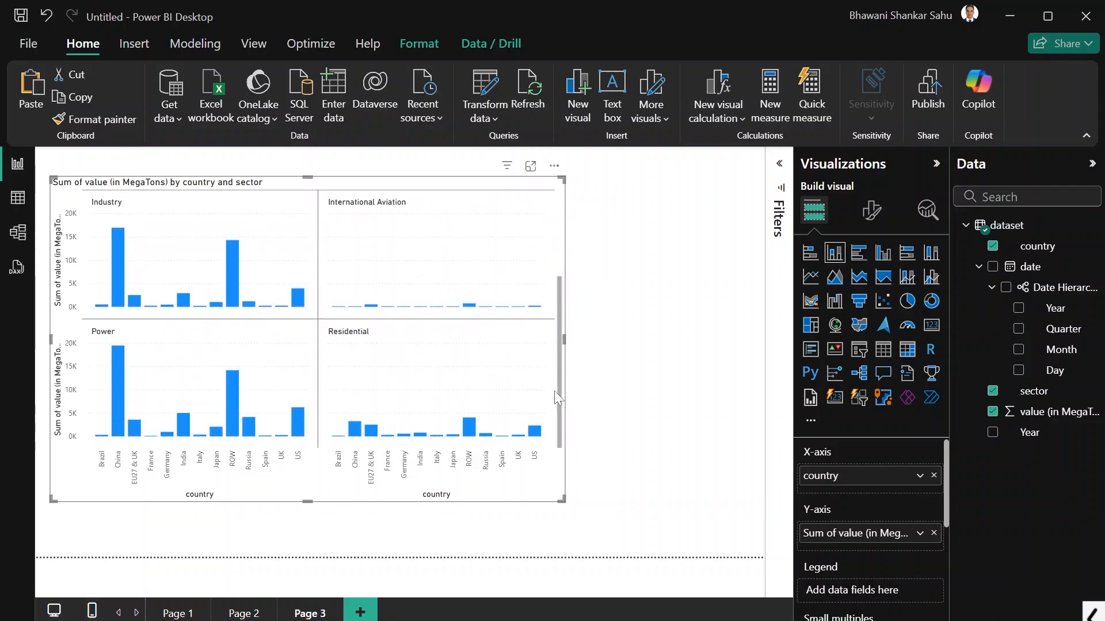
pyautogui.click(684, 448)
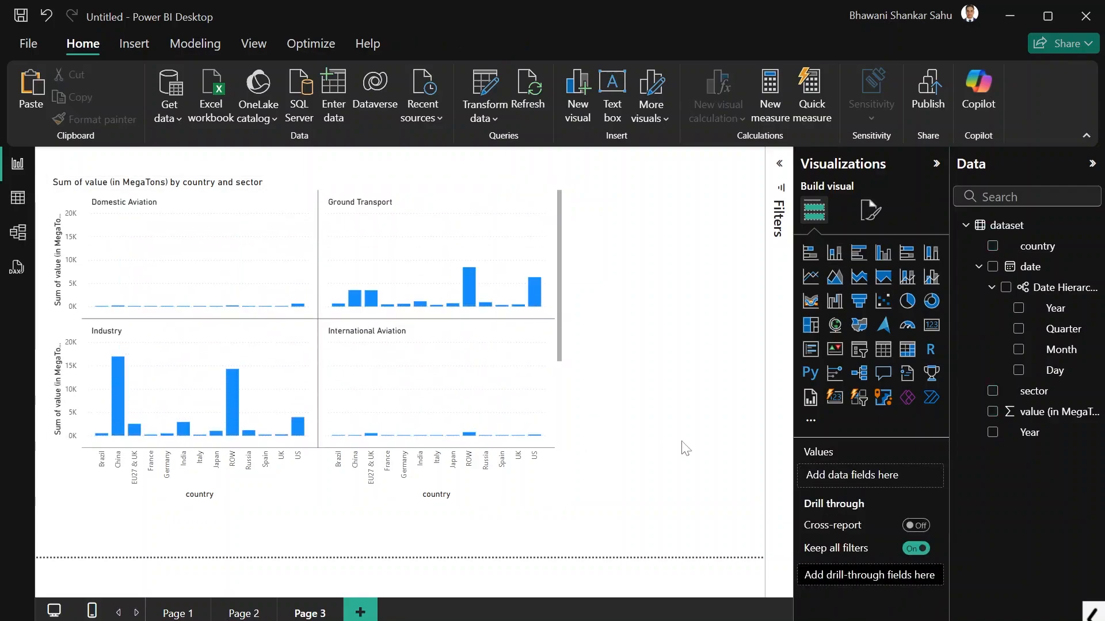
# - Add a blank fourth report page and shift the small-multiples chart on Page 3 slightly down and to the left
pyautogui.click(361, 613)
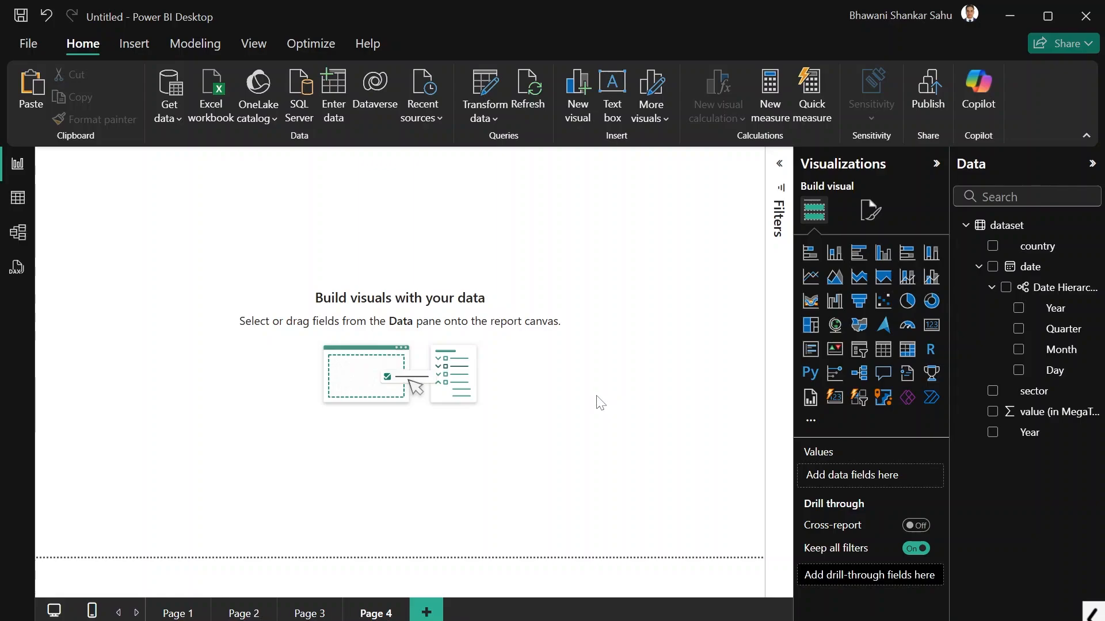
pyautogui.click(303, 614)
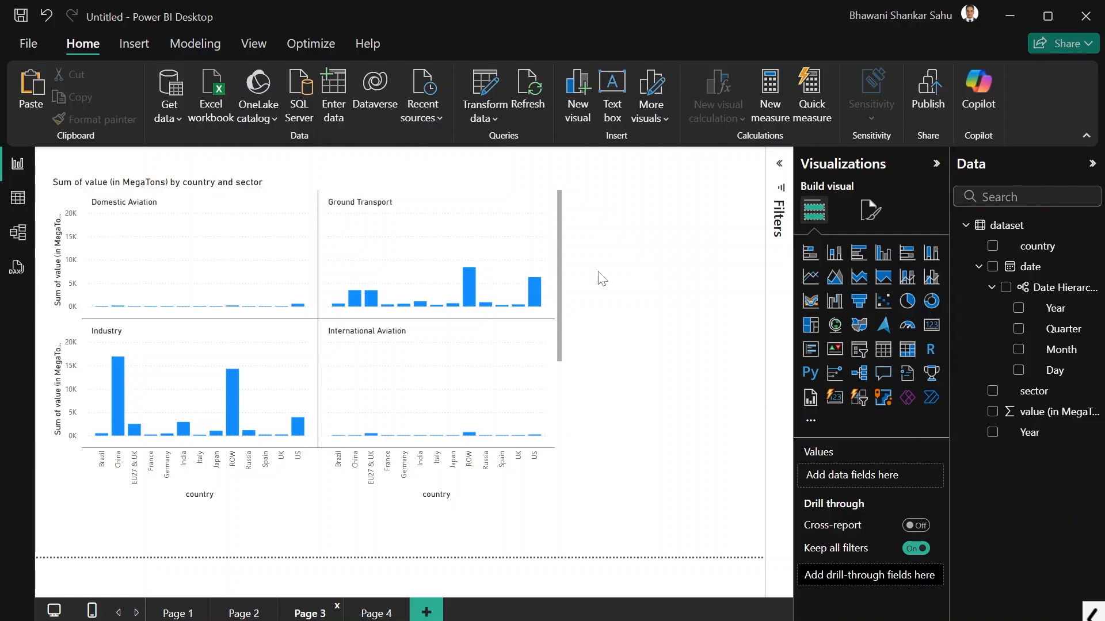
pyautogui.moveTo(520, 236); pyautogui.dragTo(553, 247)
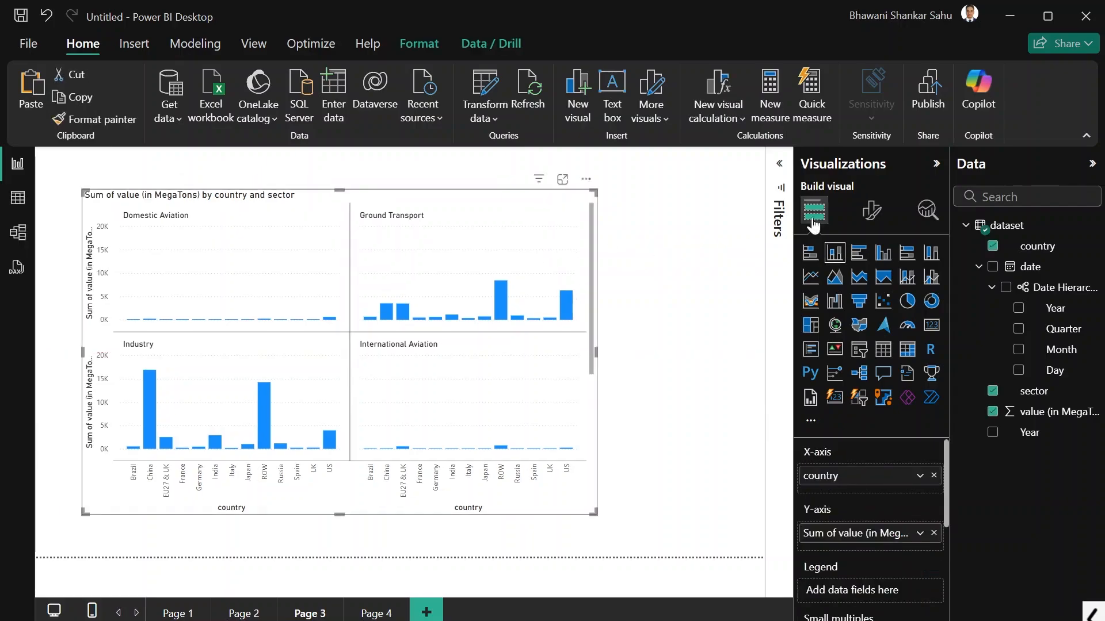
pyautogui.moveTo(532, 262); pyautogui.dragTo(492, 263)
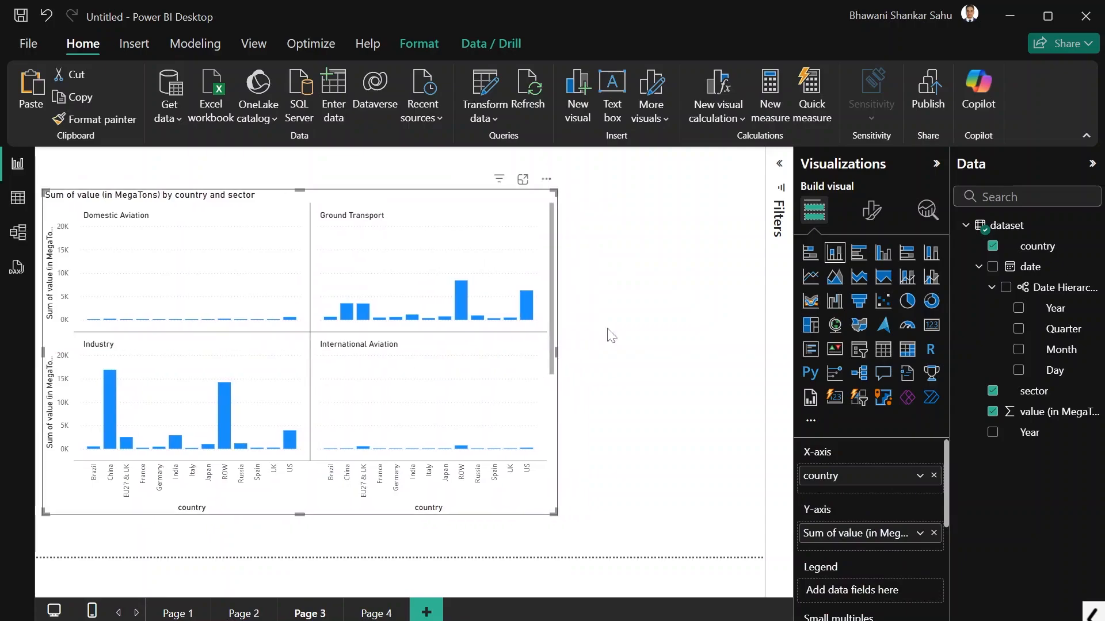
pyautogui.click(608, 334)
# - Add a slicer on the sector field to Page 1 and place it below the yearly line chart
pyautogui.click(244, 613)
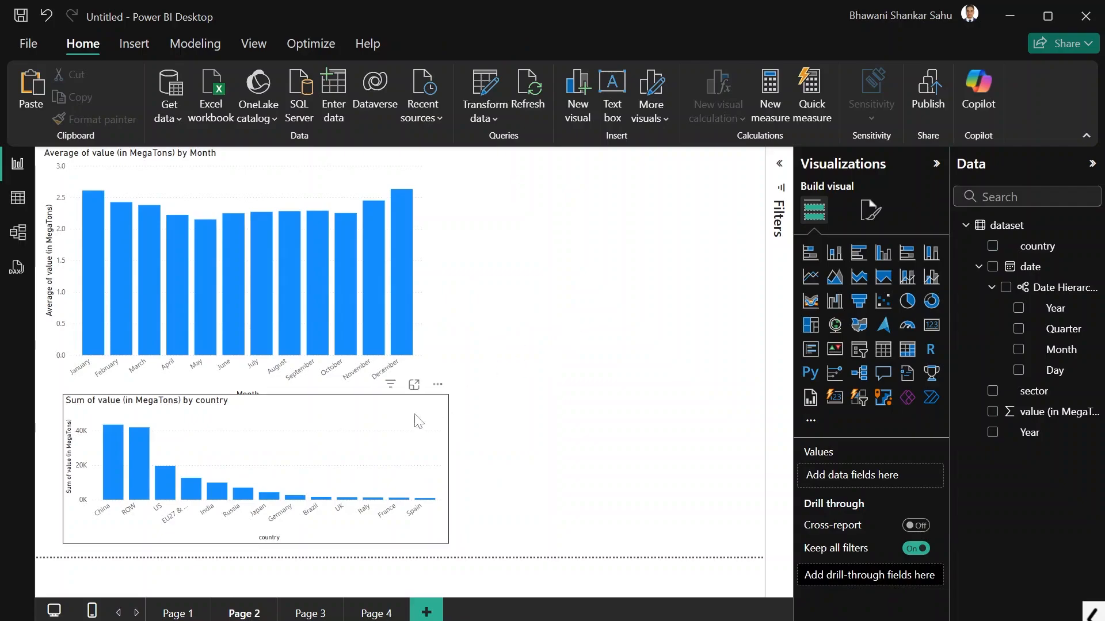
pyautogui.click(173, 613)
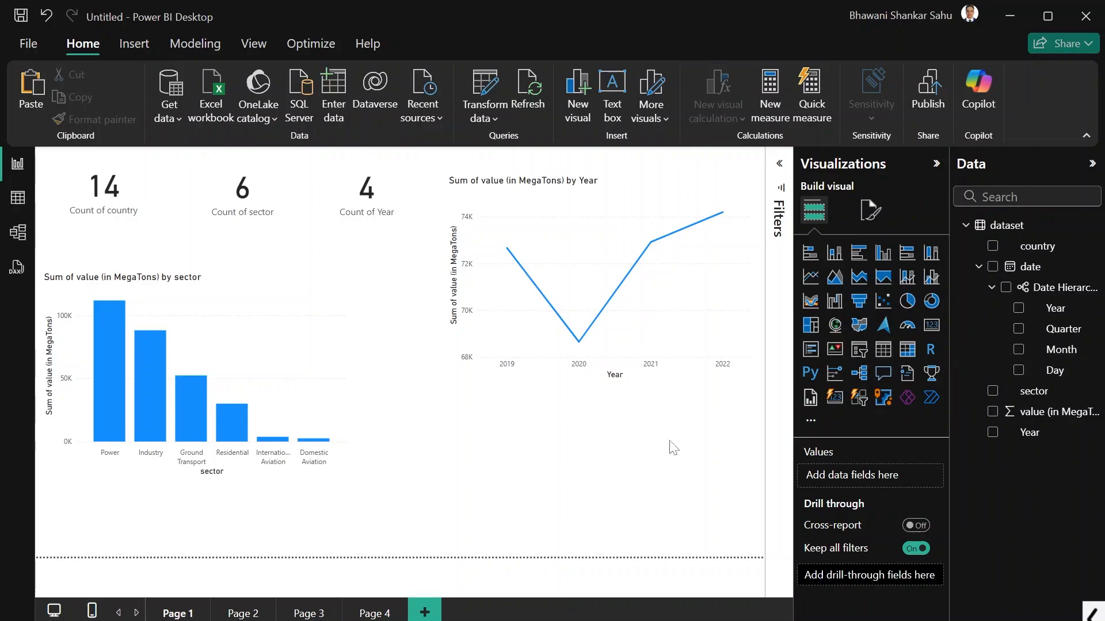
pyautogui.click(861, 350)
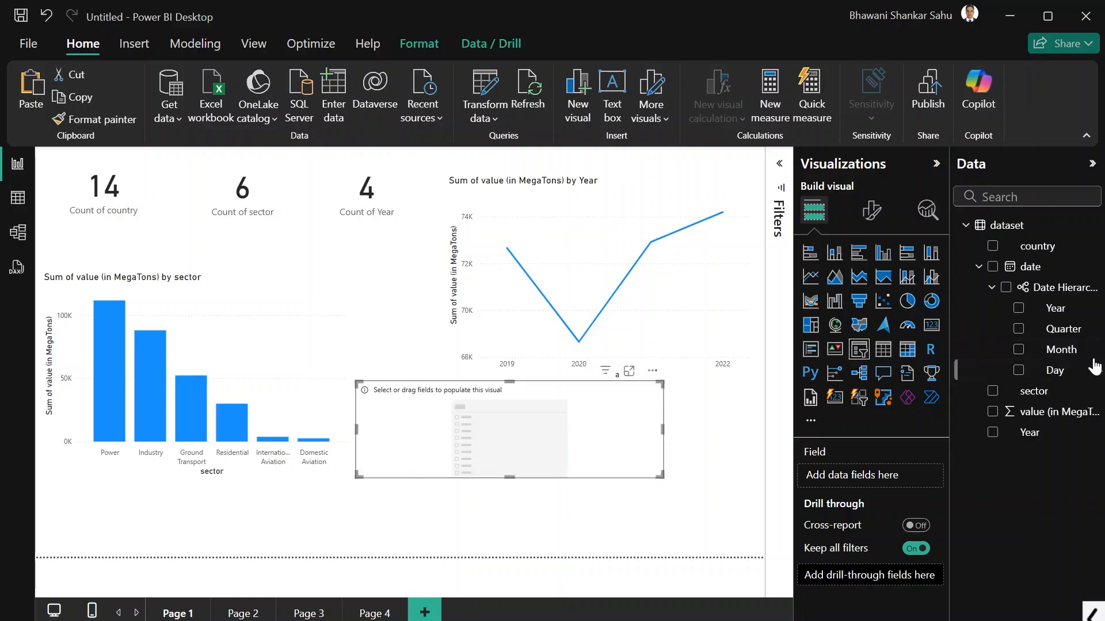
pyautogui.moveTo(1034, 401); pyautogui.dragTo(863, 476)
pyautogui.moveTo(552, 387); pyautogui.dragTo(626, 450)
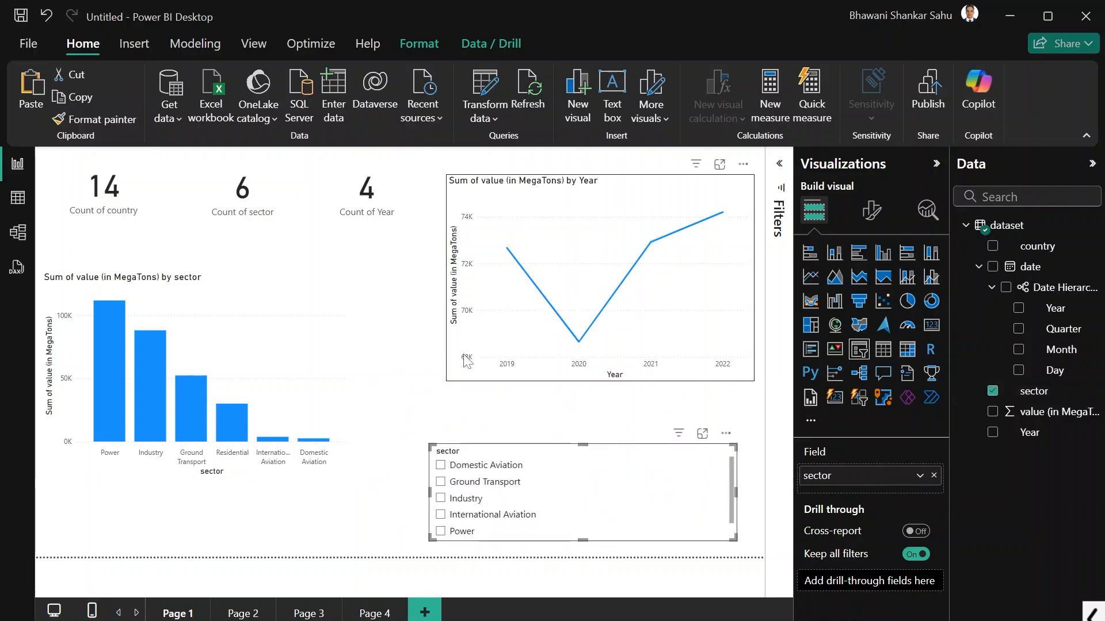
# - Test the sector slicer with individual sectors from Domestic Aviation to Power, clear the selection, and move the slicer slightly up
pyautogui.click(441, 466)
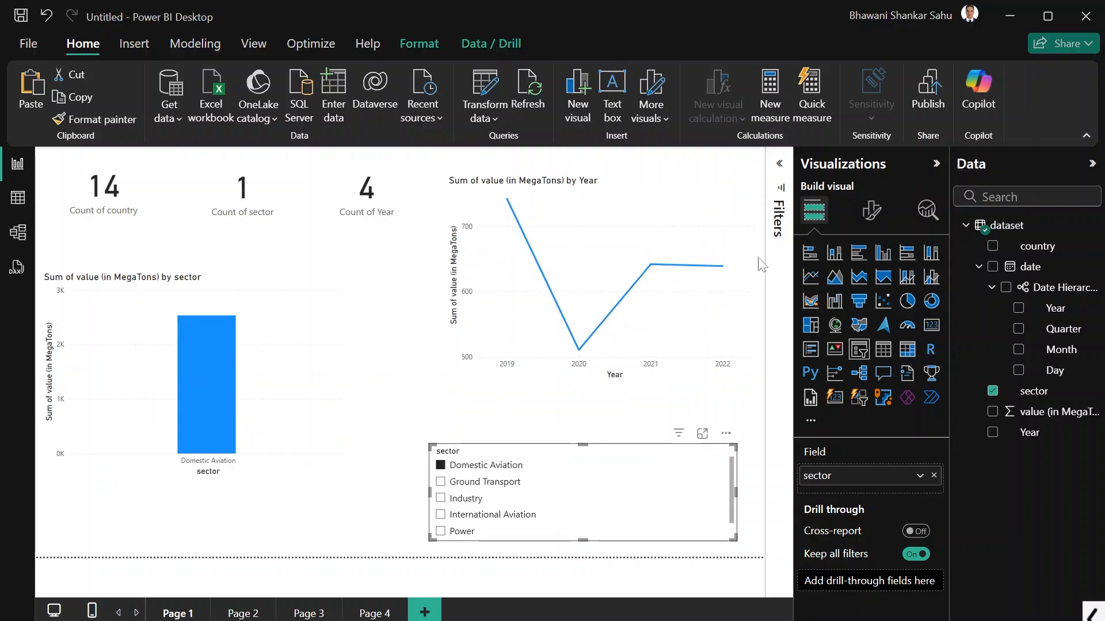
pyautogui.click(441, 482)
pyautogui.click(441, 499)
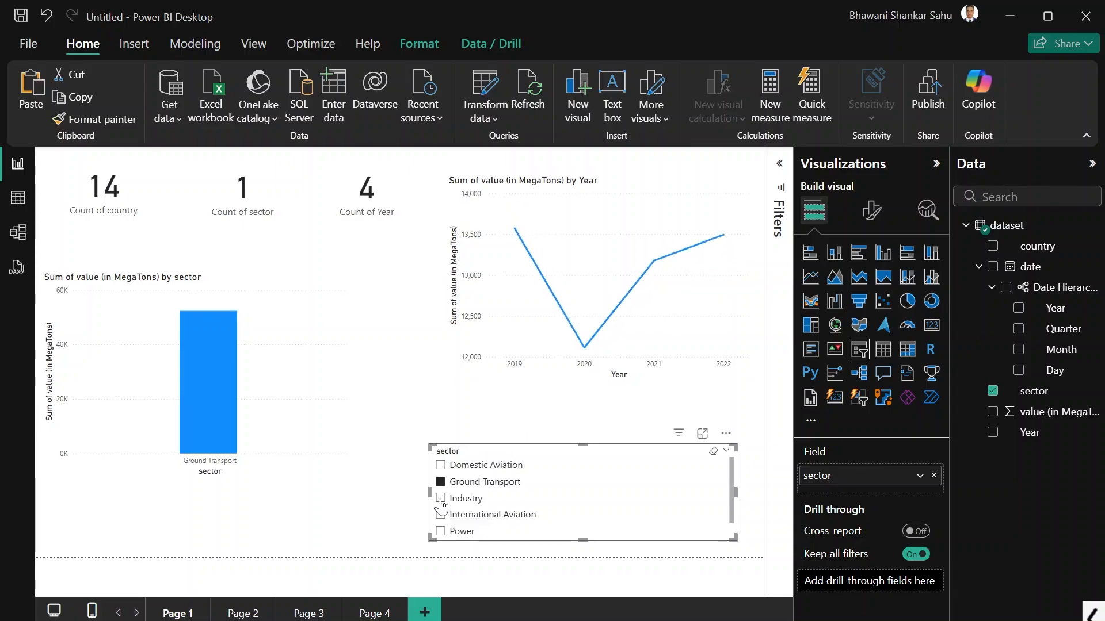
pyautogui.click(440, 515)
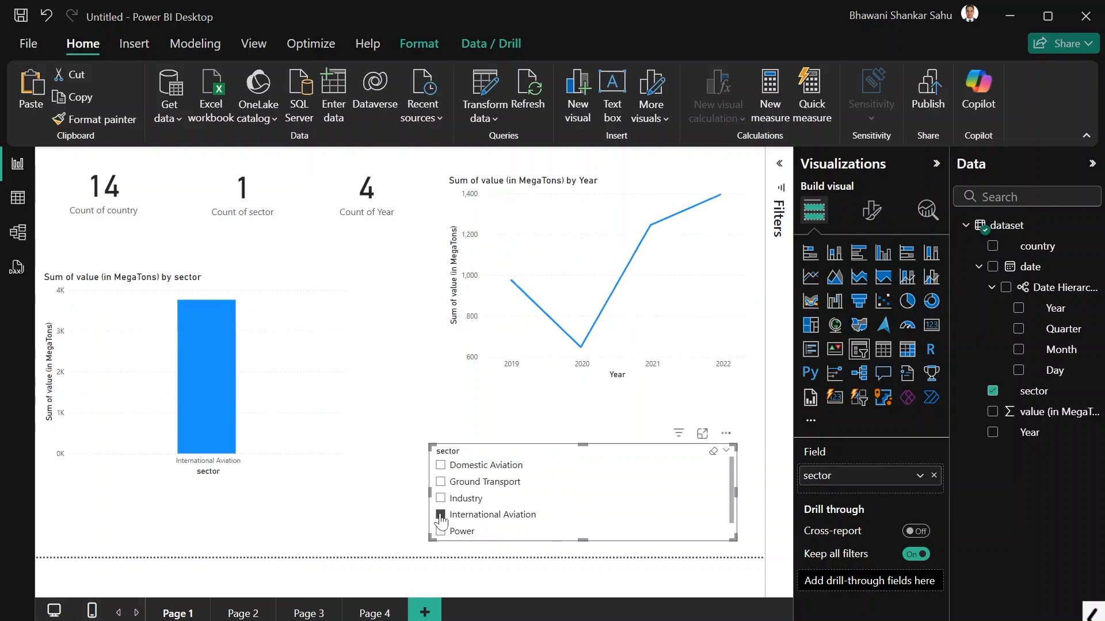
pyautogui.click(441, 531)
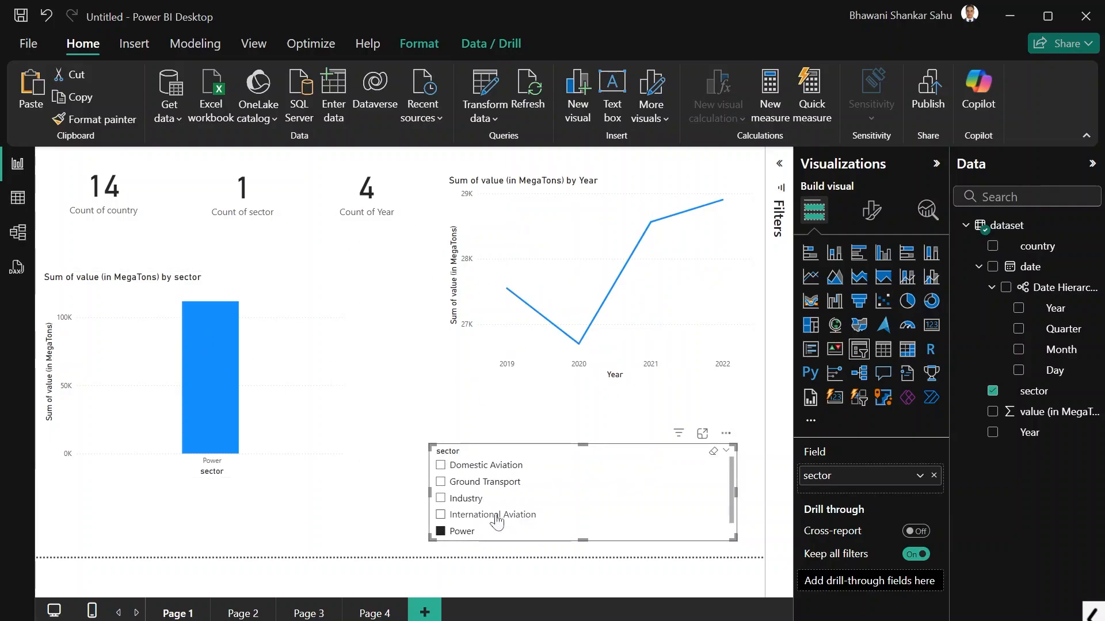
pyautogui.click(440, 531)
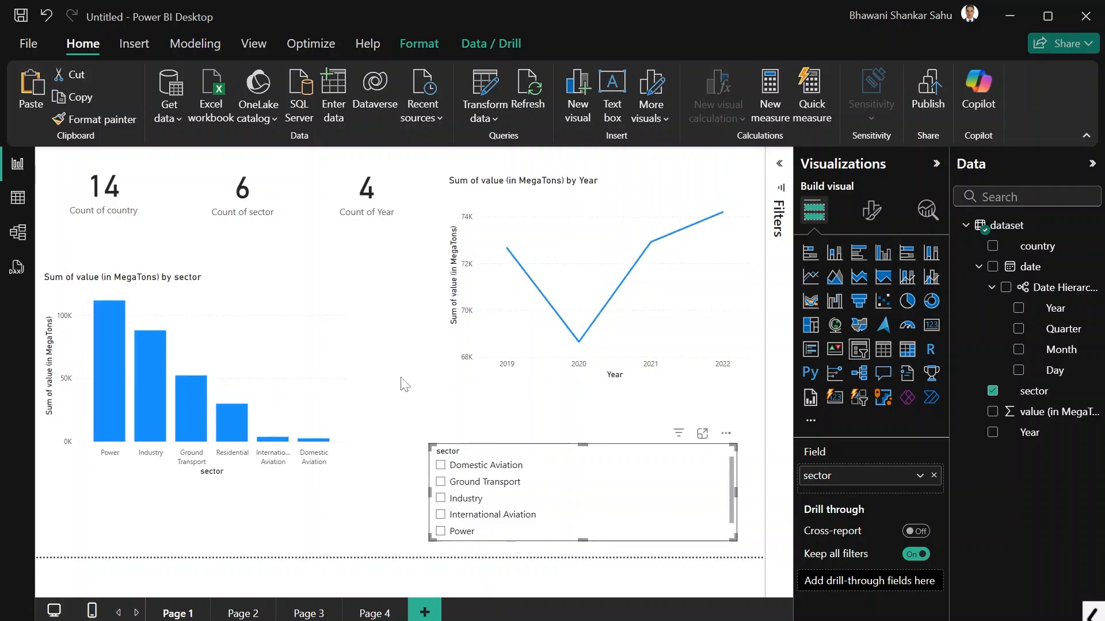
pyautogui.moveTo(645, 457); pyautogui.dragTo(649, 424)
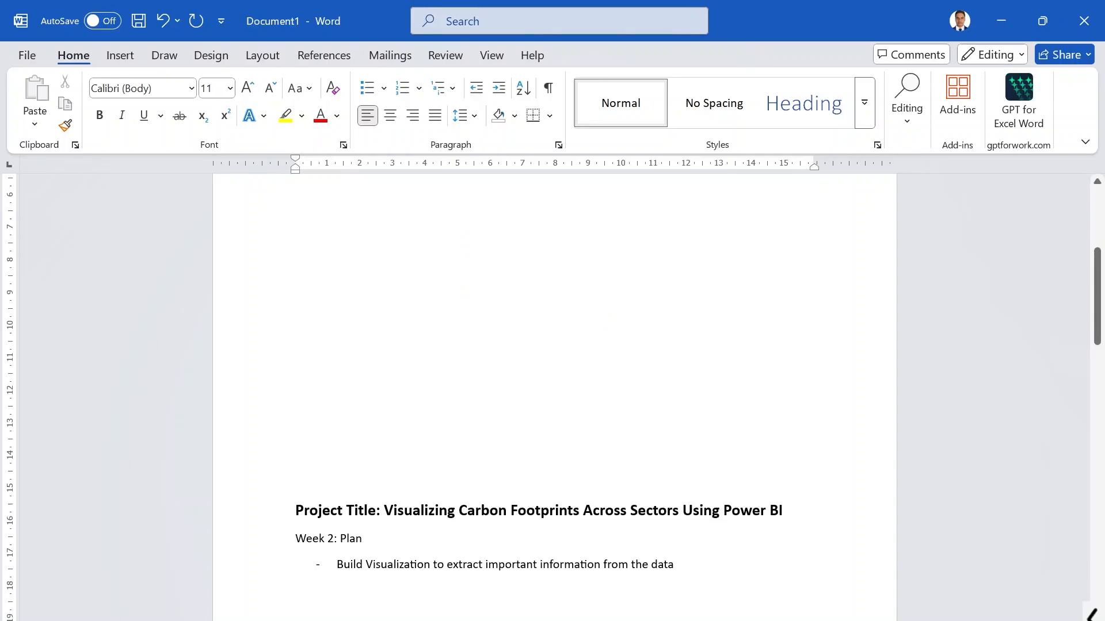
# - Switch to Word and read on through the carbon footprint project plan below the Week 2 section
pyautogui.scroll(-15, 554, 403)
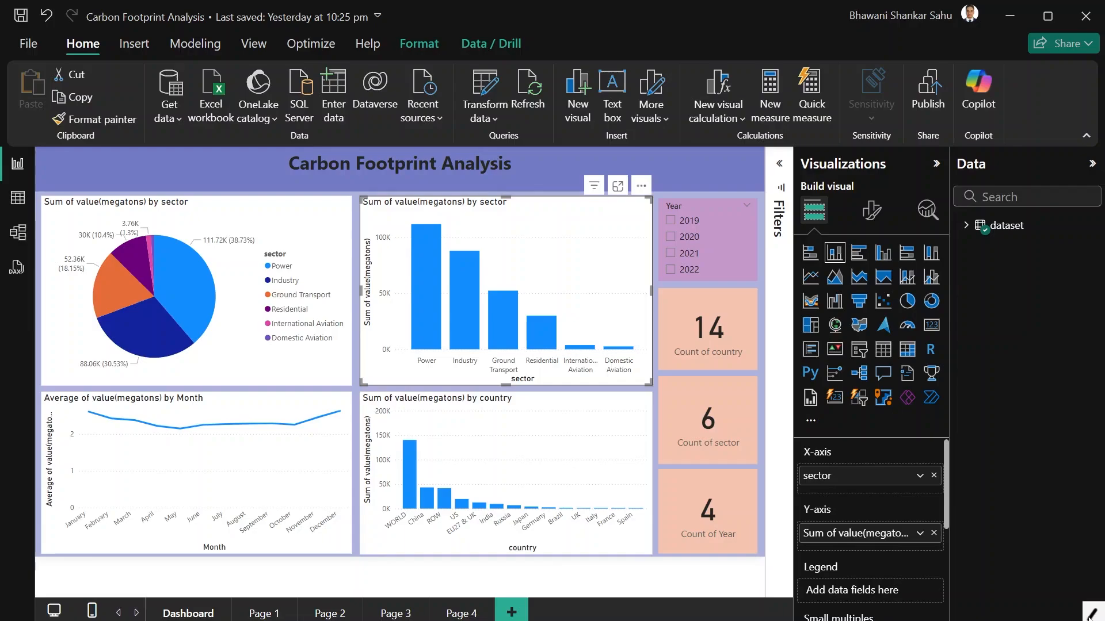
pyautogui.click(1091, 614)
pyautogui.click(620, 615)
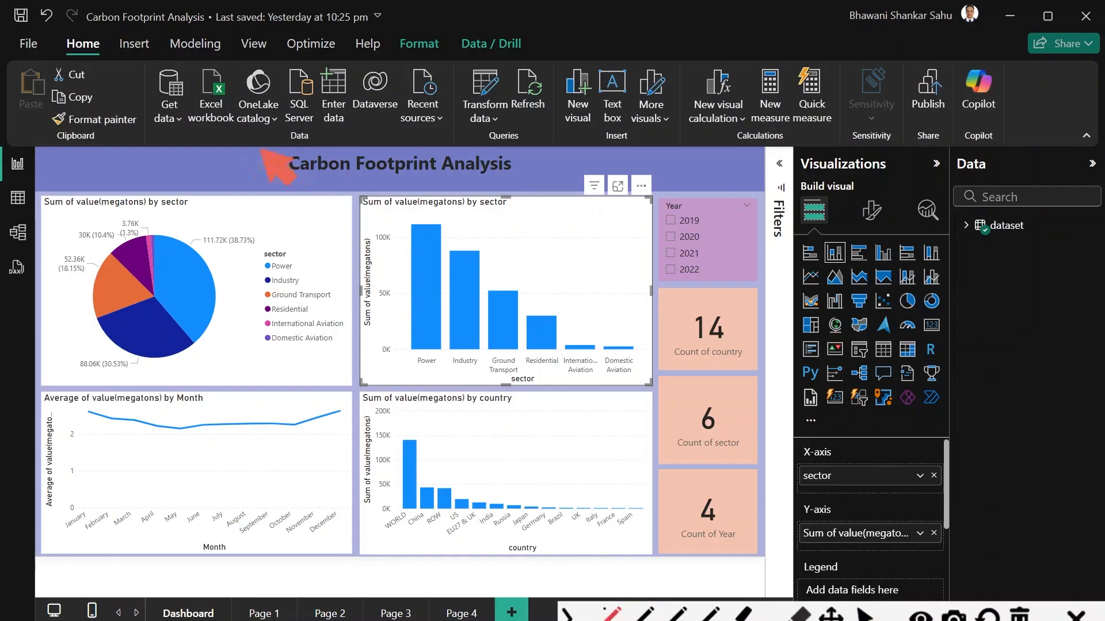
pyautogui.moveTo(42, 149)
pyautogui.mouseDown()
pyautogui.moveTo(426, 143)
pyautogui.moveTo(768, 155)
pyautogui.moveTo(782, 190)
pyautogui.moveTo(772, 573)
pyautogui.moveTo(47, 585)
pyautogui.moveTo(26, 319)
pyautogui.moveTo(24, 152)
pyautogui.moveTo(37, 145)
pyautogui.mouseUp()
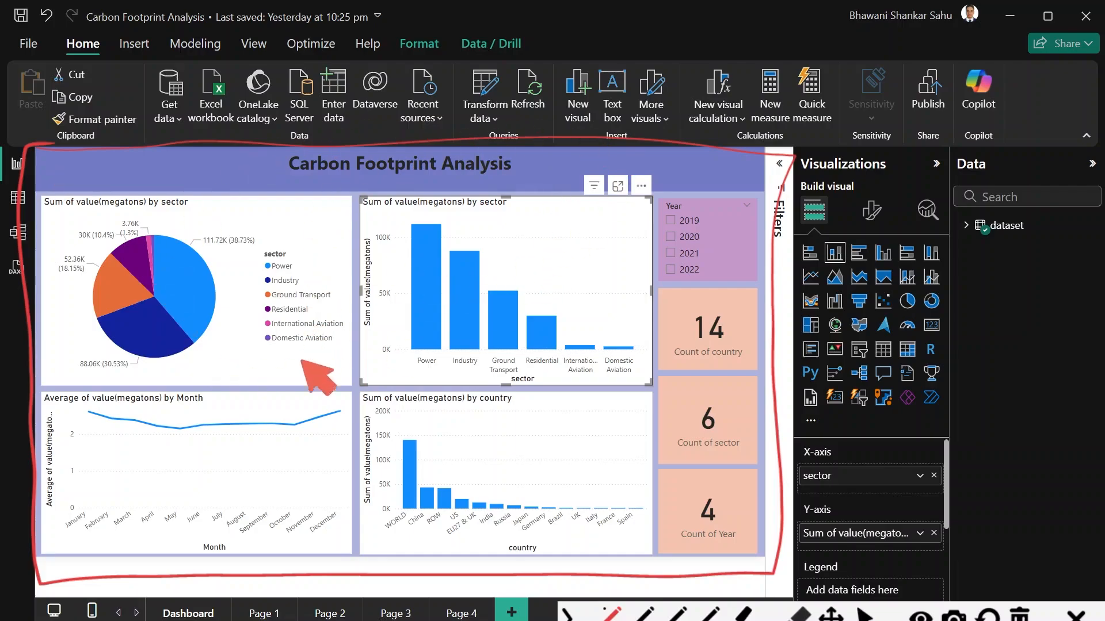
pyautogui.click(1019, 615)
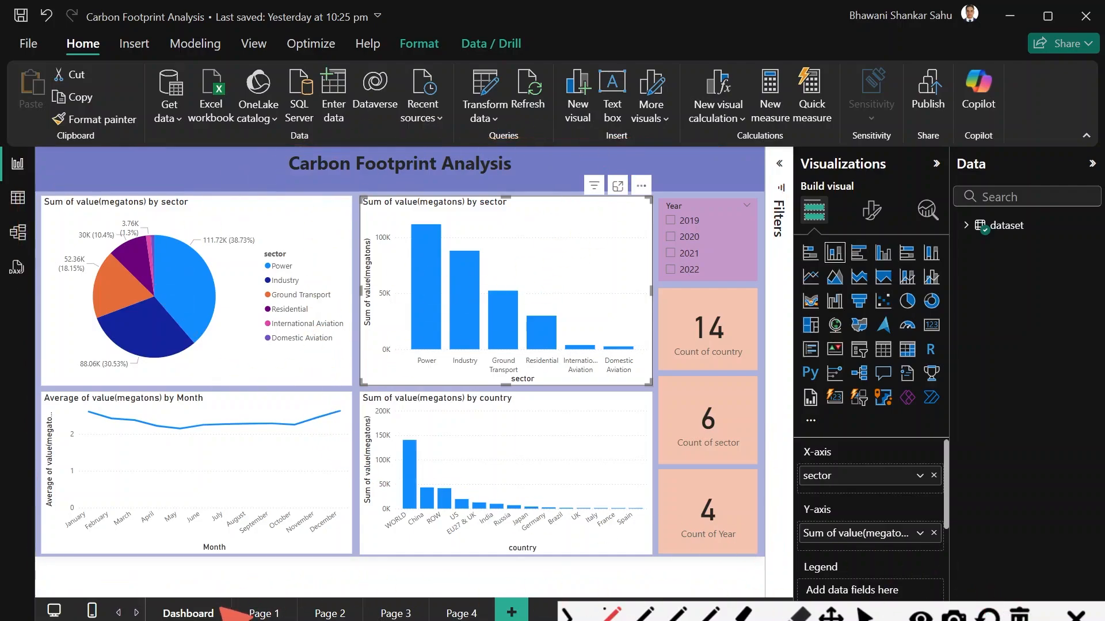
pyautogui.moveTo(192, 605)
pyautogui.mouseDown()
pyautogui.moveTo(164, 615)
pyautogui.moveTo(214, 610)
pyautogui.moveTo(184, 593)
pyautogui.mouseUp()
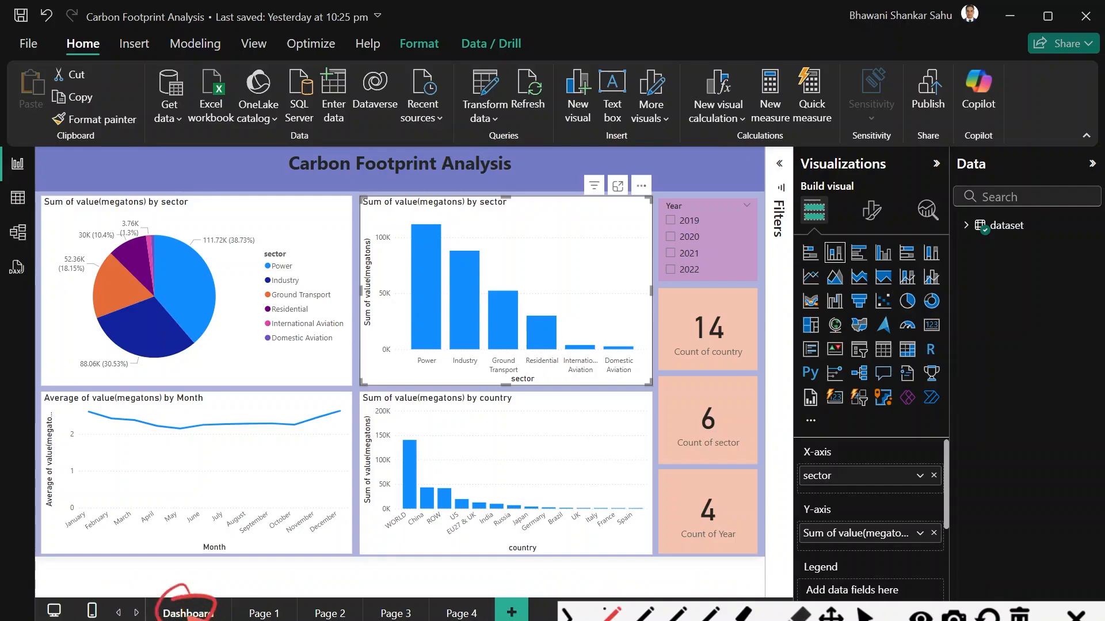
pyautogui.click(1019, 614)
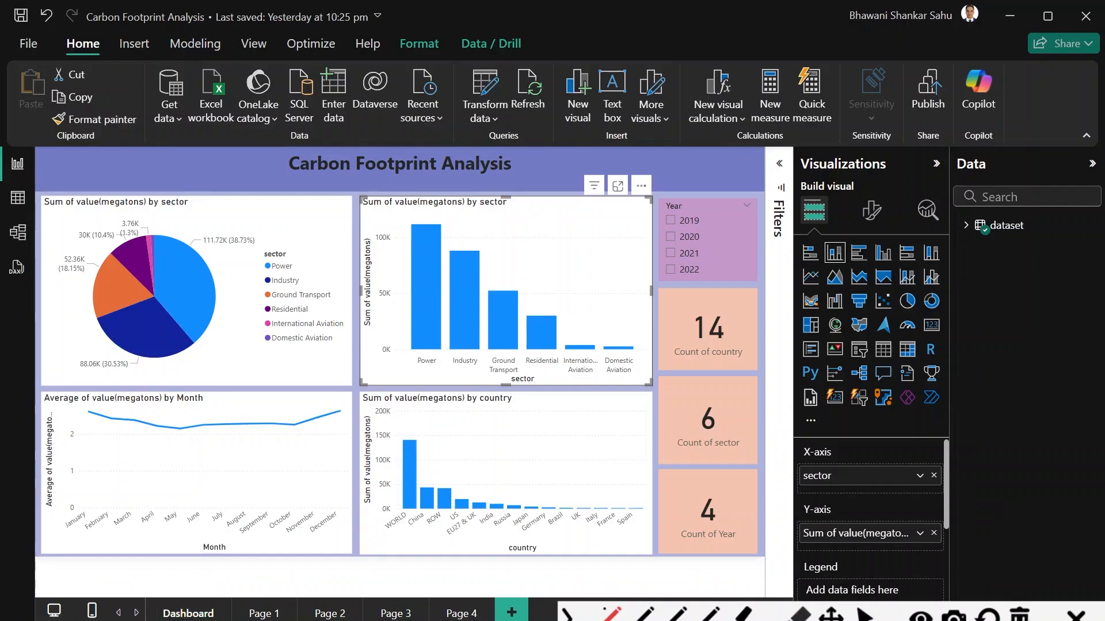
pyautogui.click(864, 614)
pyautogui.click(568, 614)
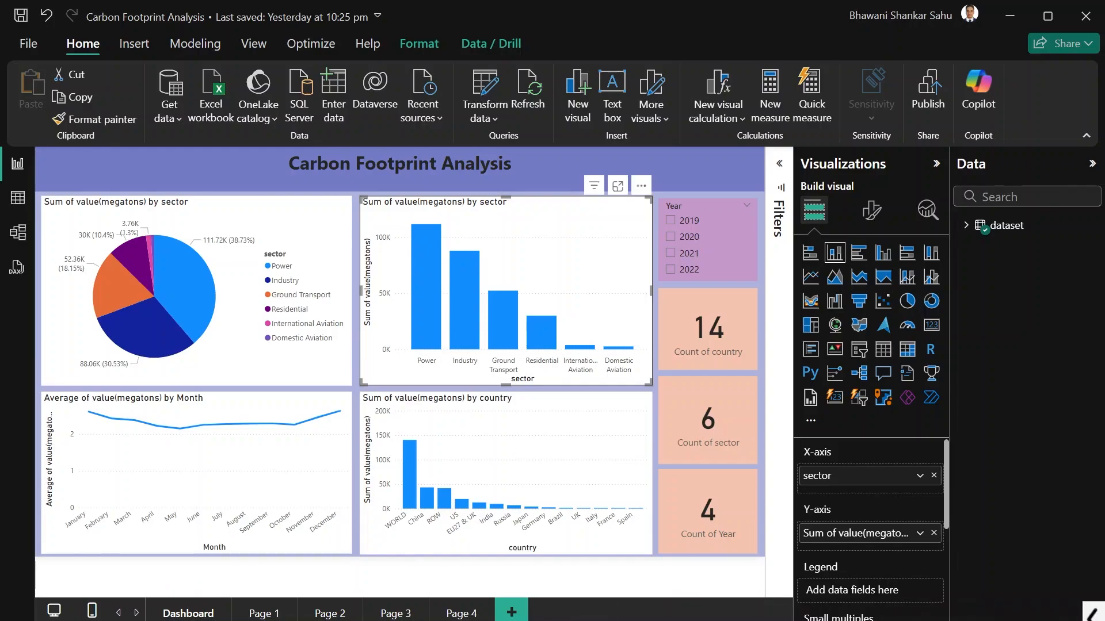
# - Look through the existing visuals on report Pages 1 to 4
pyautogui.click(294, 614)
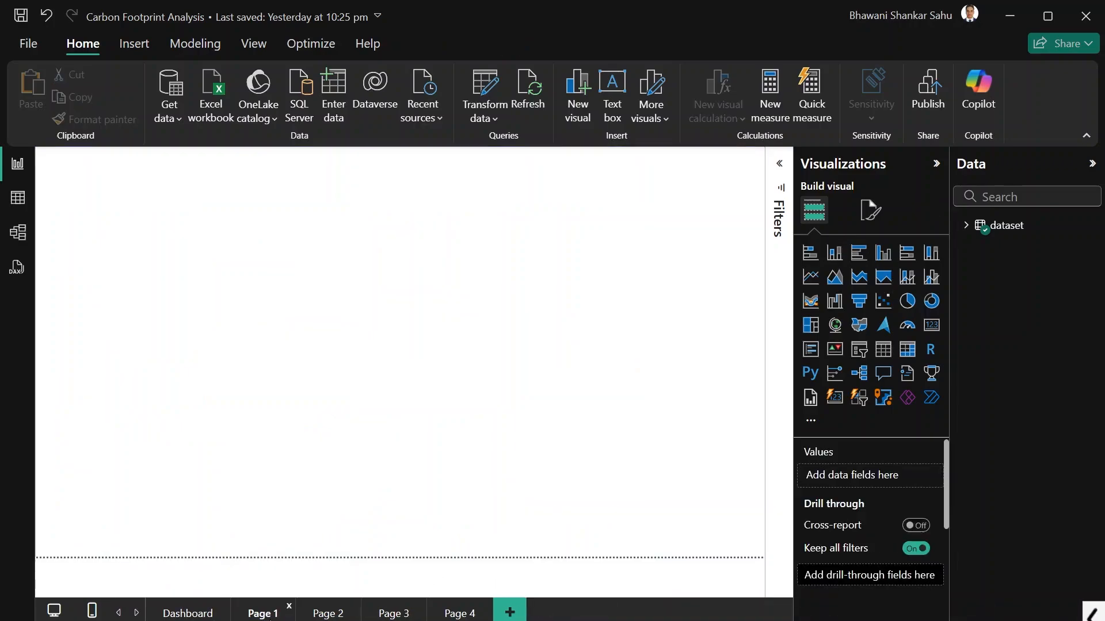
pyautogui.click(337, 614)
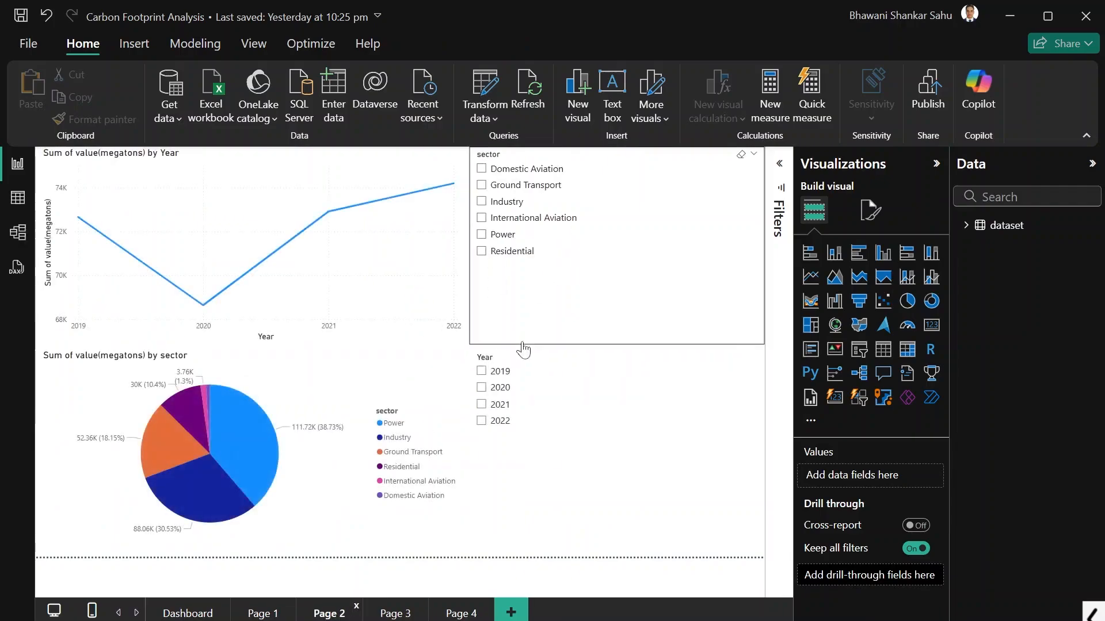
pyautogui.click(395, 614)
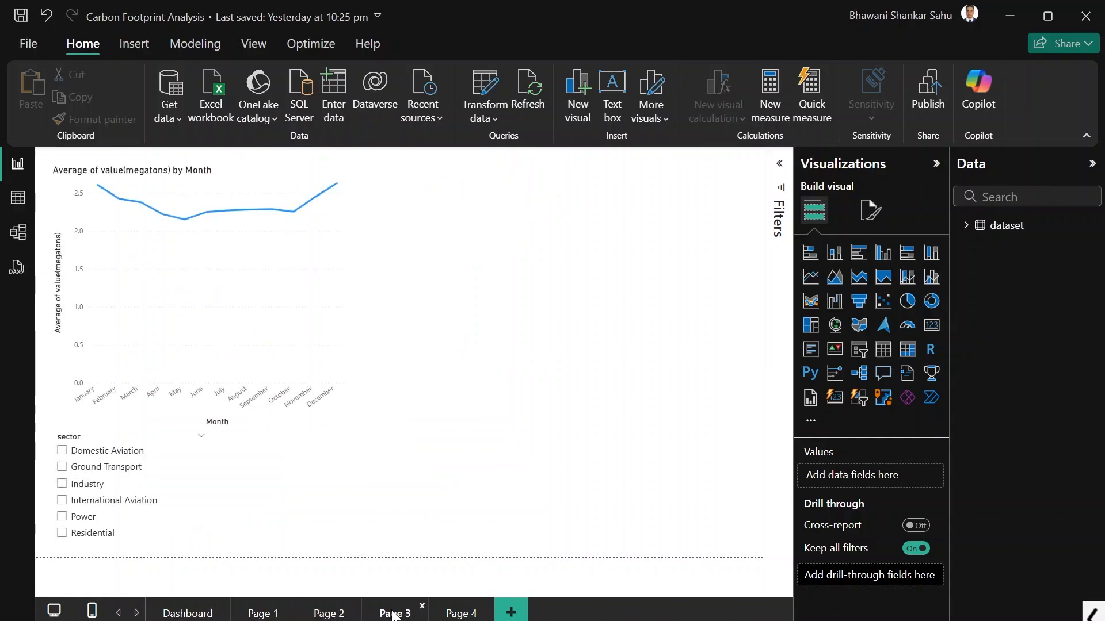
pyautogui.click(459, 615)
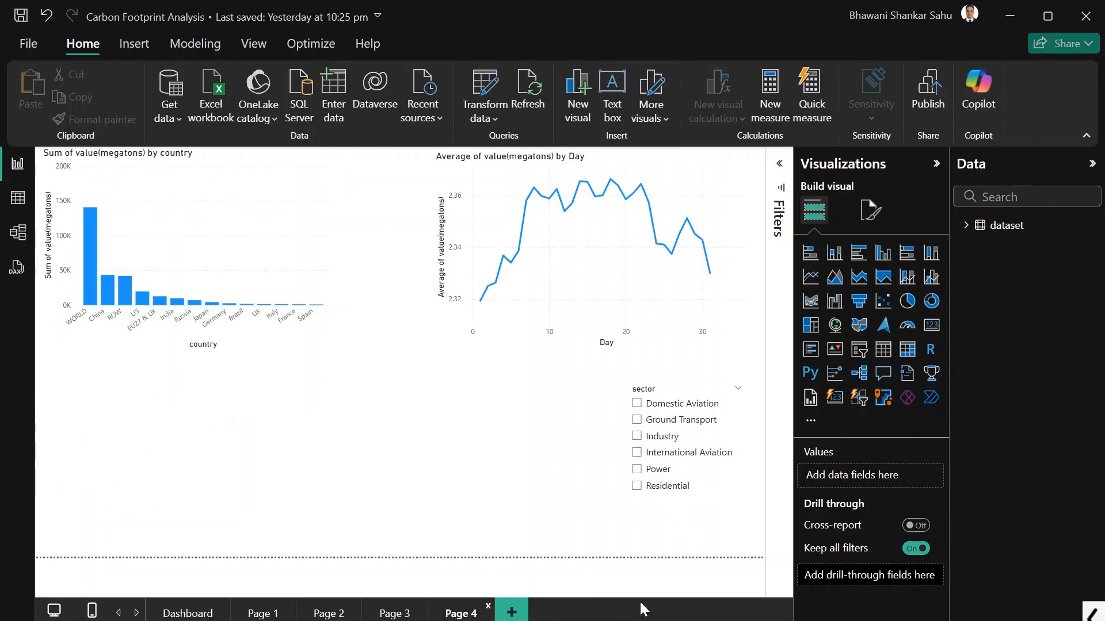
# - Add a new report page after Page 4 and name it Dashboard 2
pyautogui.click(514, 613)
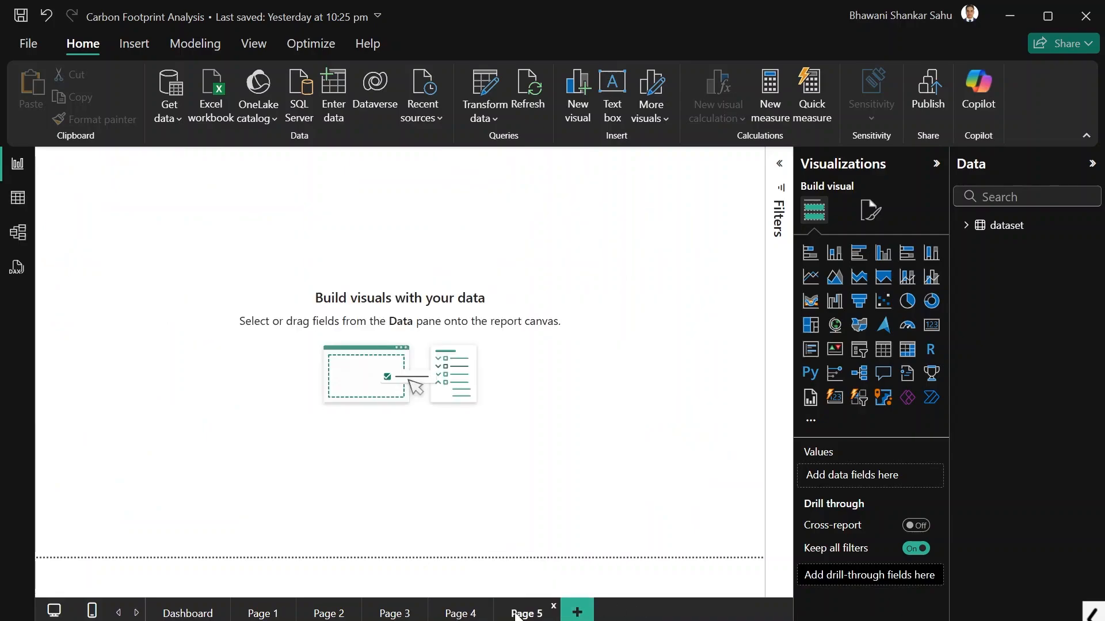
pyautogui.rightClick(516, 614)
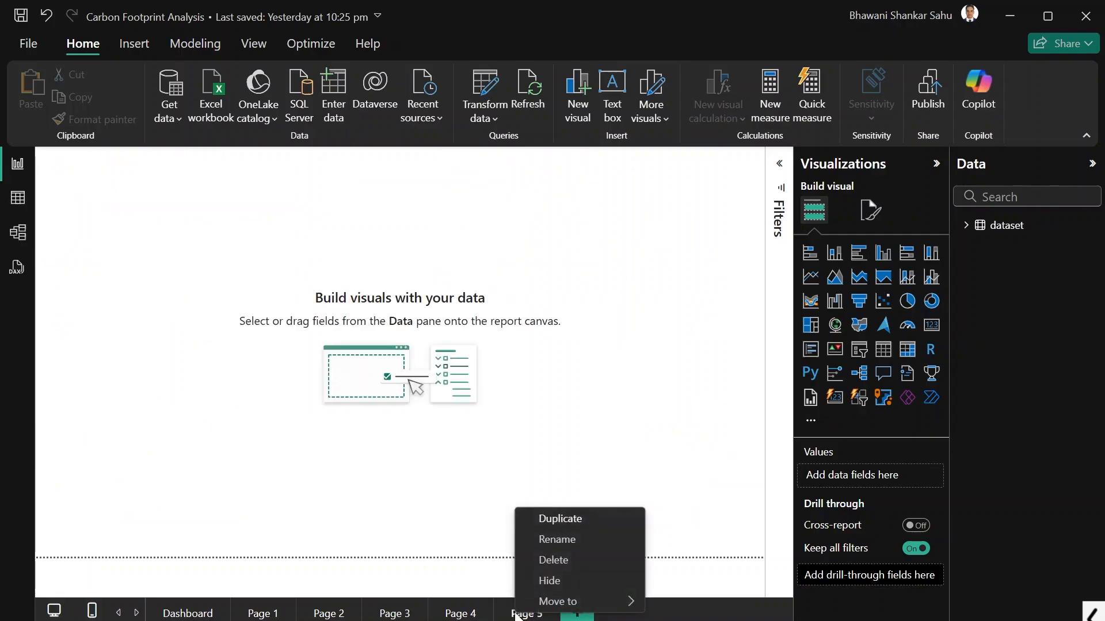
pyautogui.click(575, 539)
pyautogui.write('D')
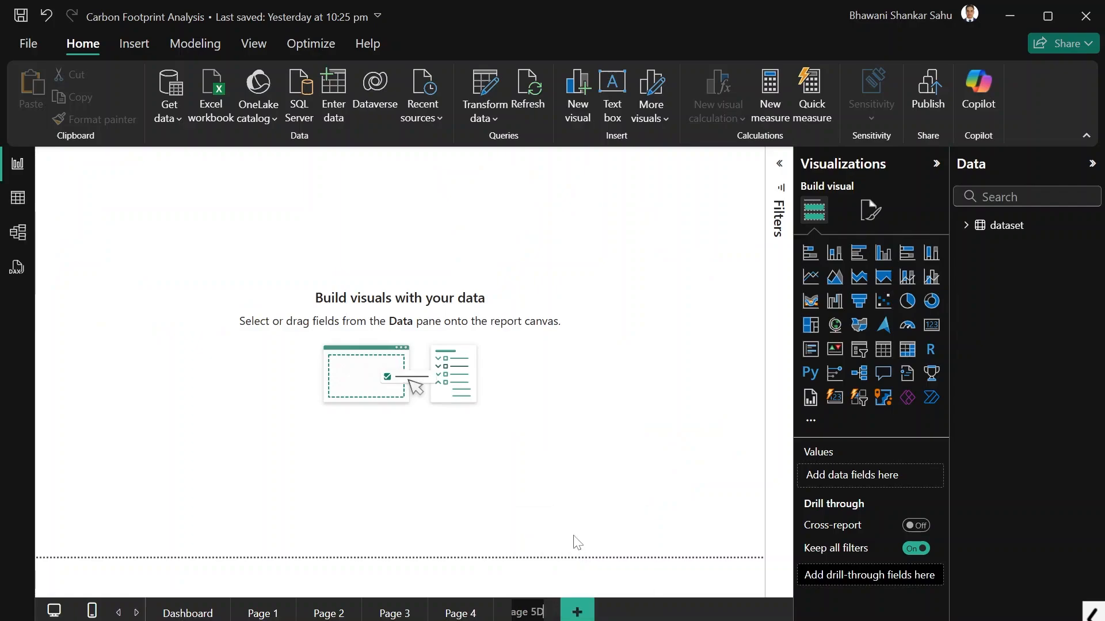
pyautogui.hotkey('ctrl', 'a')
pyautogui.press('BackSpace')
pyautogui.write('Dashb')
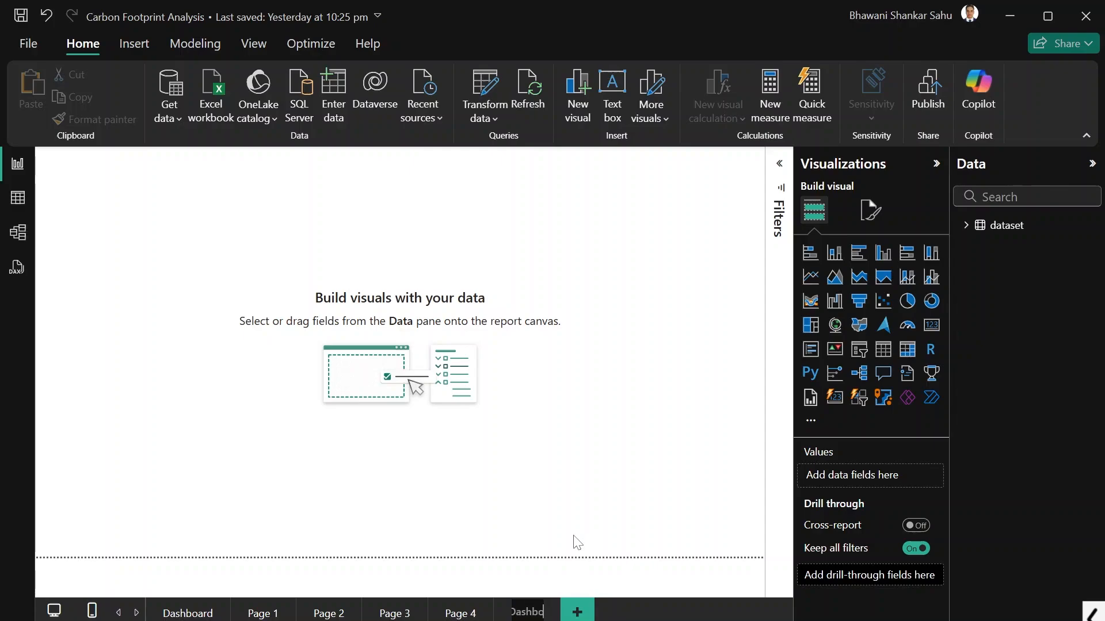
pyautogui.write('oard 2')
pyautogui.press('Return')
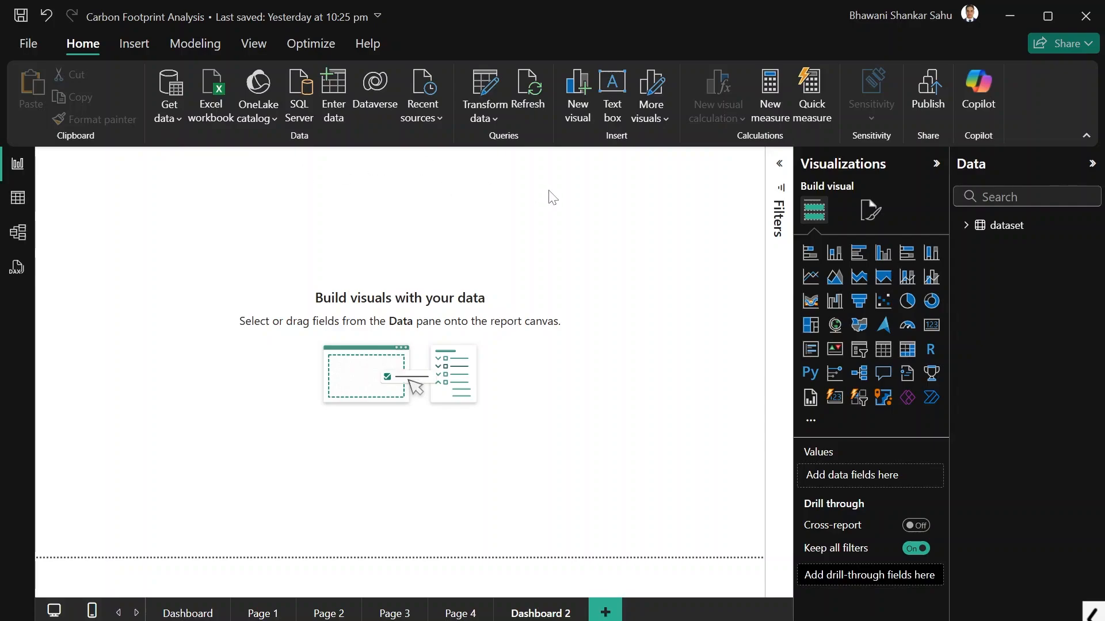
# - Insert a text box on Dashboard 2 containing the title Carbon Footprint Analysis
pyautogui.click(612, 95)
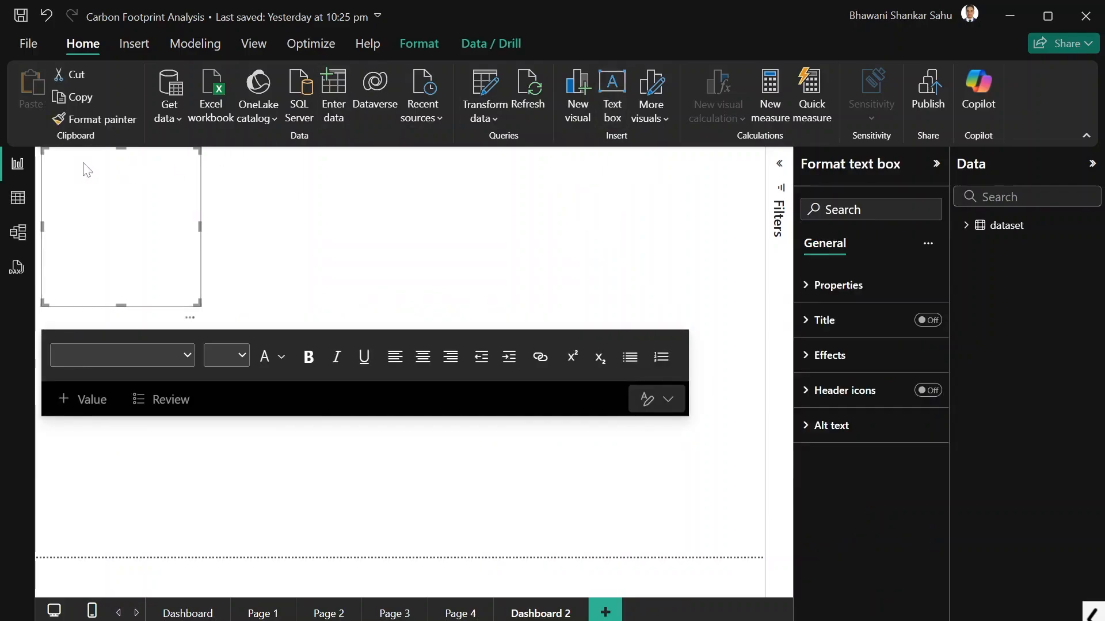
pyautogui.write('Car')
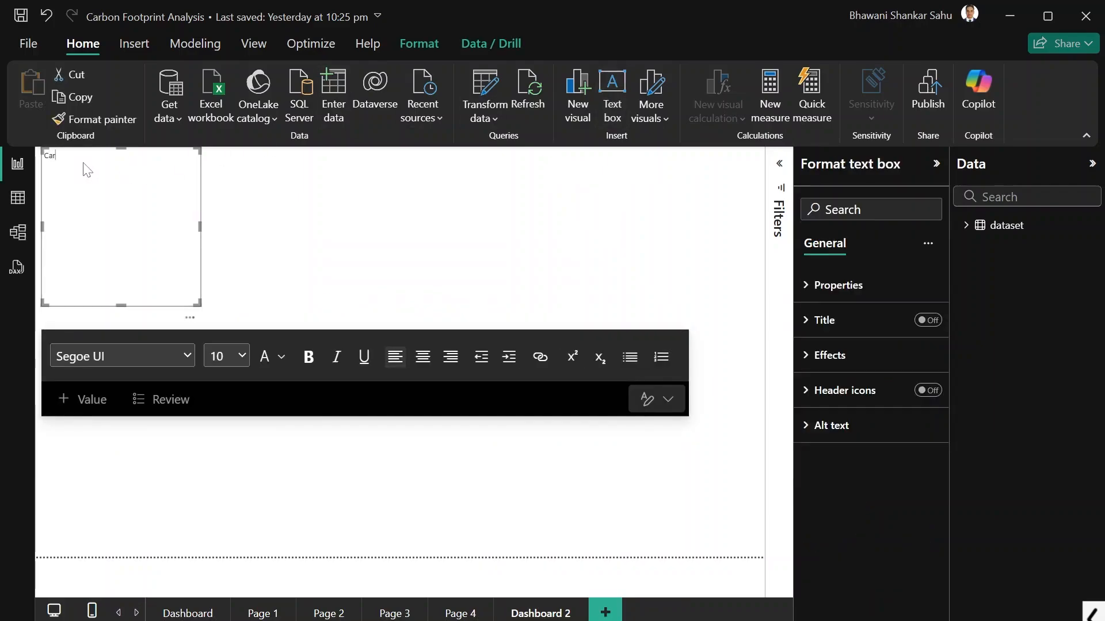
pyautogui.write('bon Footprint ANalysis')
pyautogui.press('BackSpace')
pyautogui.write('n')
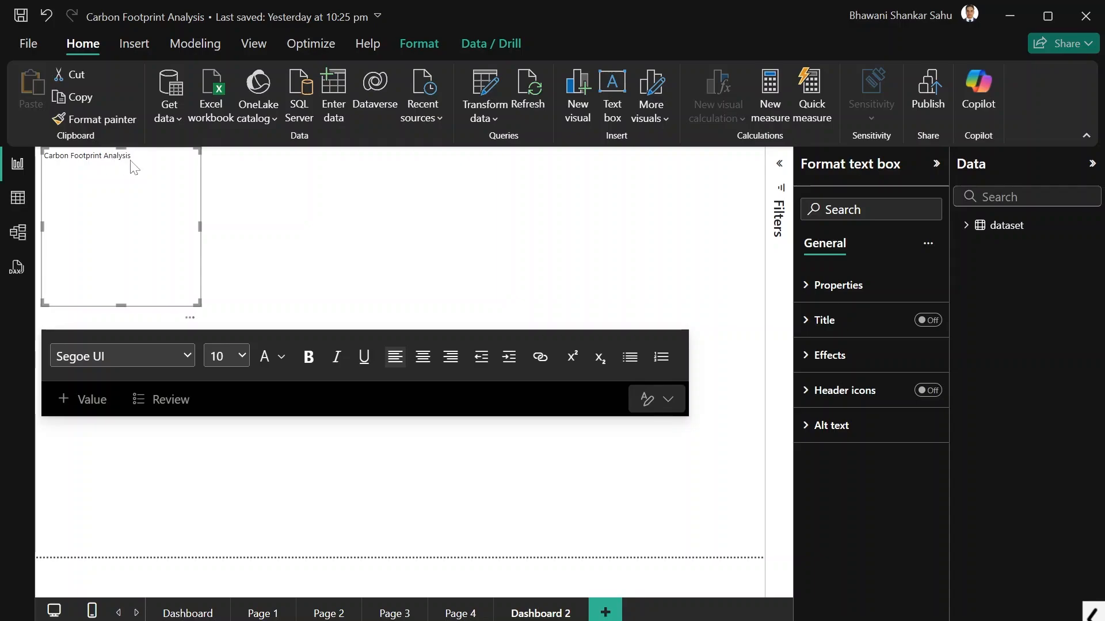
# - Format the whole title text as bold at font size 24
pyautogui.click(135, 161)
pyautogui.hotkey('ctrl', 'a')
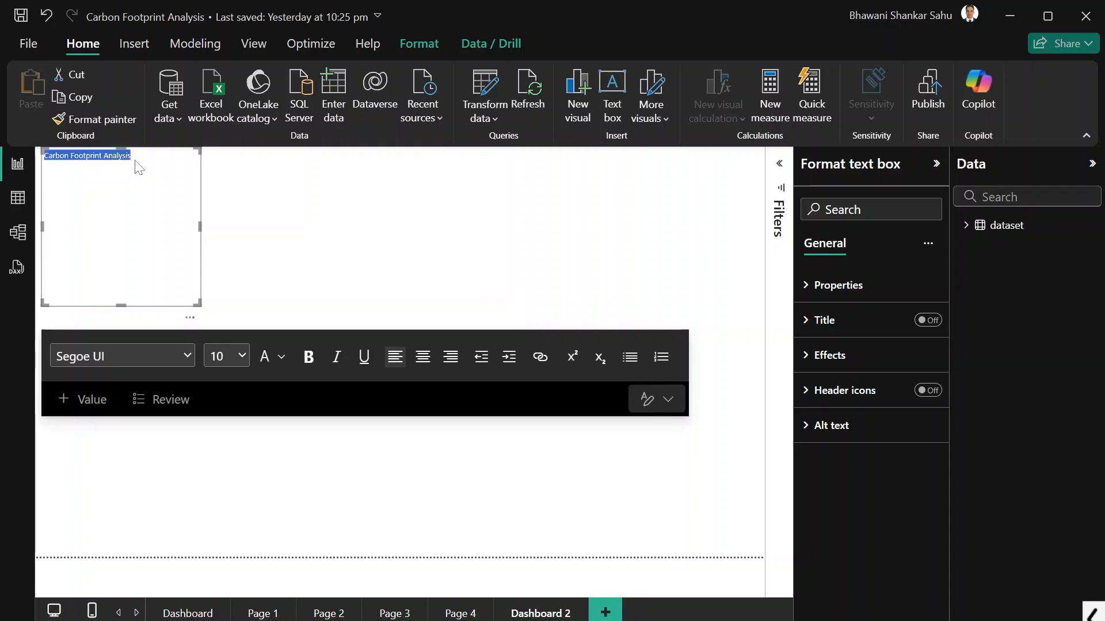
pyautogui.click(242, 357)
pyautogui.click(236, 236)
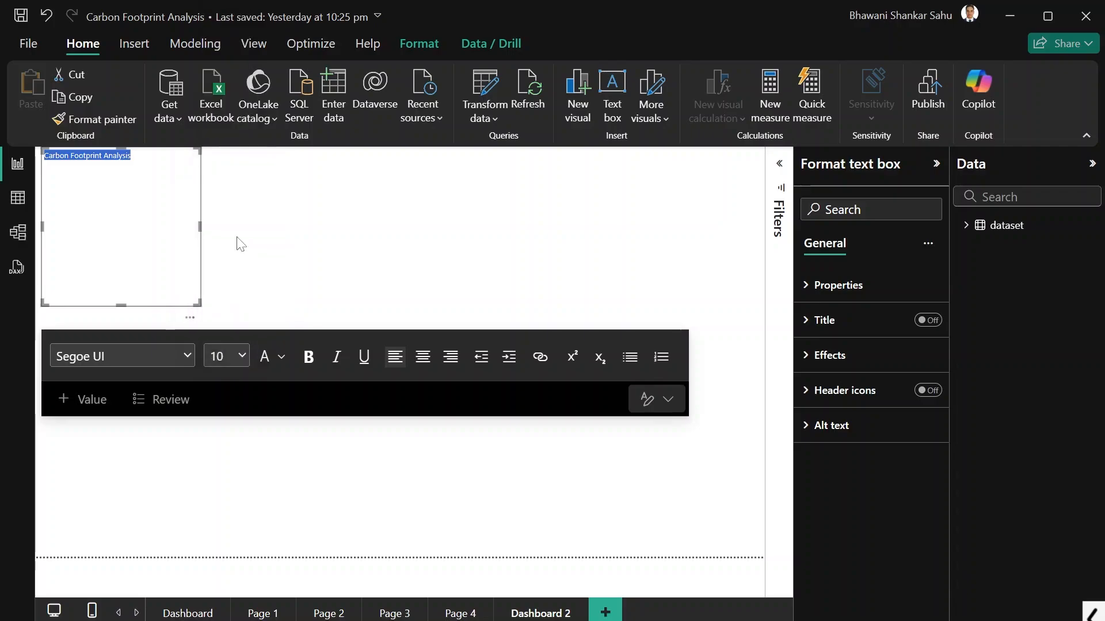
pyautogui.click(308, 356)
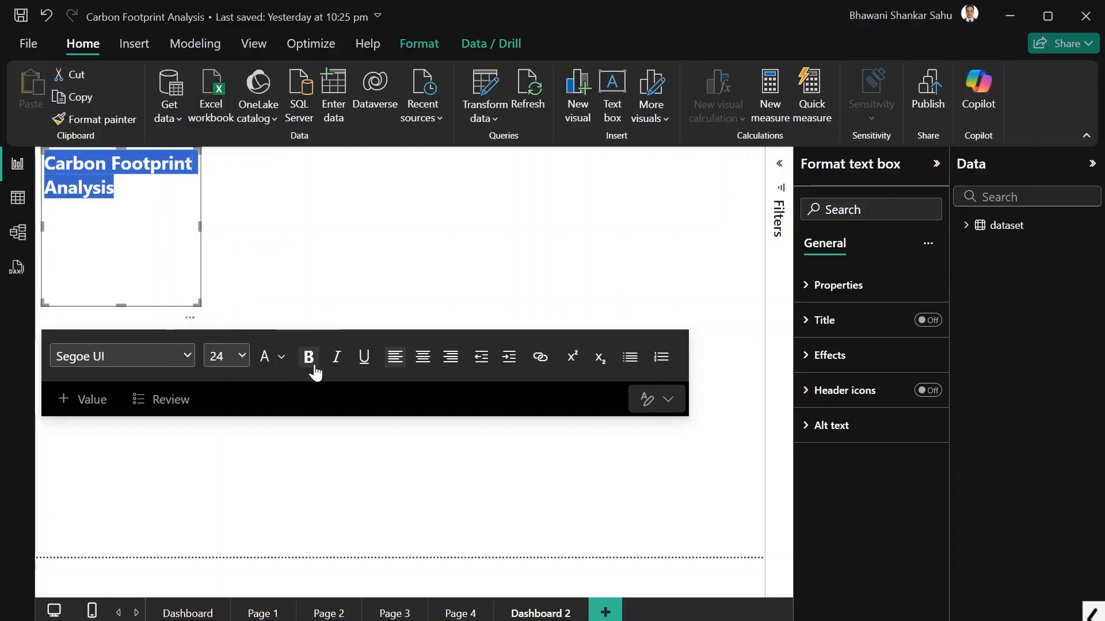
# - Stretch the title text box across the full page width, reduce it to one line high, and centre its text
pyautogui.moveTo(199, 227); pyautogui.dragTo(769, 195)
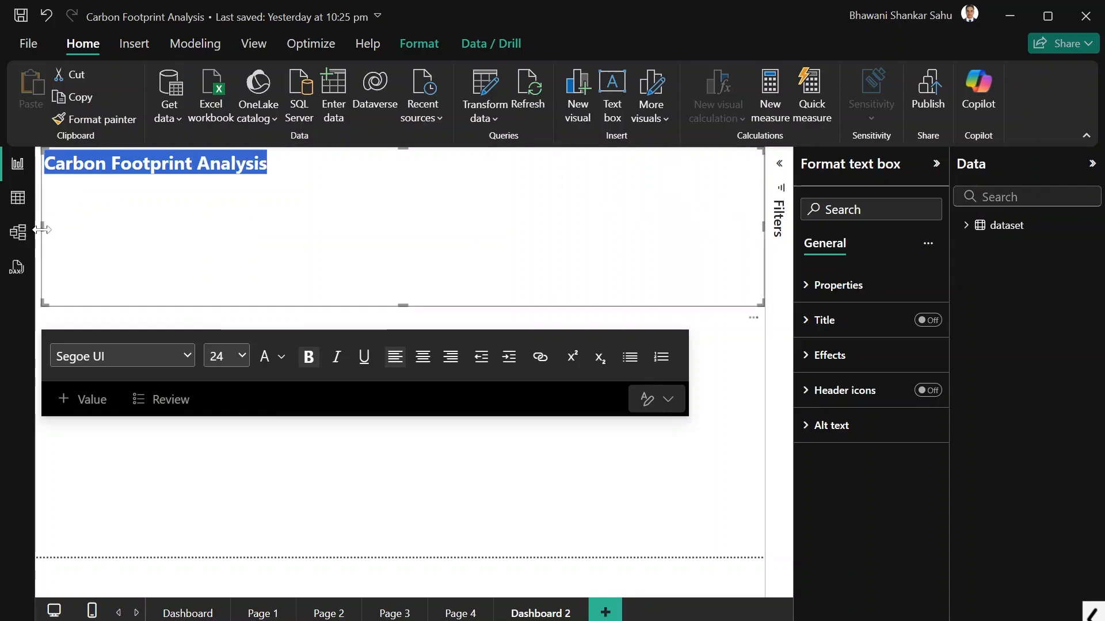
pyautogui.moveTo(42, 227); pyautogui.dragTo(23, 229)
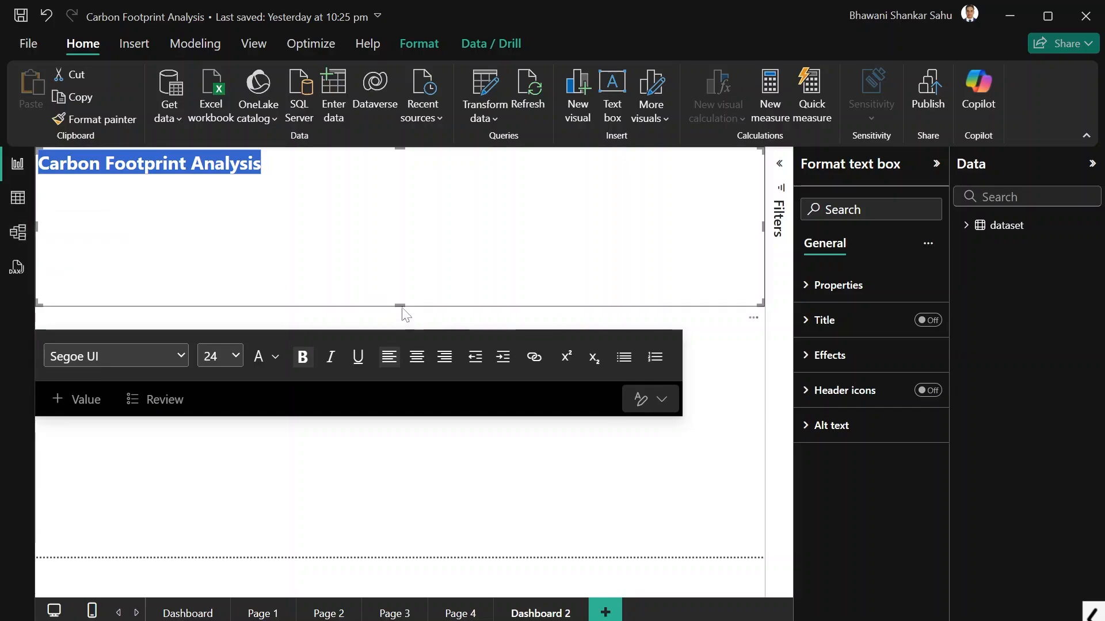
pyautogui.moveTo(401, 305); pyautogui.dragTo(404, 186)
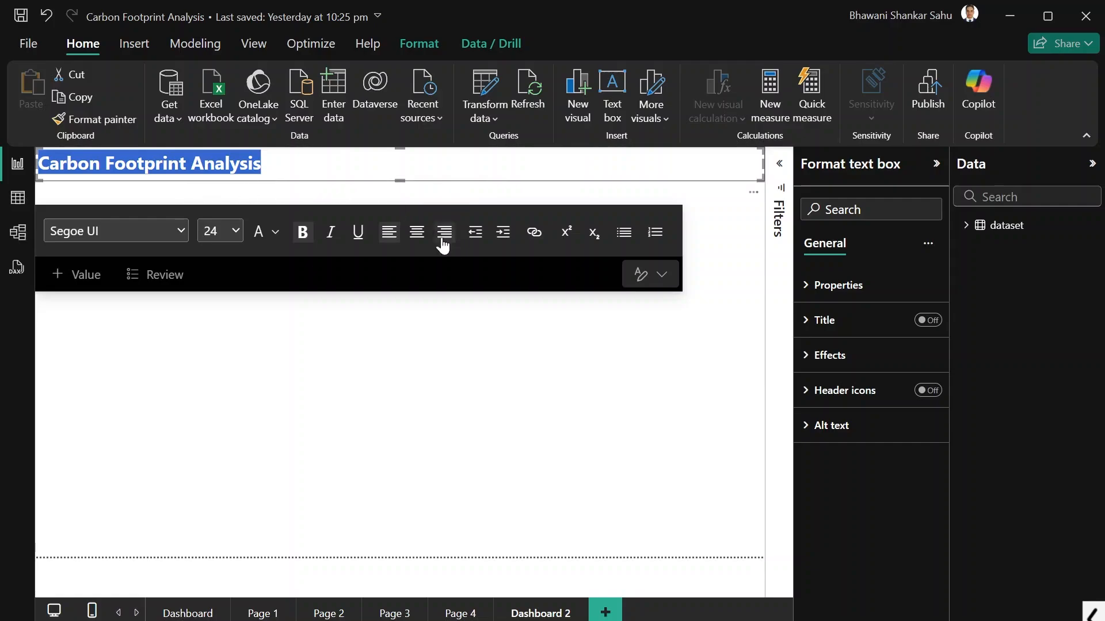
pyautogui.click(410, 241)
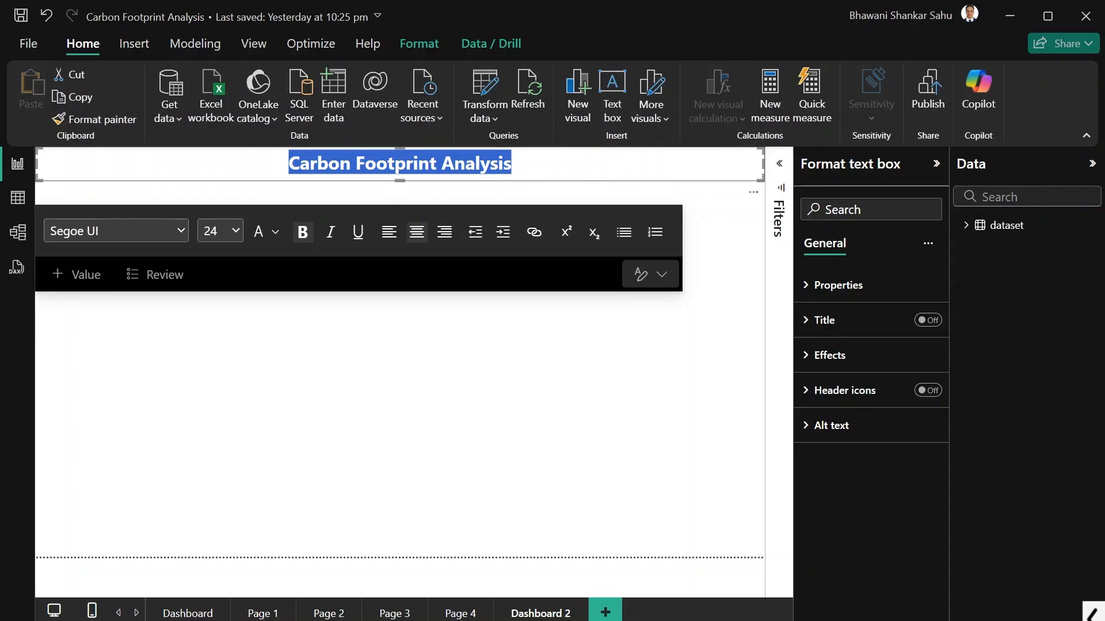
pyautogui.click(570, 166)
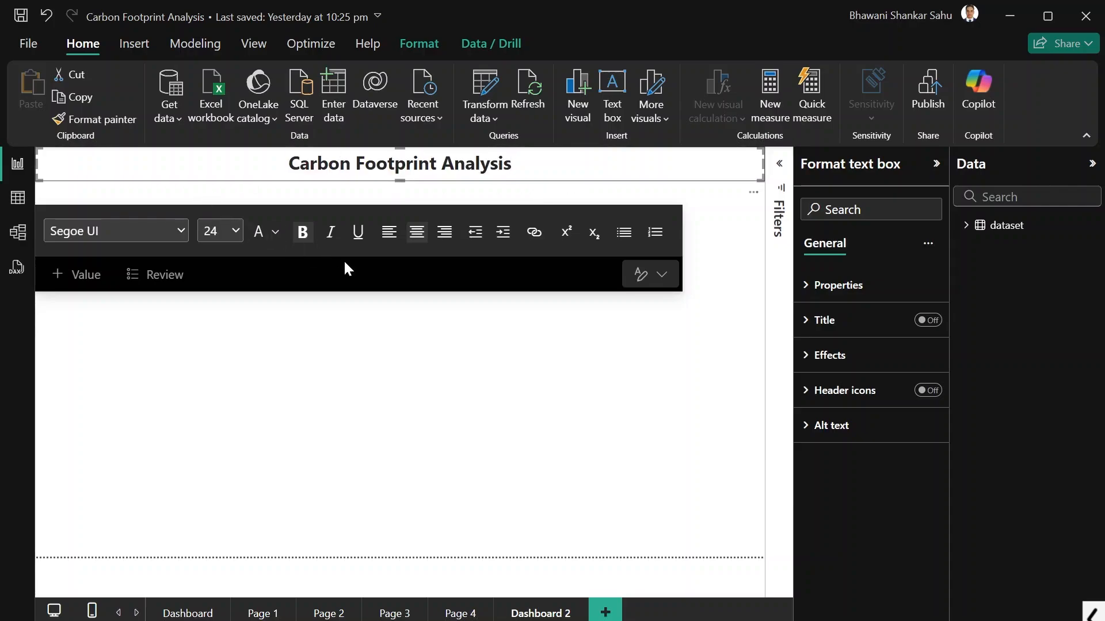
pyautogui.click(460, 342)
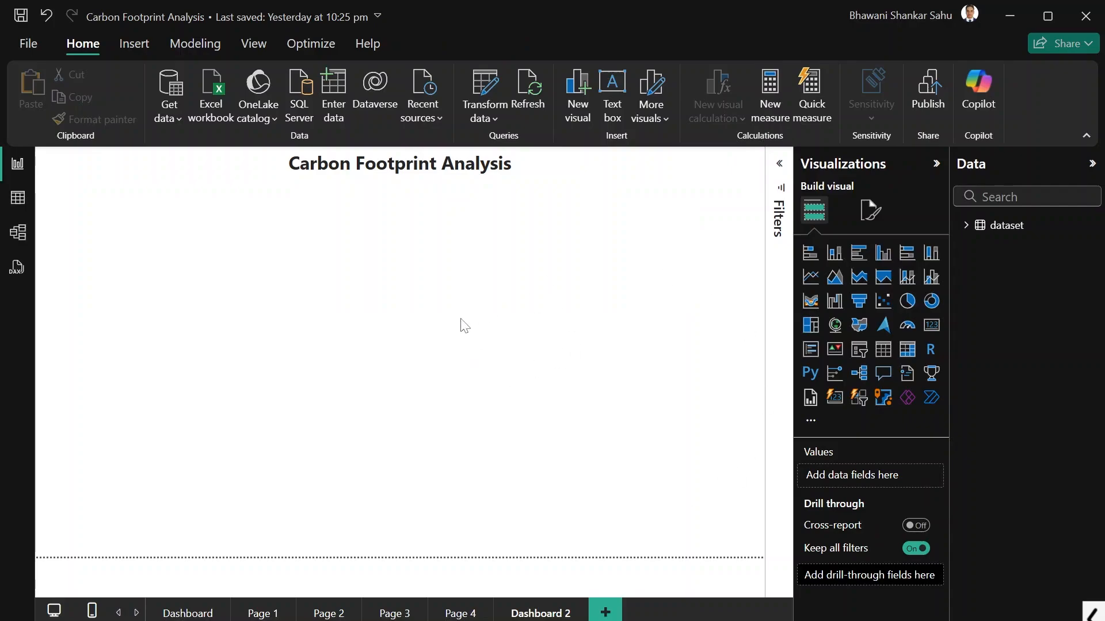
# - Give the title text box a light blue background
pyautogui.click(515, 165)
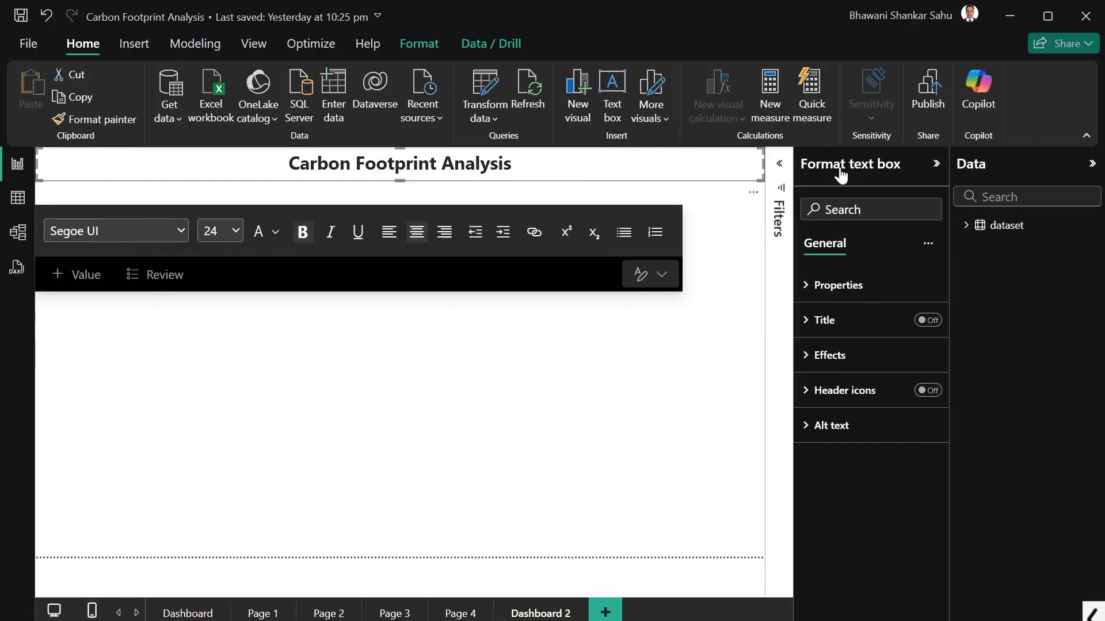
pyautogui.click(808, 359)
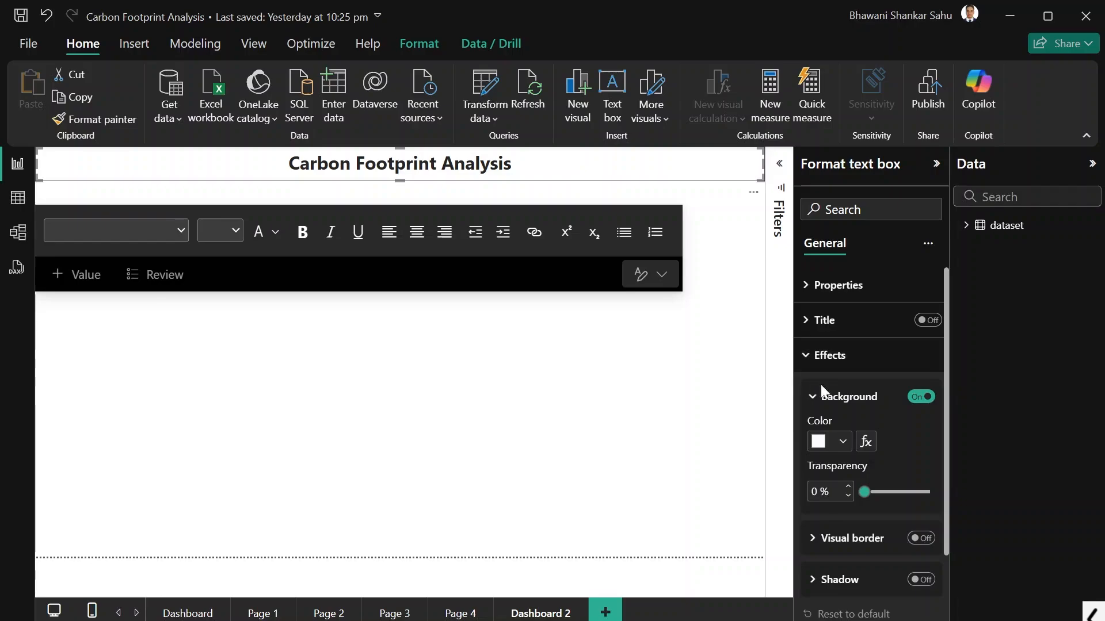
pyautogui.click(844, 443)
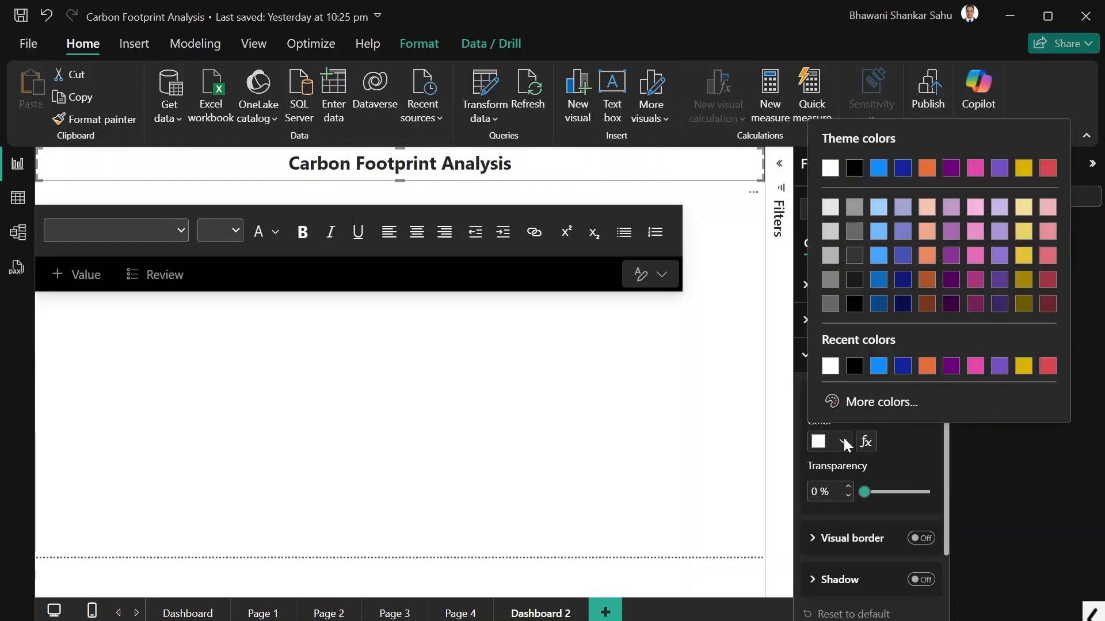
pyautogui.click(878, 231)
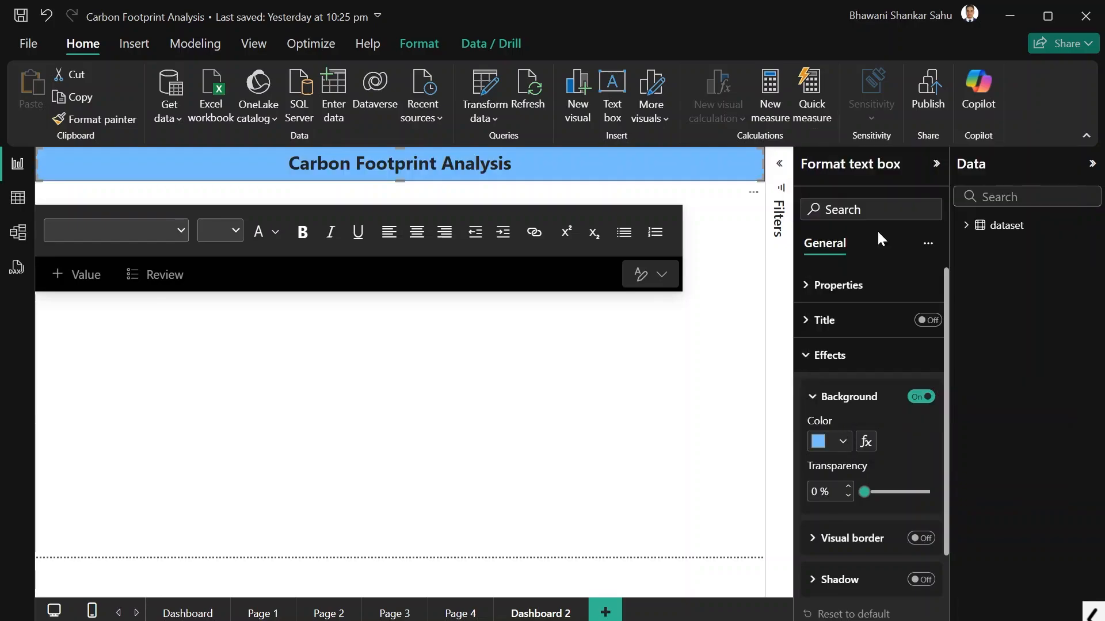
pyautogui.click(670, 380)
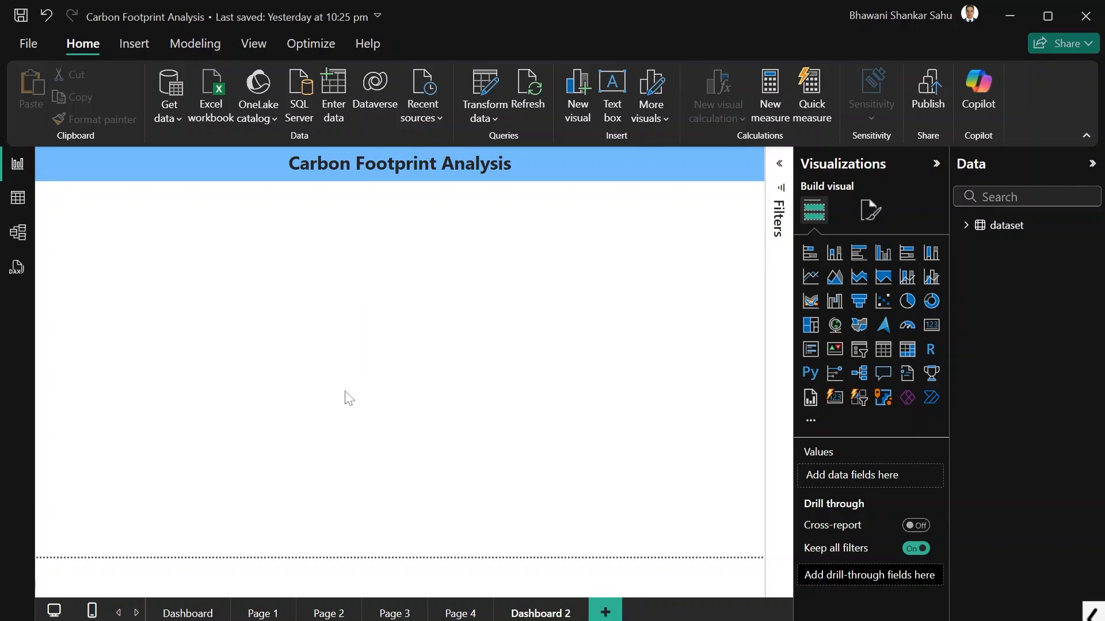
# - Copy the sector column chart from Page 1 and paste it onto Dashboard 2
pyautogui.click(260, 614)
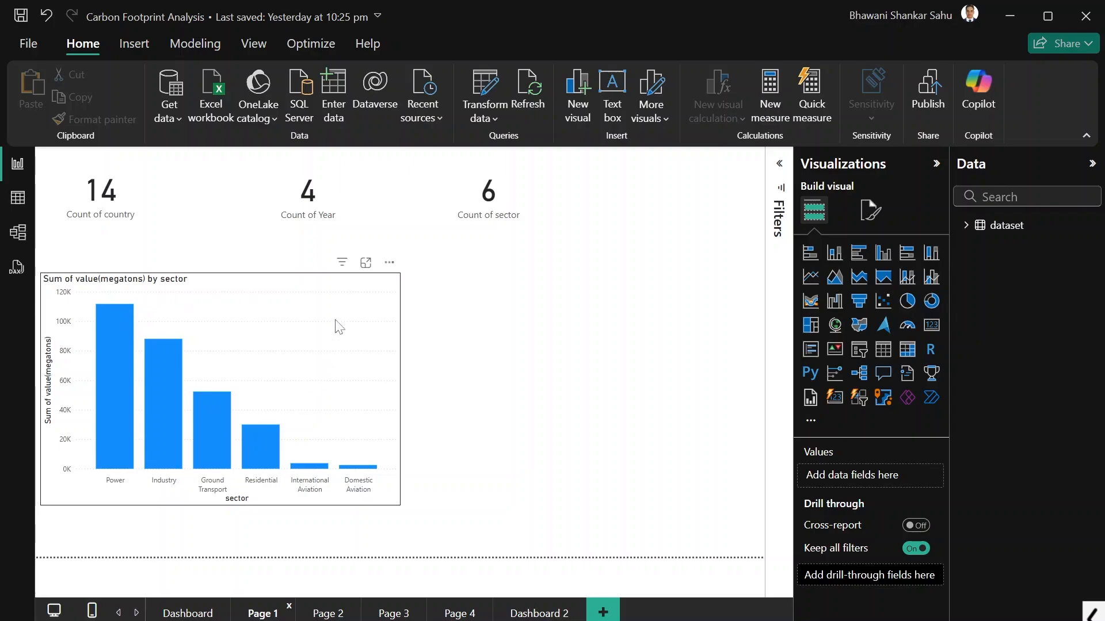
pyautogui.click(354, 307)
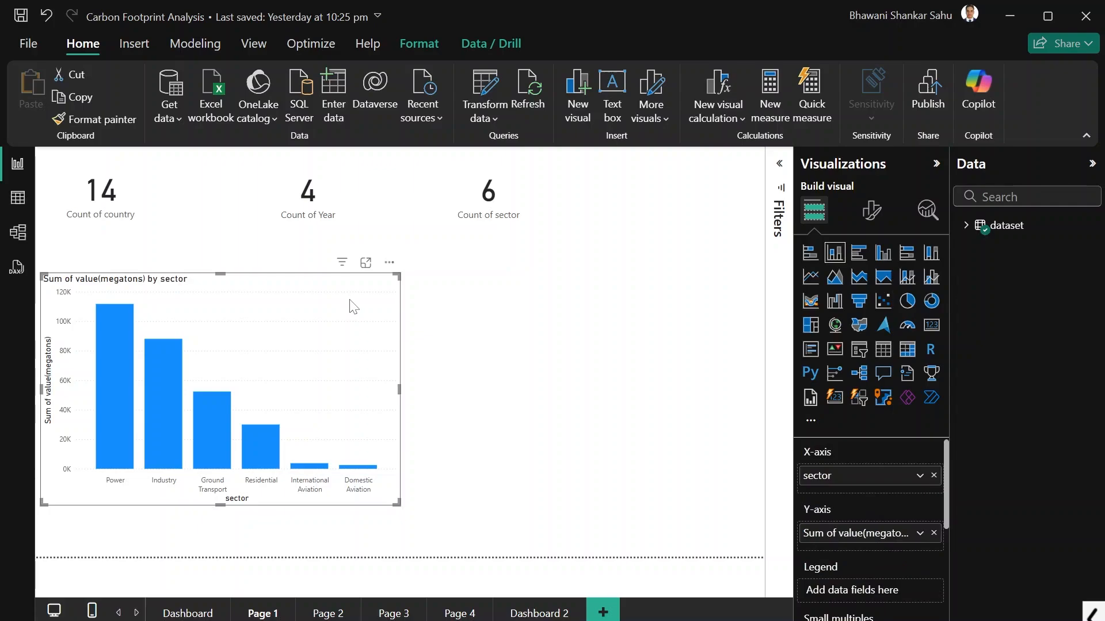
pyautogui.rightClick(353, 305)
pyautogui.moveTo(368, 311)
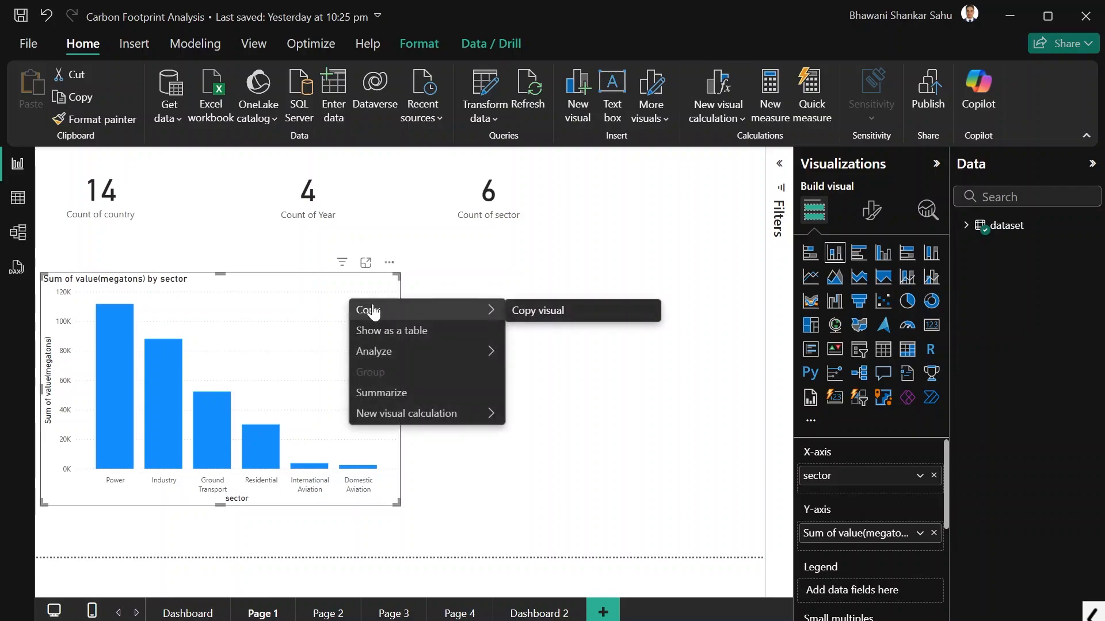
pyautogui.click(291, 300)
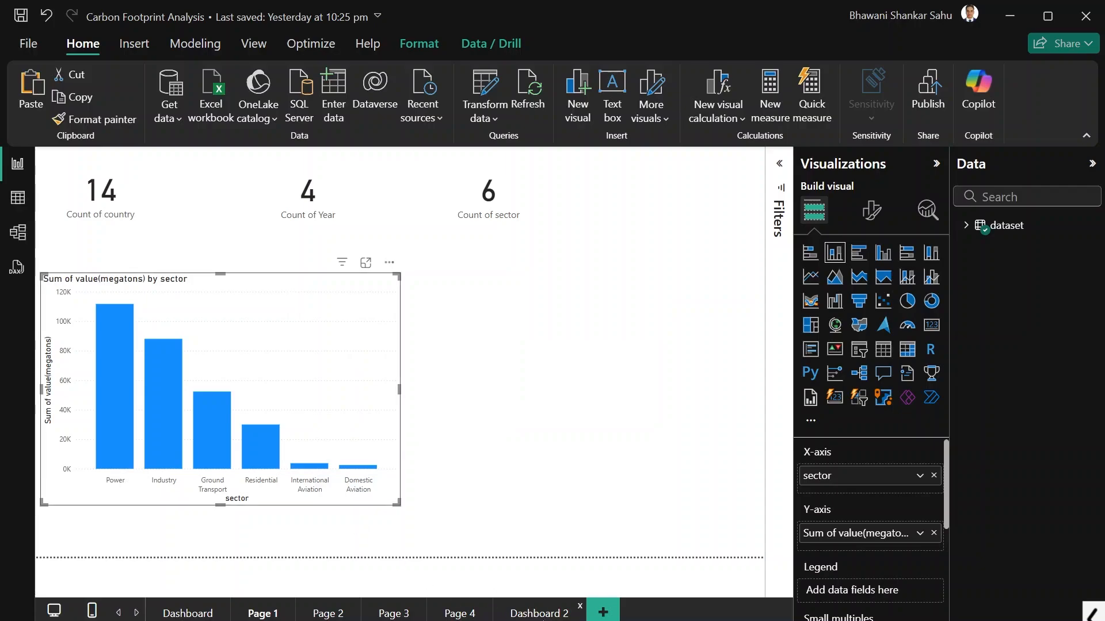
pyautogui.click(539, 613)
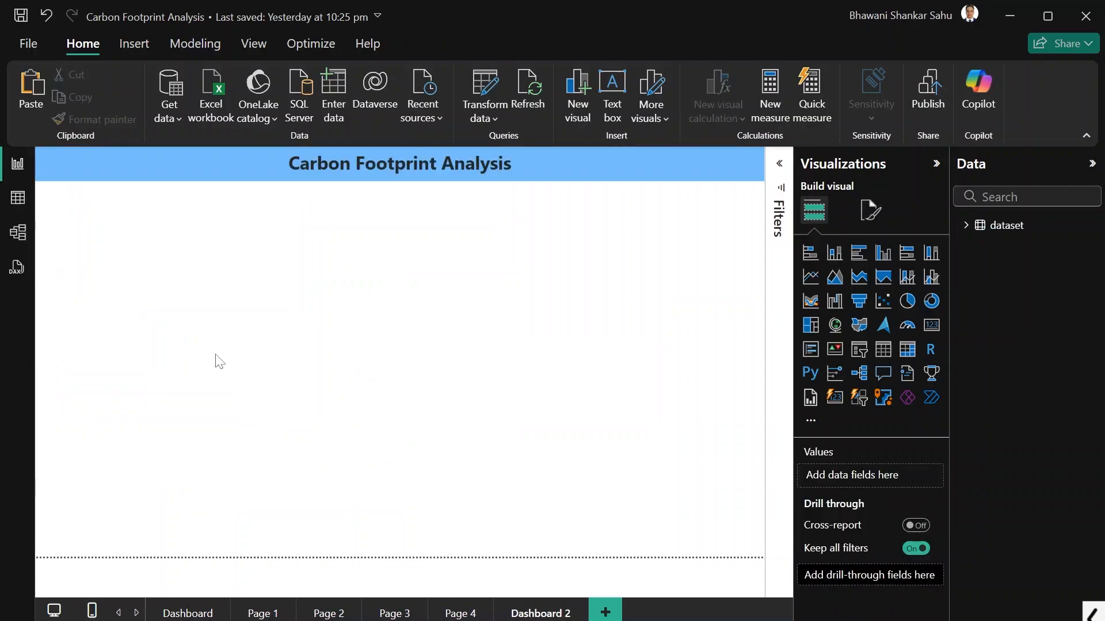
pyautogui.hotkey('ctrl', 'v')
# - Move the pasted sector chart up just below the title banner and shrink it to under half the page width
pyautogui.moveTo(219, 361); pyautogui.dragTo(221, 275)
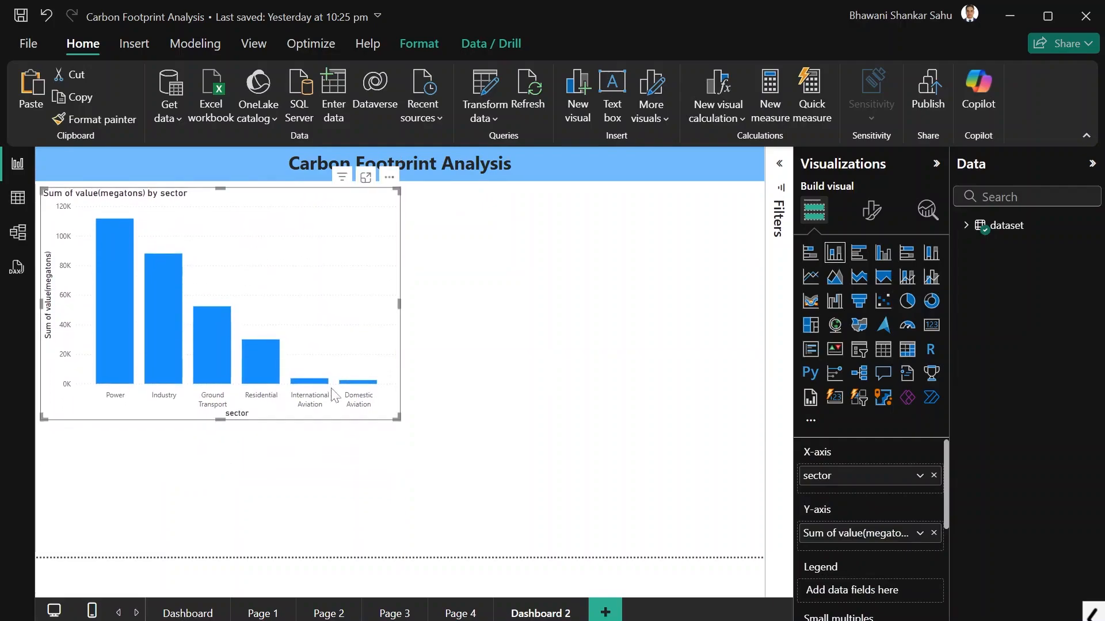
pyautogui.moveTo(396, 416); pyautogui.dragTo(320, 376)
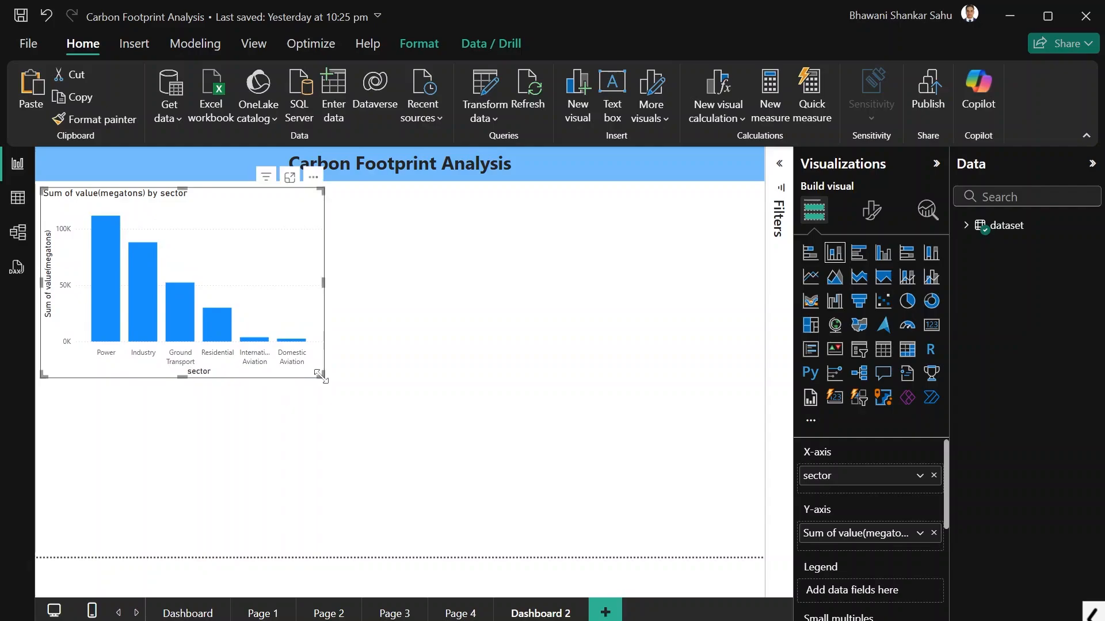
pyautogui.click(437, 370)
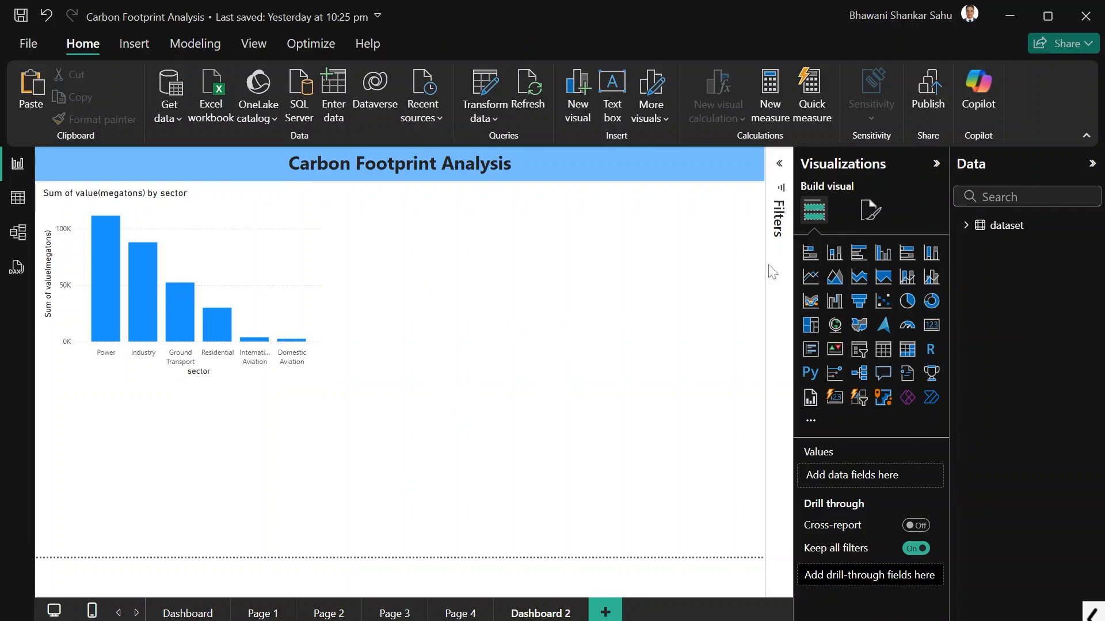
# - Set the Dashboard 2 canvas background to medium grey with 48% transparency
pyautogui.click(873, 216)
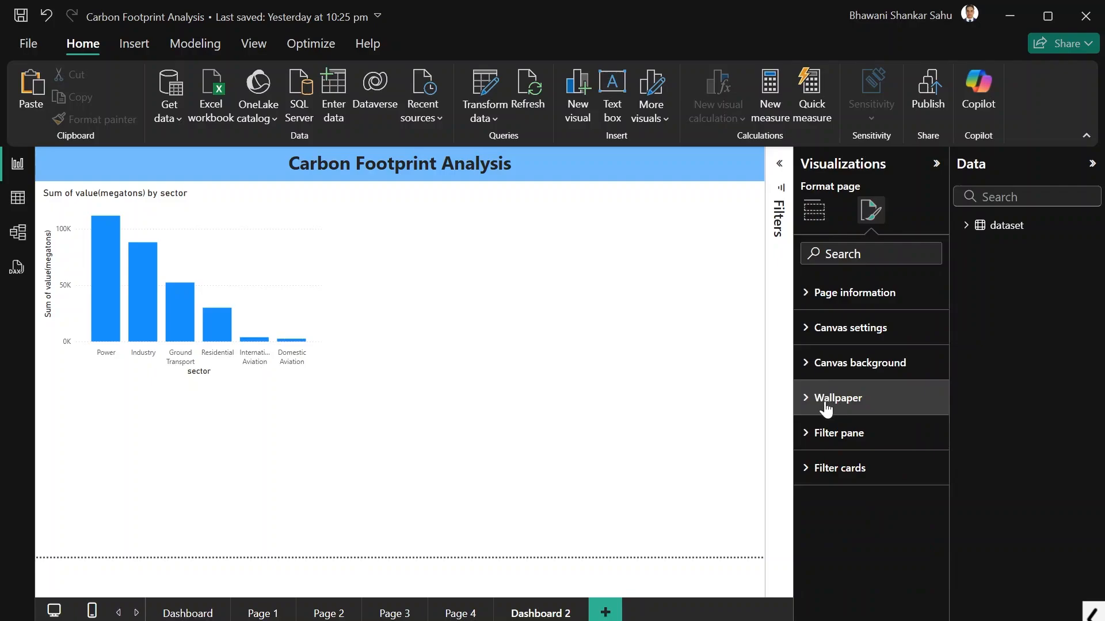
pyautogui.click(808, 363)
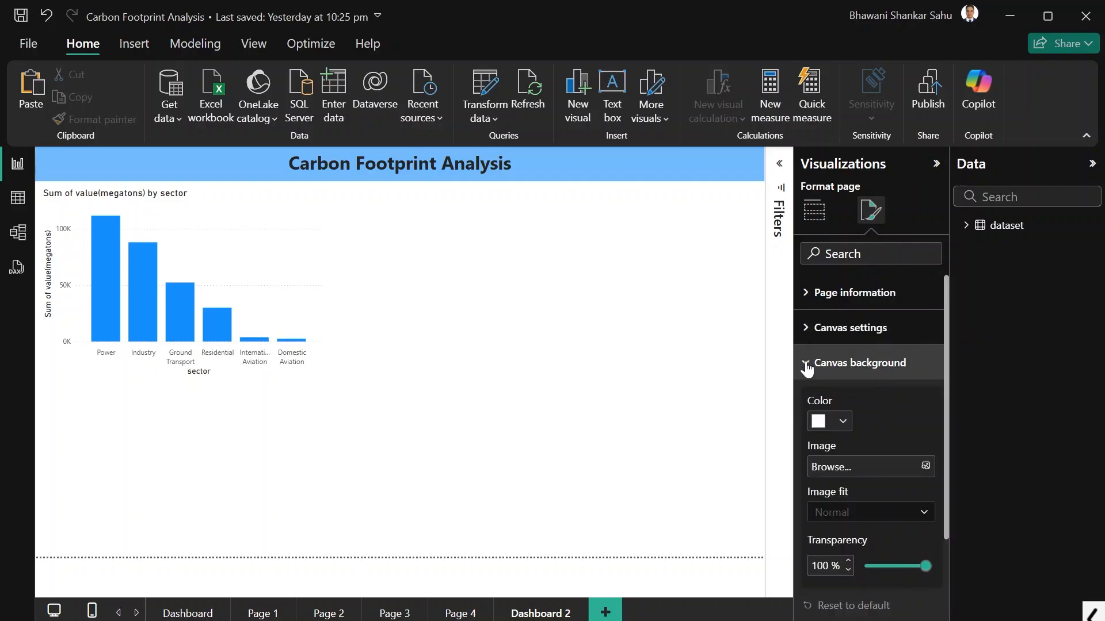
pyautogui.click(843, 423)
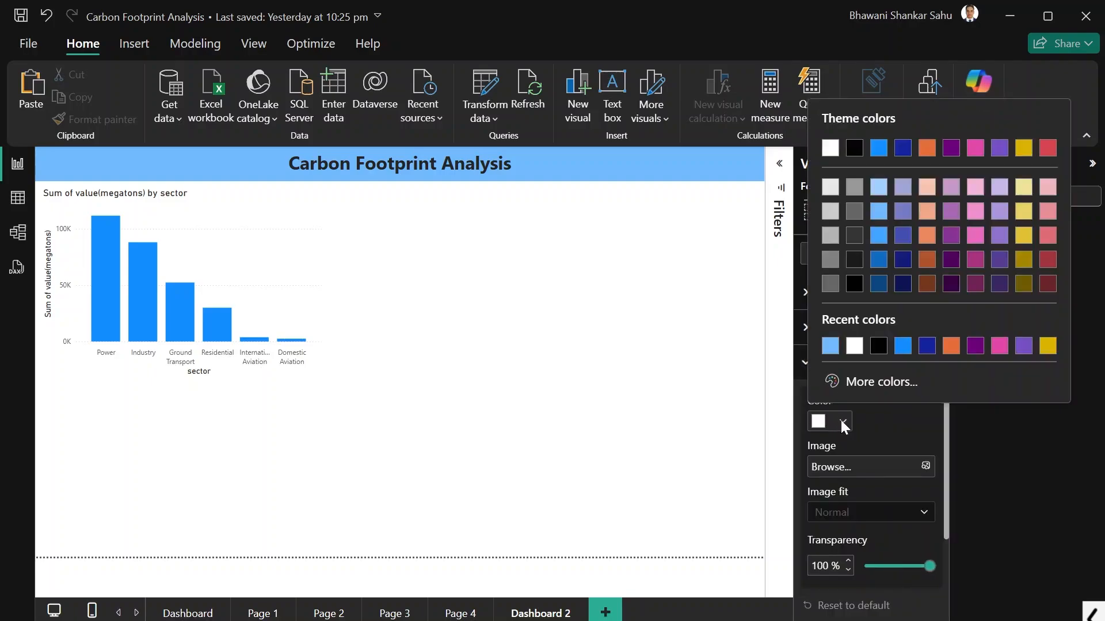
pyautogui.click(855, 188)
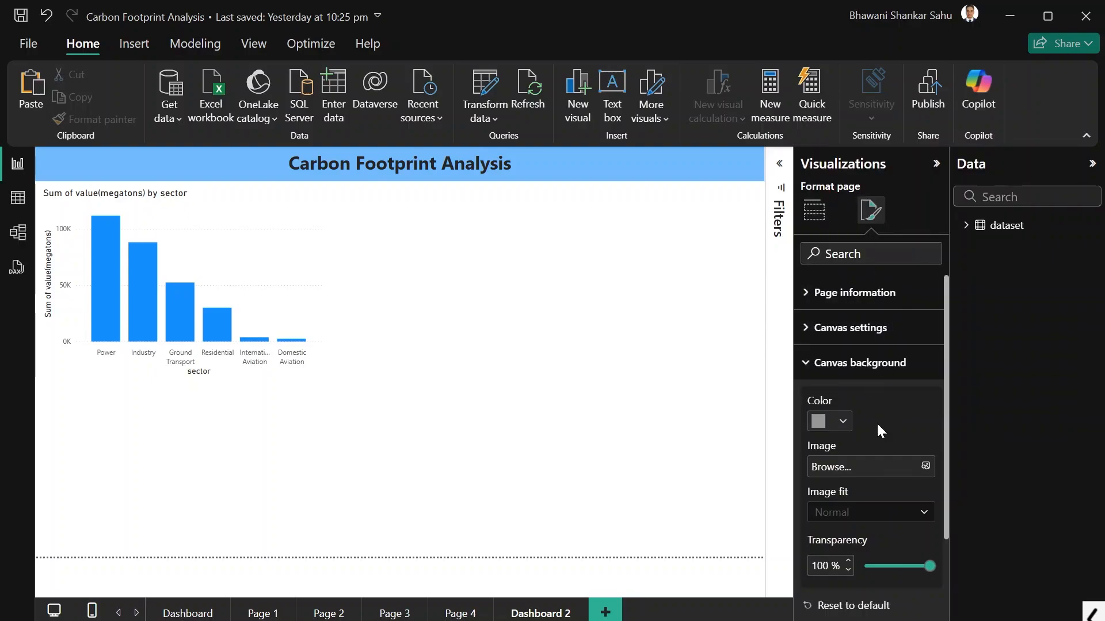
pyautogui.scroll(-1, 872, 449)
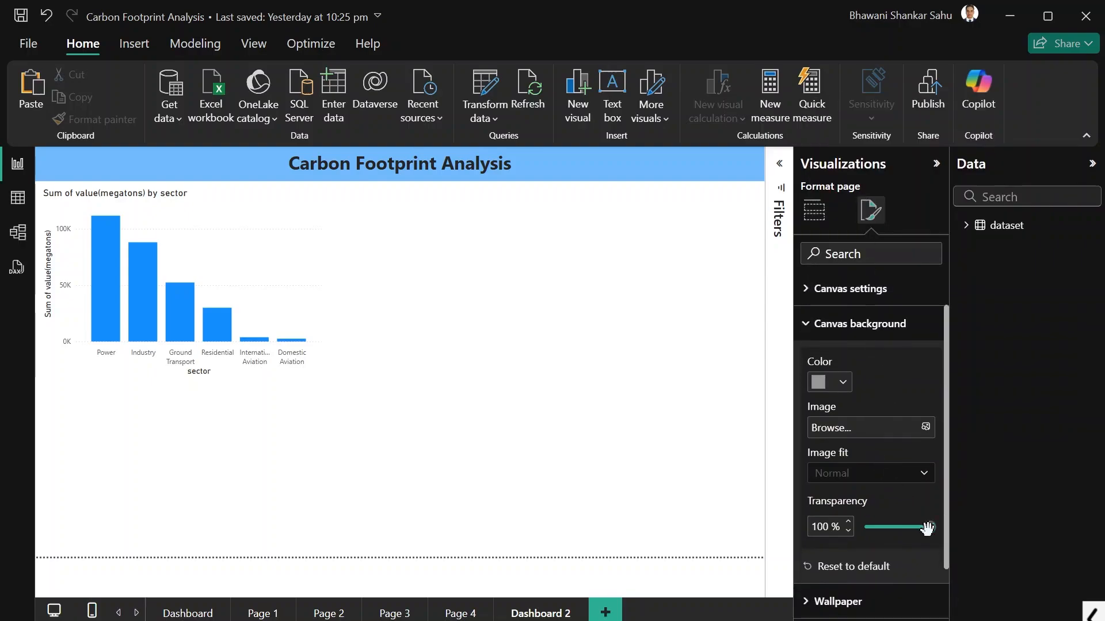
pyautogui.moveTo(923, 527); pyautogui.dragTo(895, 531)
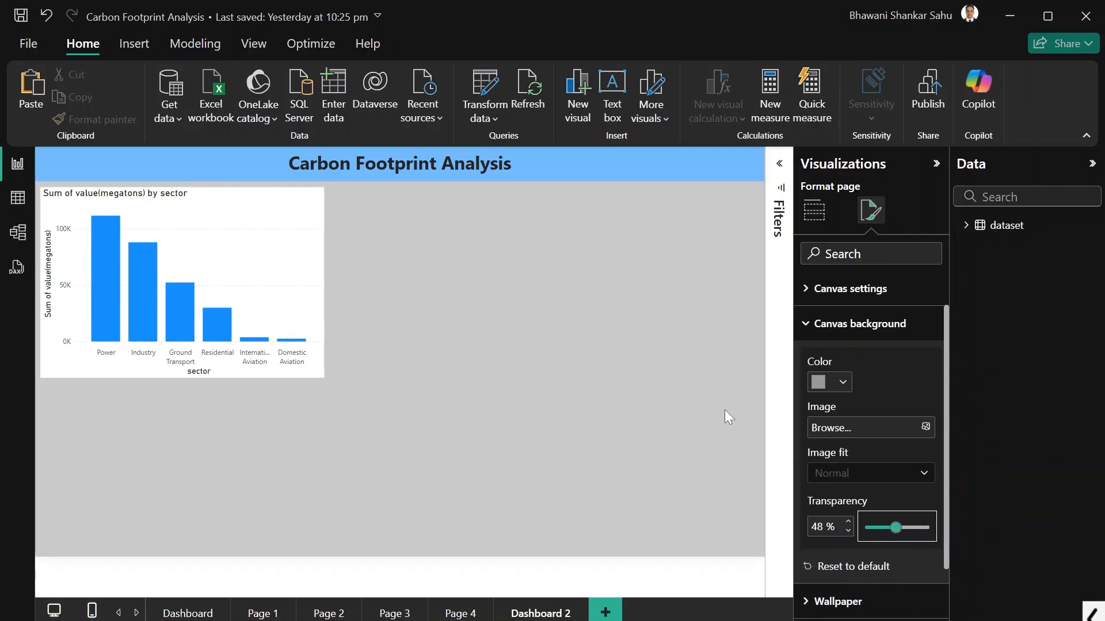
pyautogui.click(724, 410)
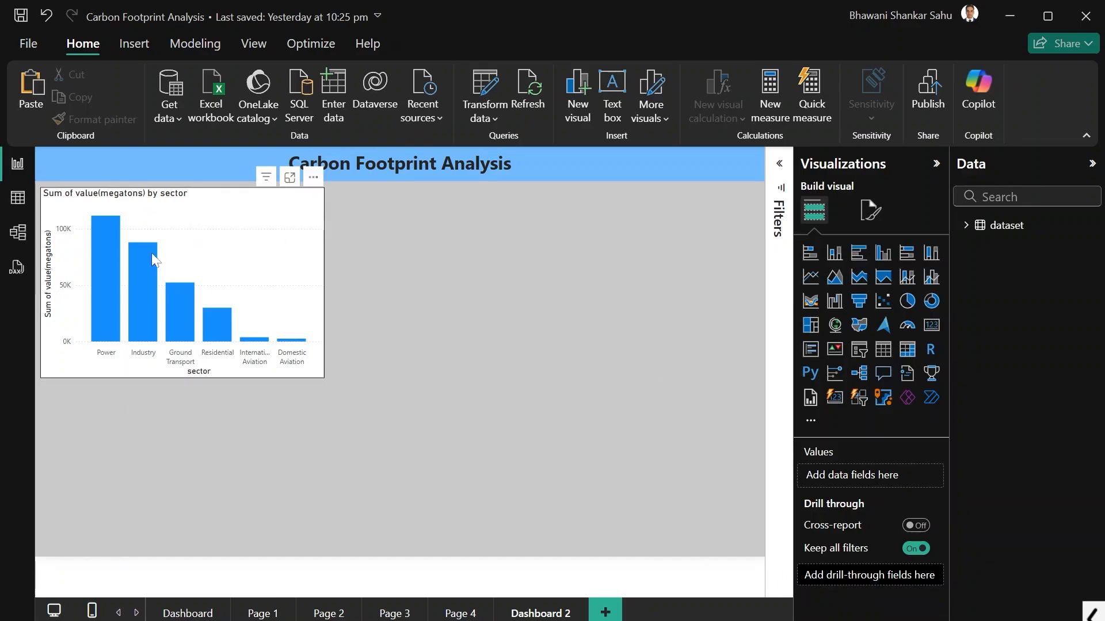
# - Copy the sector pie chart from Page 2 and paste it onto Dashboard 2
pyautogui.click(264, 614)
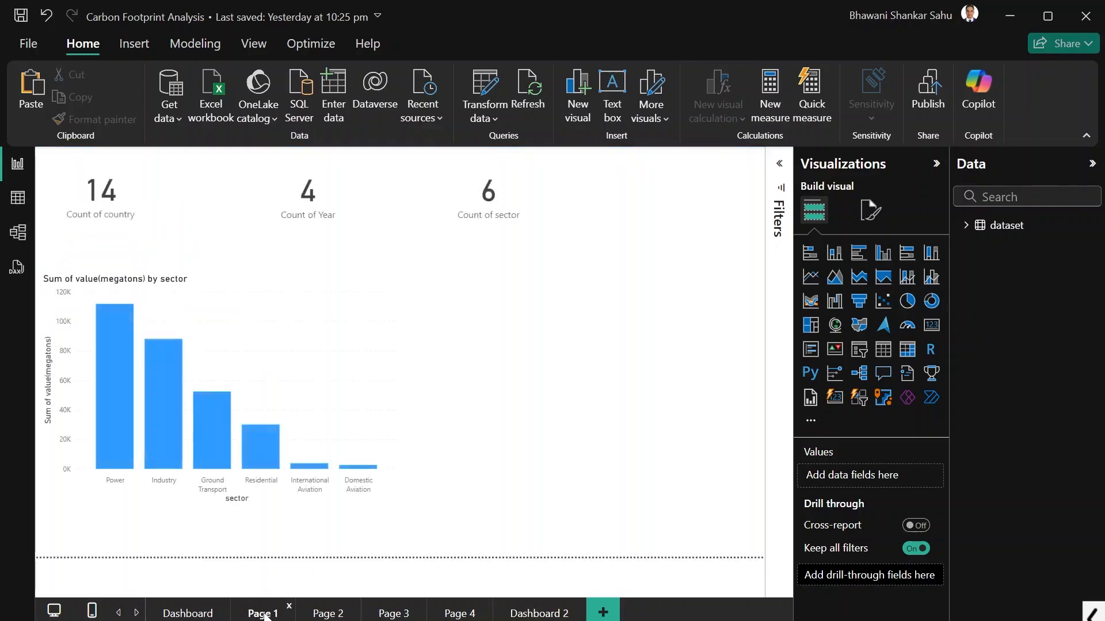
pyautogui.click(325, 614)
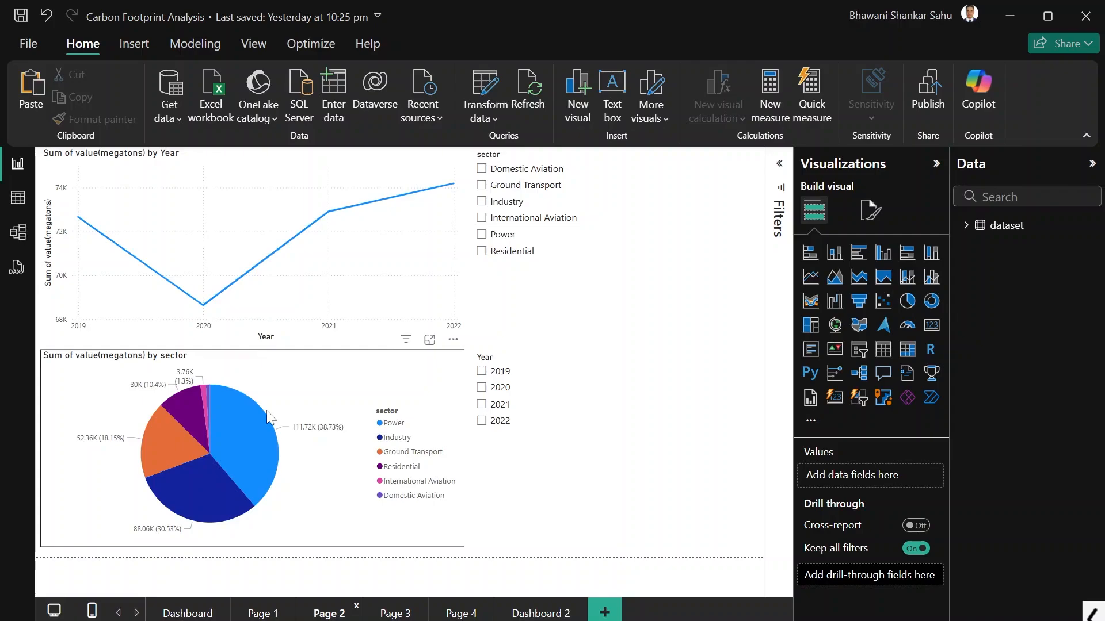
pyautogui.click(333, 513)
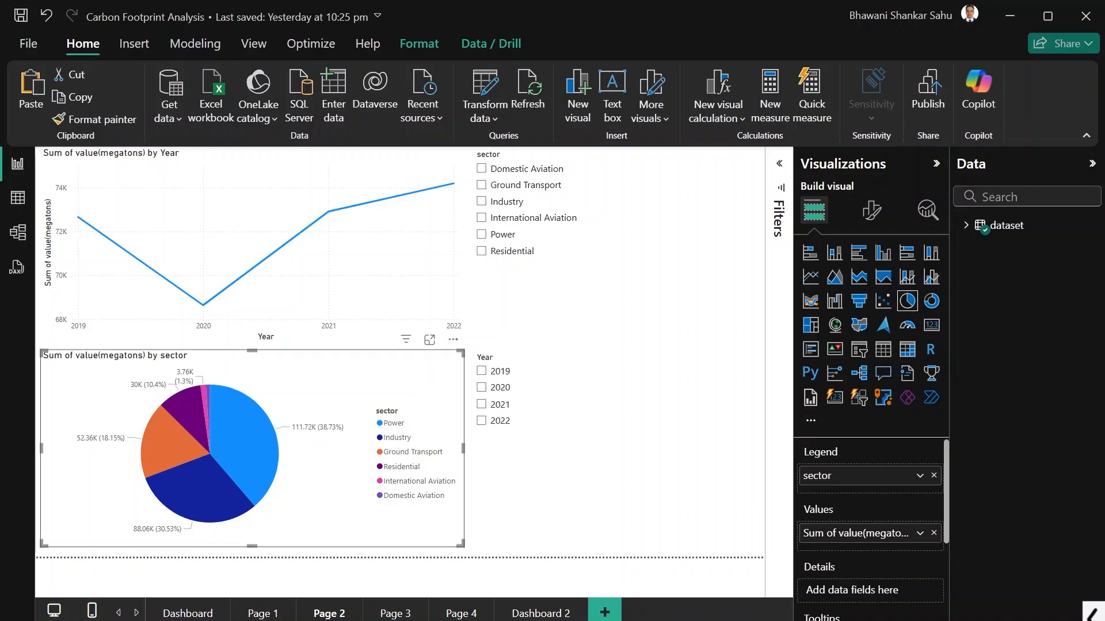
pyautogui.click(526, 614)
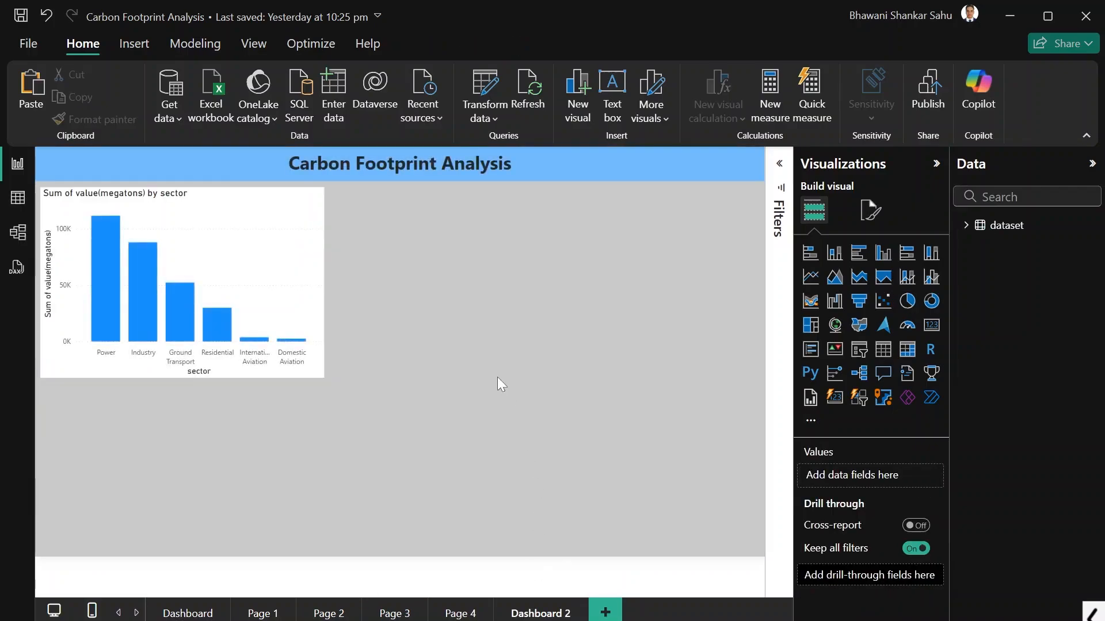
pyautogui.hotkey('ctrl', 'v')
# - Place the pie chart beside the sector column chart, narrow it to leave a free strip at the page edge, and match the column chart's height
pyautogui.moveTo(302, 449); pyautogui.dragTo(597, 311)
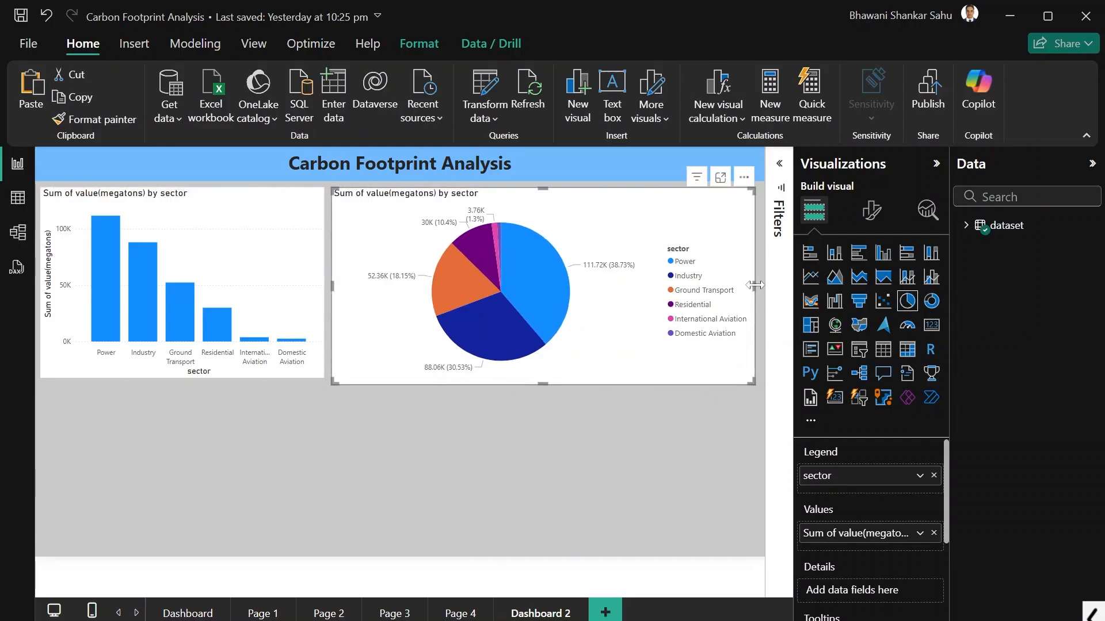
pyautogui.moveTo(755, 285); pyautogui.dragTo(621, 285)
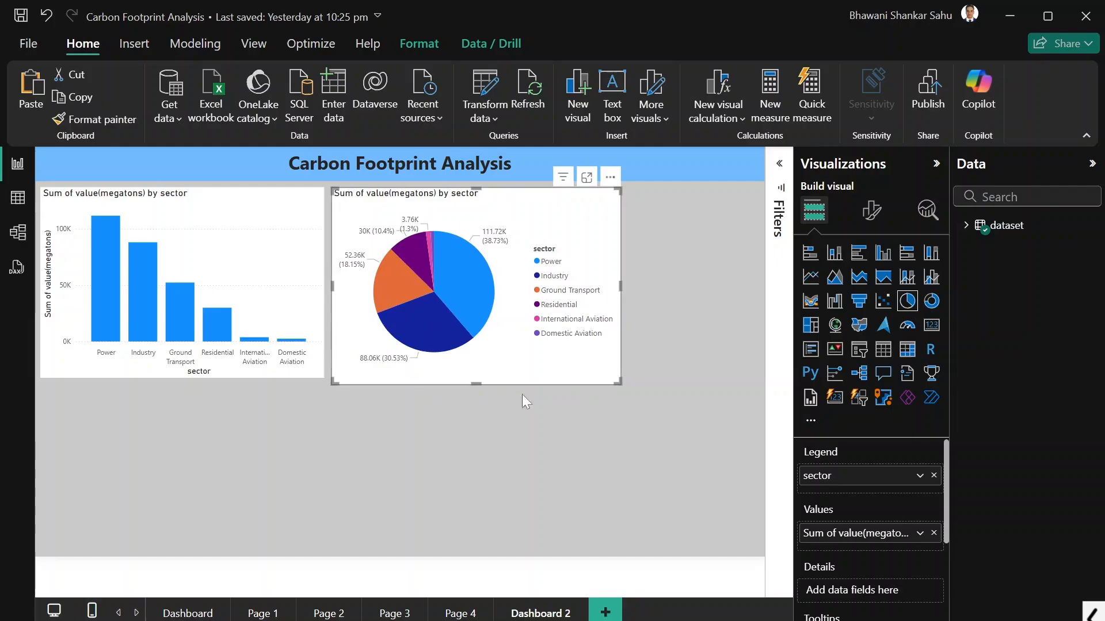
pyautogui.moveTo(476, 383); pyautogui.dragTo(473, 378)
pyautogui.moveTo(619, 283); pyautogui.dragTo(635, 283)
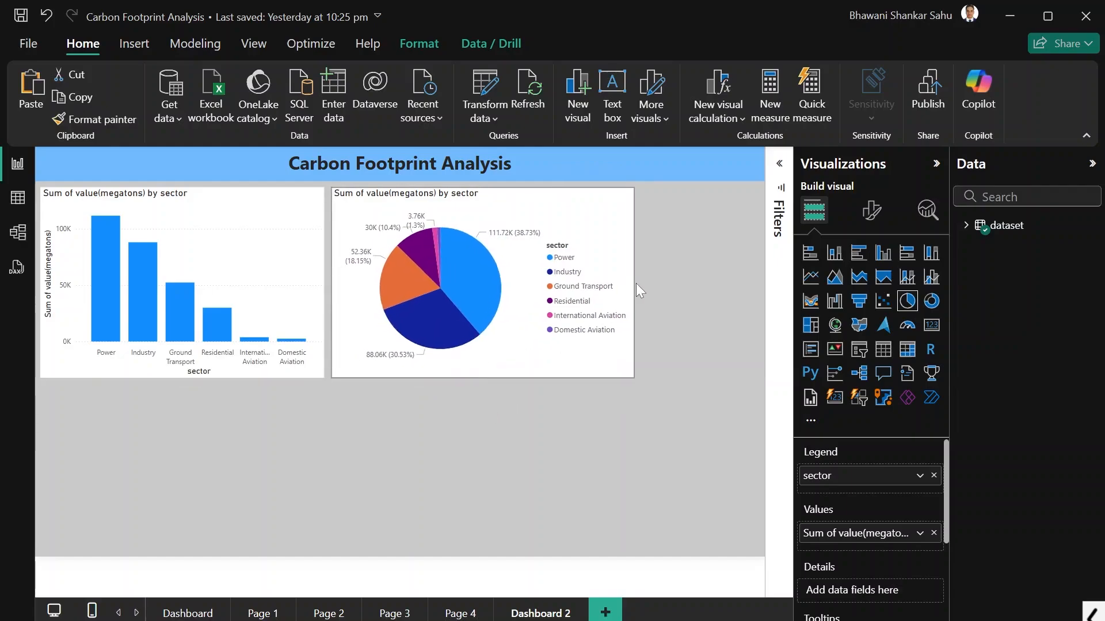
pyautogui.click(699, 366)
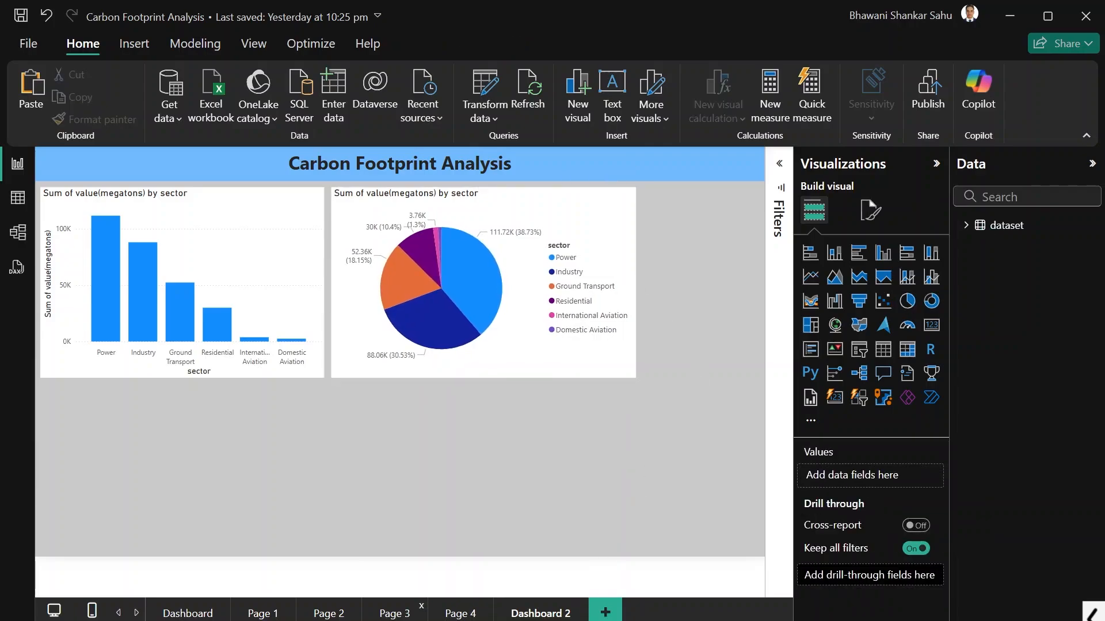
# - Copy the yearly emissions line chart from Page 2 and paste it onto Dashboard 2
pyautogui.click(346, 619)
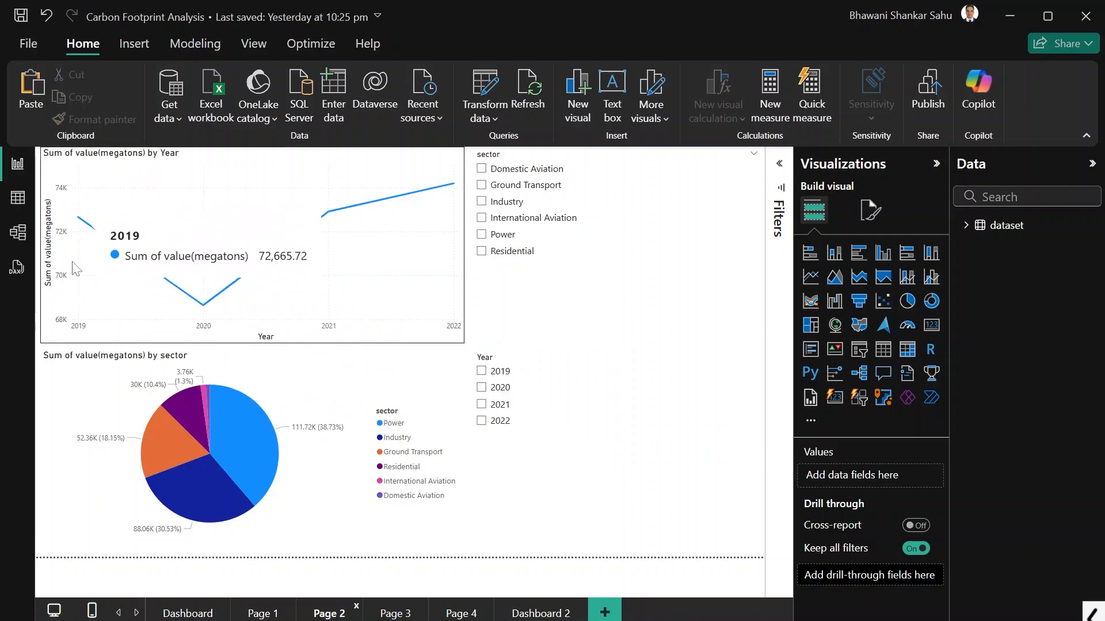
pyautogui.click(359, 311)
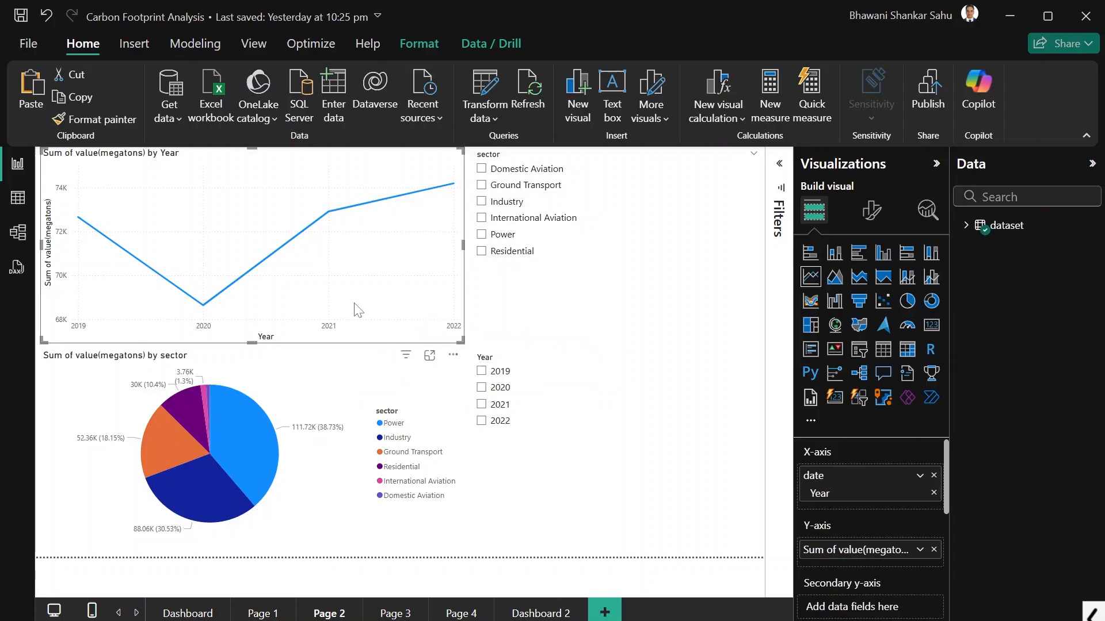
pyautogui.click(541, 613)
pyautogui.hotkey('ctrl', 'v')
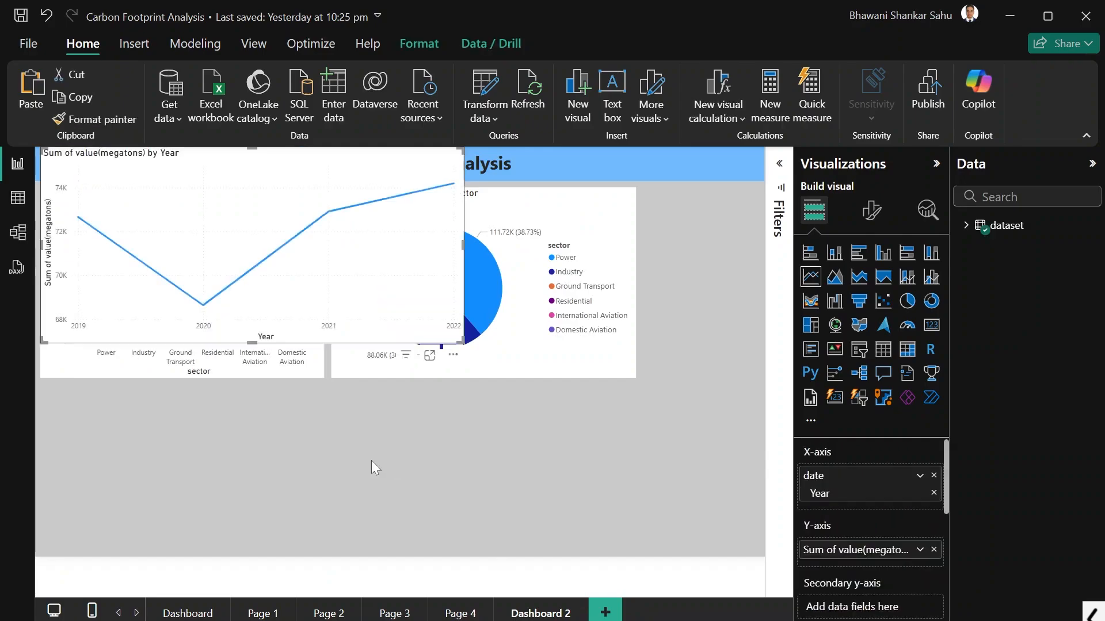
# - Move the yearly line chart below the sector column chart and shrink it to the same width, filling the space down to the page edge
pyautogui.moveTo(331, 311); pyautogui.dragTo(351, 523)
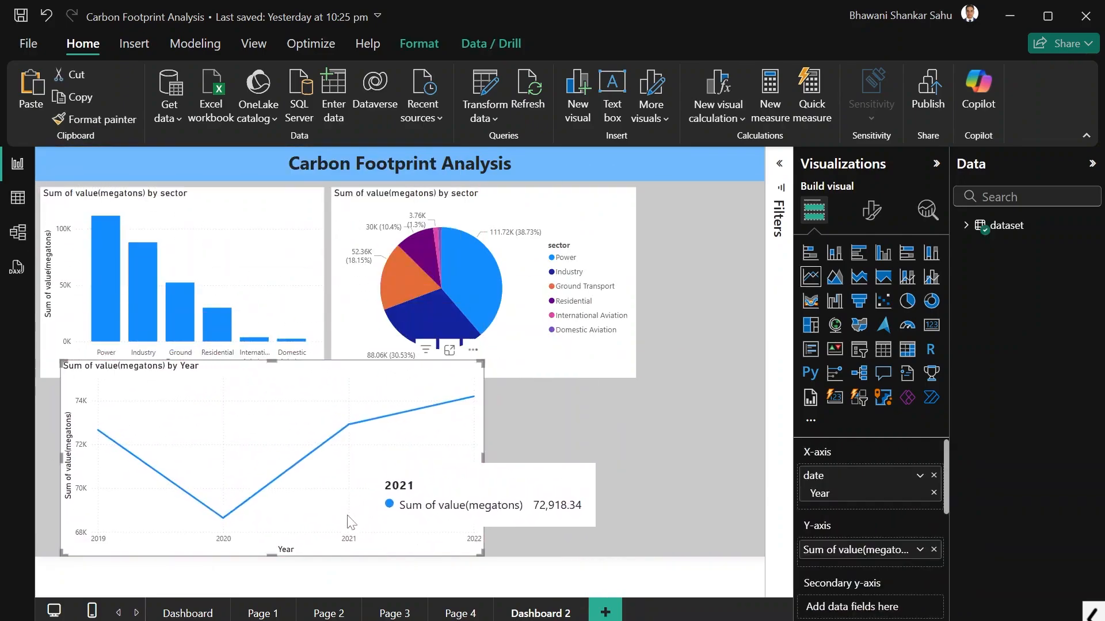
pyautogui.moveTo(483, 361); pyautogui.dragTo(459, 387)
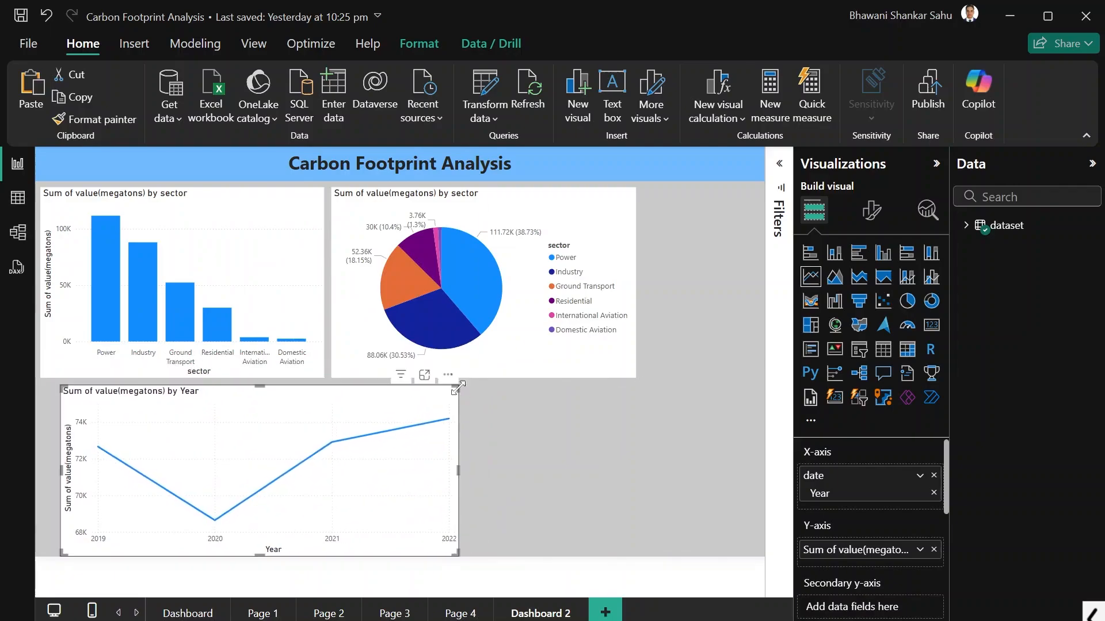
pyautogui.moveTo(350, 467); pyautogui.dragTo(334, 470)
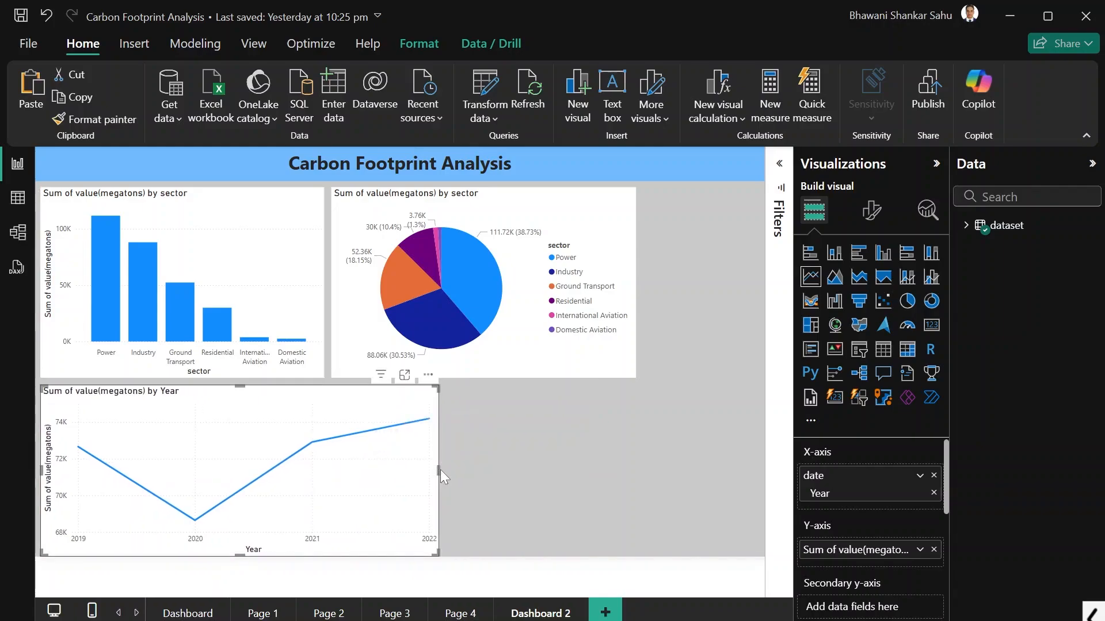
pyautogui.moveTo(440, 470); pyautogui.dragTo(326, 469)
pyautogui.click(401, 469)
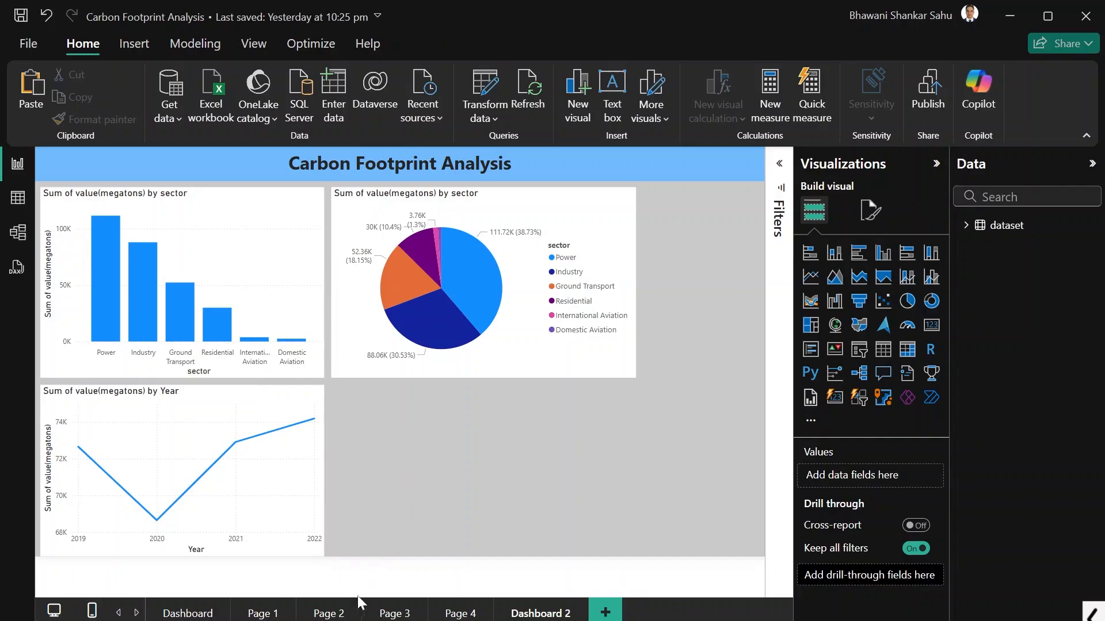
pyautogui.click(394, 613)
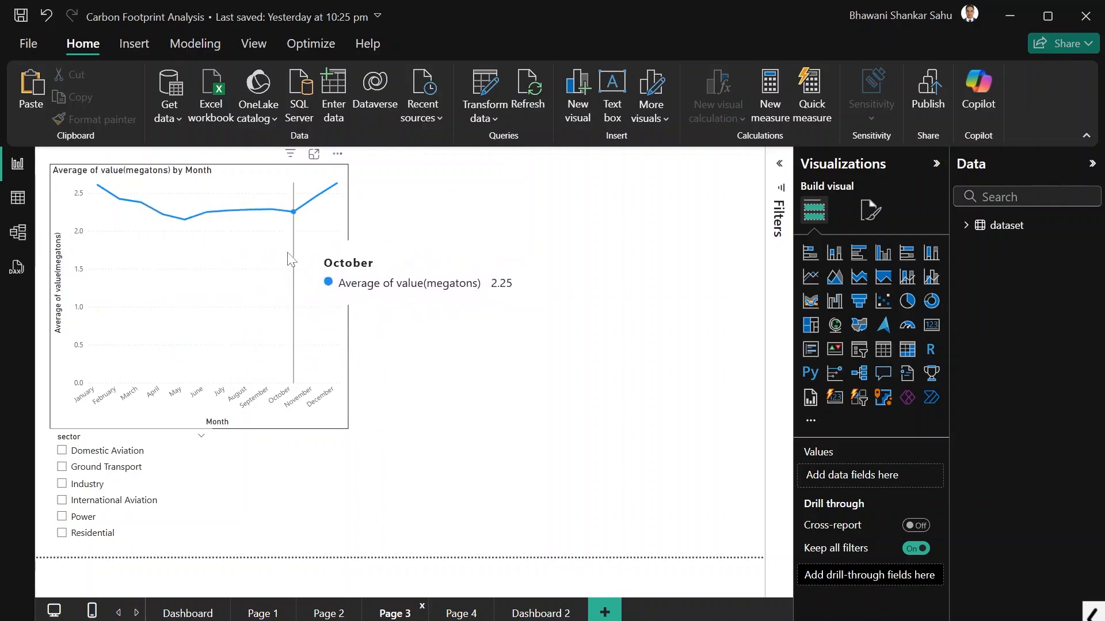
pyautogui.click(341, 429)
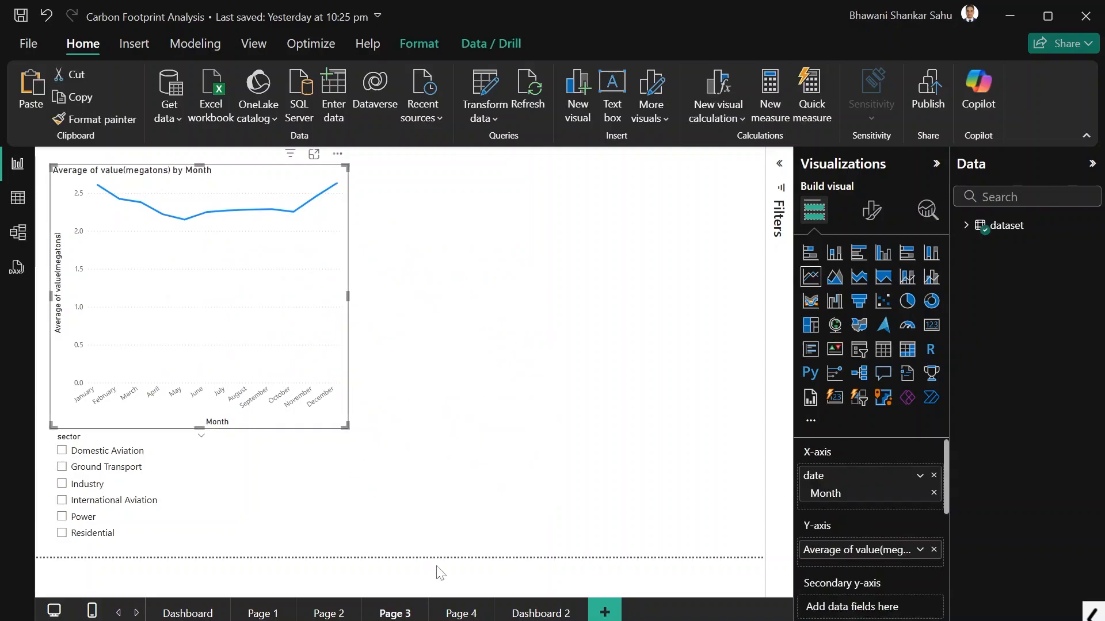
pyautogui.click(520, 611)
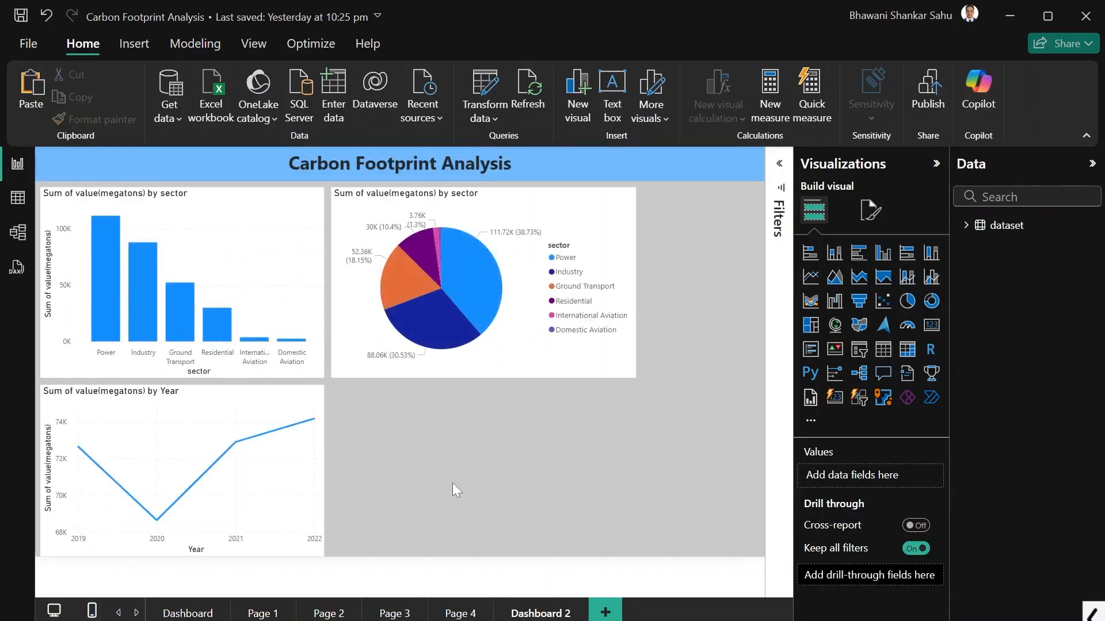
# - Copy the column chart of emissions by country from Page 4 and paste it onto Dashboard 2
pyautogui.click(455, 613)
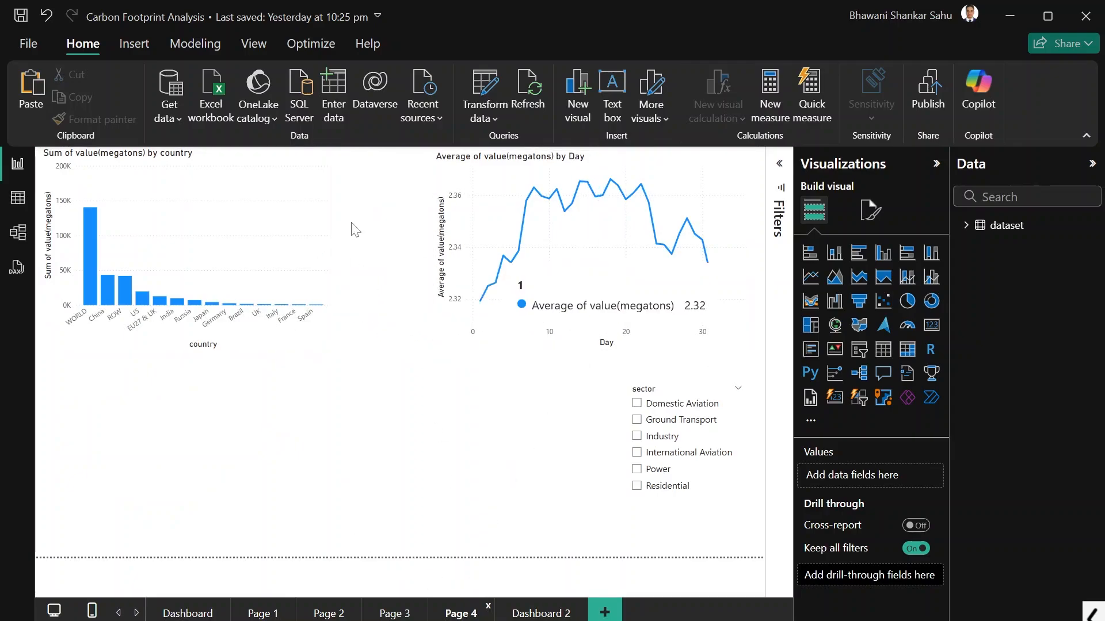
pyautogui.click(270, 215)
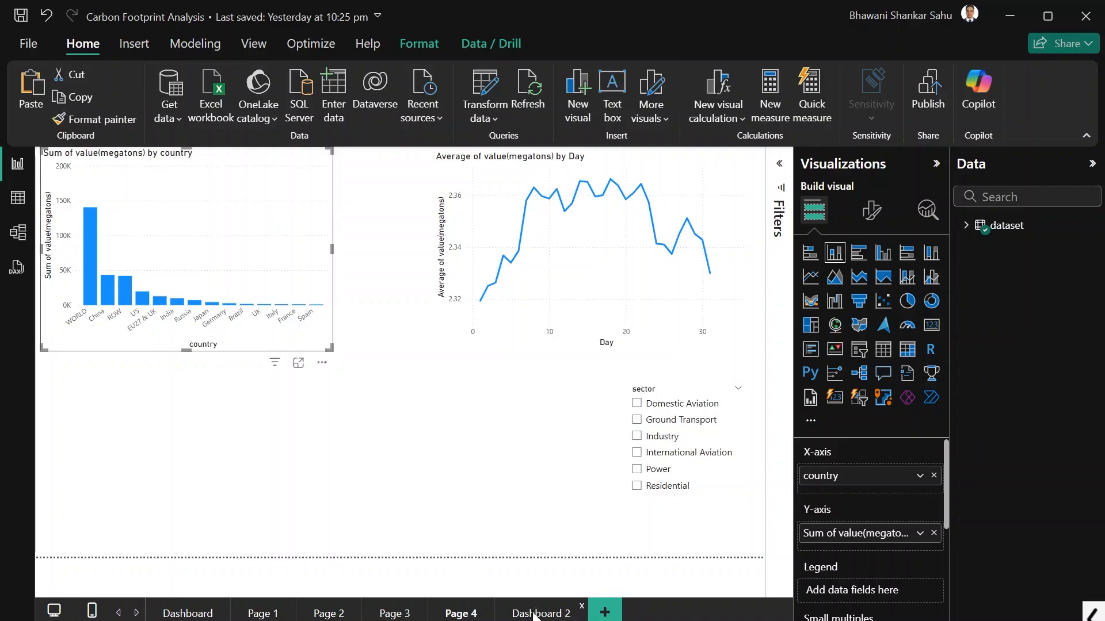
pyautogui.click(535, 614)
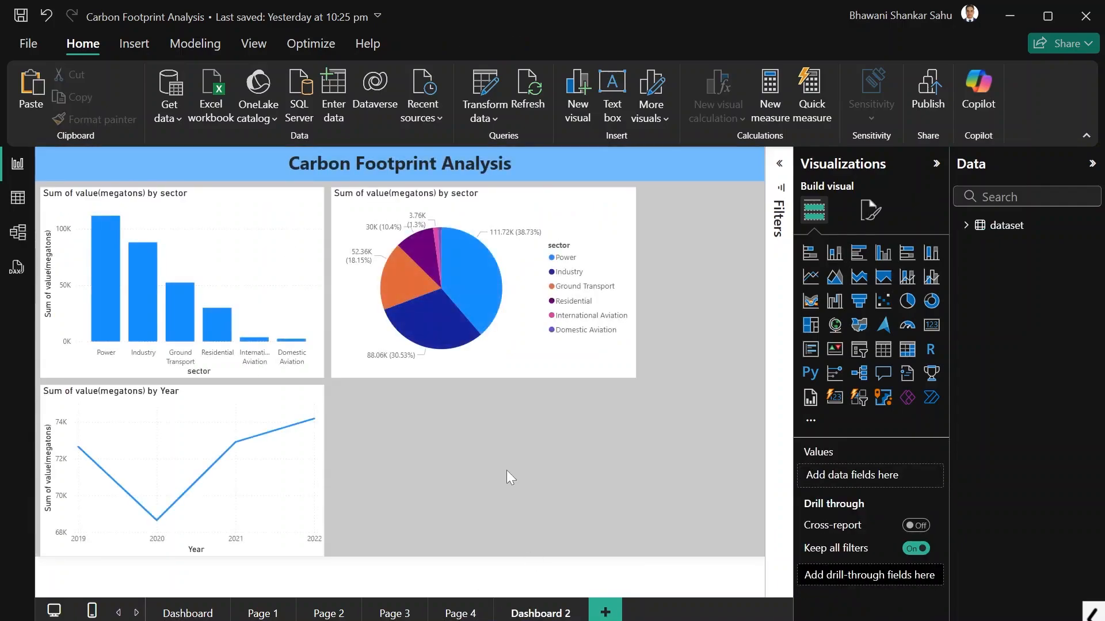
pyautogui.hotkey('ctrl', 'v')
# - Place the country chart below the pie chart, reduce its height to match the yearly line chart, and widen it to the pie chart's width
pyautogui.moveTo(224, 215); pyautogui.dragTo(513, 420)
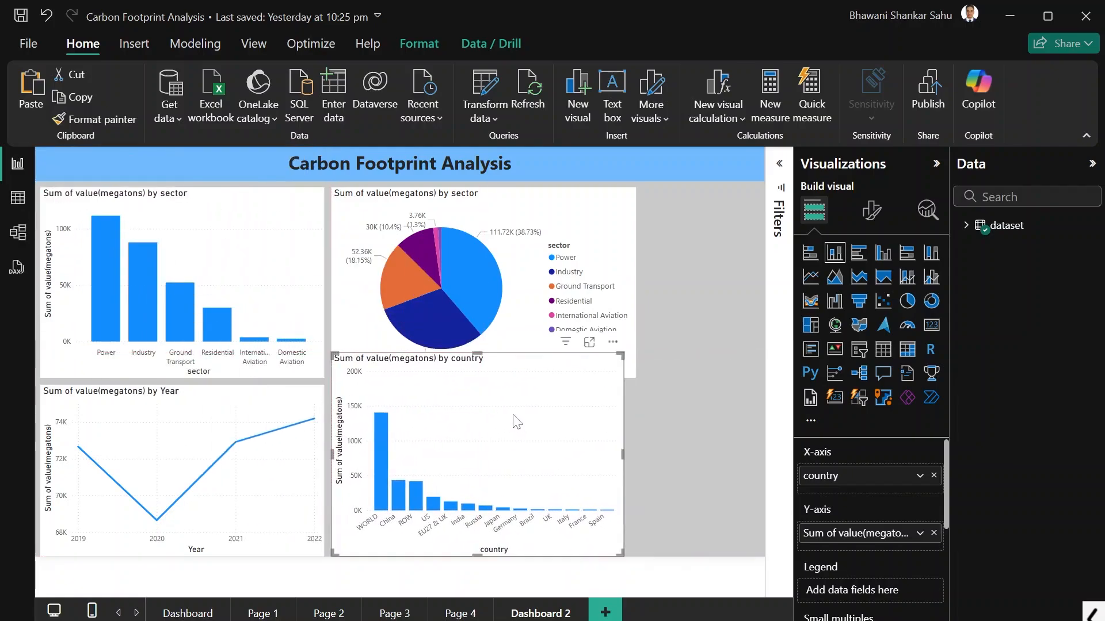
pyautogui.moveTo(475, 352); pyautogui.dragTo(489, 385)
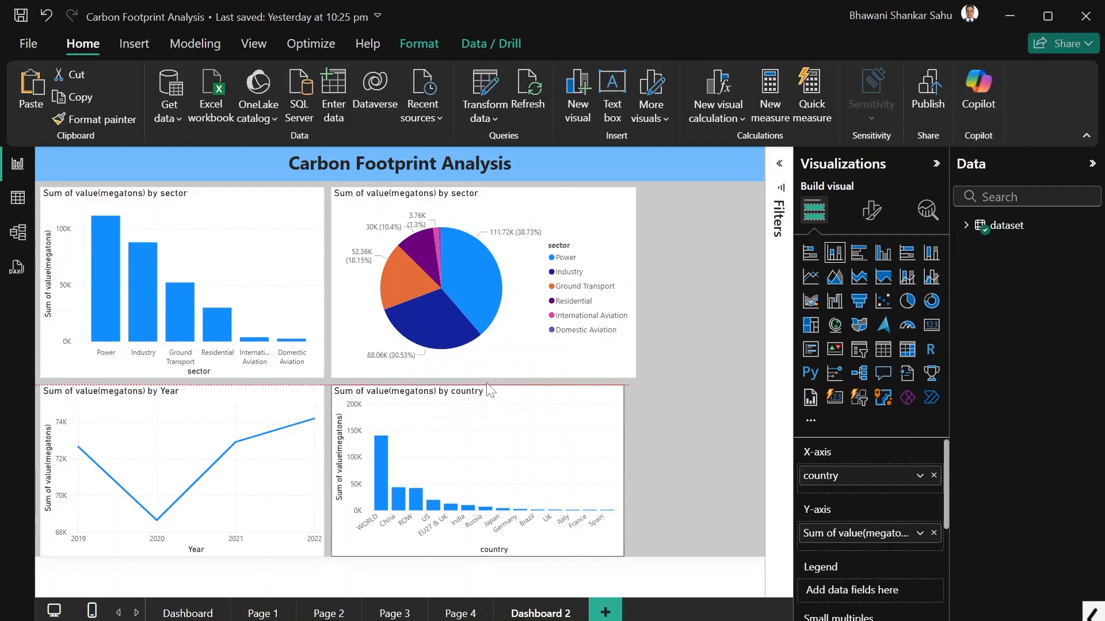
pyautogui.click(712, 381)
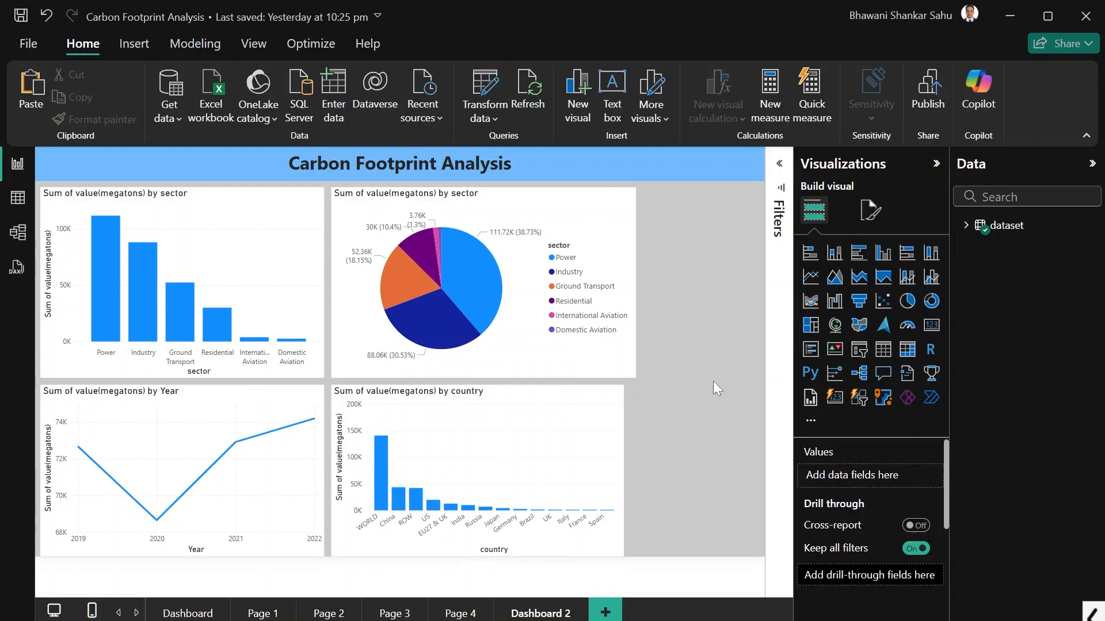
pyautogui.click(584, 469)
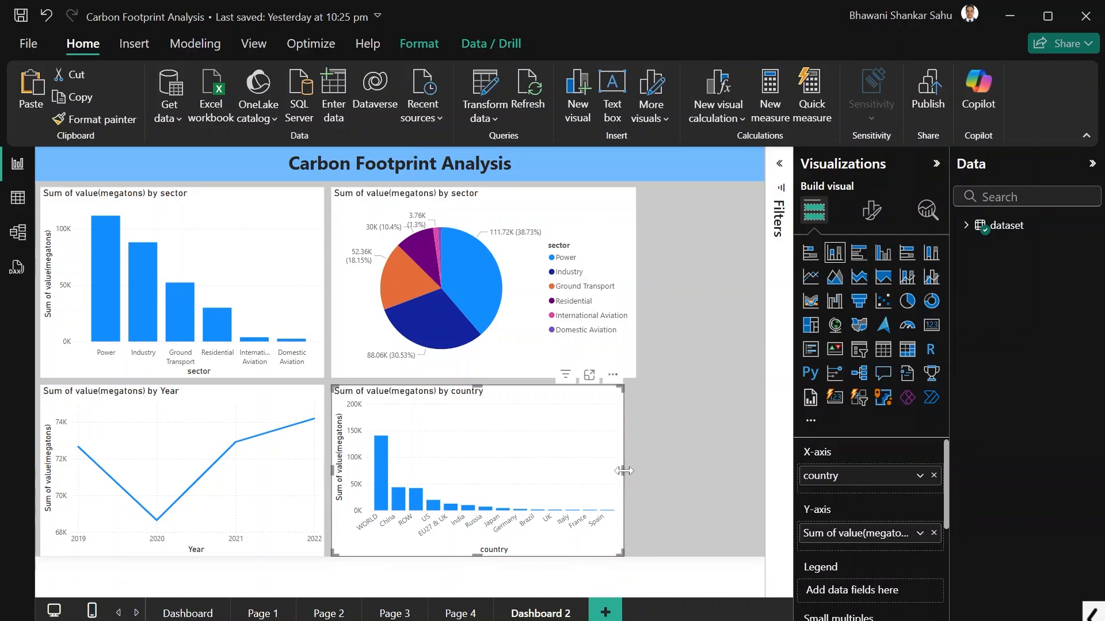
pyautogui.moveTo(624, 471); pyautogui.dragTo(631, 472)
pyautogui.click(679, 468)
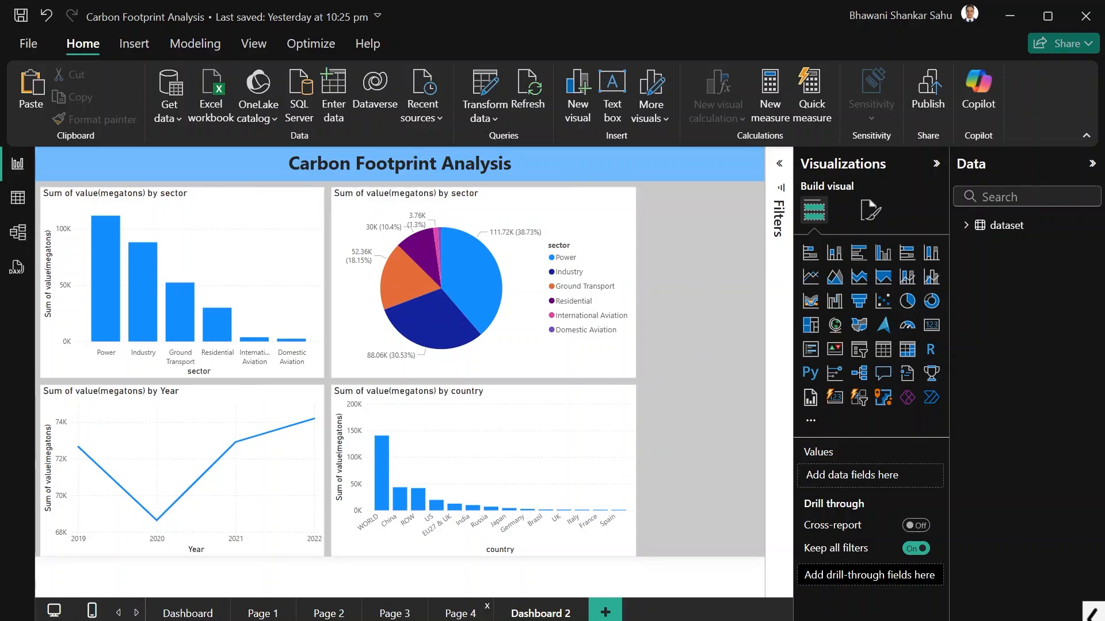
# - Copy the sector slicer from Page 4 to Dashboard 2 as a synced visual, and narrow it to fit beside the country chart
pyautogui.click(451, 614)
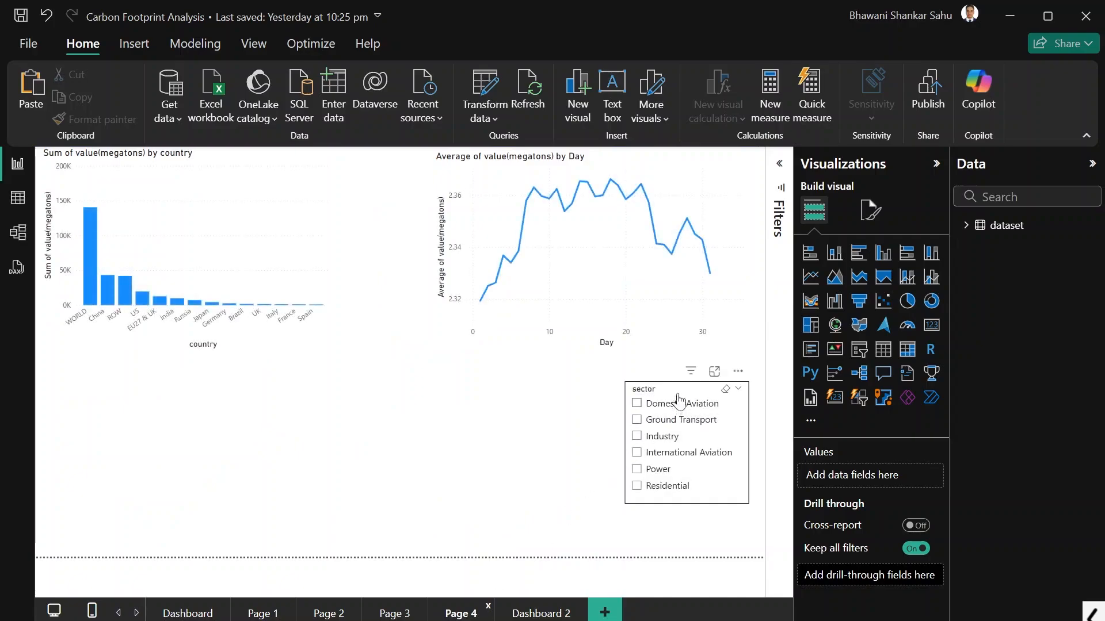
pyautogui.click(677, 392)
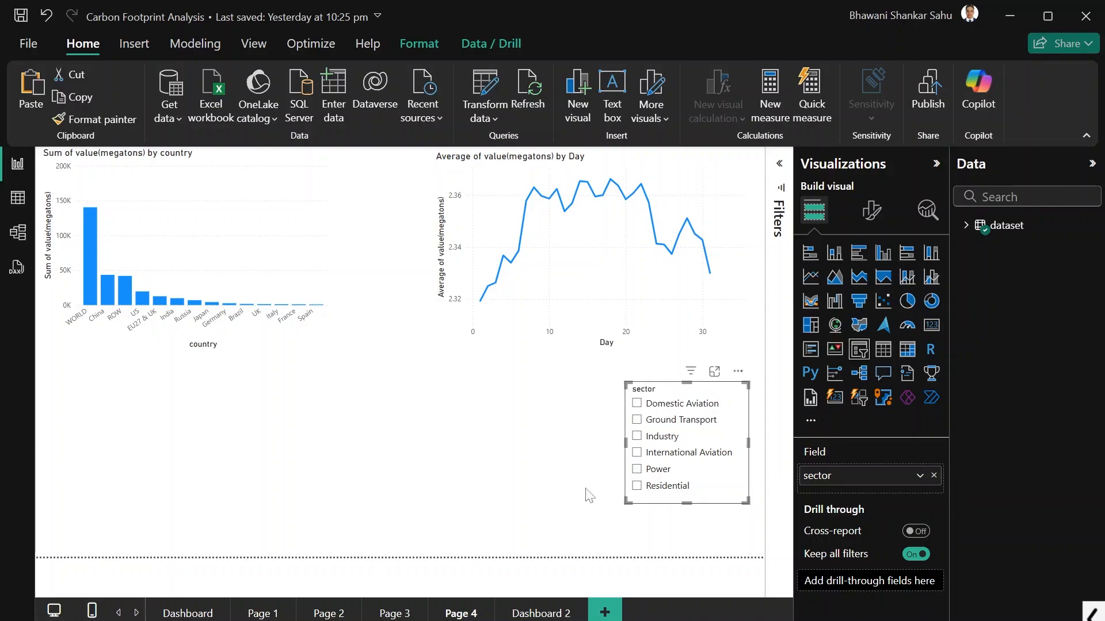
pyautogui.click(525, 615)
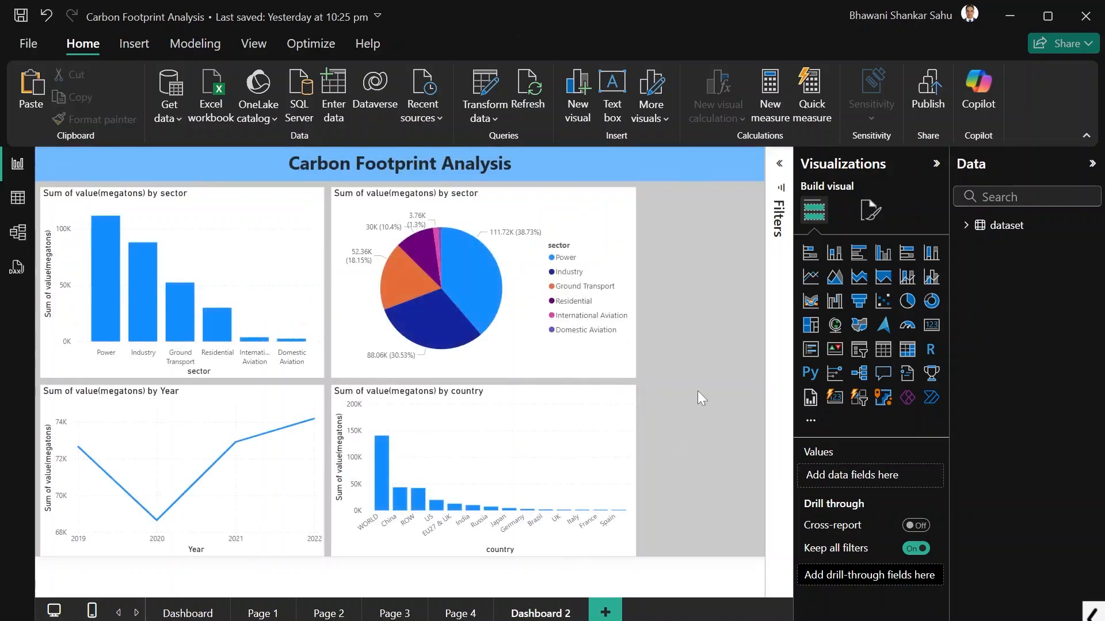
pyautogui.hotkey('ctrl', 'v')
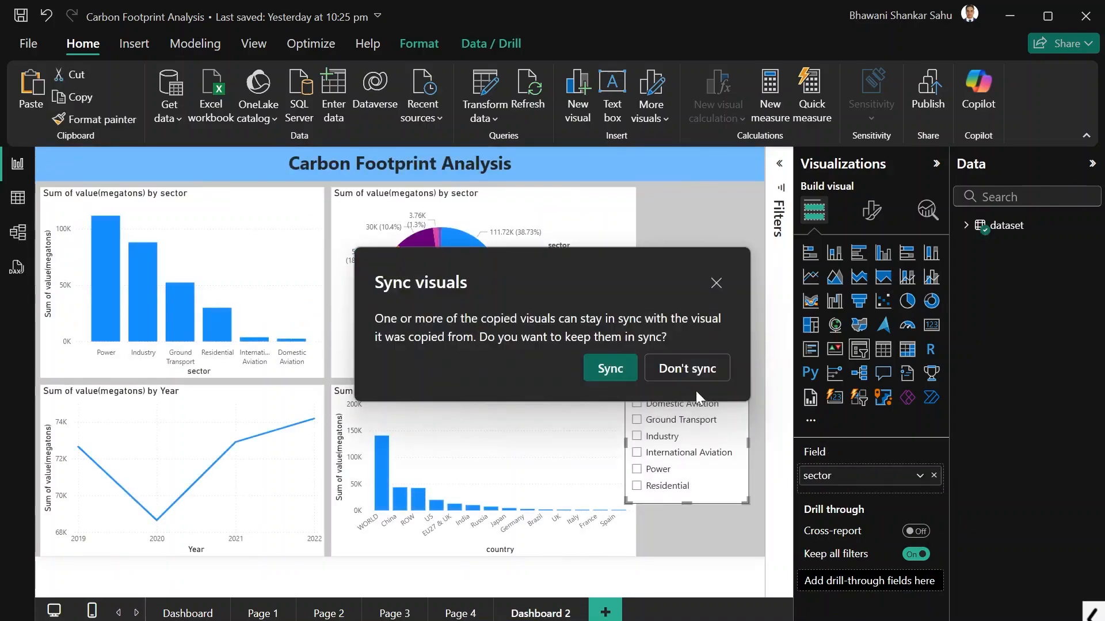
pyautogui.click(611, 369)
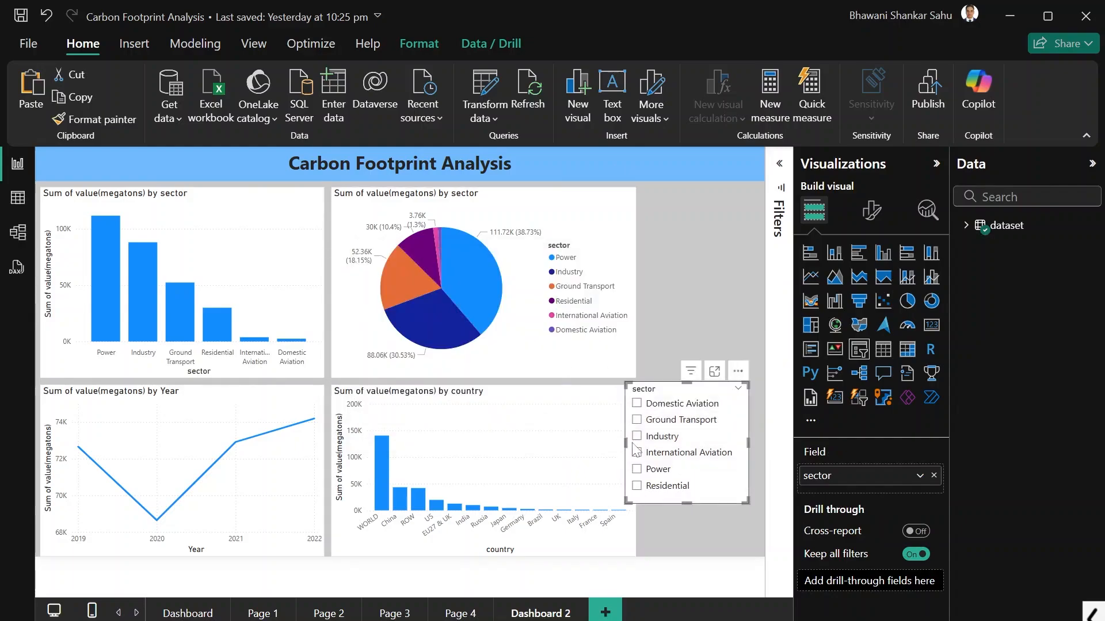
pyautogui.moveTo(633, 443); pyautogui.dragTo(653, 443)
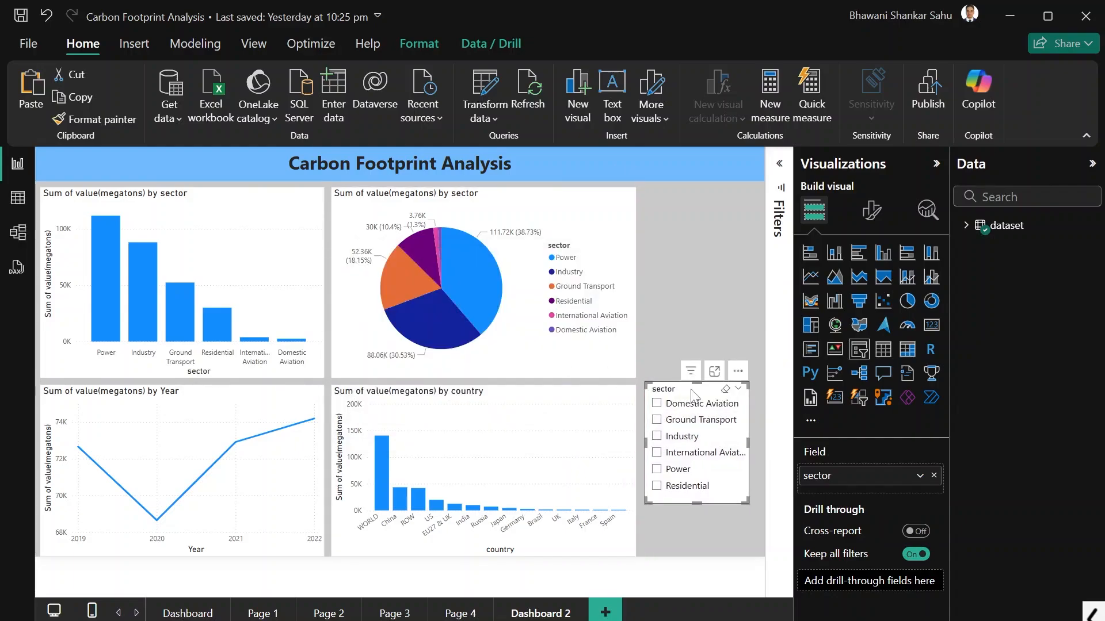
pyautogui.moveTo(690, 397); pyautogui.dragTo(691, 400)
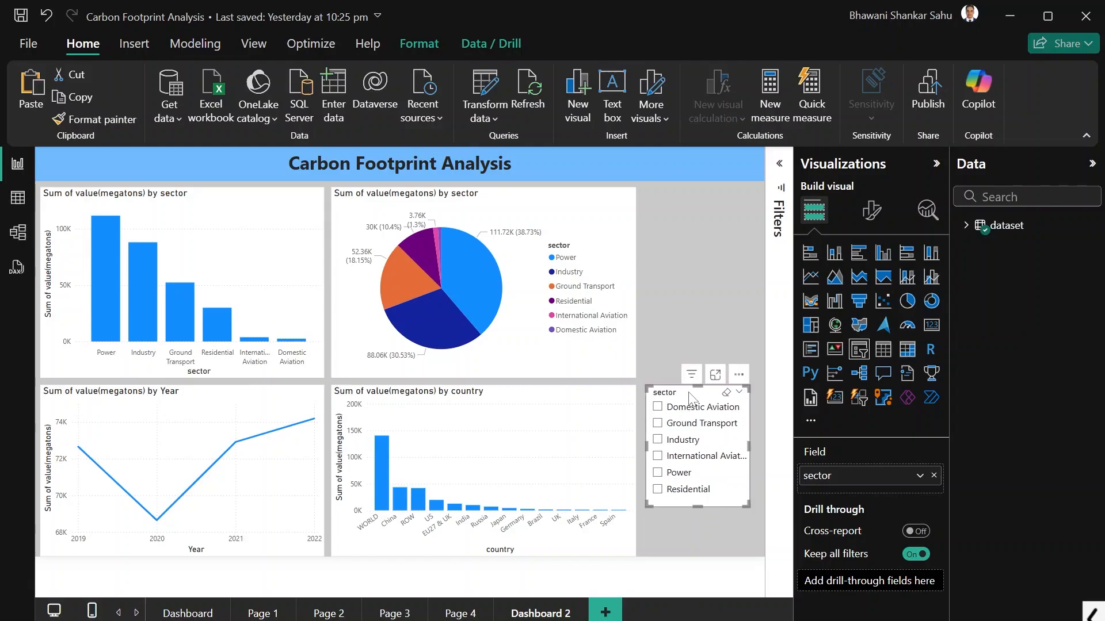
# - Copy the Year slicer from Page 2 and paste it onto Dashboard 2, keeping it in sync with the original
pyautogui.click(395, 614)
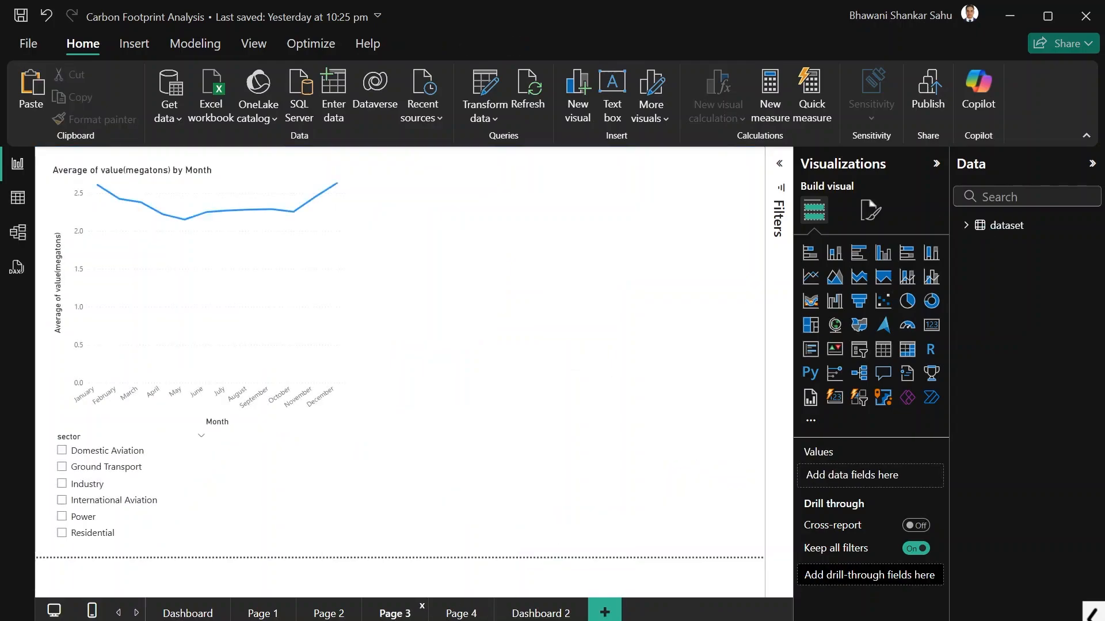
pyautogui.click(324, 613)
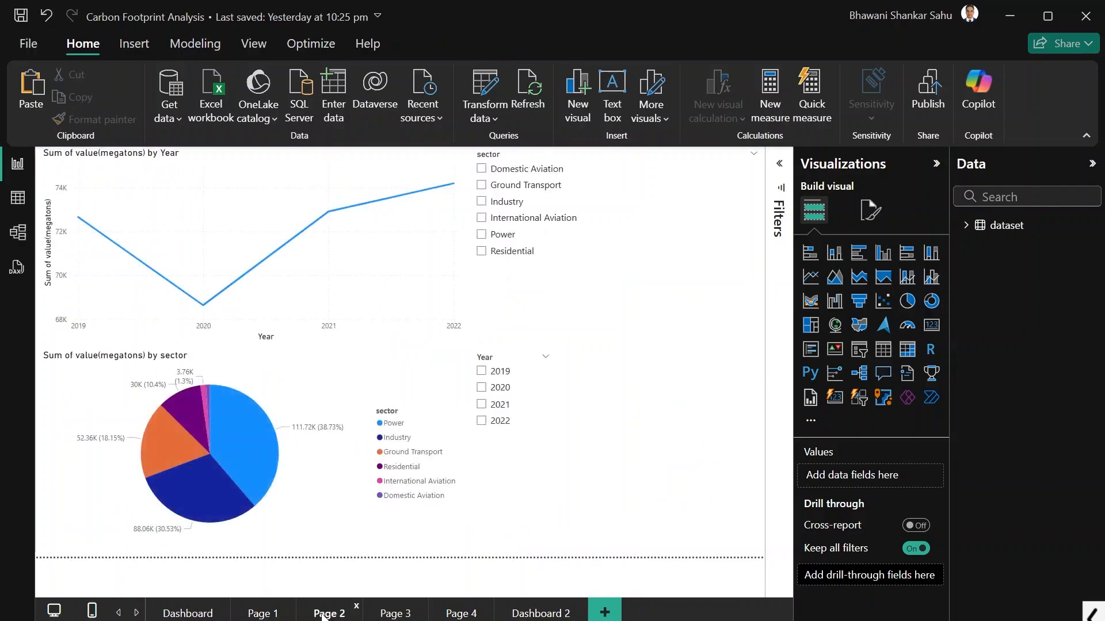
pyautogui.click(524, 456)
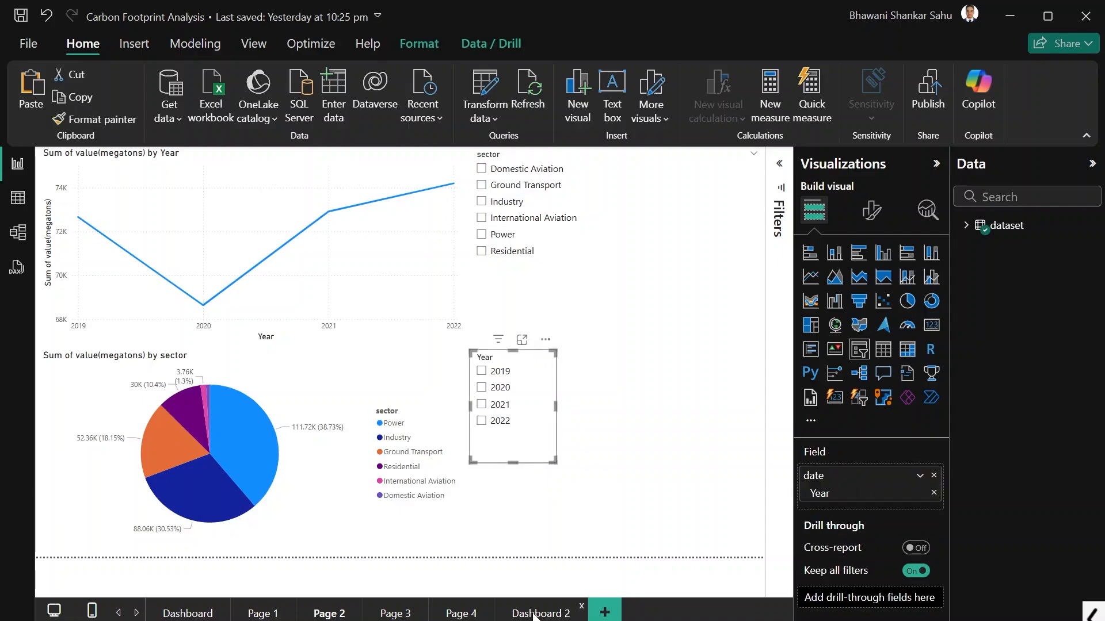
pyautogui.click(540, 613)
pyautogui.hotkey('ctrl', 'v')
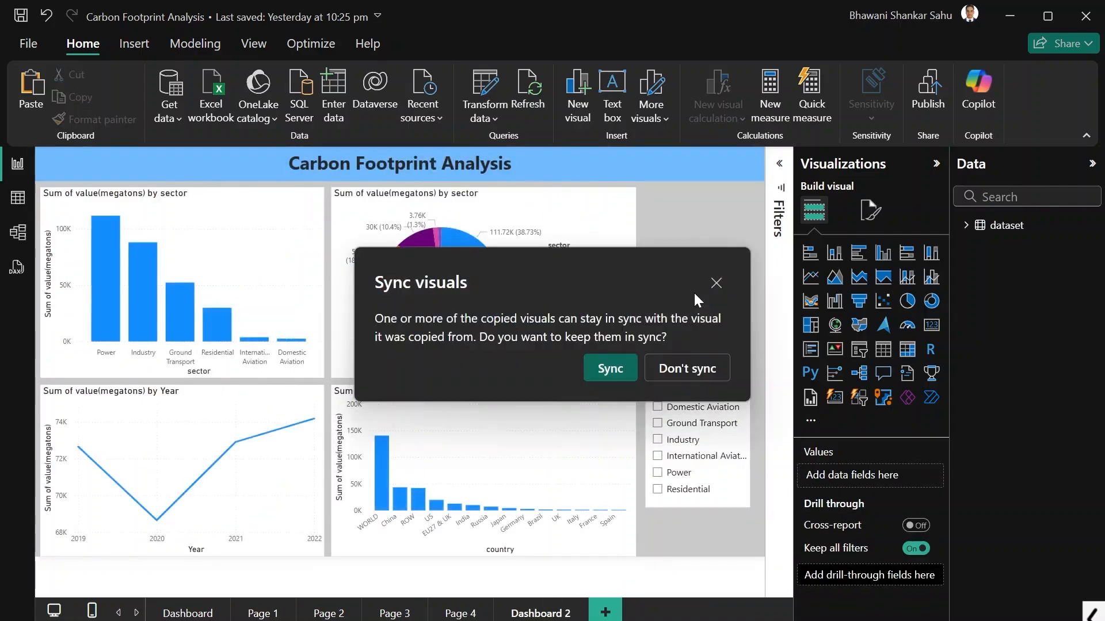
pyautogui.click(598, 369)
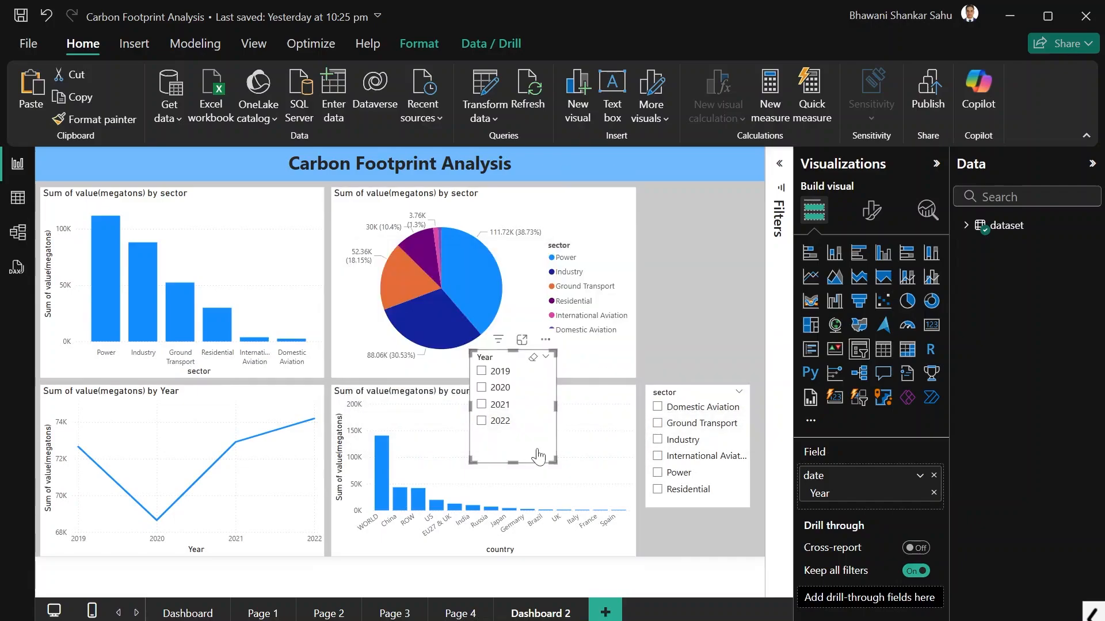
# - Stack the Year slicer above the sector slicer at the page's lower edge, matching its width and reducing the Year slicer's height
pyautogui.moveTo(543, 451); pyautogui.dragTo(718, 365)
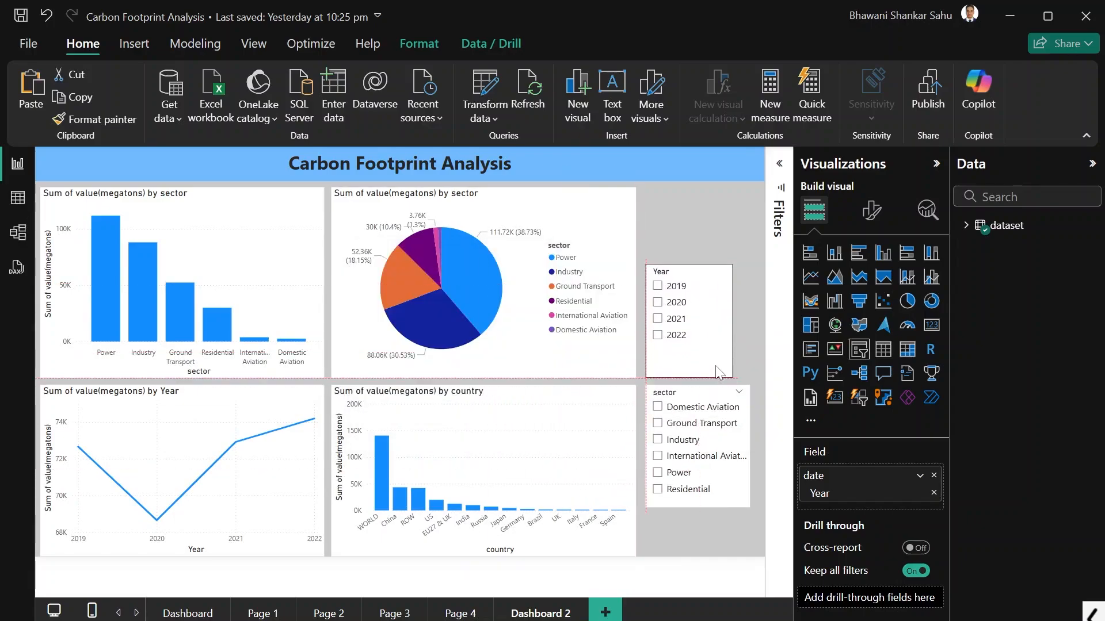
pyautogui.moveTo(741, 503); pyautogui.dragTo(741, 548)
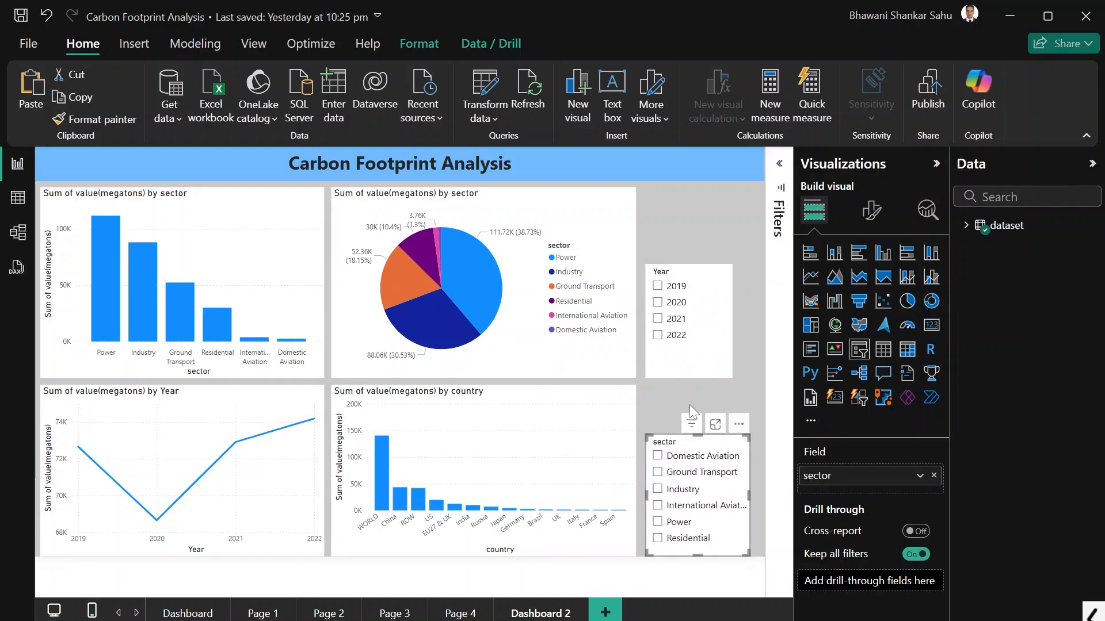
pyautogui.moveTo(718, 354); pyautogui.dragTo(747, 374)
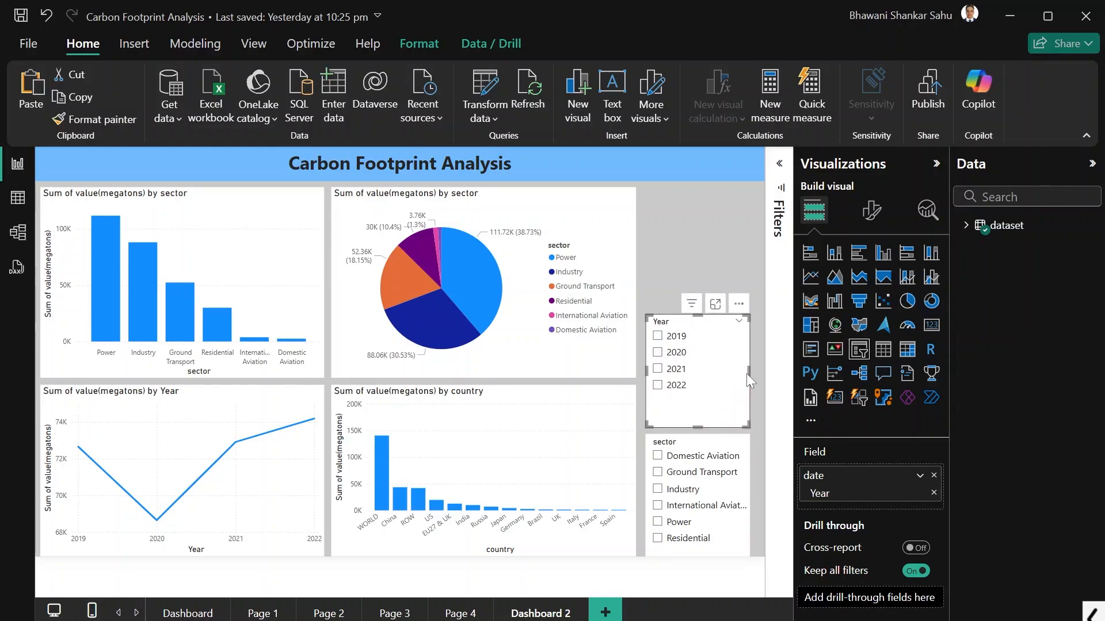
pyautogui.moveTo(697, 315); pyautogui.dragTo(701, 339)
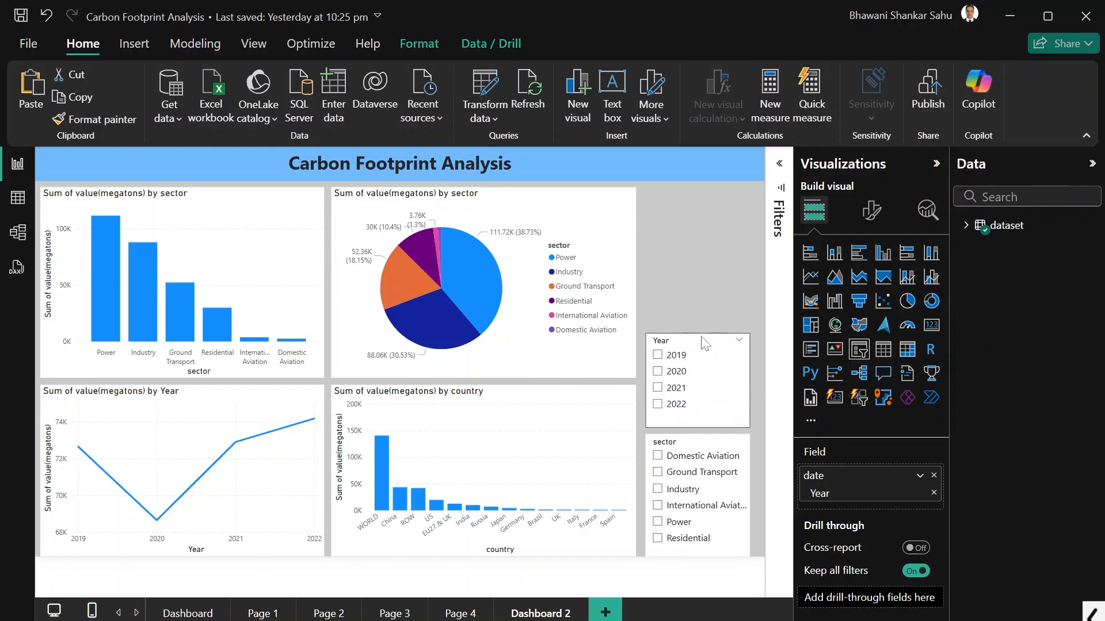
pyautogui.click(681, 277)
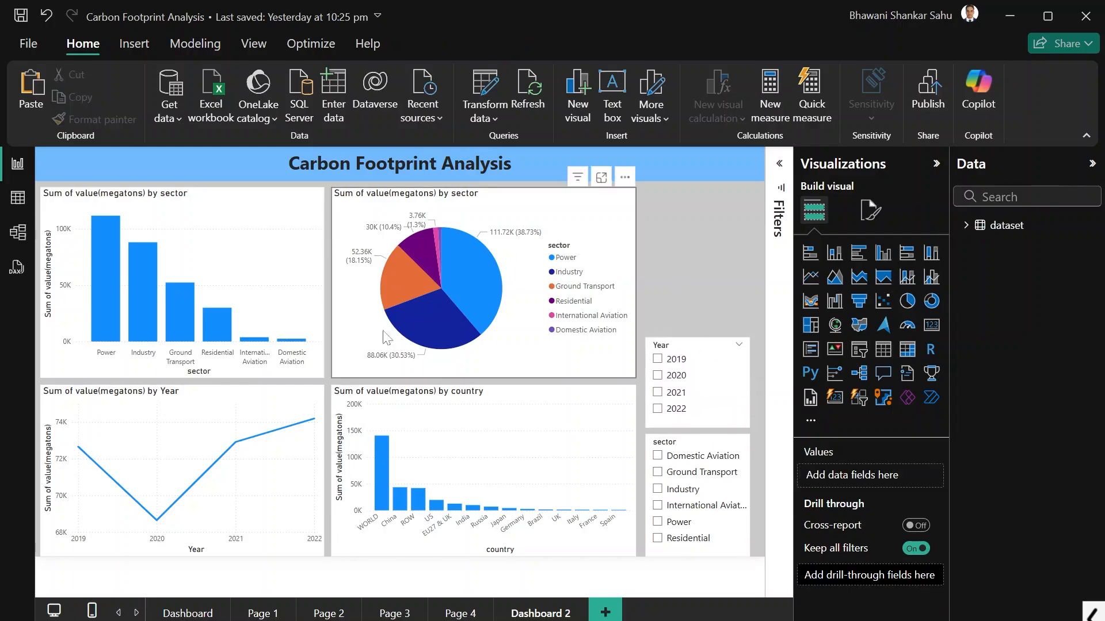
# - Copy the Count of sector card from Page 1 and paste it onto Dashboard 2
pyautogui.click(262, 613)
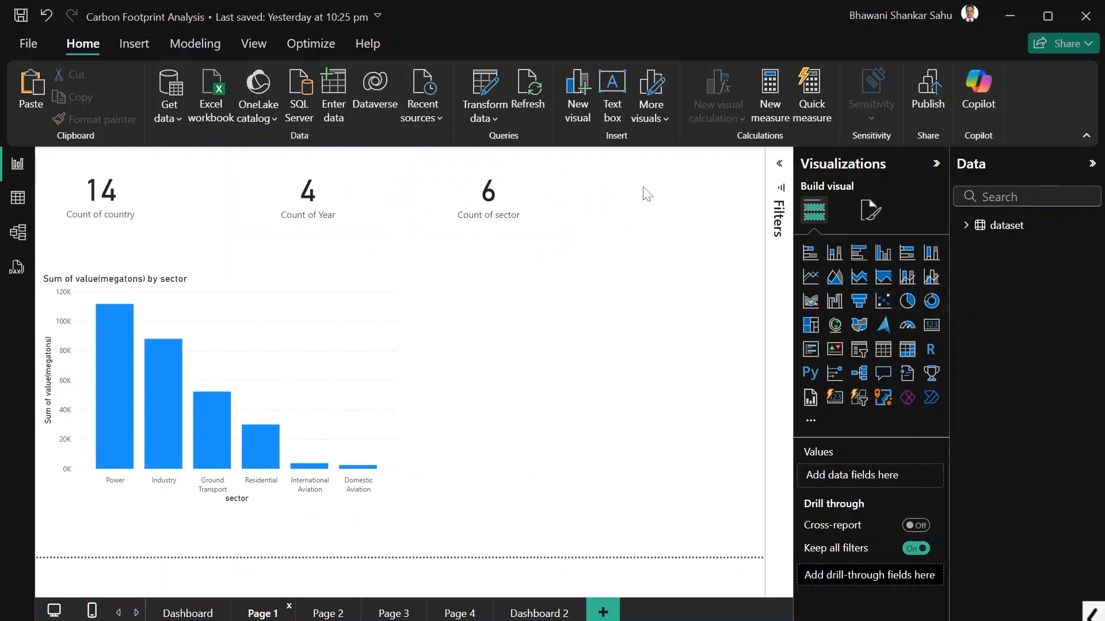
pyautogui.click(488, 199)
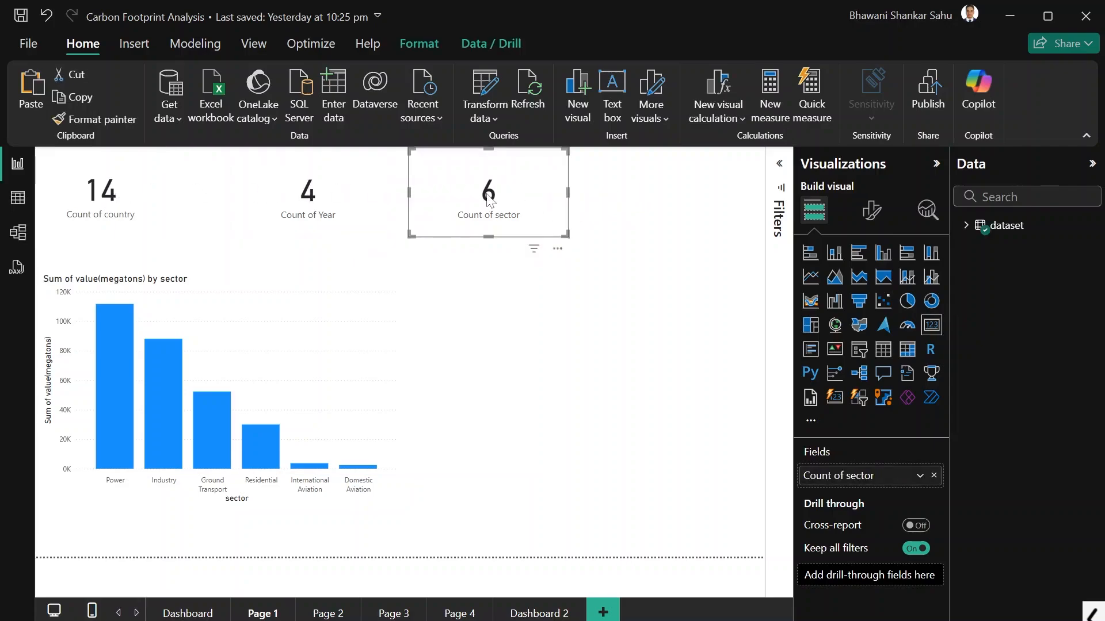
pyautogui.click(540, 614)
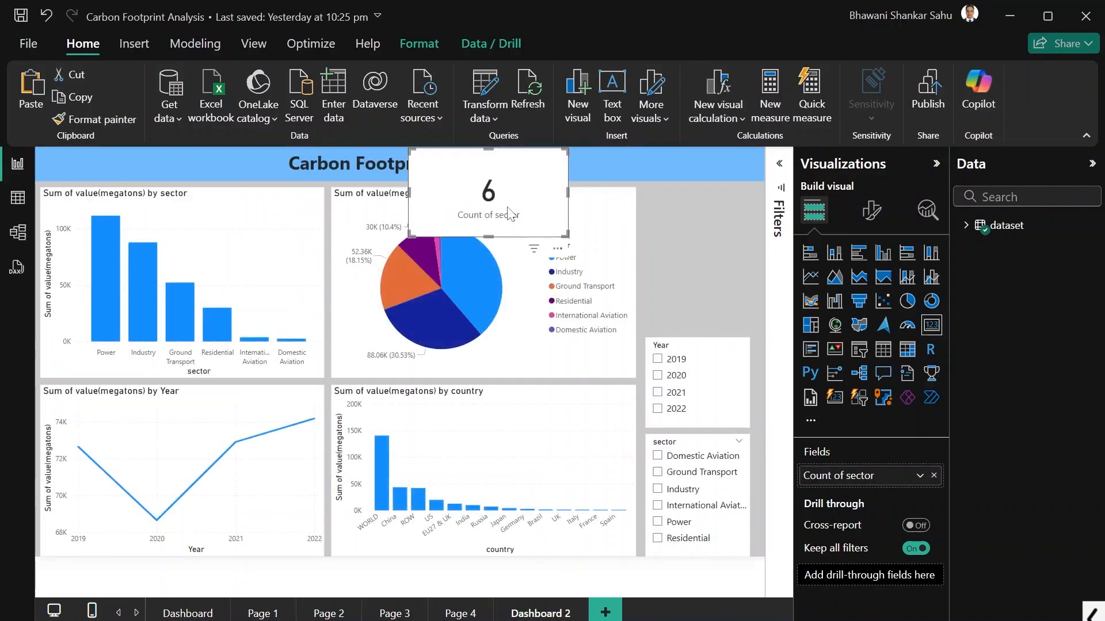
# - Place the Count of sector card beside the pie chart, aligned with its upper edge, and reduce its width and height to fit
pyautogui.moveTo(507, 208); pyautogui.dragTo(694, 252)
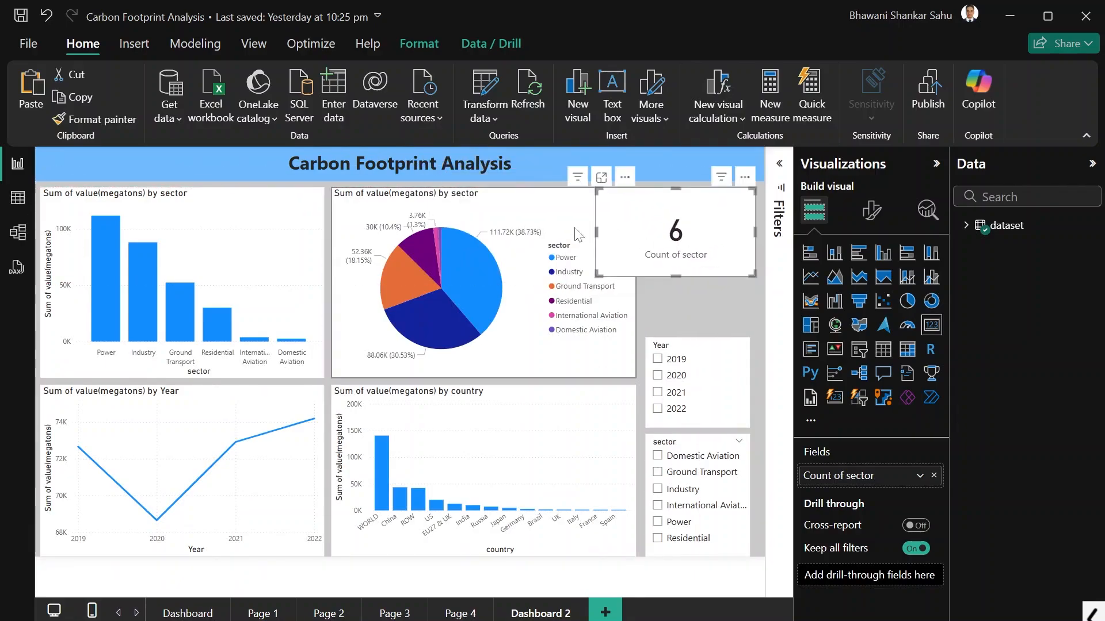
pyautogui.moveTo(626, 241); pyautogui.dragTo(645, 239)
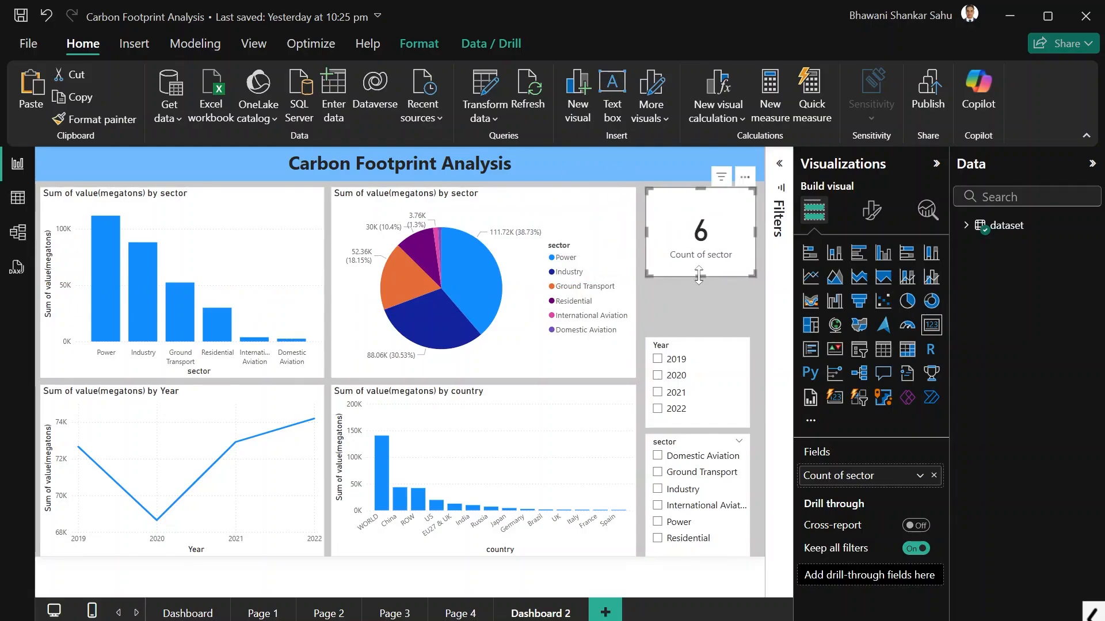
pyautogui.moveTo(699, 275); pyautogui.dragTo(700, 252)
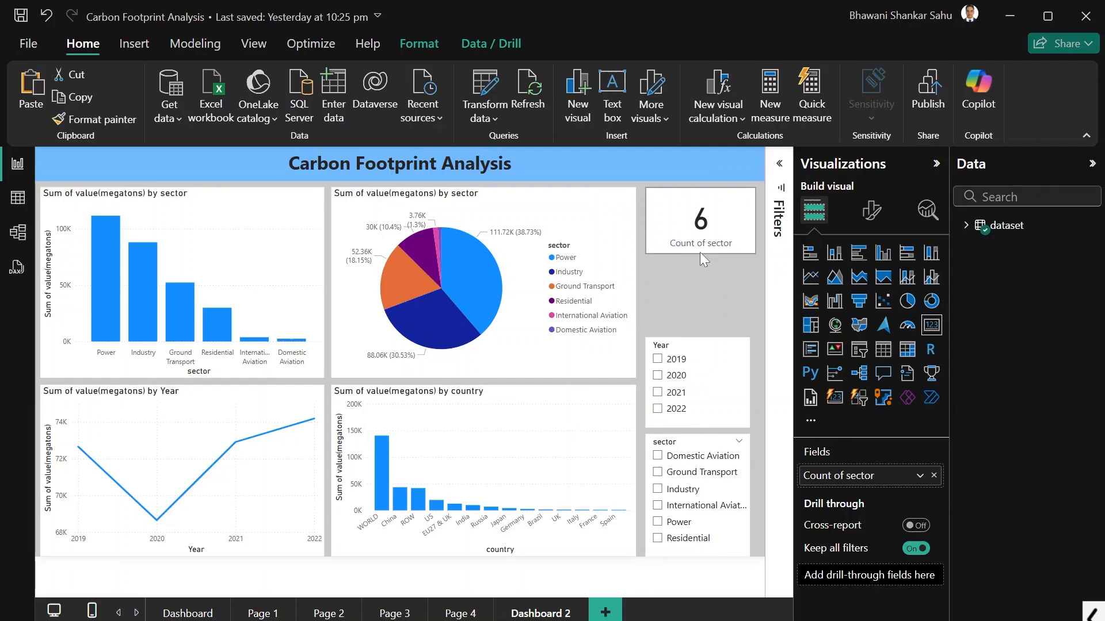
pyautogui.click(702, 289)
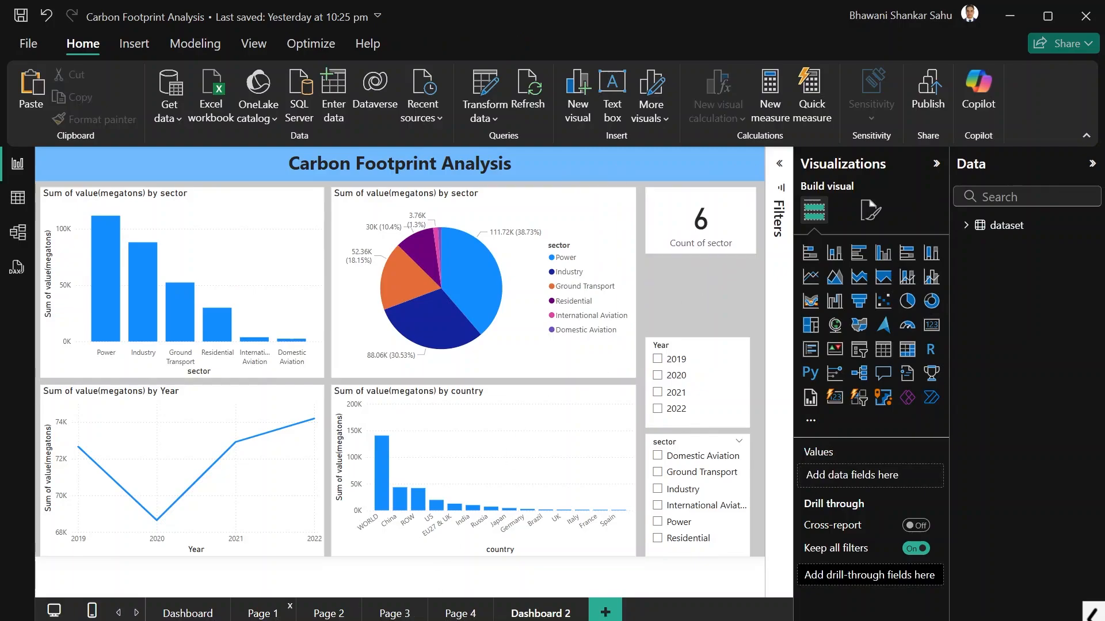
# - Copy the Count of country card from Page 1 and paste it onto Dashboard 2
pyautogui.click(262, 613)
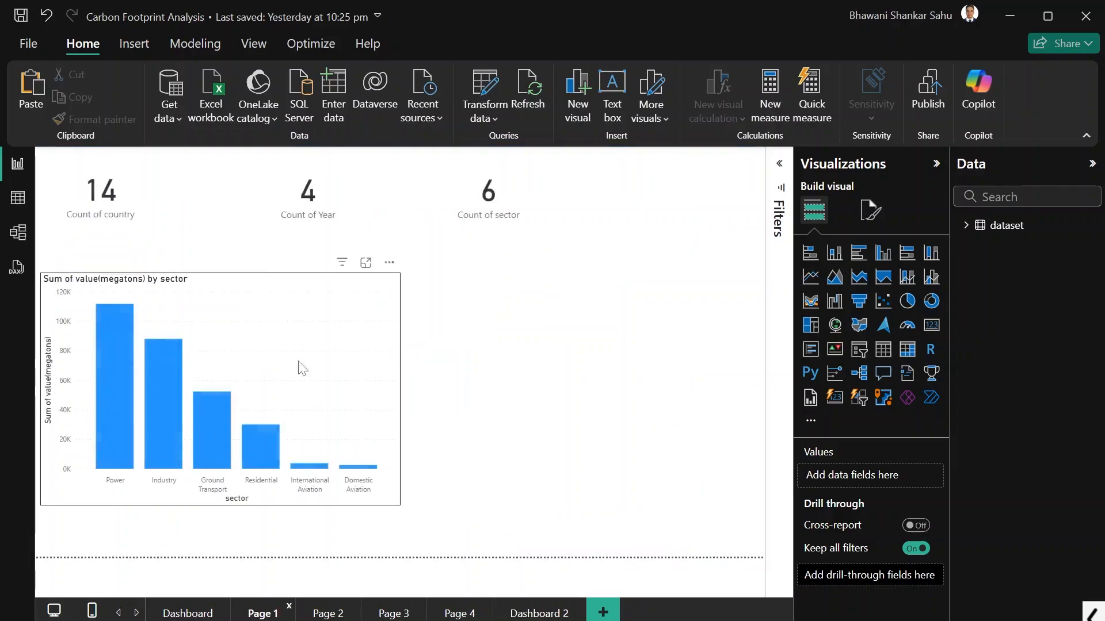
pyautogui.click(160, 219)
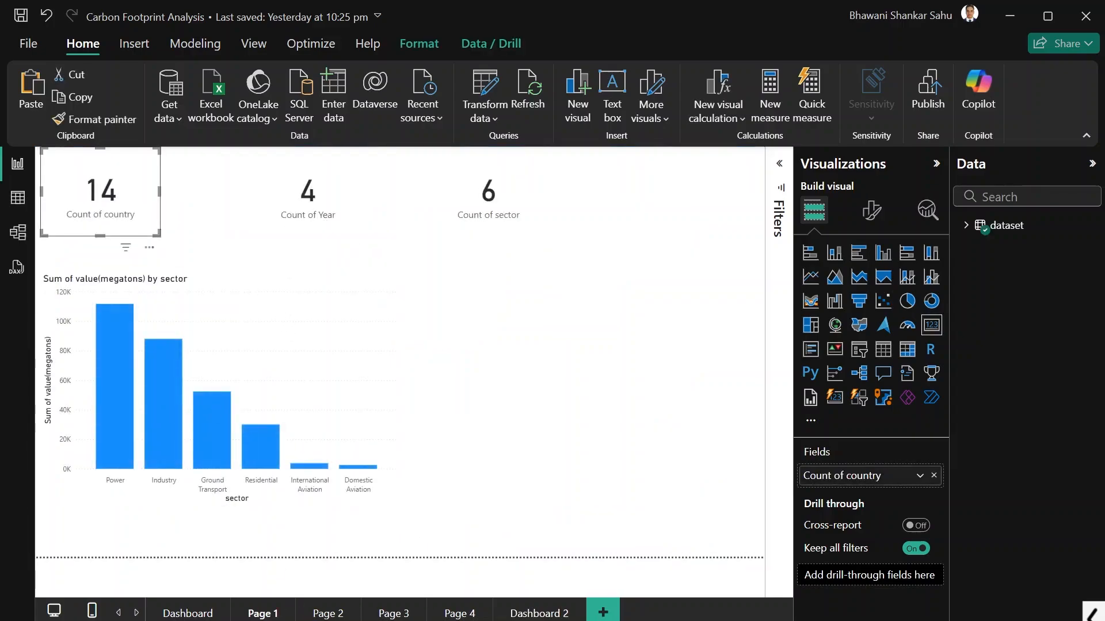
pyautogui.click(535, 612)
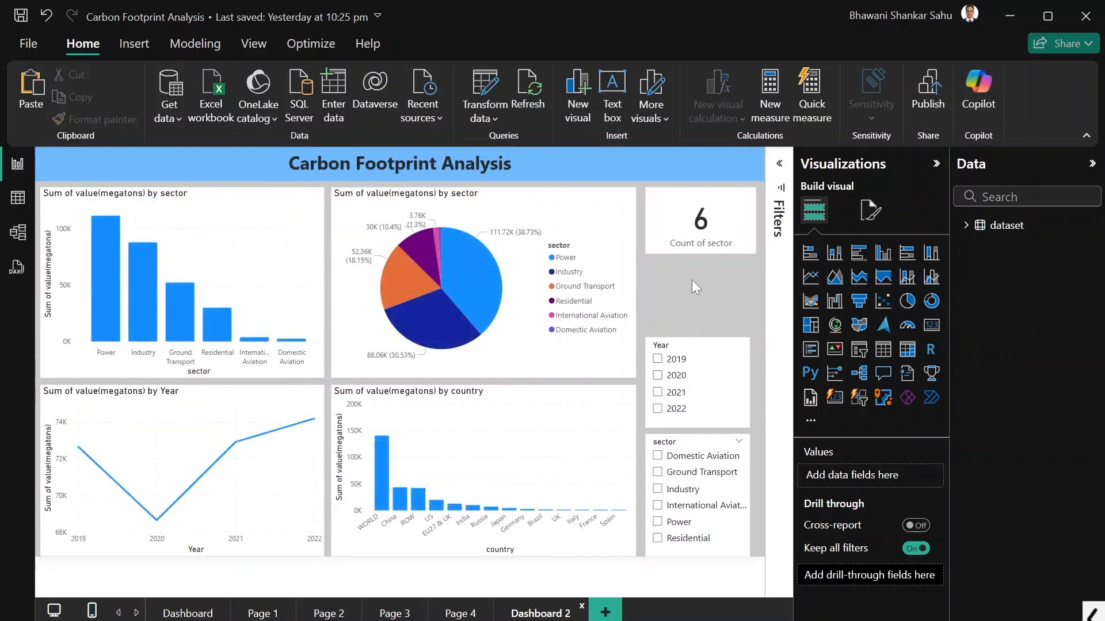
pyautogui.hotkey('ctrl', 'v')
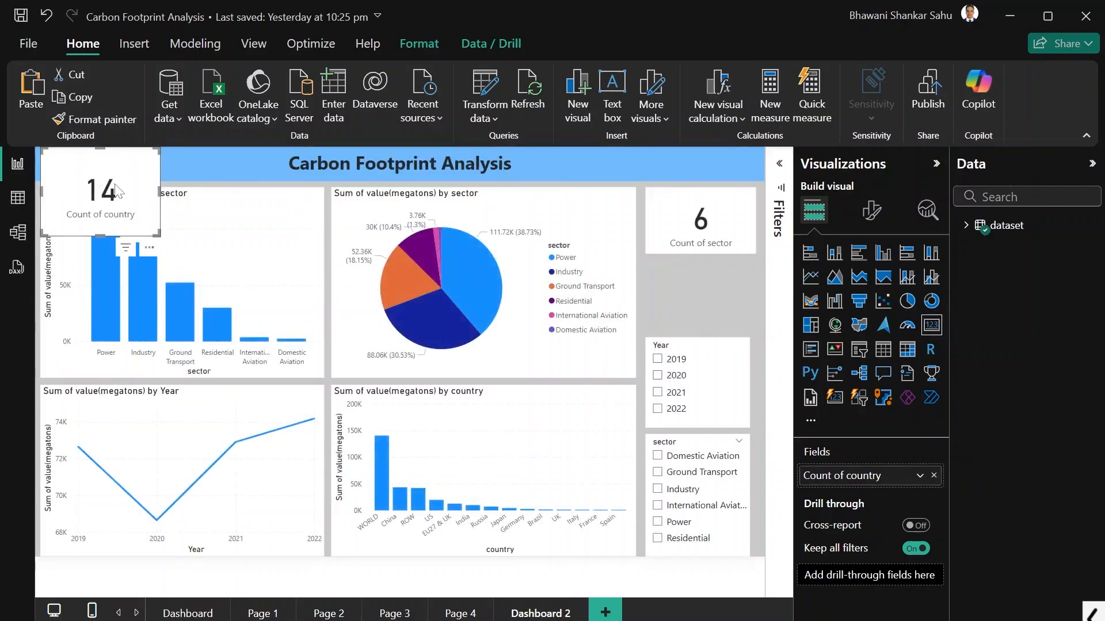
# - Place the Count of country card between the sector count card and the Year slicer, shrinking it to the sector card's size
pyautogui.moveTo(115, 186); pyautogui.dragTo(781, 307)
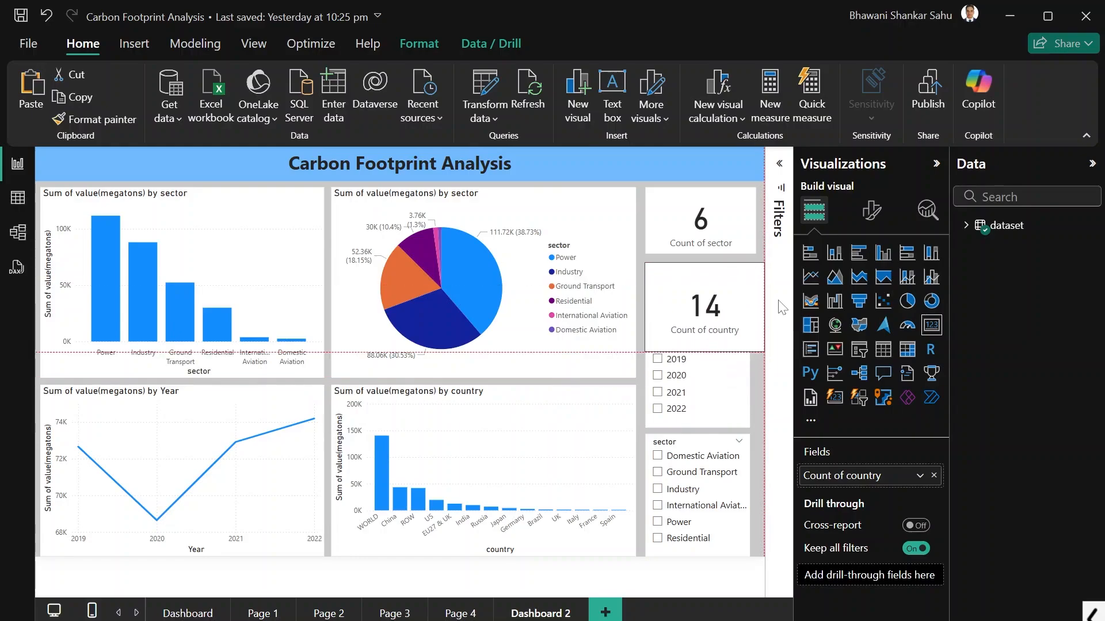
pyautogui.moveTo(705, 351); pyautogui.dragTo(705, 331)
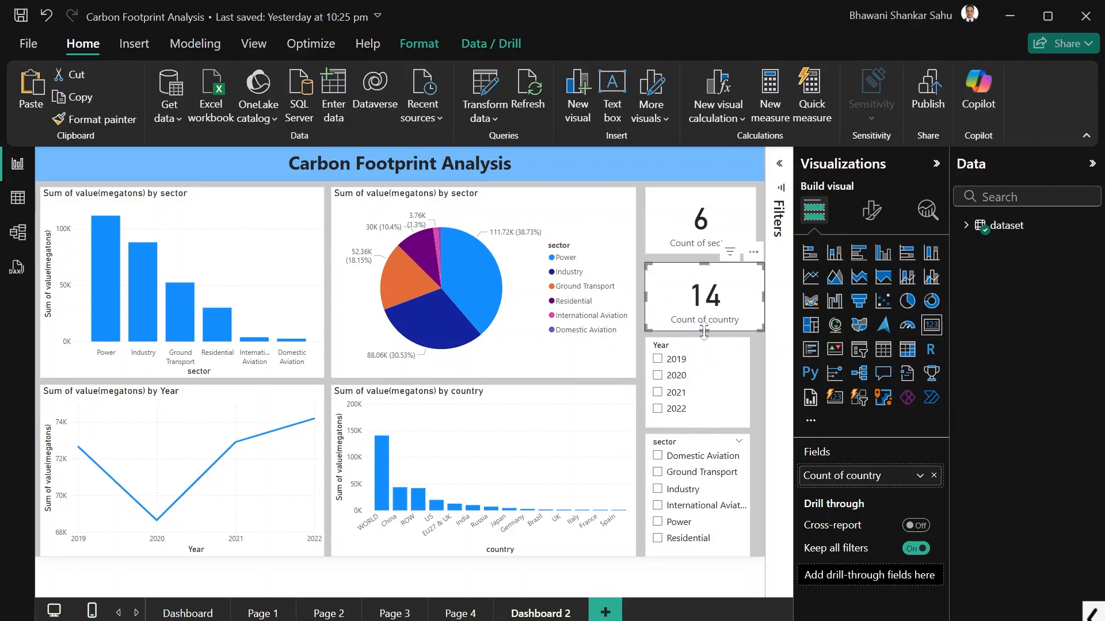
pyautogui.moveTo(764, 297); pyautogui.dragTo(754, 298)
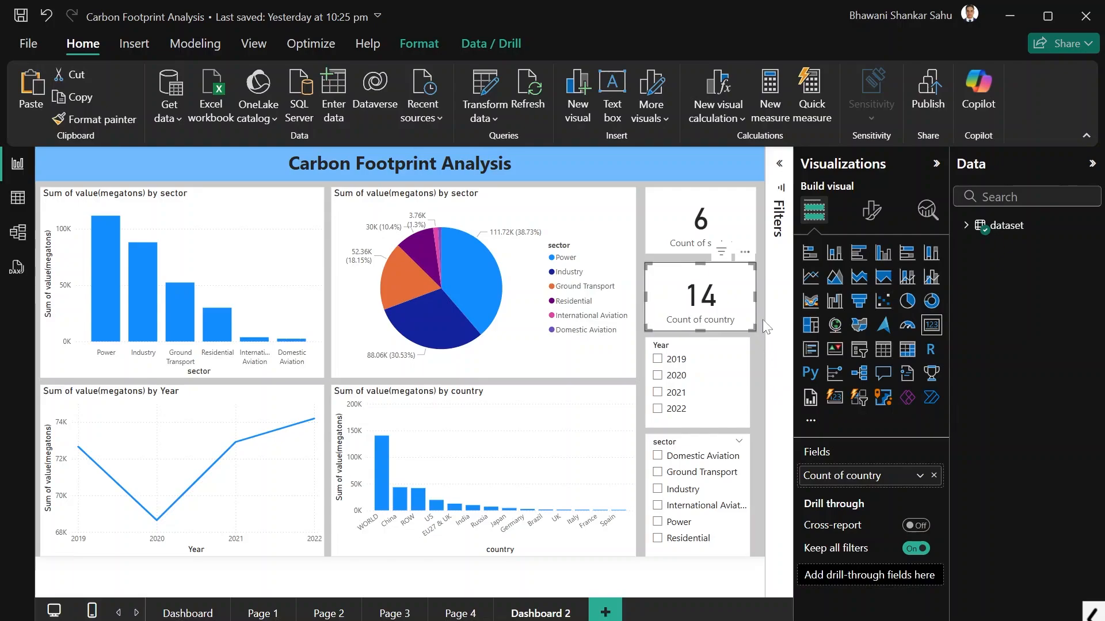
# - Widen the Year and sector slicers to the width of the count cards, and clear the Residential selection in the sector slicer
pyautogui.click(744, 408)
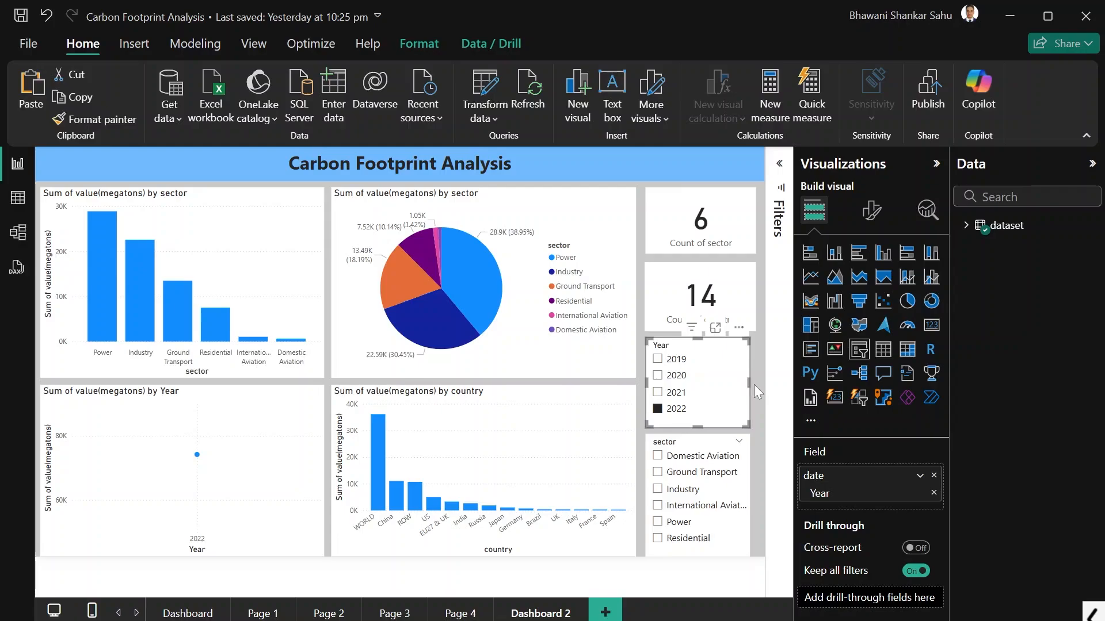
pyautogui.moveTo(751, 384); pyautogui.dragTo(756, 384)
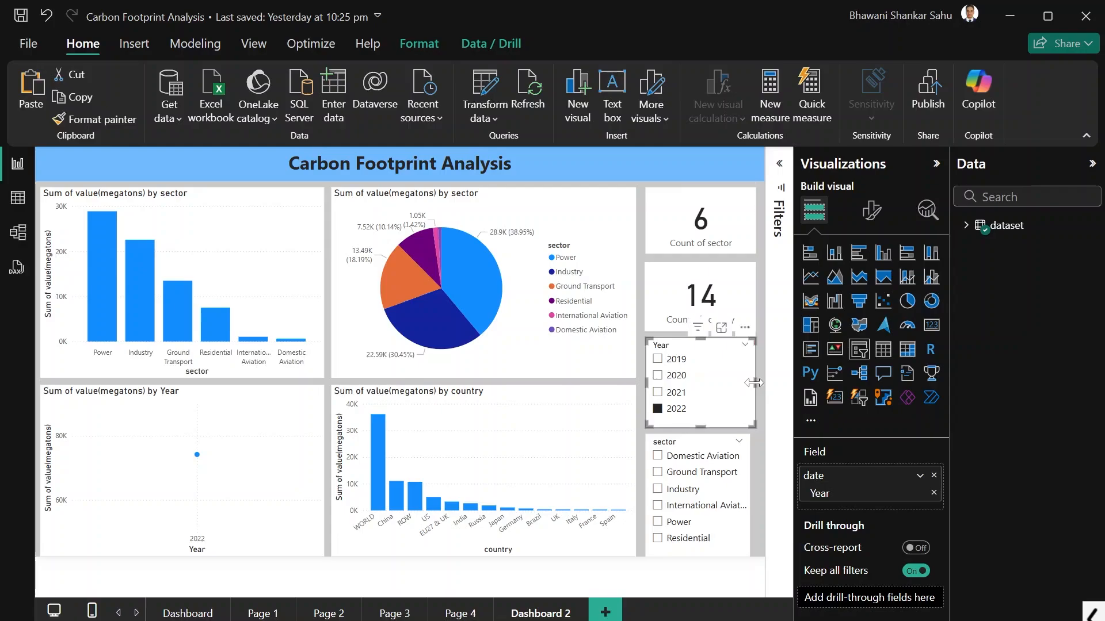
pyautogui.click(747, 542)
pyautogui.moveTo(753, 496); pyautogui.dragTo(759, 497)
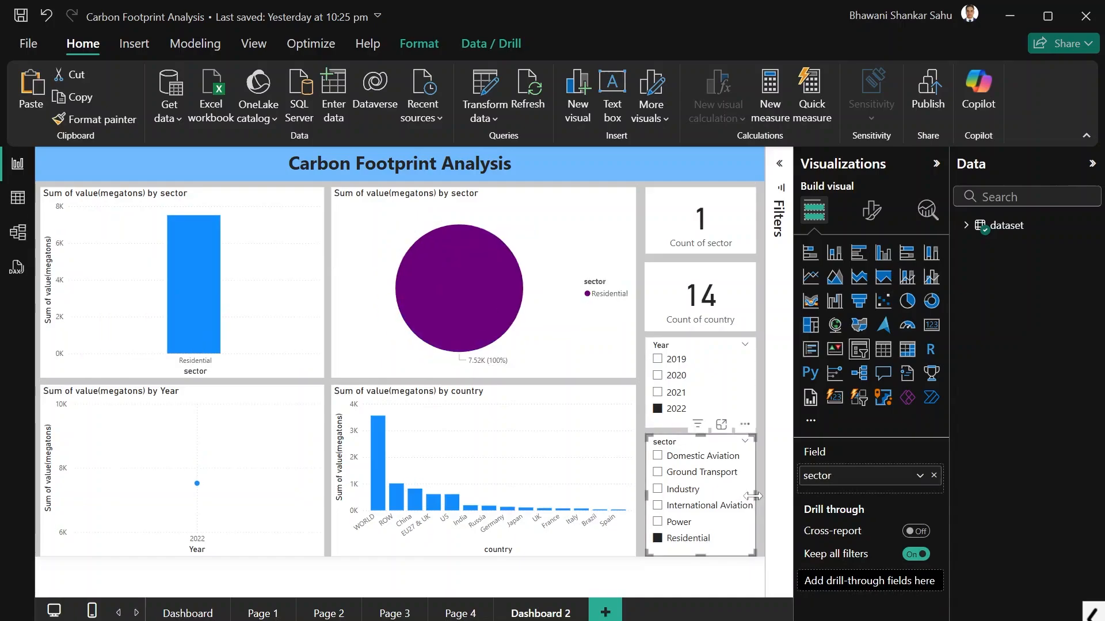
pyautogui.click(668, 541)
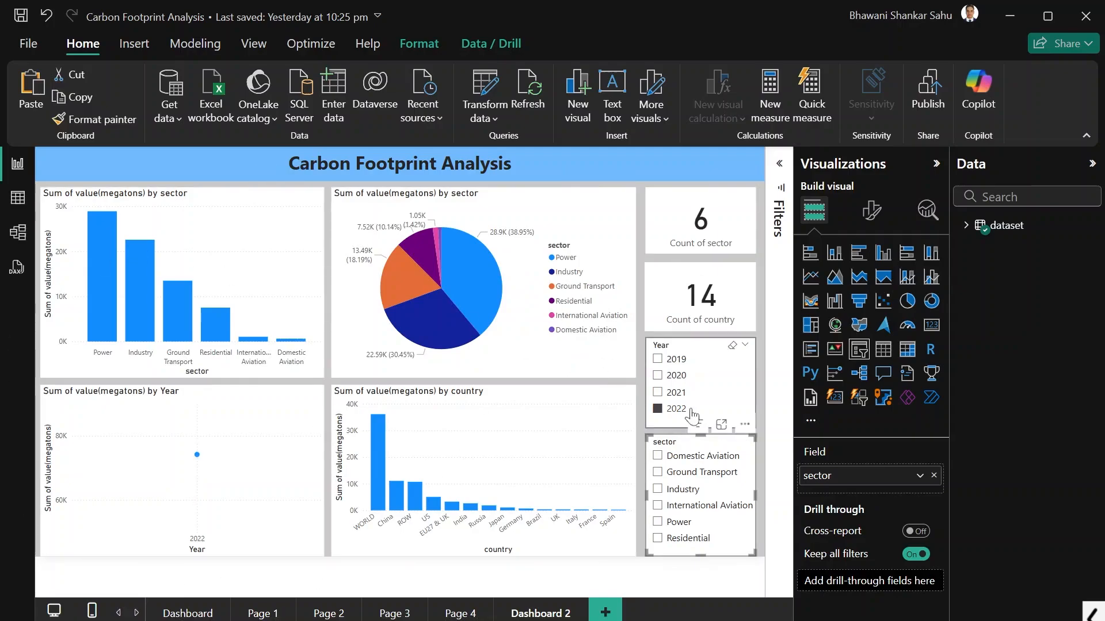
# - Test the Year slicer by filtering the dashboard to 2019, 2020 and 2021 in turn, leaving no year selected
pyautogui.click(658, 409)
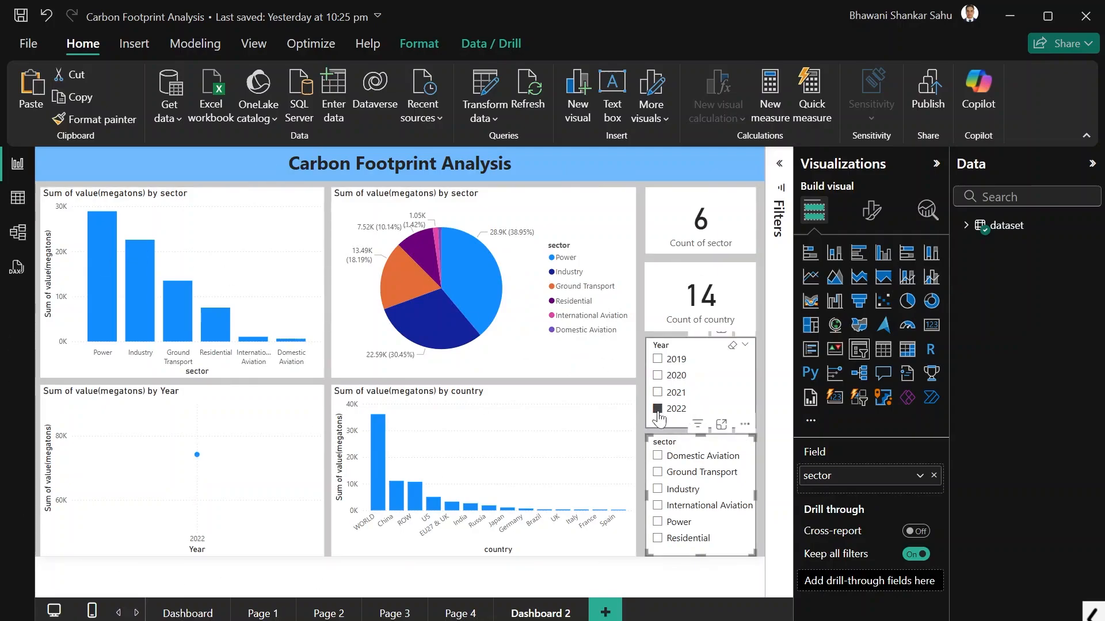
pyautogui.click(657, 360)
pyautogui.click(657, 375)
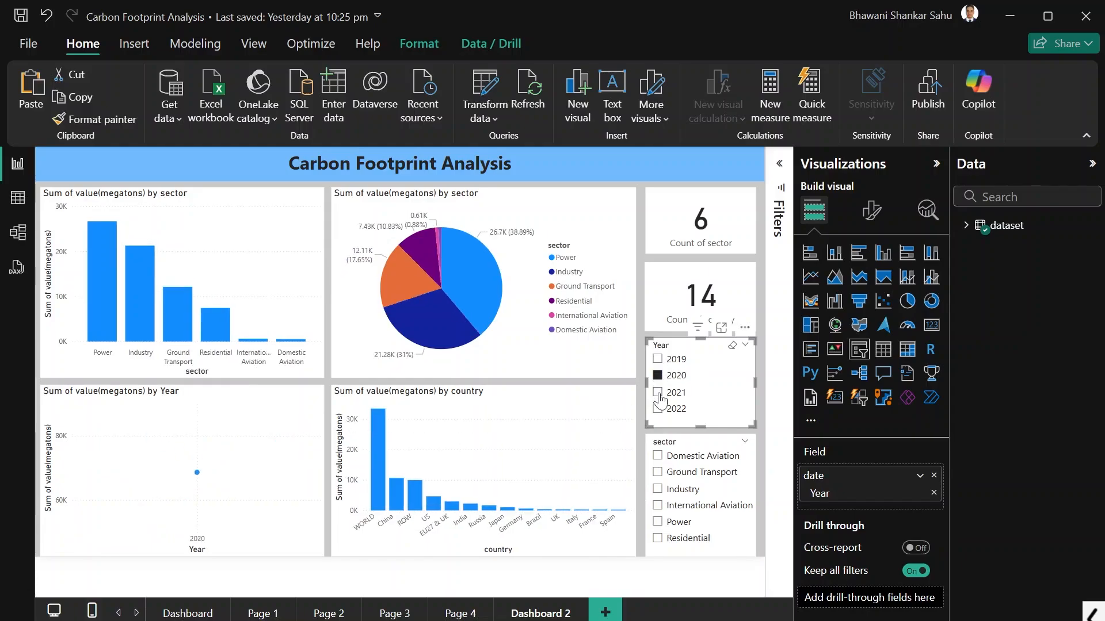
pyautogui.click(657, 394)
pyautogui.click(658, 396)
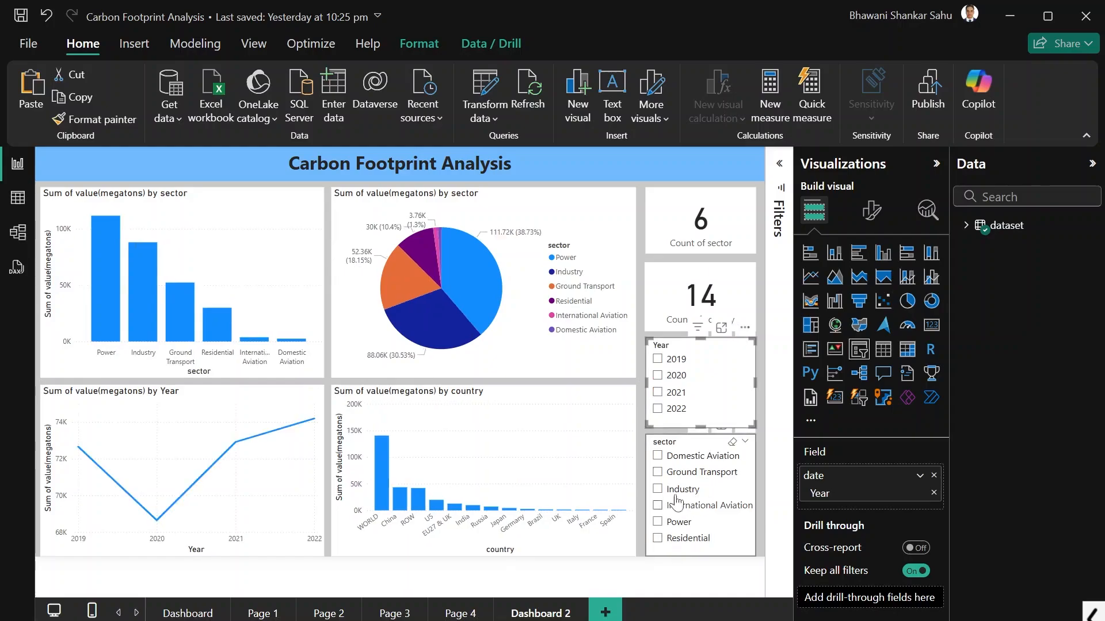
# - Test the sector slicer by filtering to Domestic Aviation and Ground Transport in turn, leaving no sector selected
pyautogui.click(683, 458)
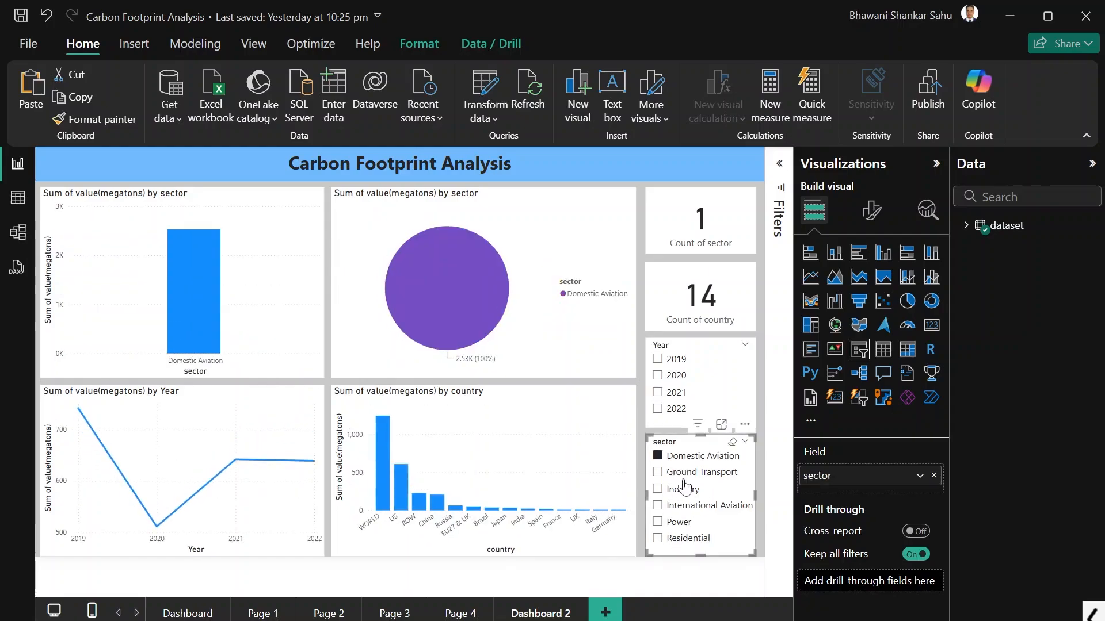
pyautogui.click(687, 473)
pyautogui.click(688, 474)
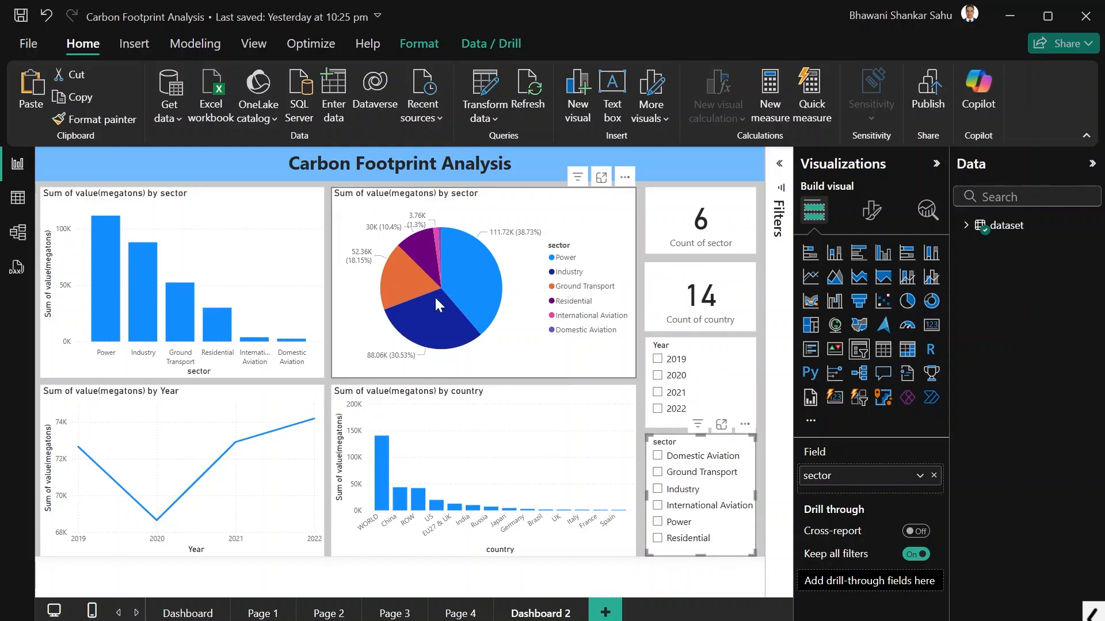
# - Check chart cross-filtering with the Power bar in the sector chart and the China and US bars in the country chart, clearing each selection
pyautogui.click(98, 274)
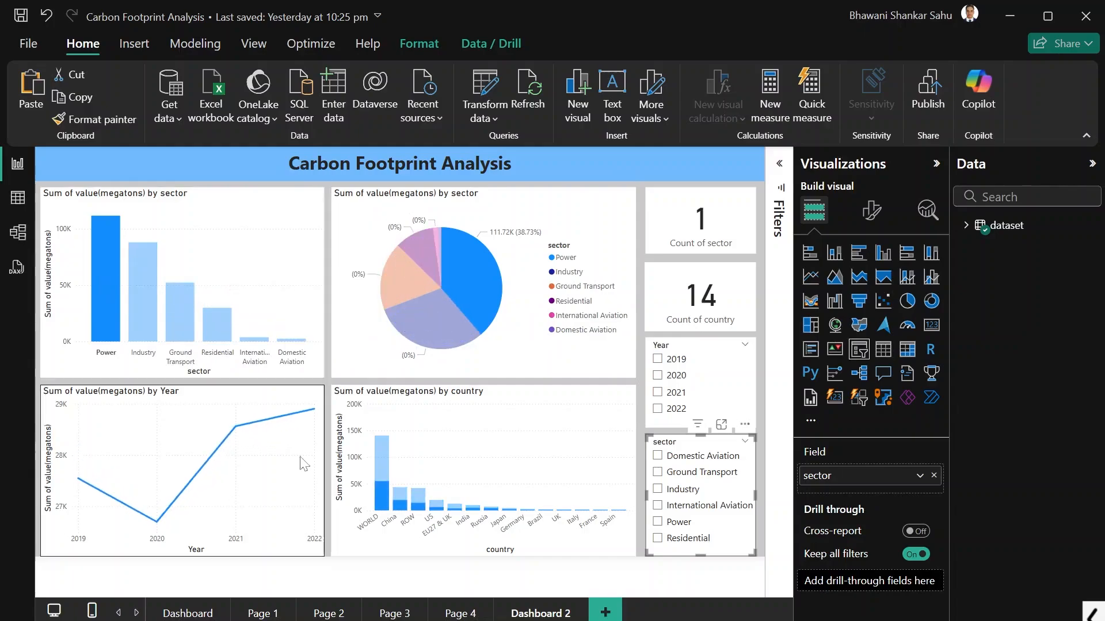
pyautogui.click(106, 311)
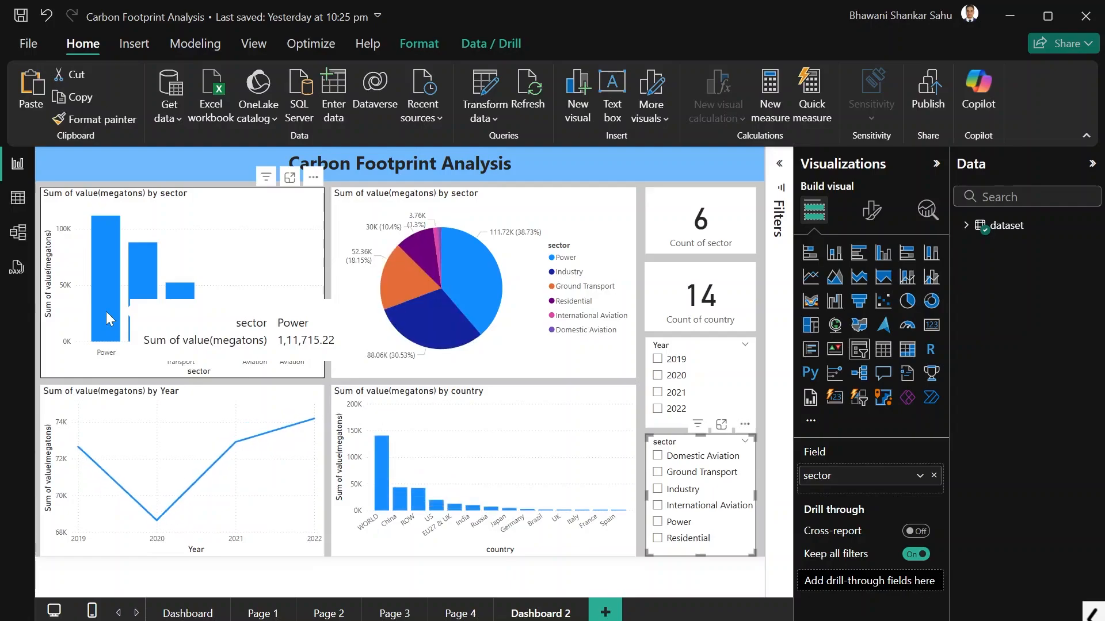
pyautogui.click(399, 502)
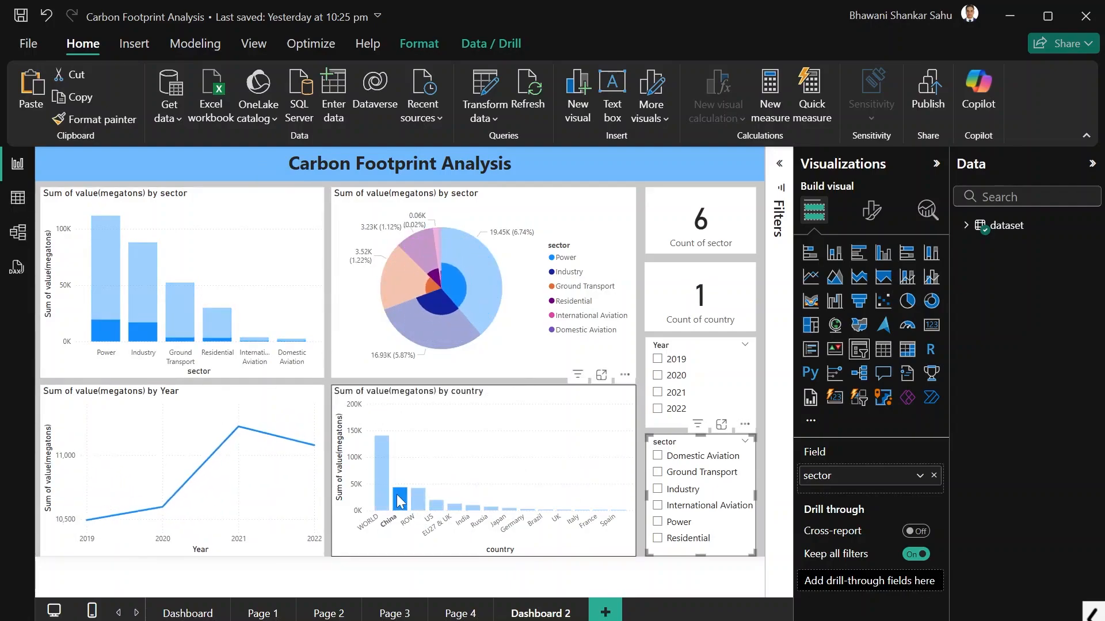
pyautogui.click(438, 506)
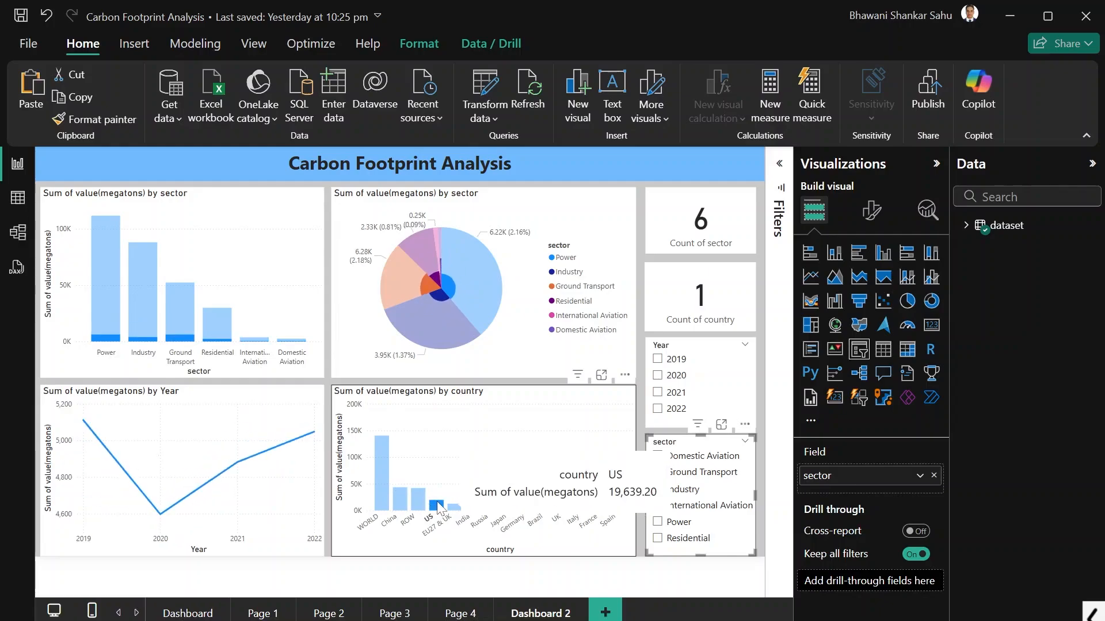
pyautogui.click(437, 507)
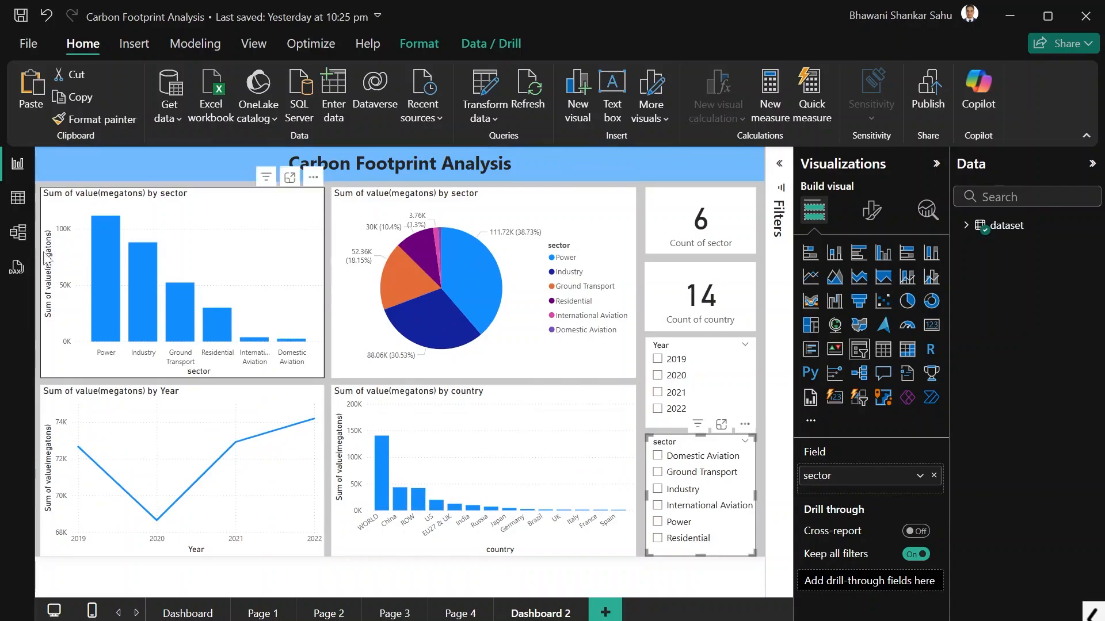